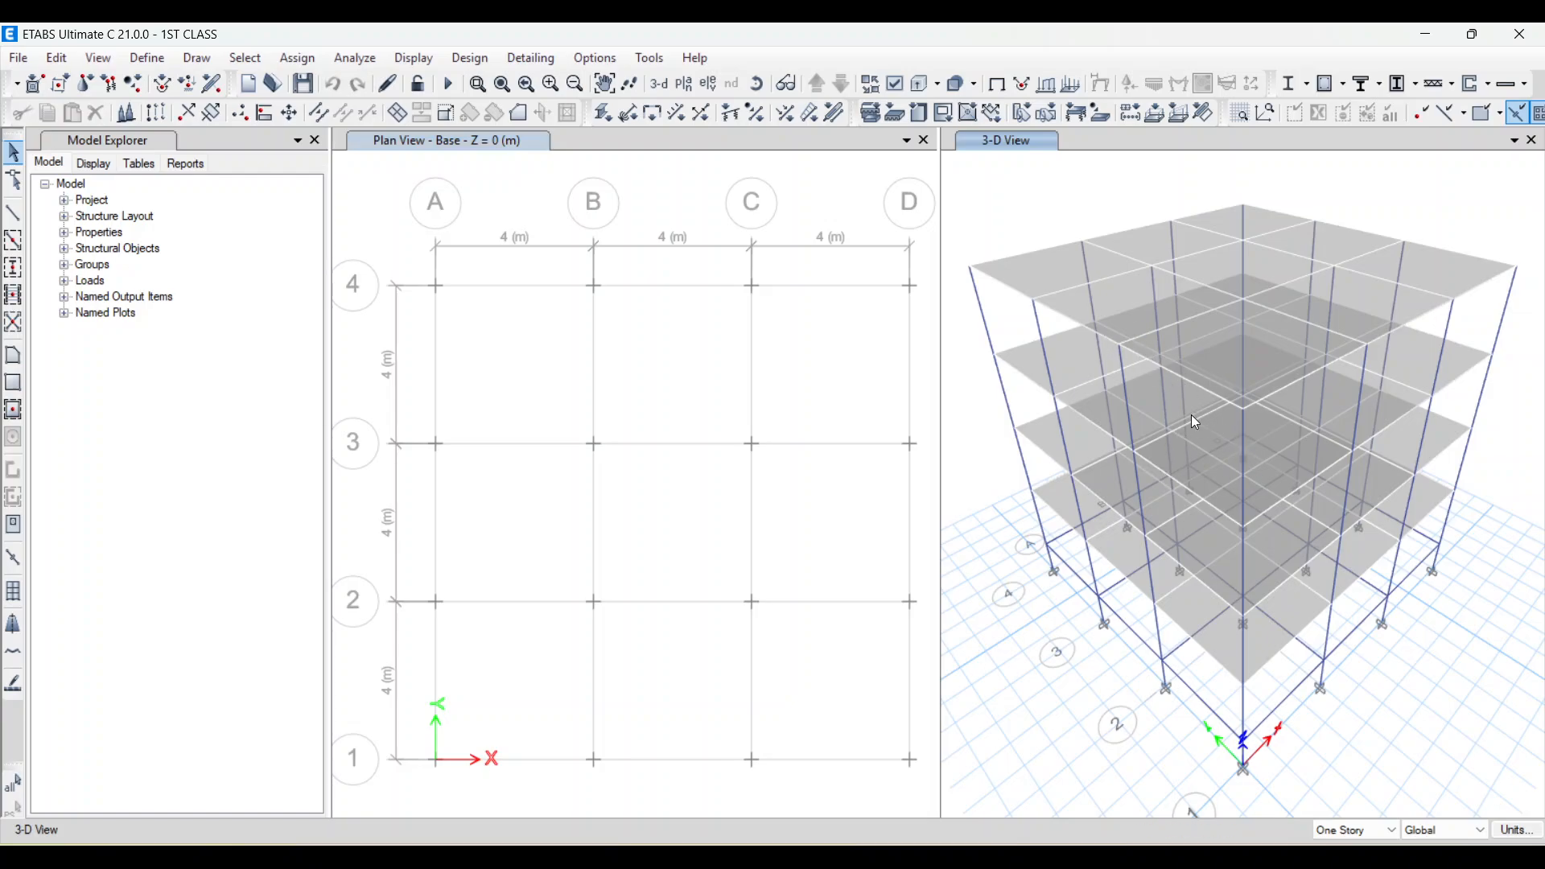
# - Try adding a Super Dead load pattern named FF + CP with self weight multiplier 0
pyautogui.click(149, 58)
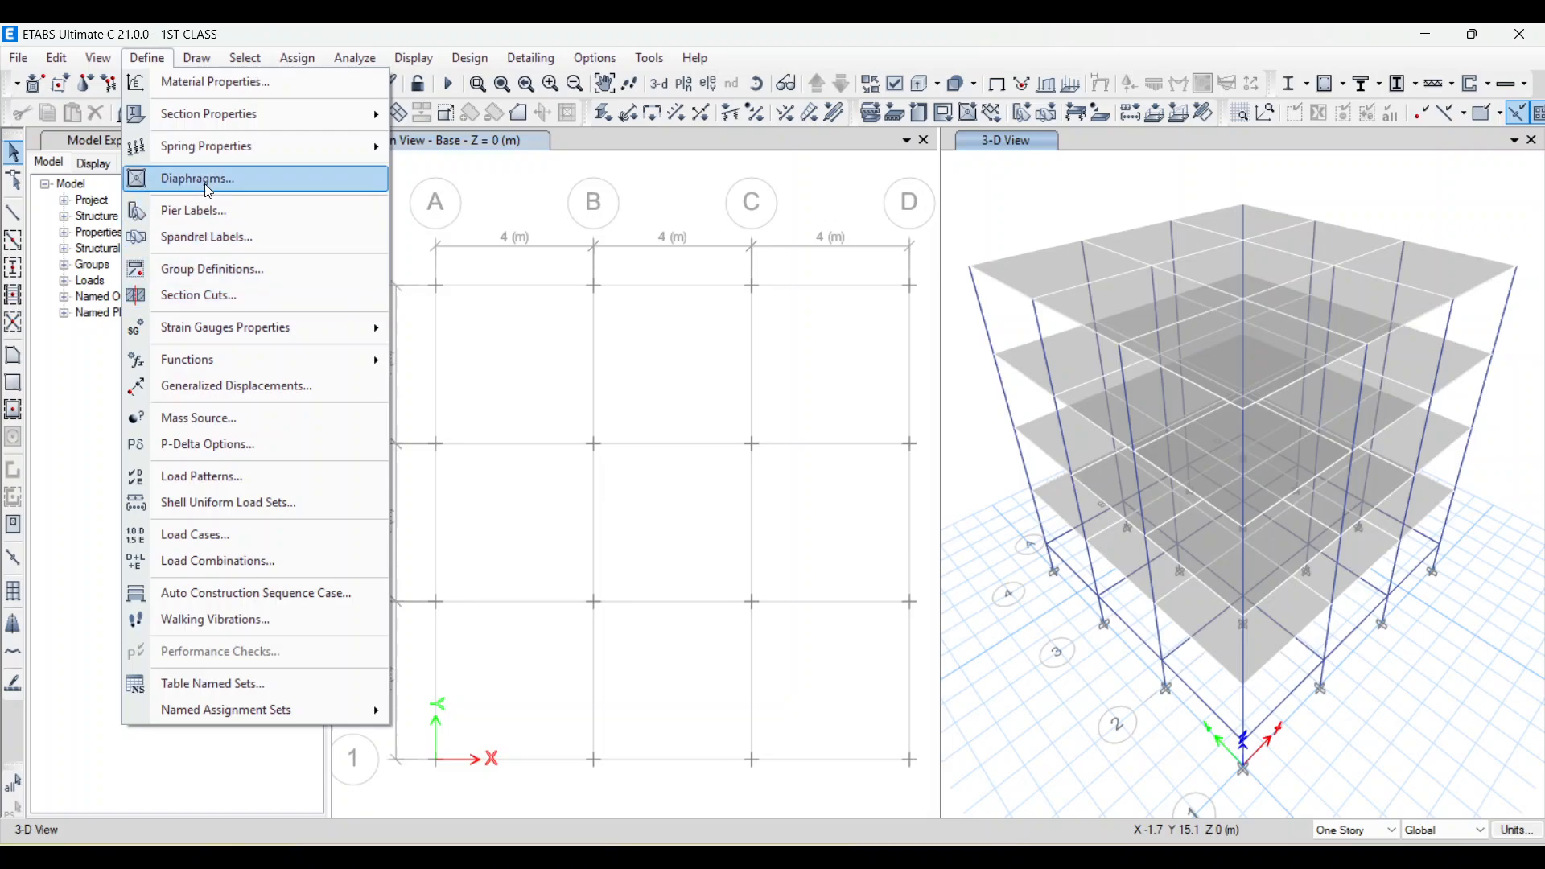
pyautogui.click(220, 476)
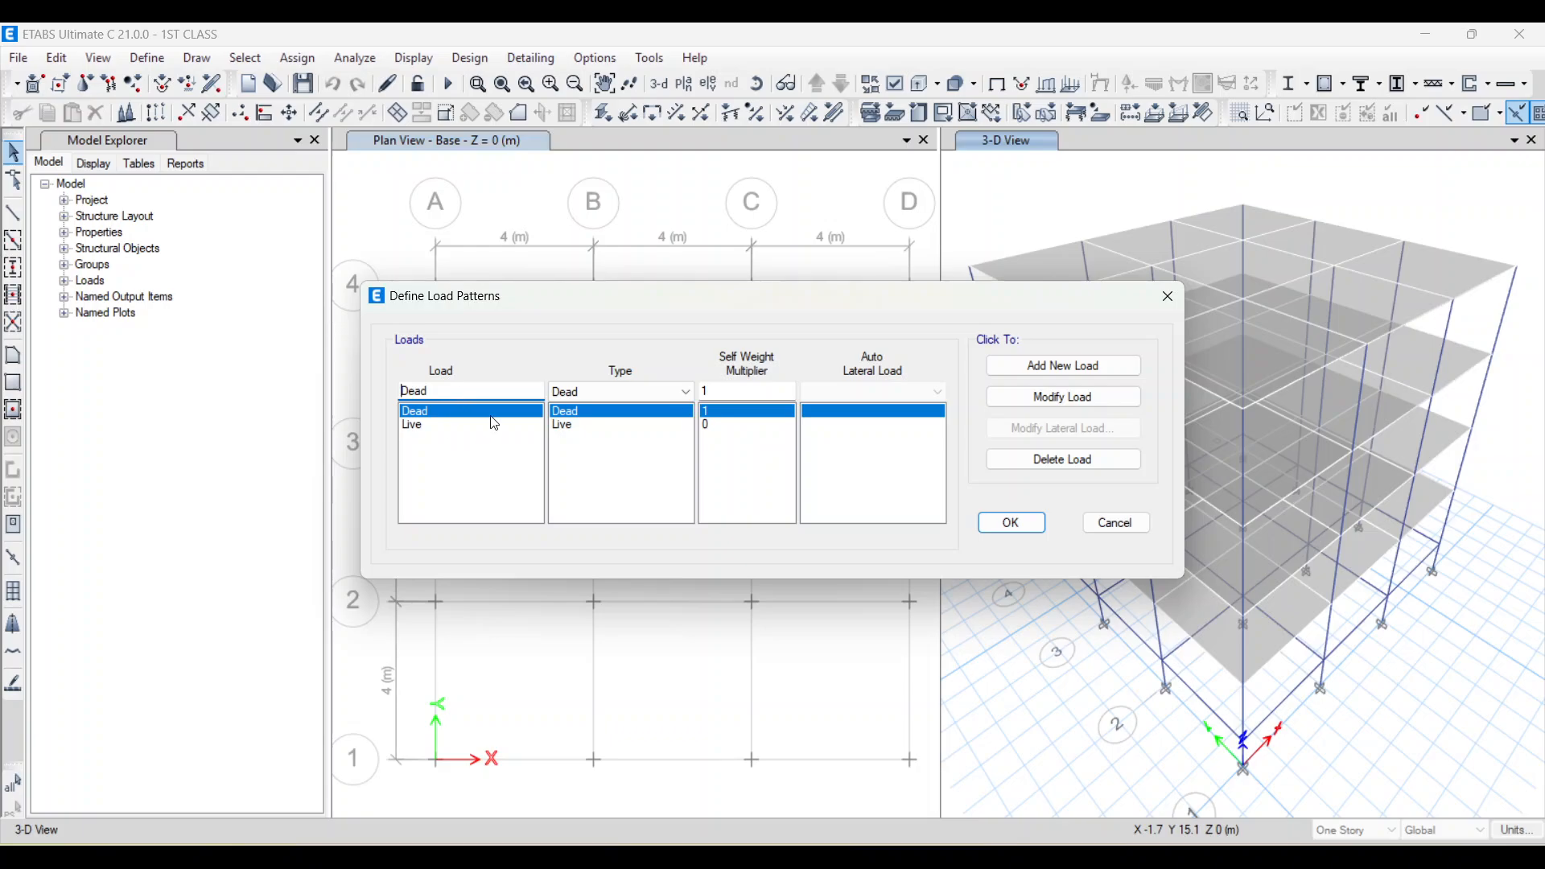
pyautogui.moveTo(808, 306); pyautogui.dragTo(609, 268)
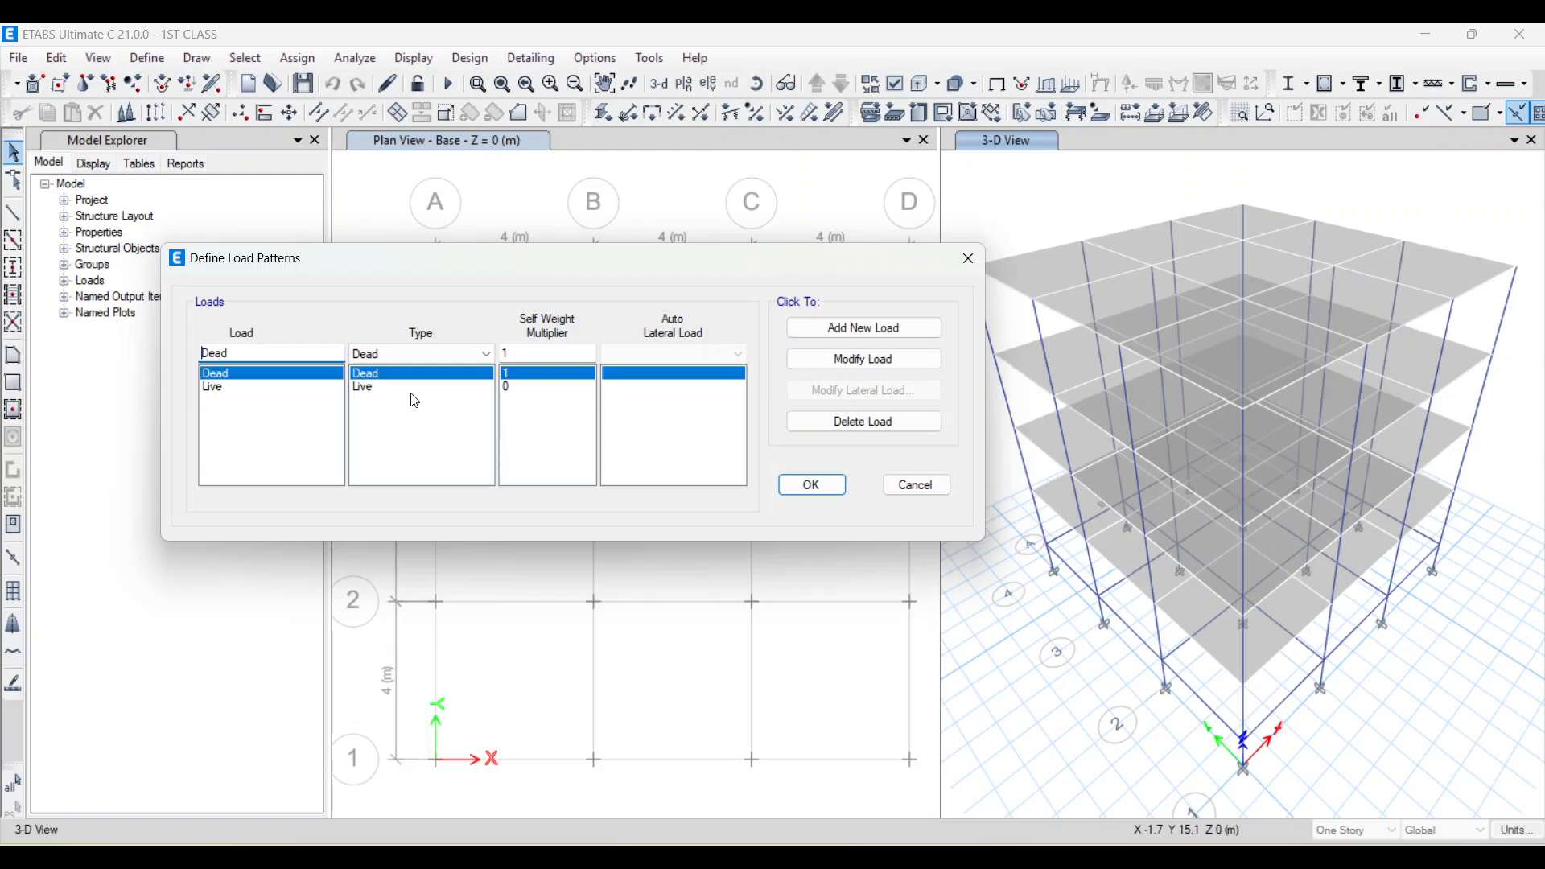
pyautogui.click(231, 352)
pyautogui.moveTo(234, 354); pyautogui.dragTo(173, 354)
pyautogui.write('ff')
pyautogui.write('FF')
pyautogui.write(' + CP')
pyautogui.click(452, 354)
pyautogui.click(409, 387)
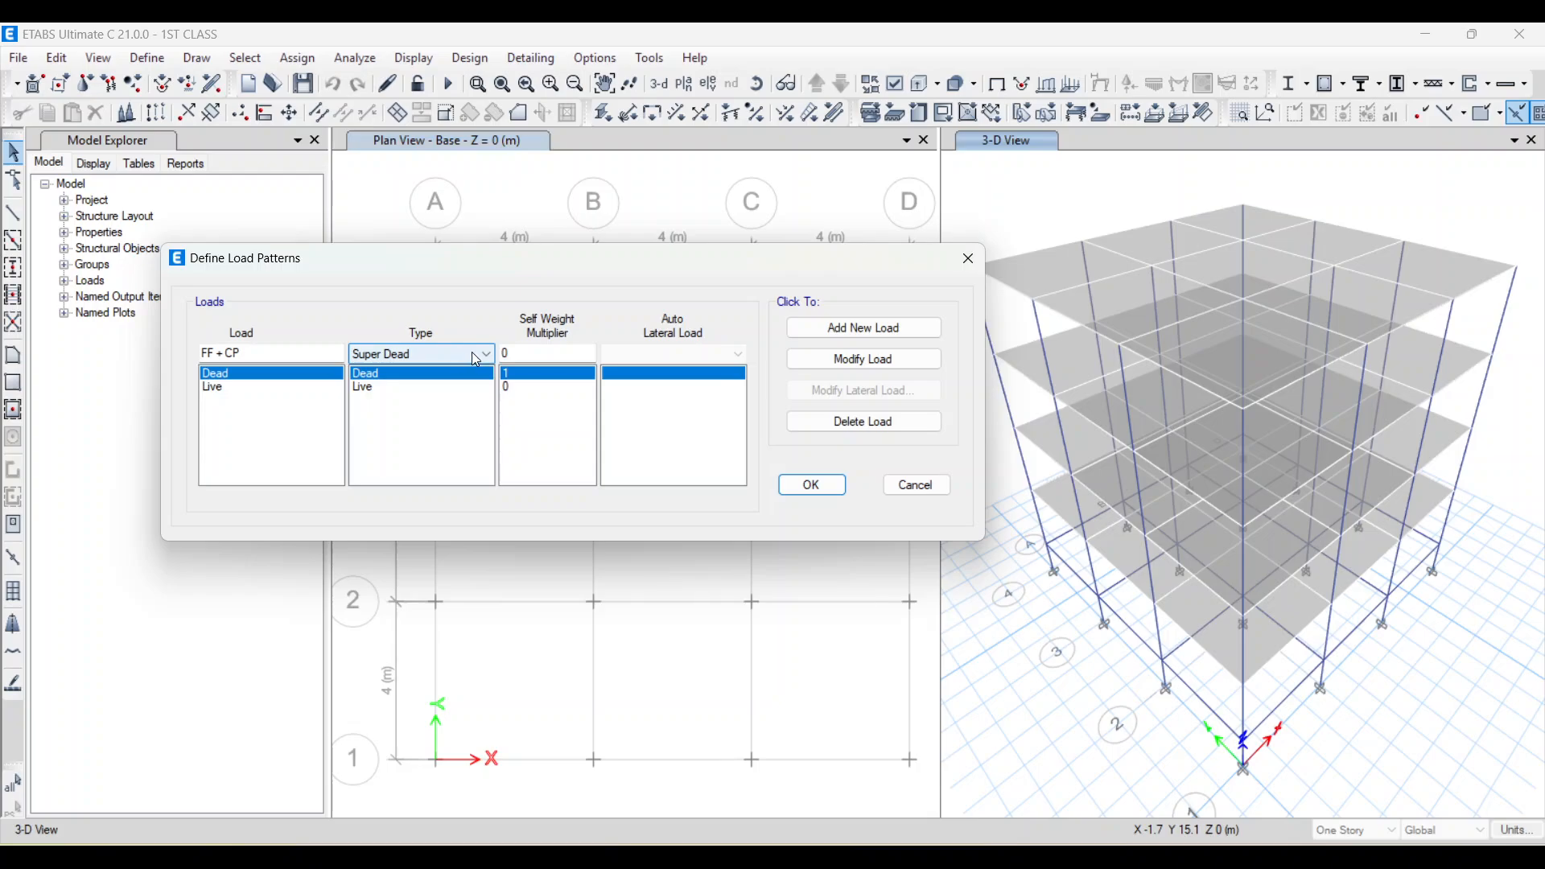
pyautogui.click(406, 357)
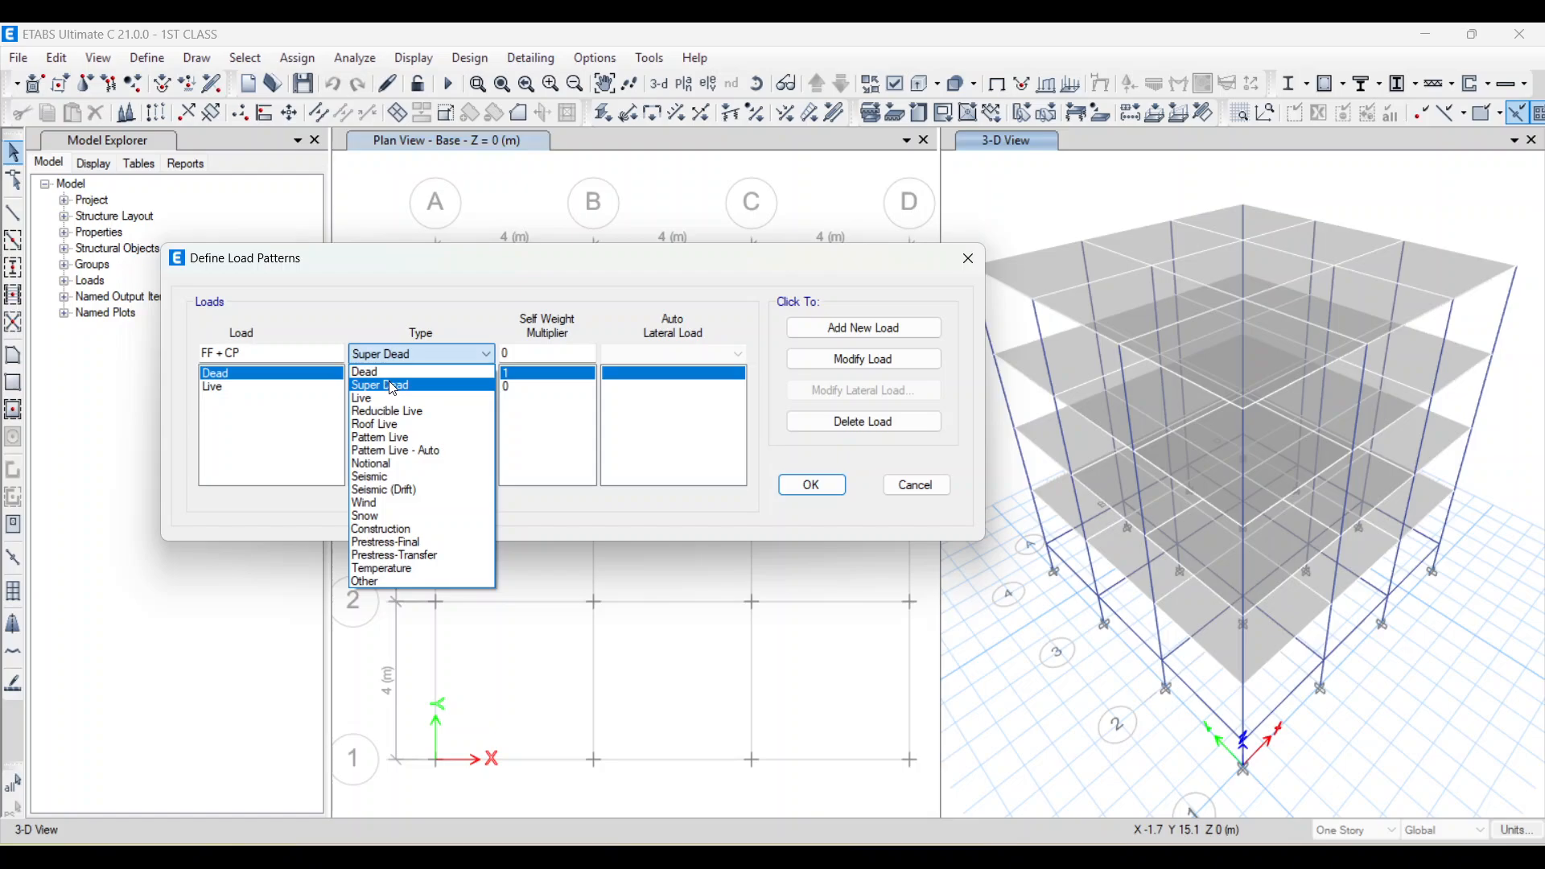
pyautogui.click(391, 392)
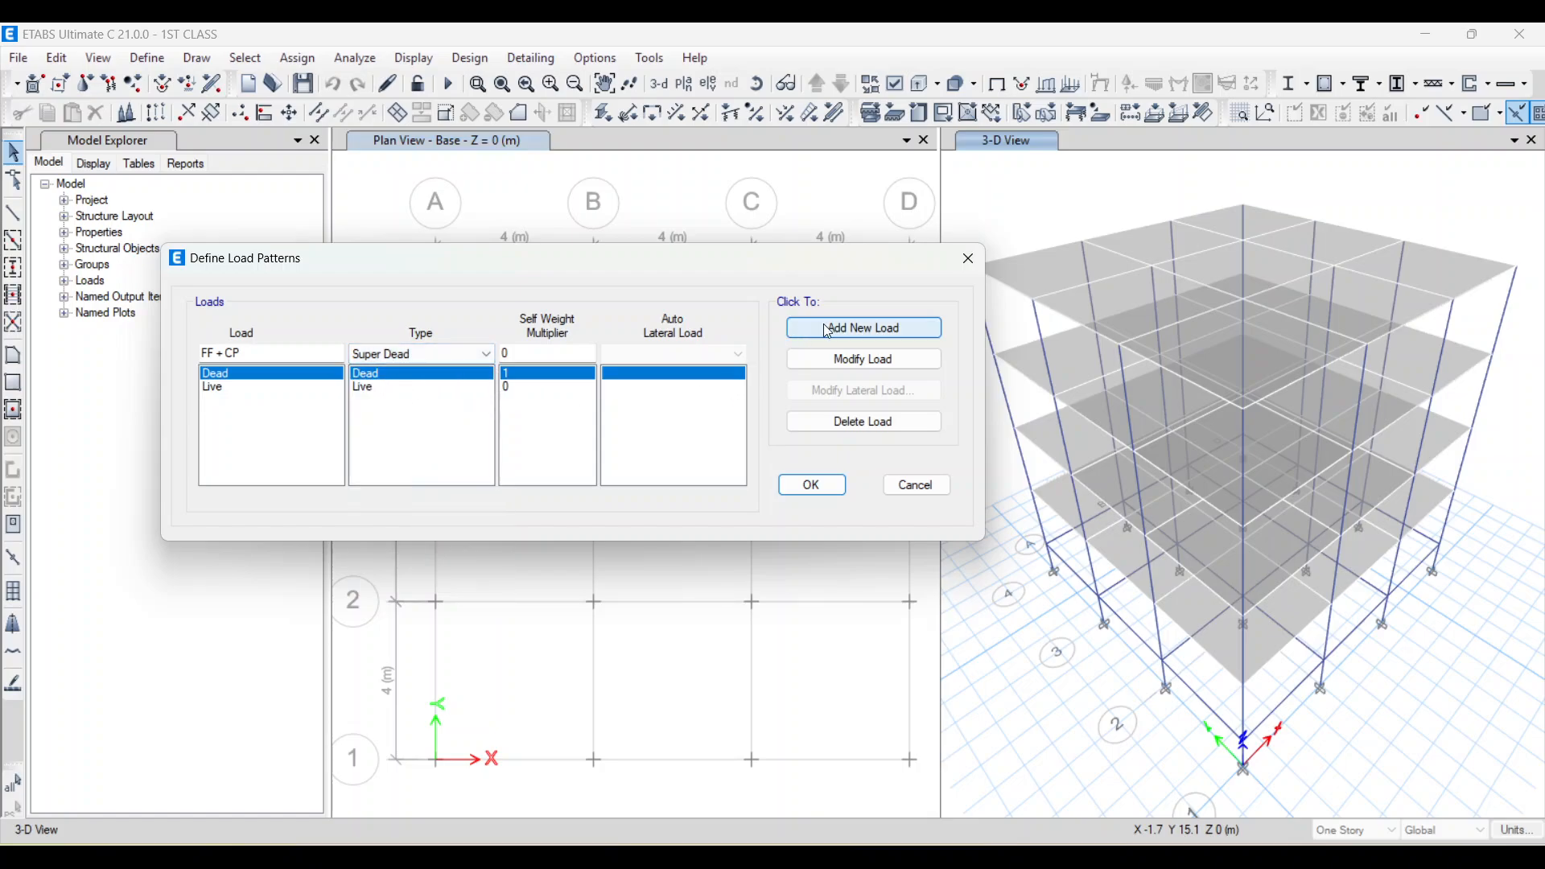
pyautogui.click(866, 328)
# - Try adding a Super Dead load pattern named WALL LOAD, and discard the load pattern changes
pyautogui.moveTo(258, 353); pyautogui.dragTo(204, 354)
pyautogui.press('BackSpace')
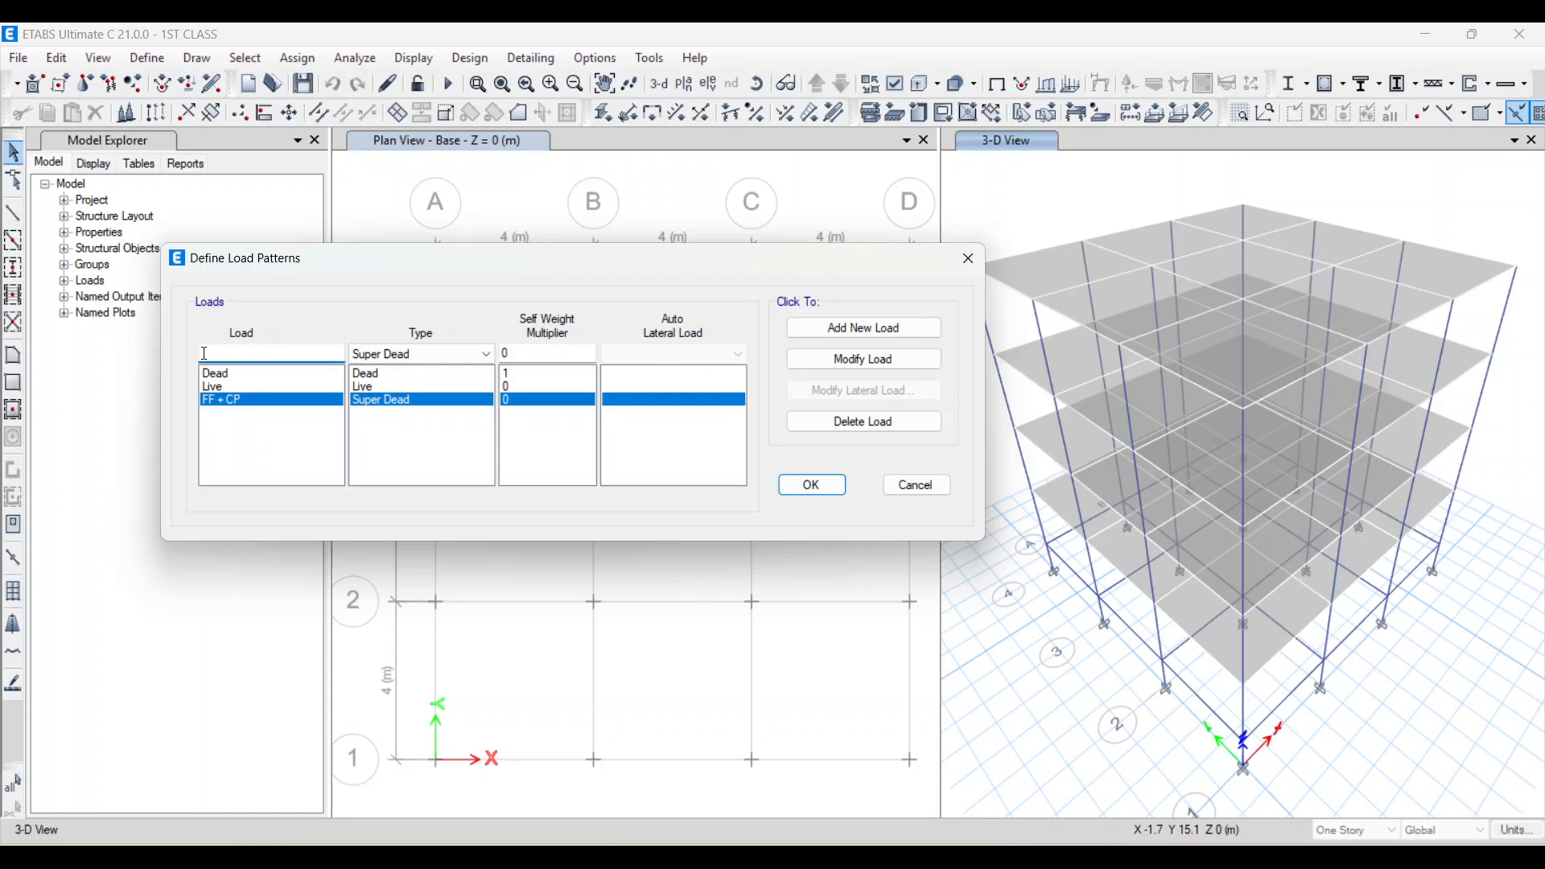
pyautogui.write('WALL LOAD')
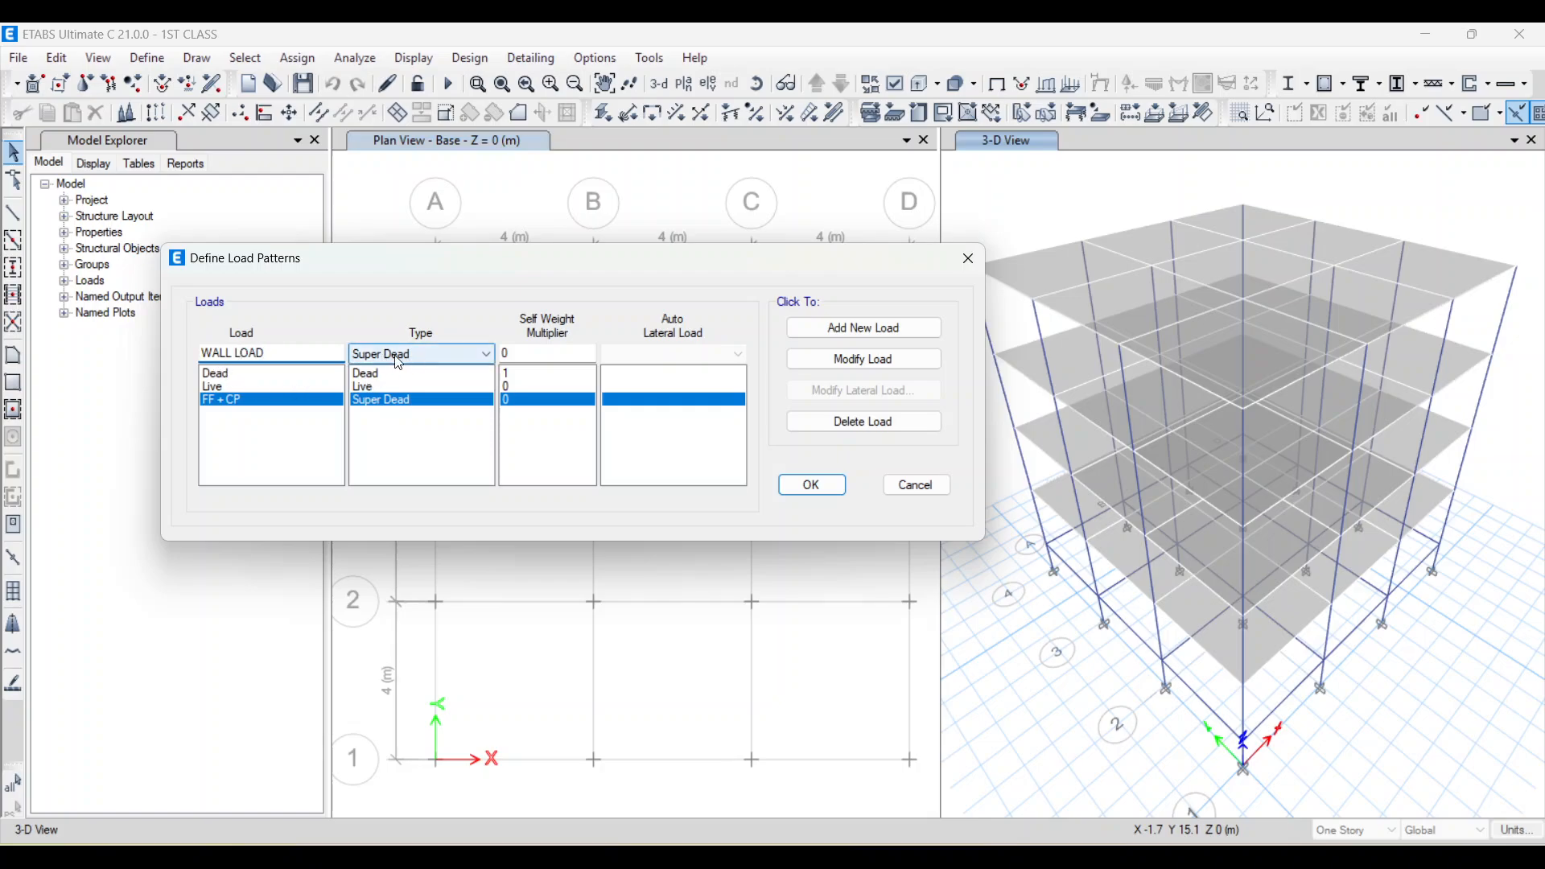
pyautogui.click(873, 330)
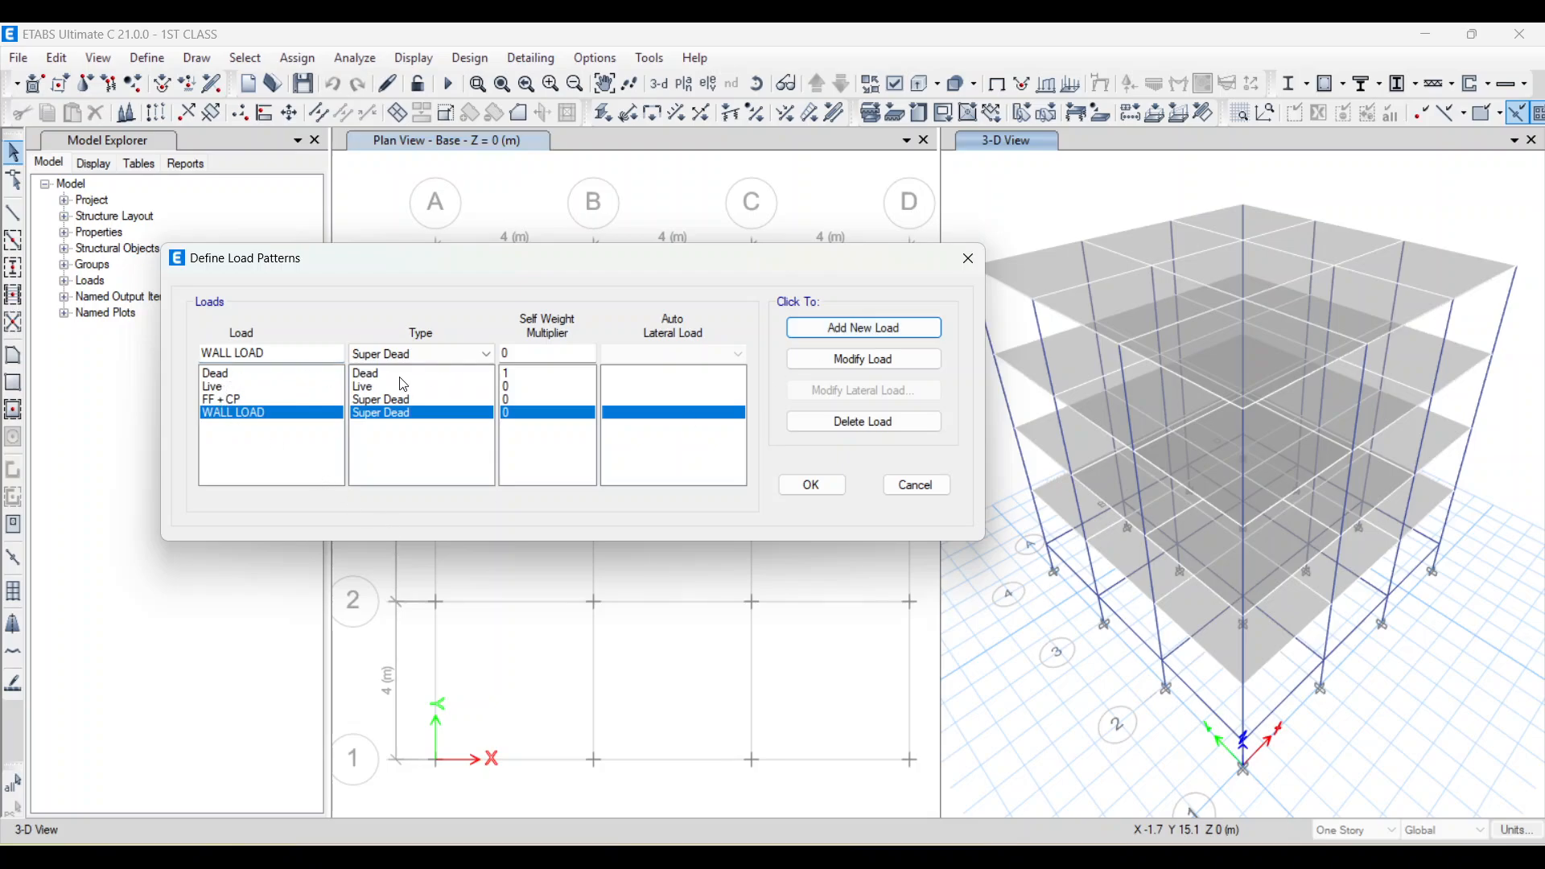
pyautogui.click(541, 374)
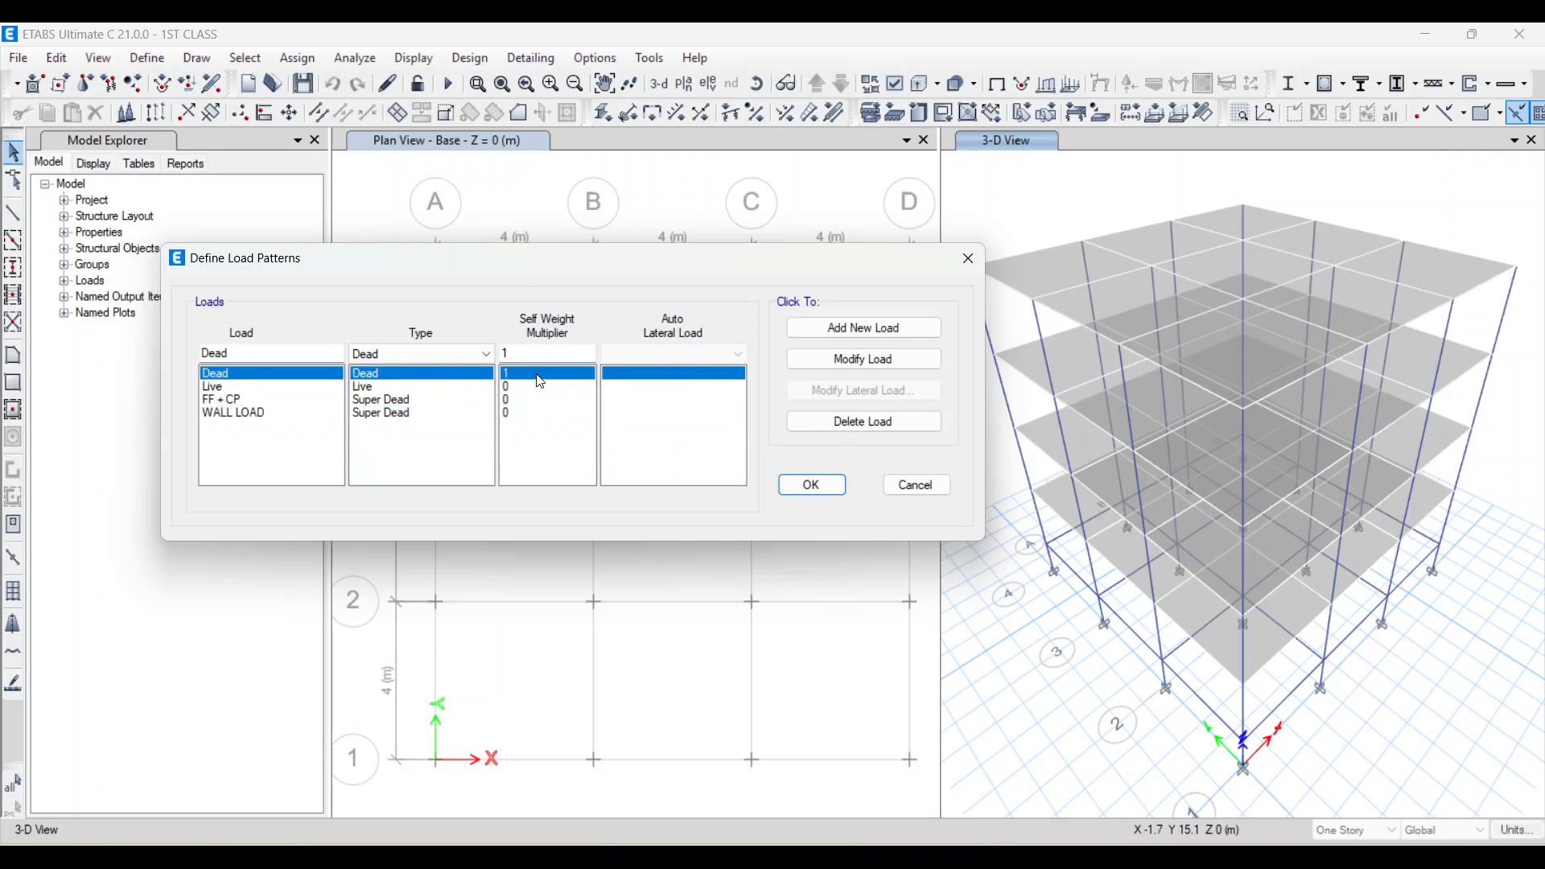
pyautogui.moveTo(640, 265); pyautogui.dragTo(590, 234)
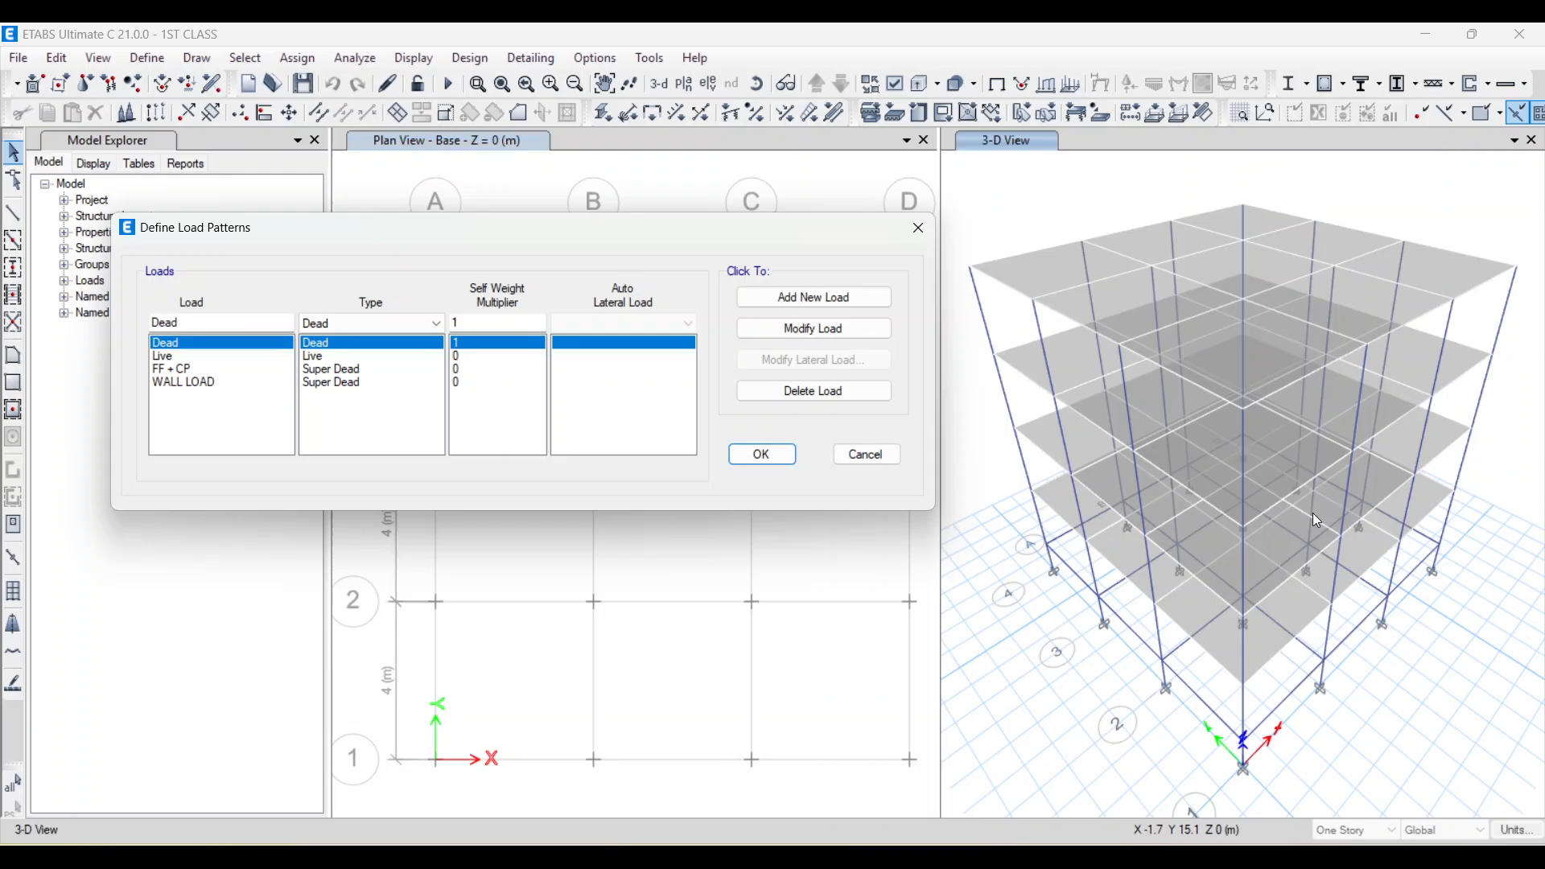
pyautogui.moveTo(804, 238); pyautogui.dragTo(796, 243)
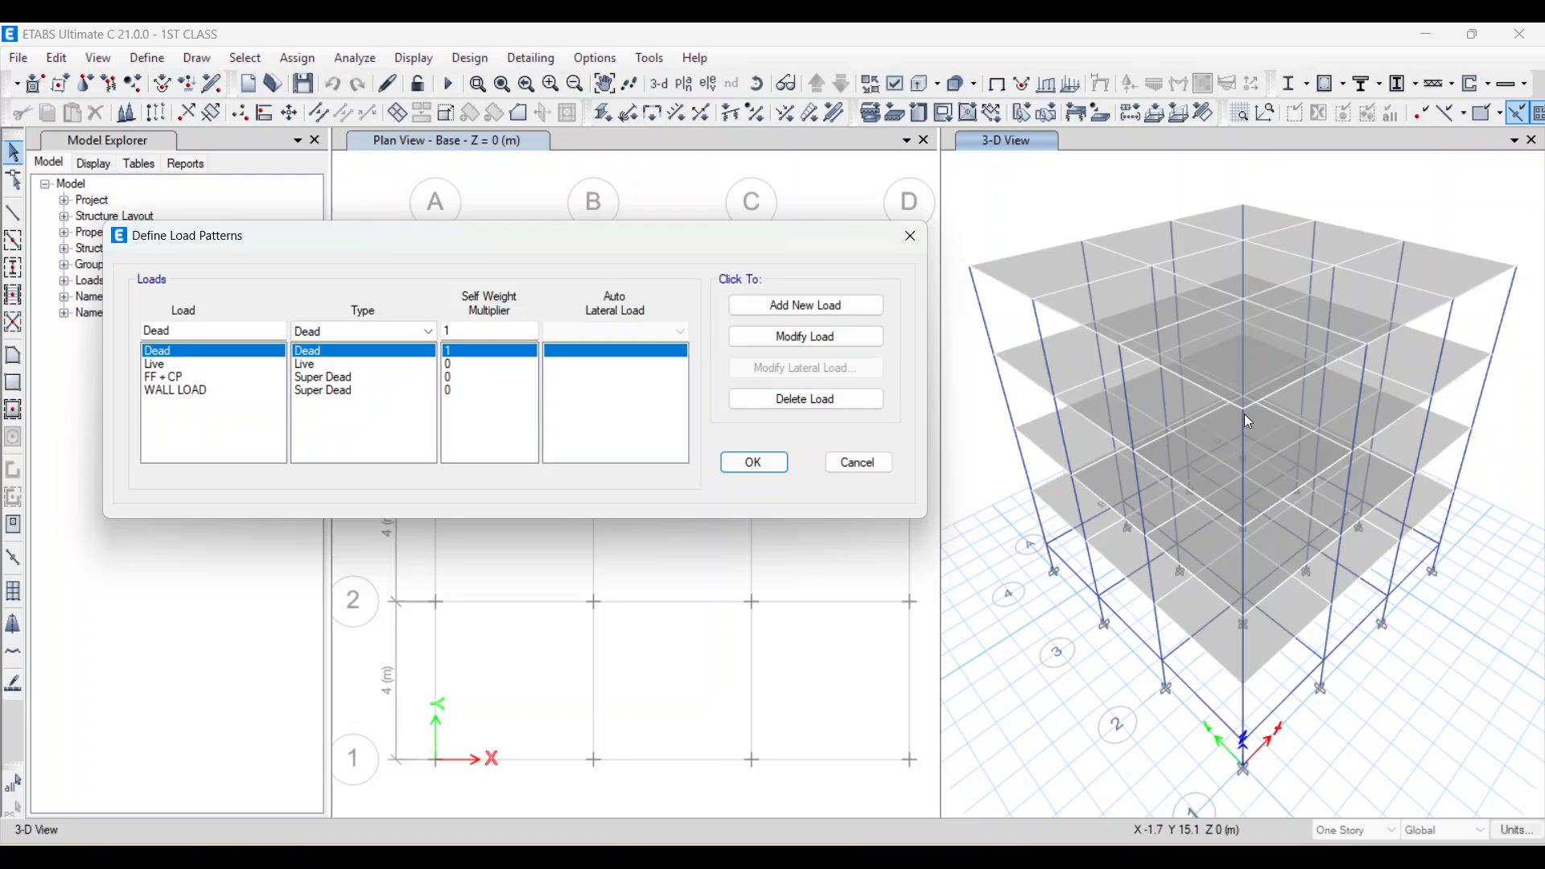
pyautogui.click(859, 465)
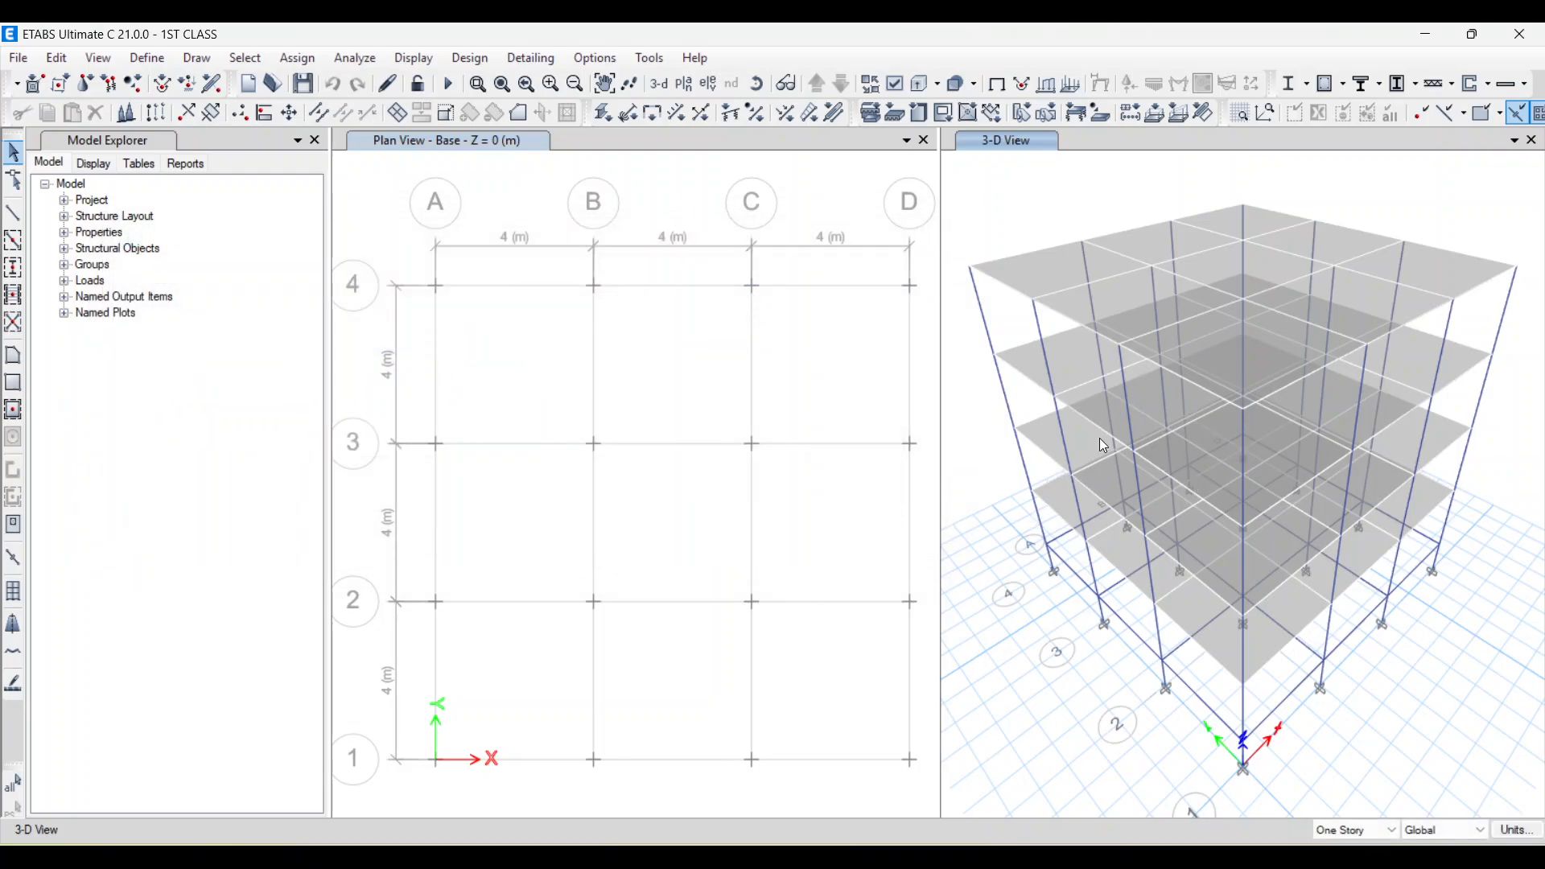
# - Check the list of defined frame section properties and close it without changes
pyautogui.click(147, 58)
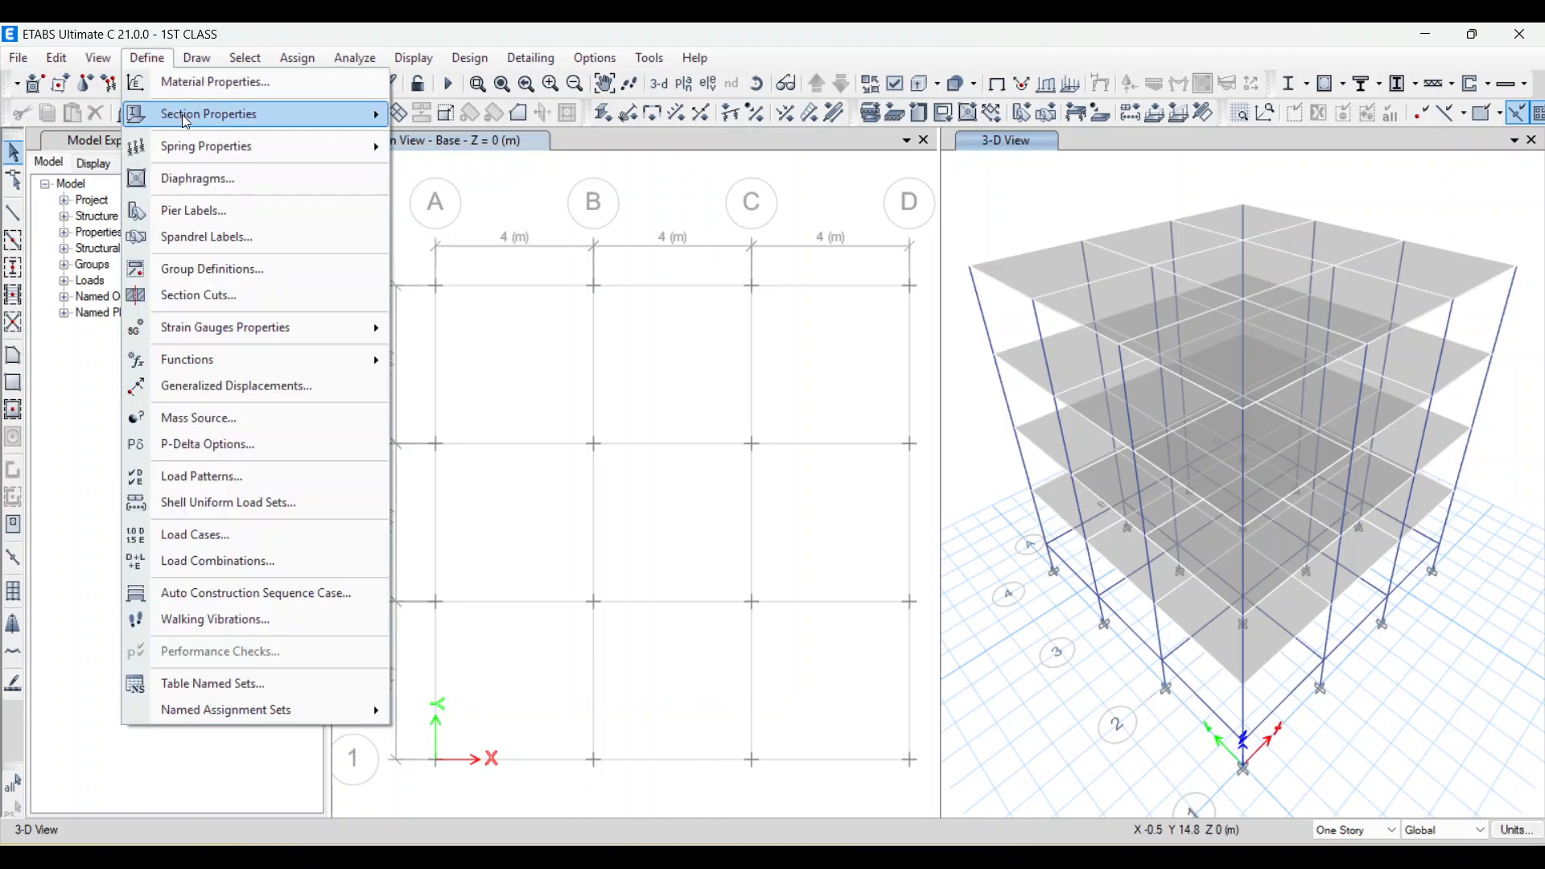
pyautogui.moveTo(233, 106)
pyautogui.click(475, 119)
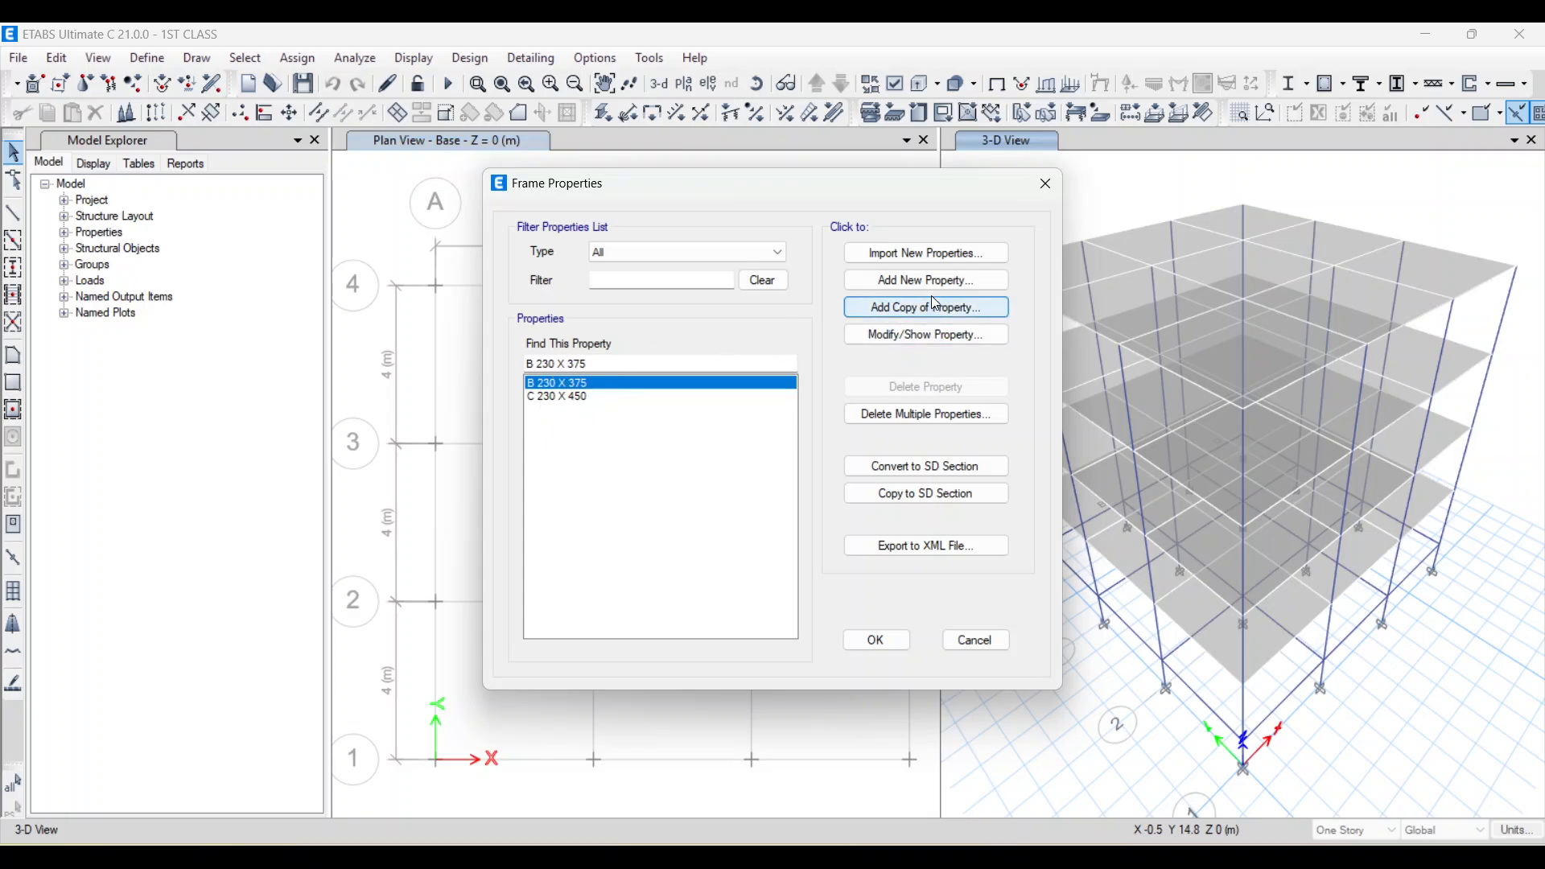
pyautogui.click(1047, 184)
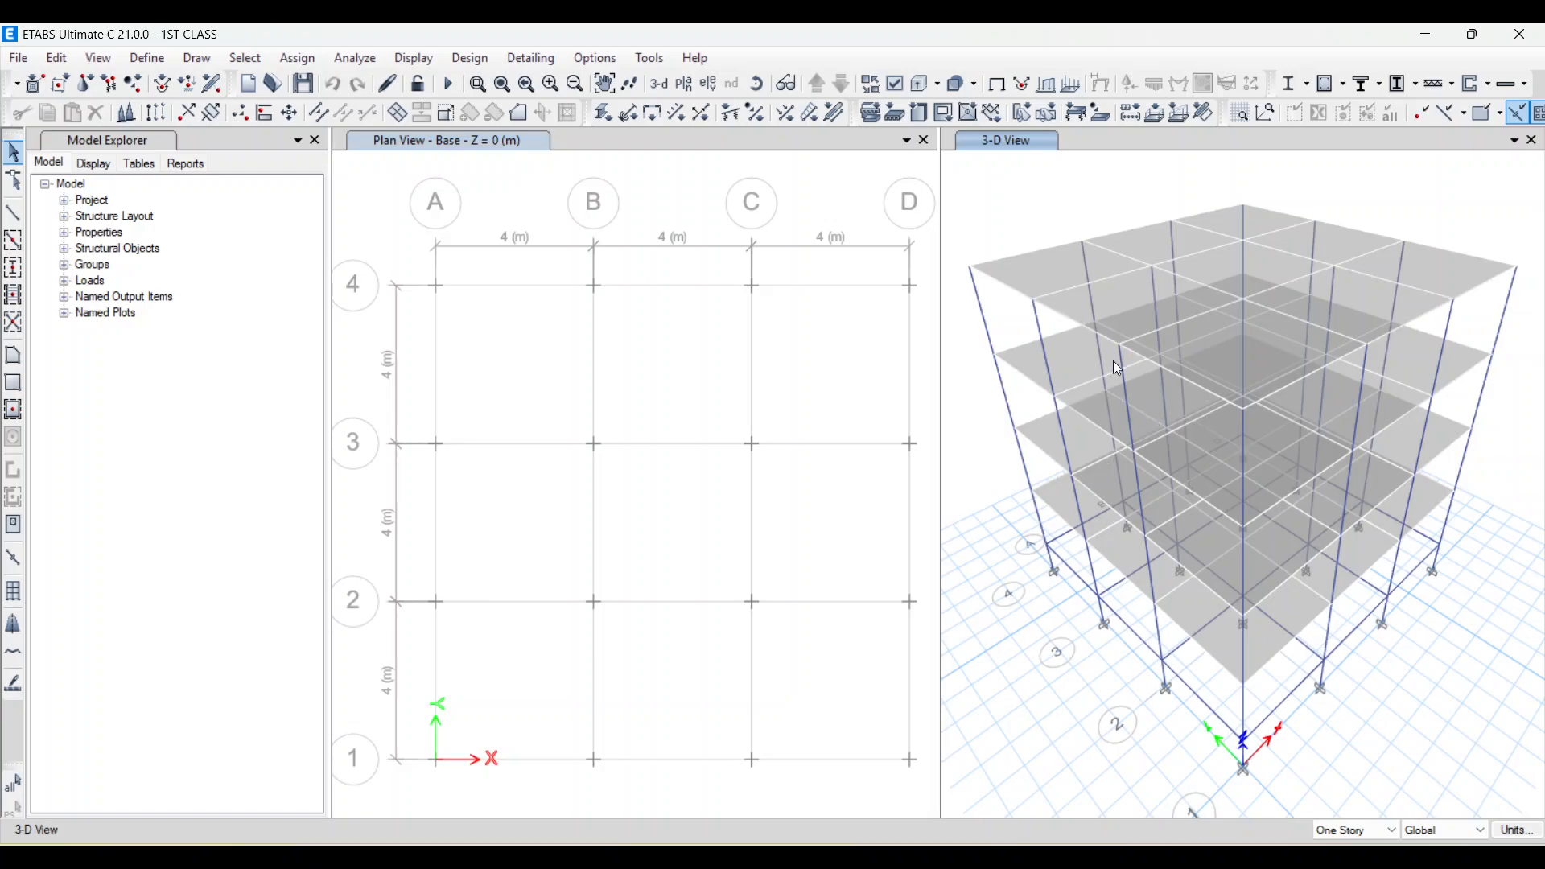
pyautogui.moveTo(1189, 471); pyautogui.dragTo(1188, 467, button='middle')
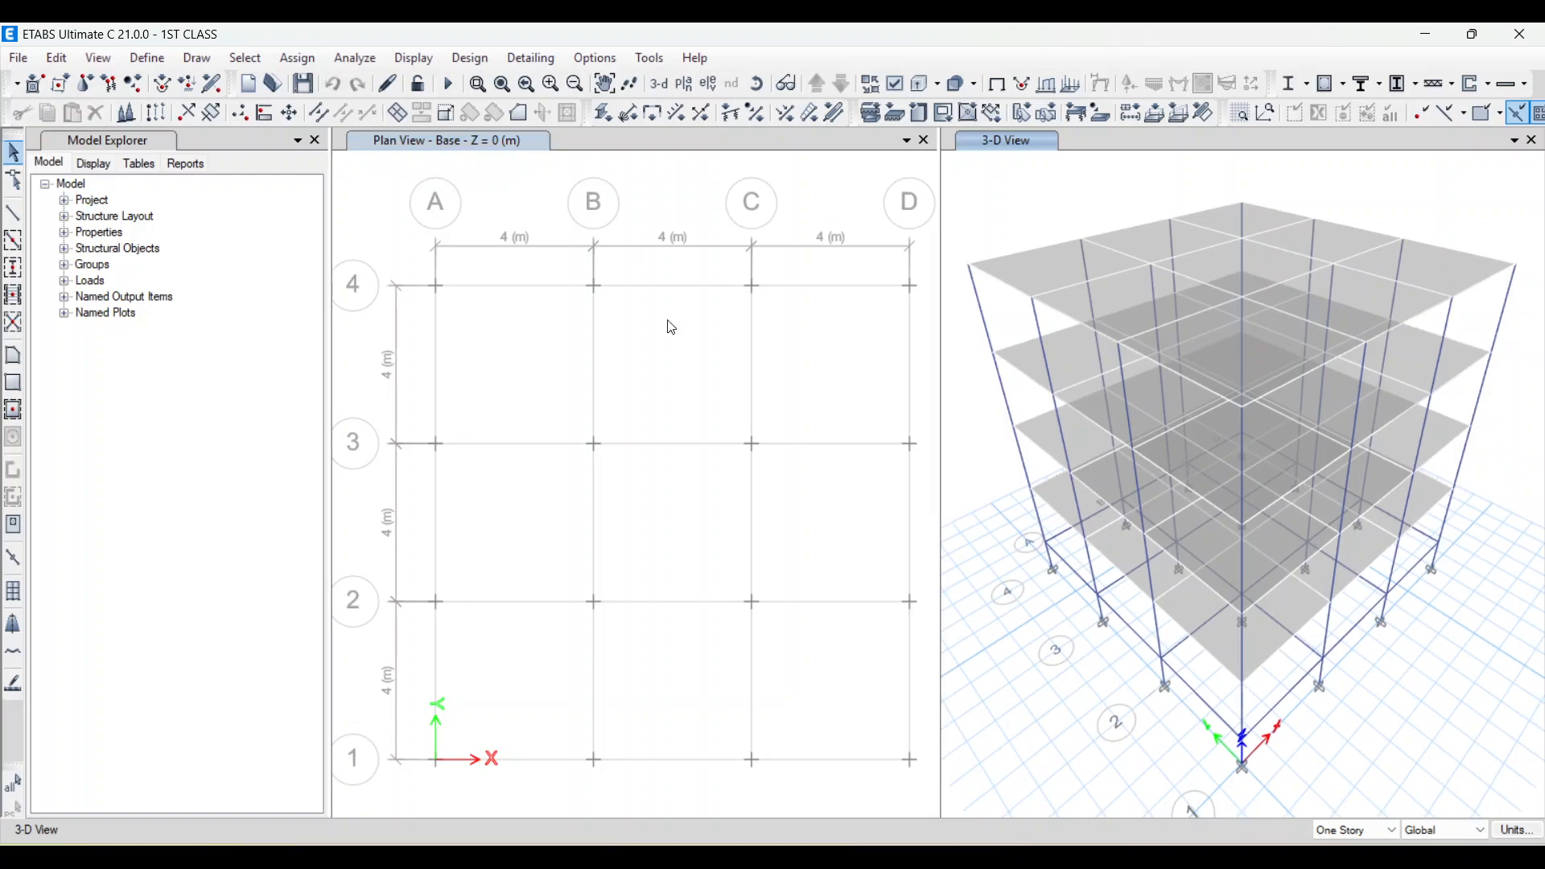
# - Define a new load pattern named FF + CP of type Super Dead with self weight multiplier 0
pyautogui.click(148, 58)
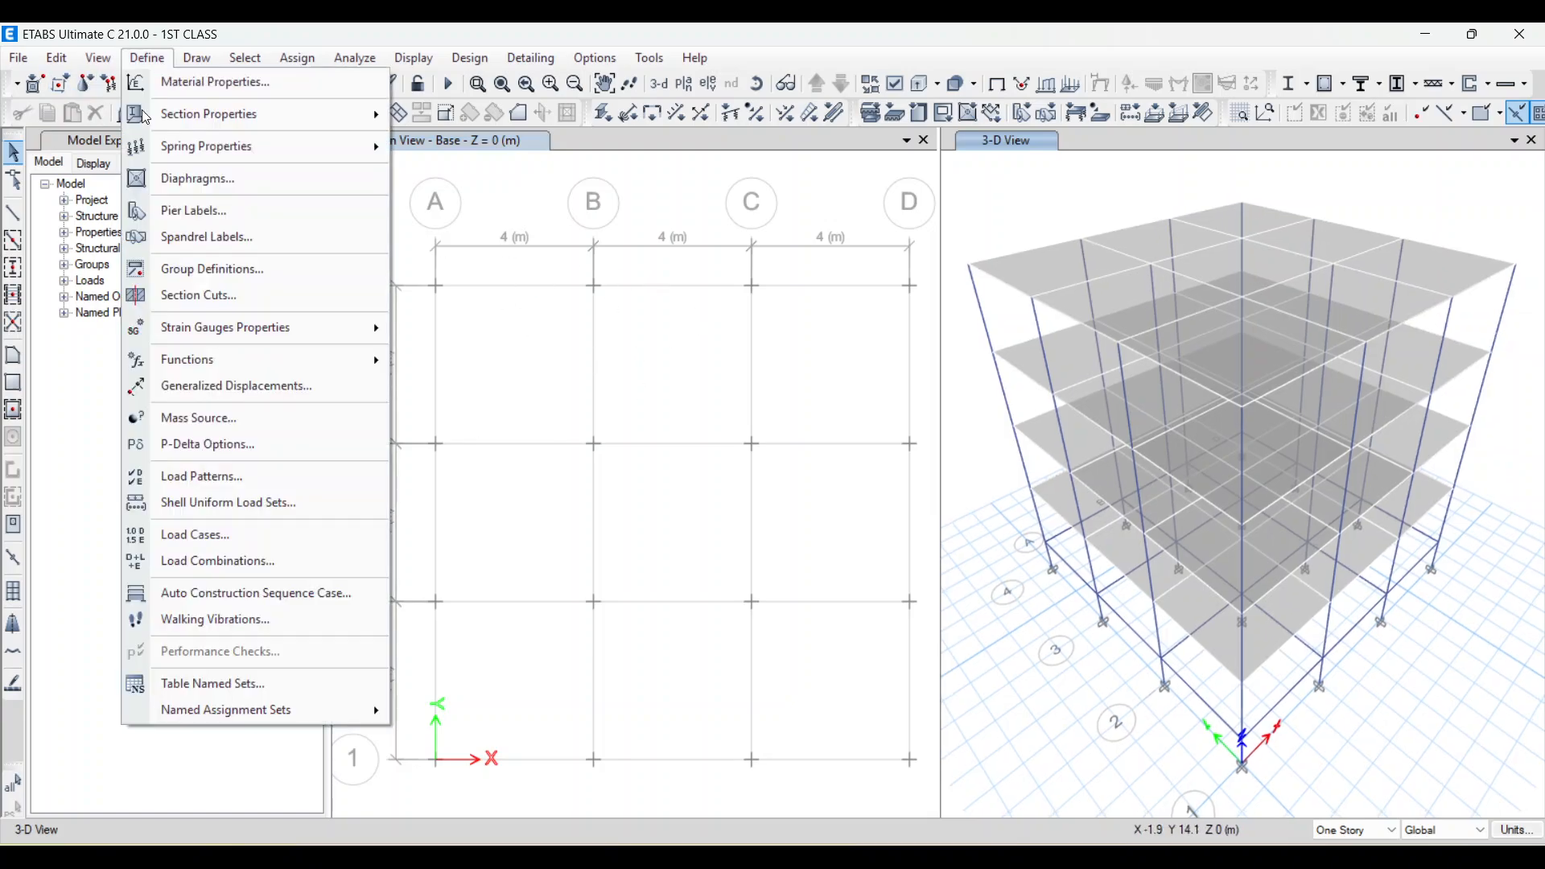
pyautogui.click(190, 476)
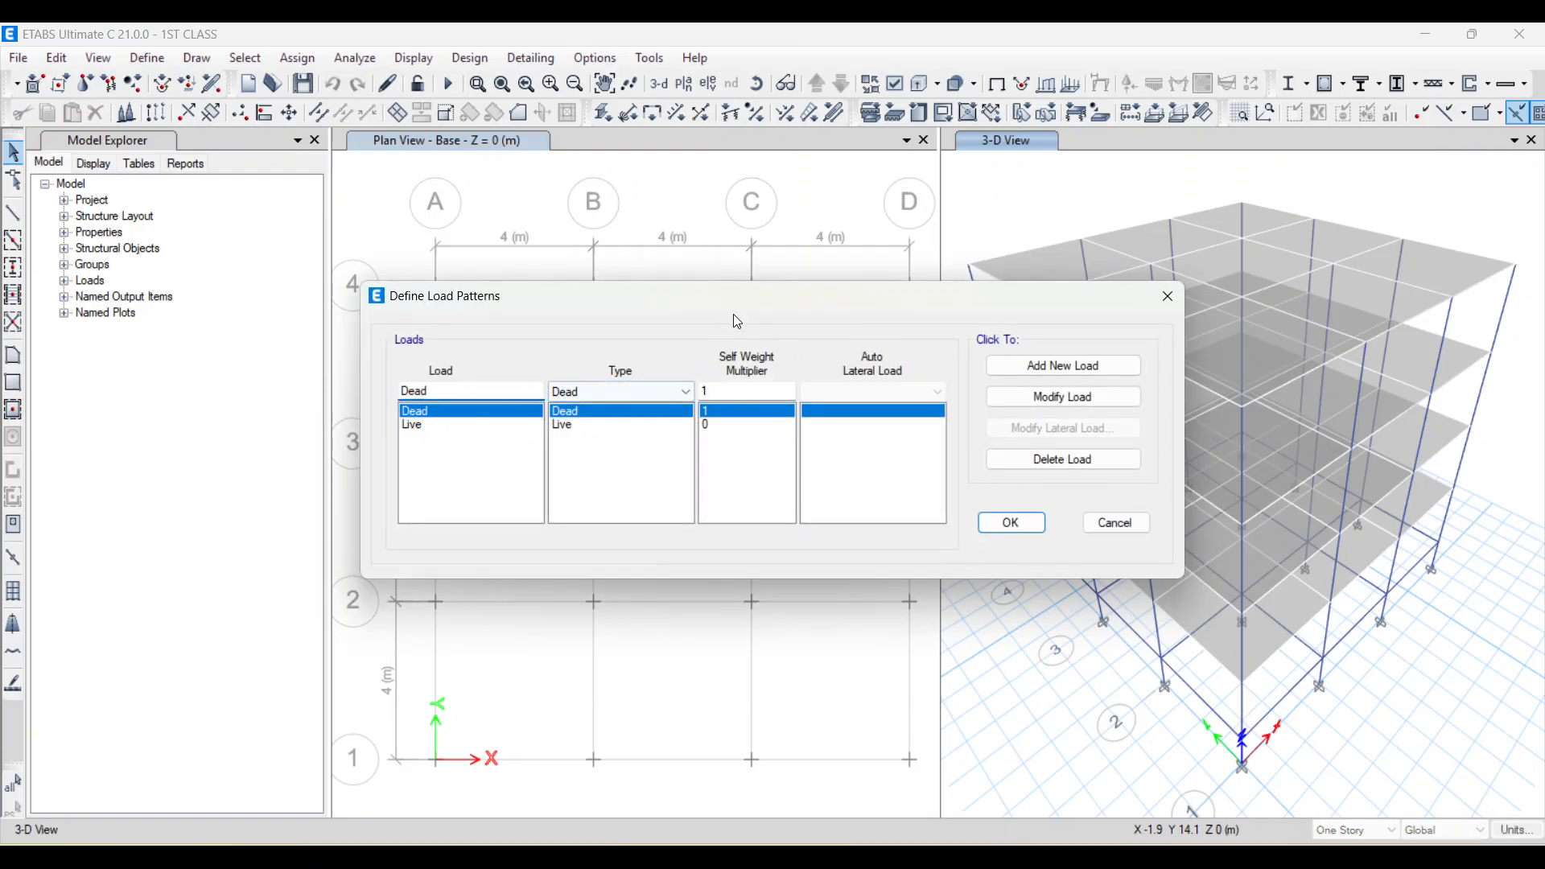
pyautogui.moveTo(737, 322); pyautogui.dragTo(714, 315)
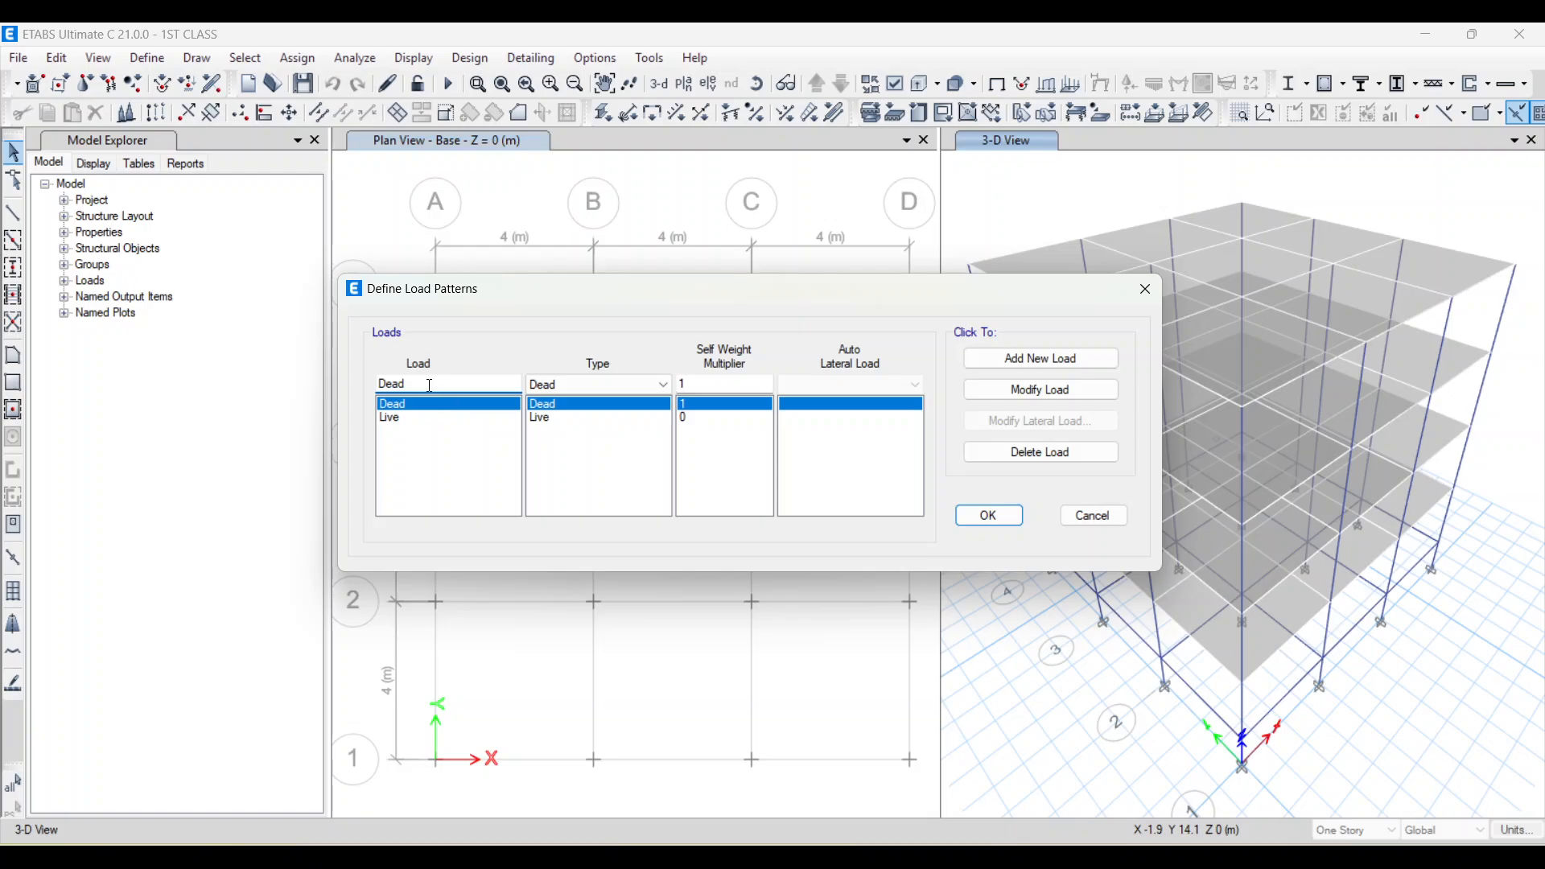
pyautogui.moveTo(429, 386); pyautogui.dragTo(326, 390)
pyautogui.press('BackSpace')
pyautogui.write('FF + CP')
pyautogui.click(596, 384)
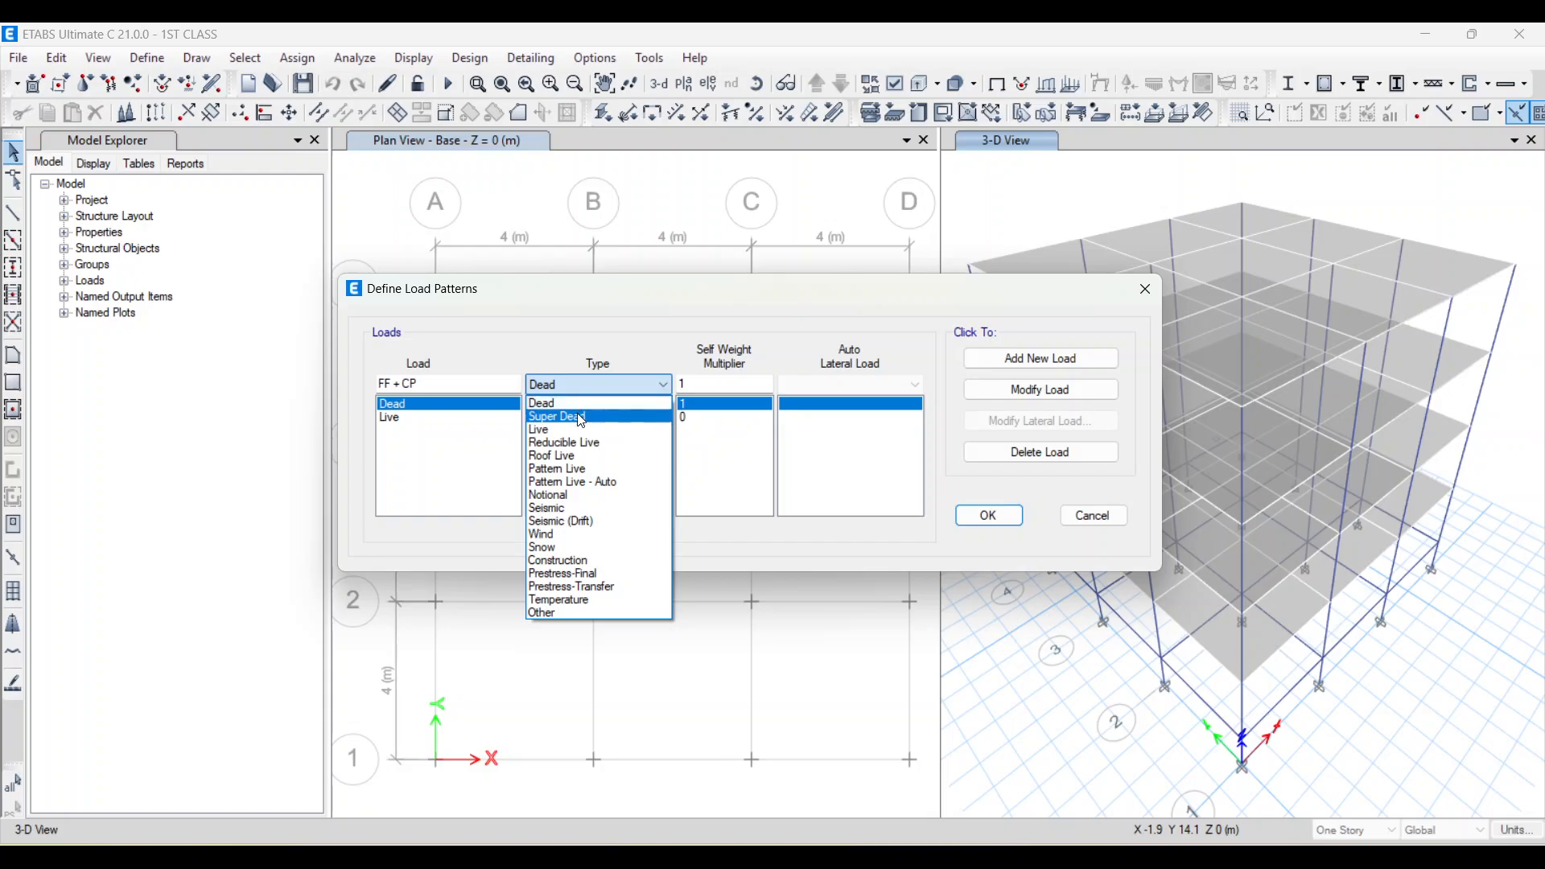
pyautogui.click(595, 413)
pyautogui.click(1040, 358)
# - Add a Super Dead load pattern named WALL LOAD with self weight multiplier 0 and accept the load pattern definitions
pyautogui.moveTo(423, 385); pyautogui.dragTo(371, 392)
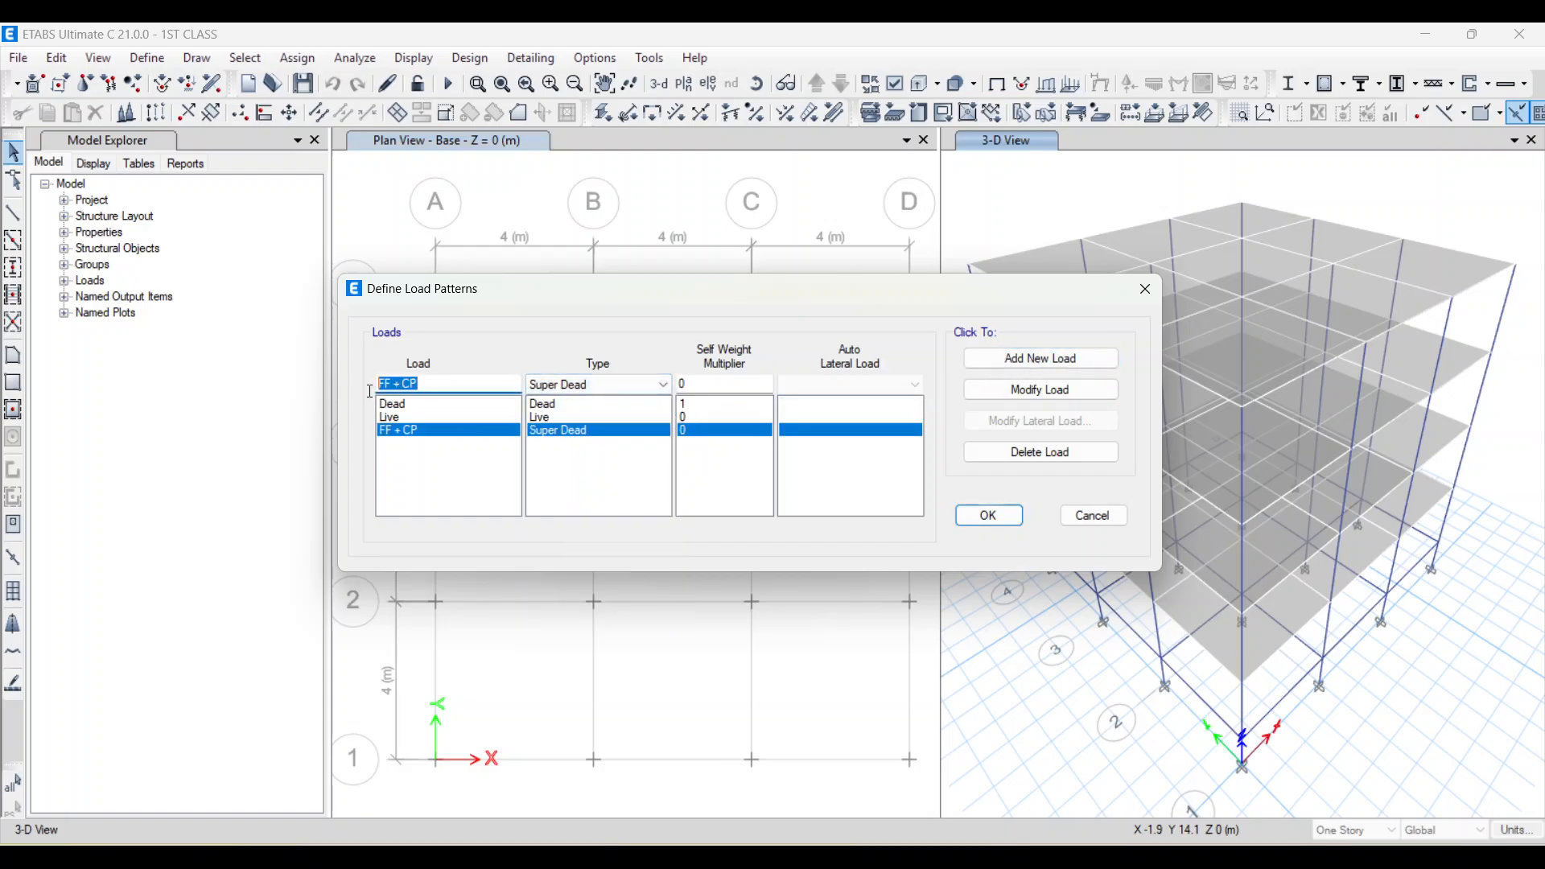
pyautogui.write('WALL LOAD')
pyautogui.click(1038, 355)
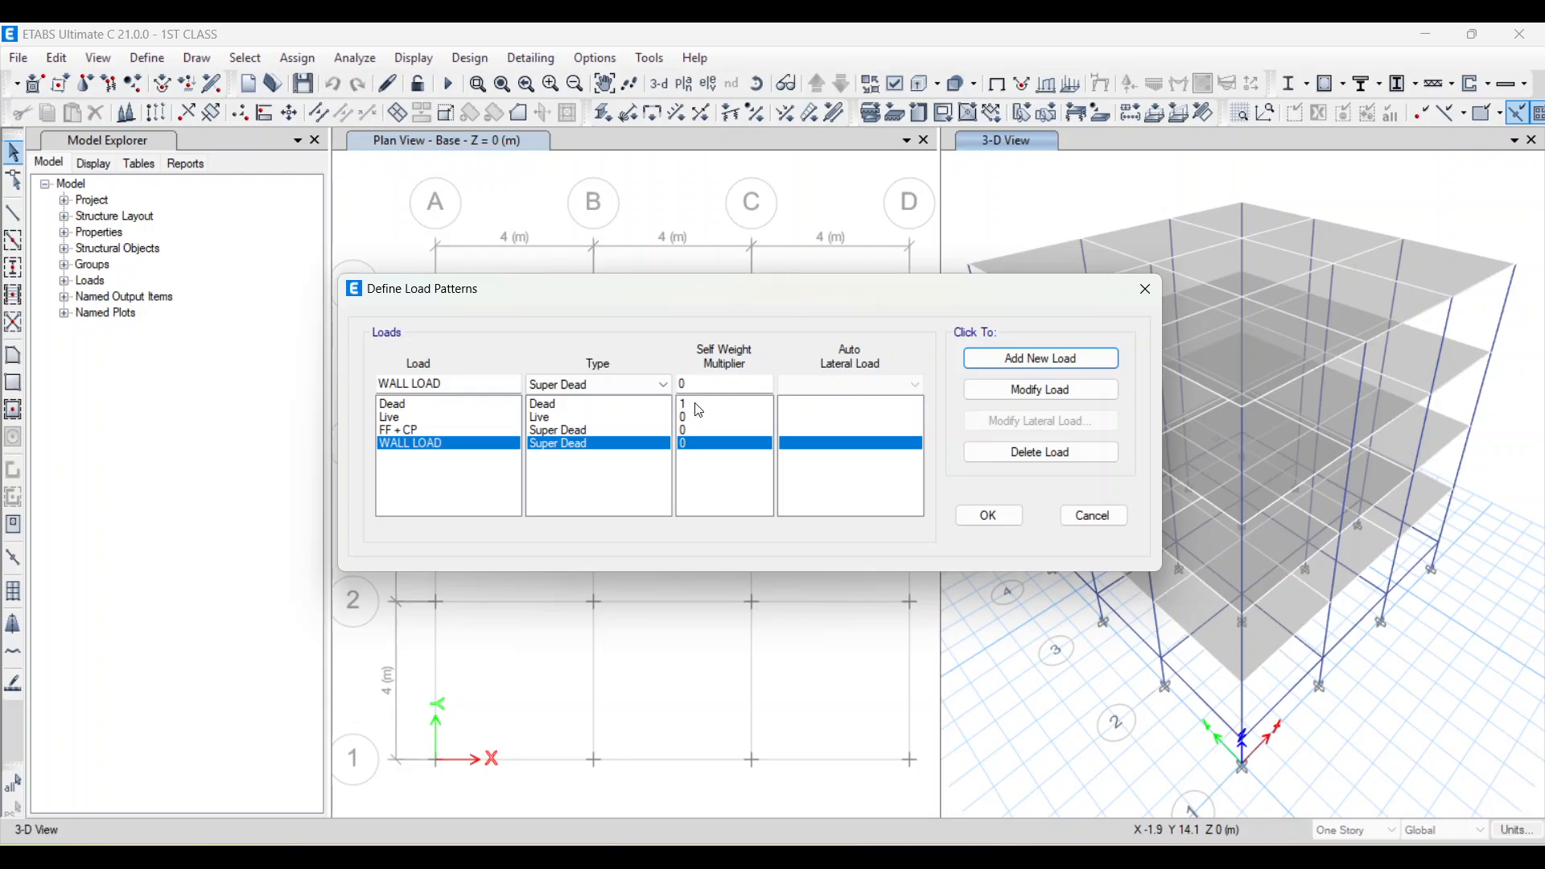
pyautogui.moveTo(810, 287); pyautogui.dragTo(702, 270)
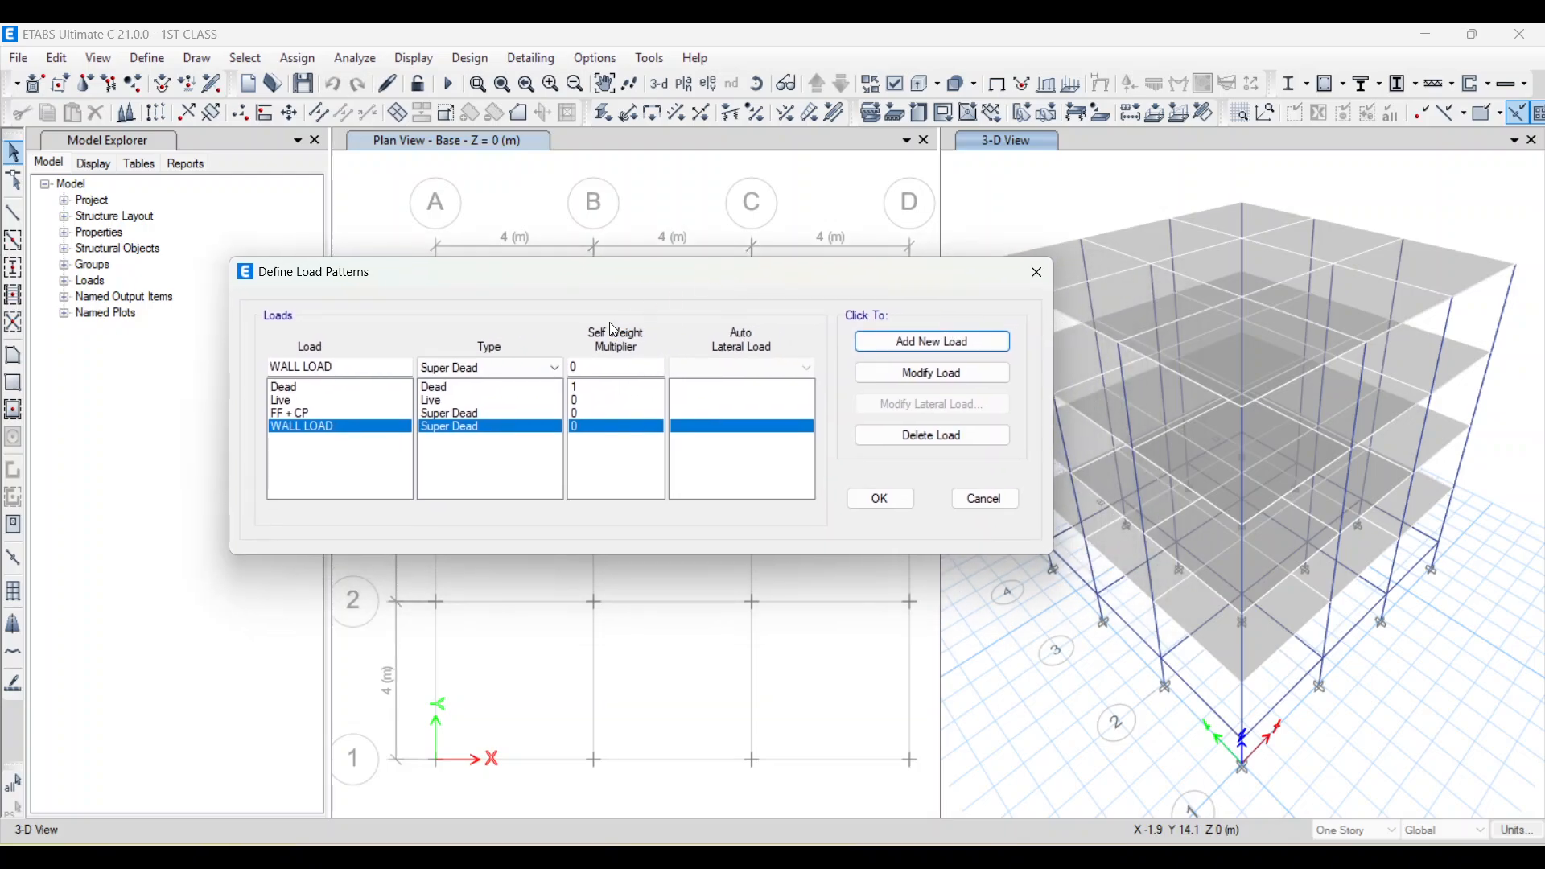
pyautogui.moveTo(817, 281); pyautogui.dragTo(717, 276)
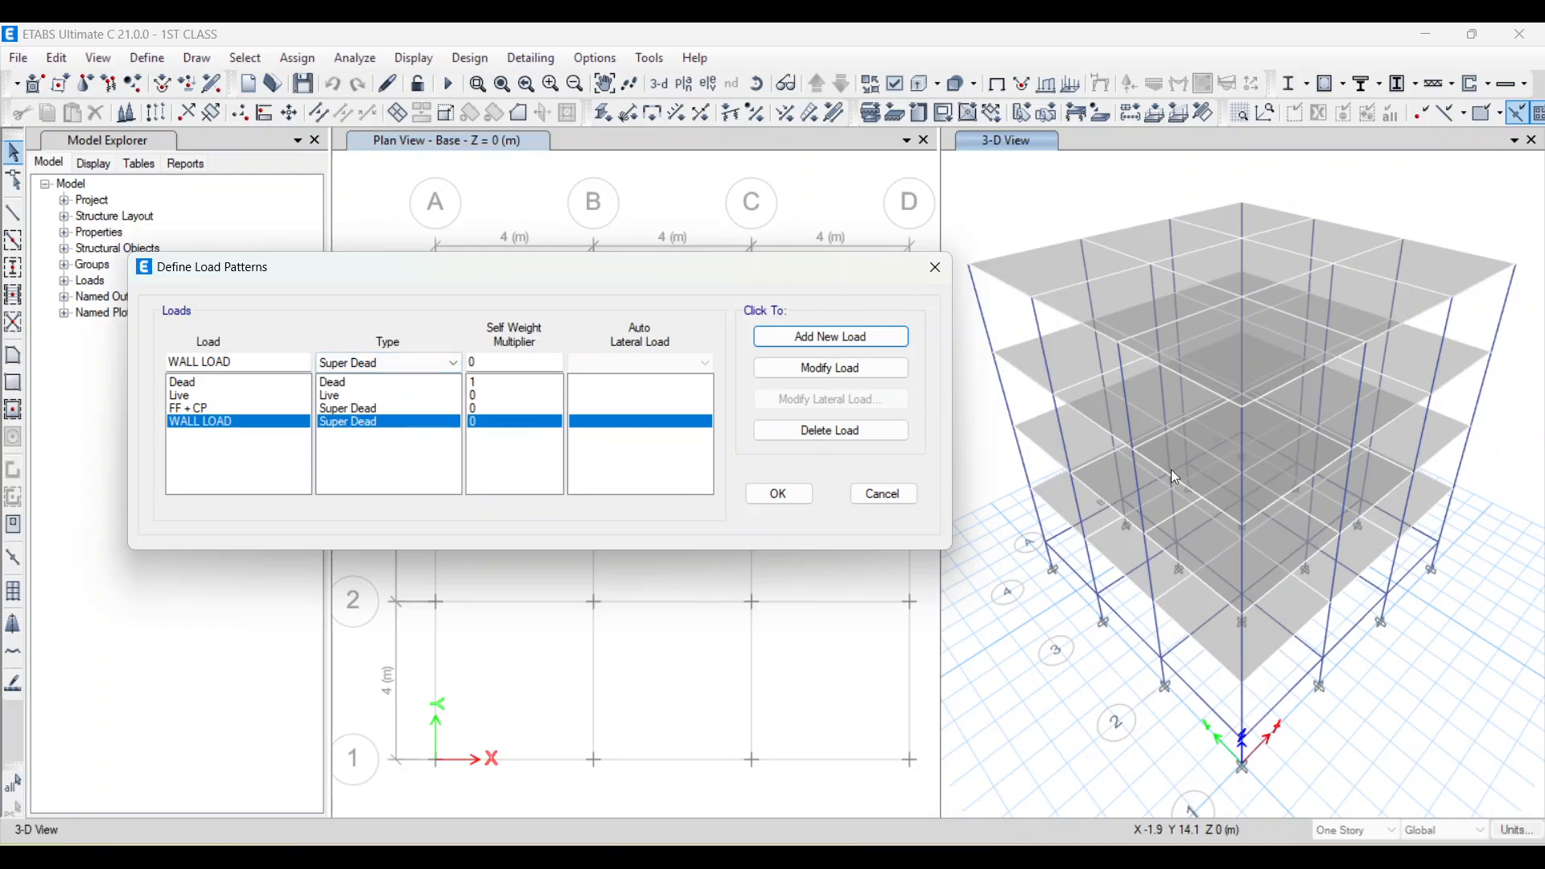
pyautogui.moveTo(816, 281); pyautogui.dragTo(751, 264)
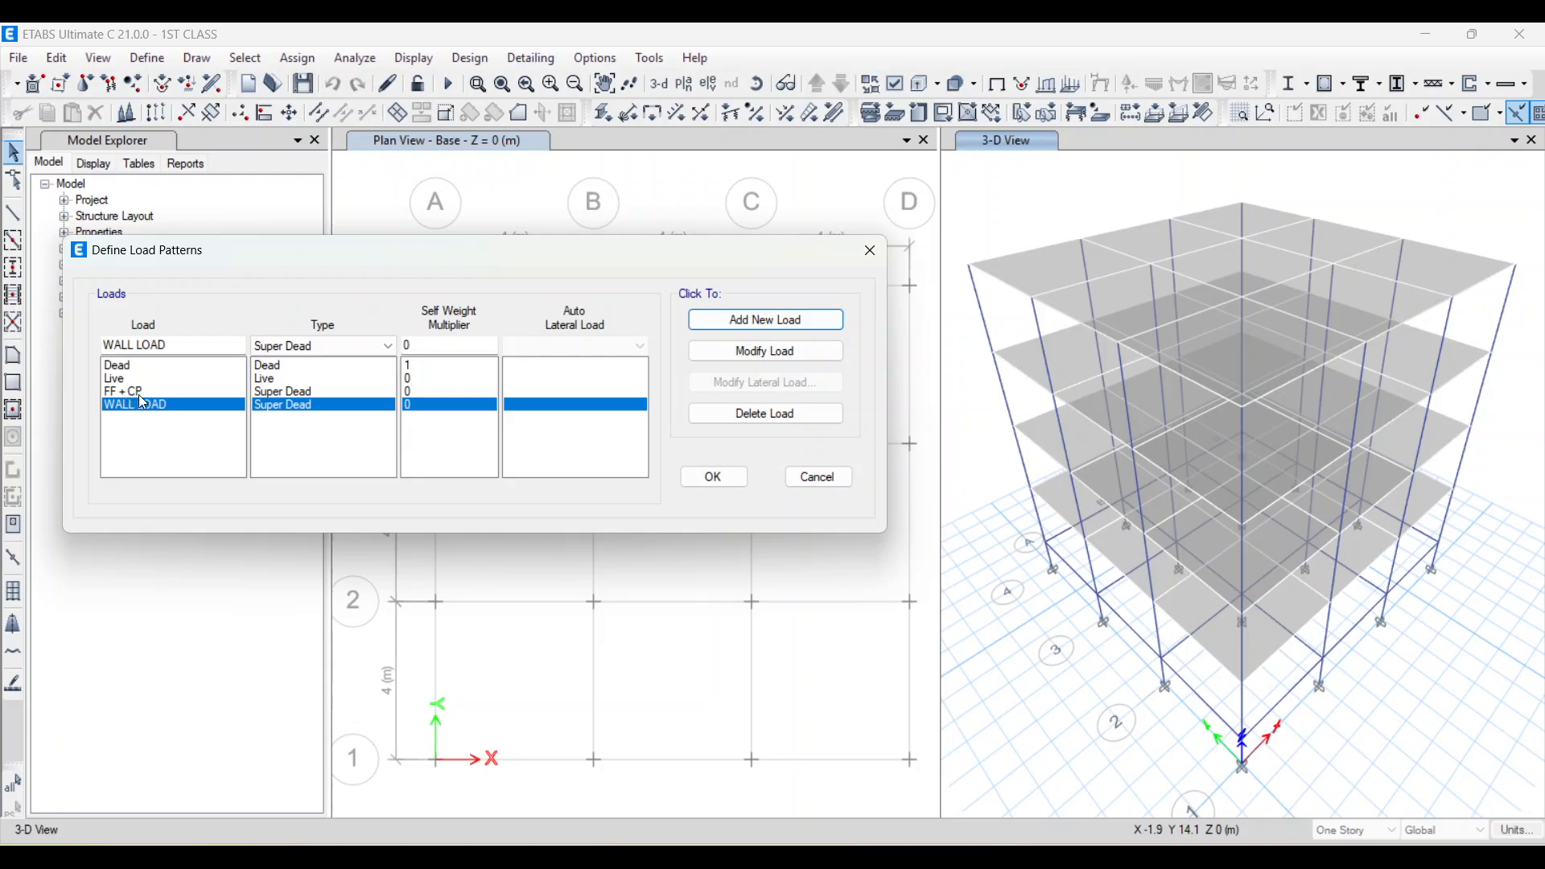
pyautogui.click(715, 476)
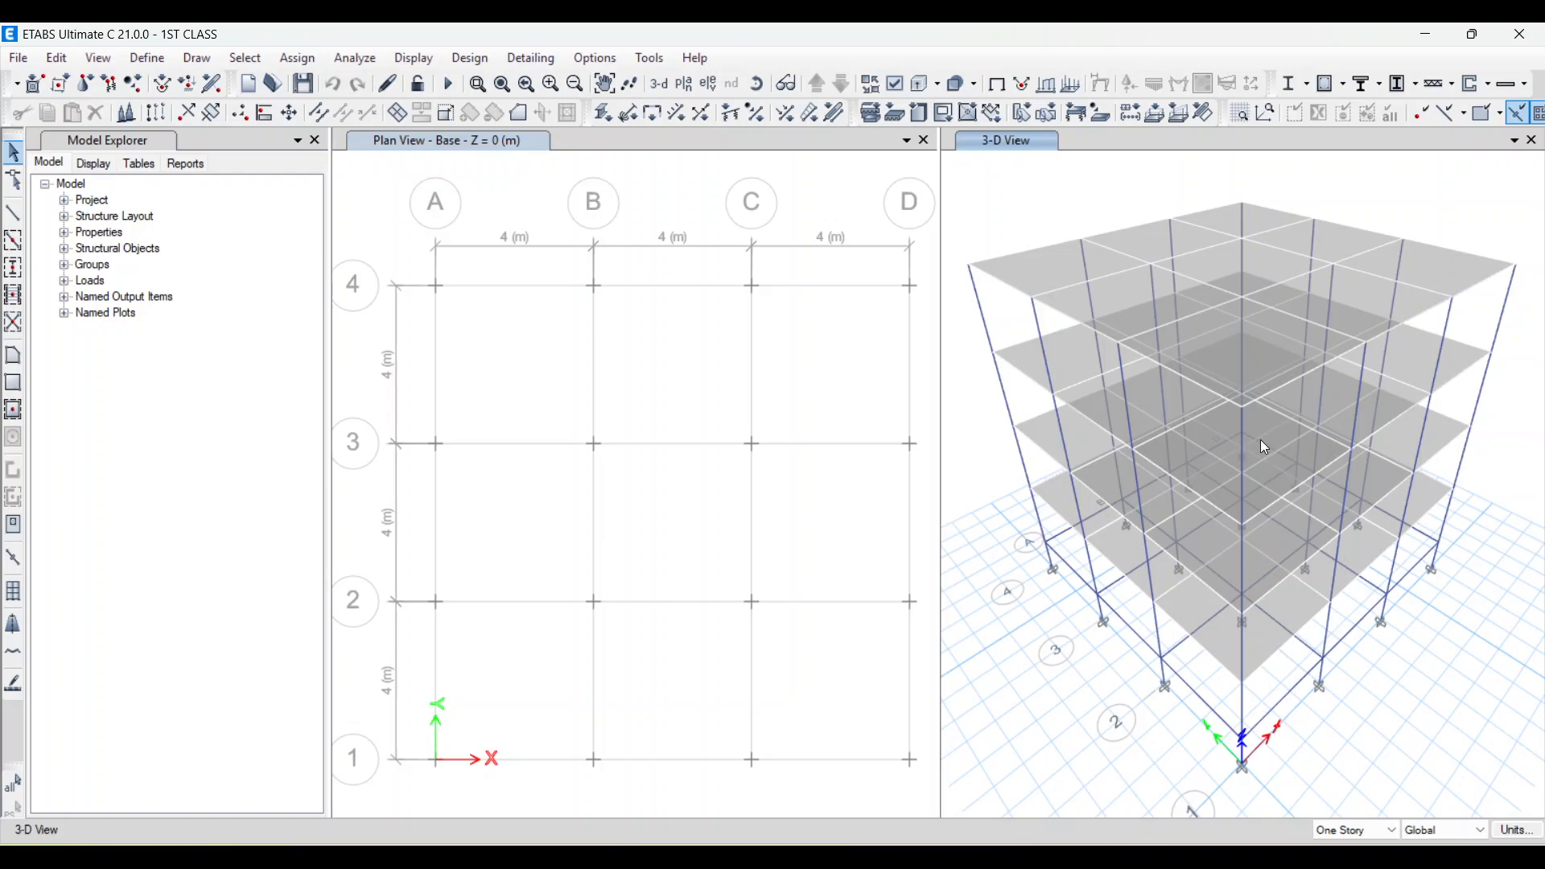
pyautogui.moveTo(1310, 422); pyautogui.dragTo(1326, 418, button='middle')
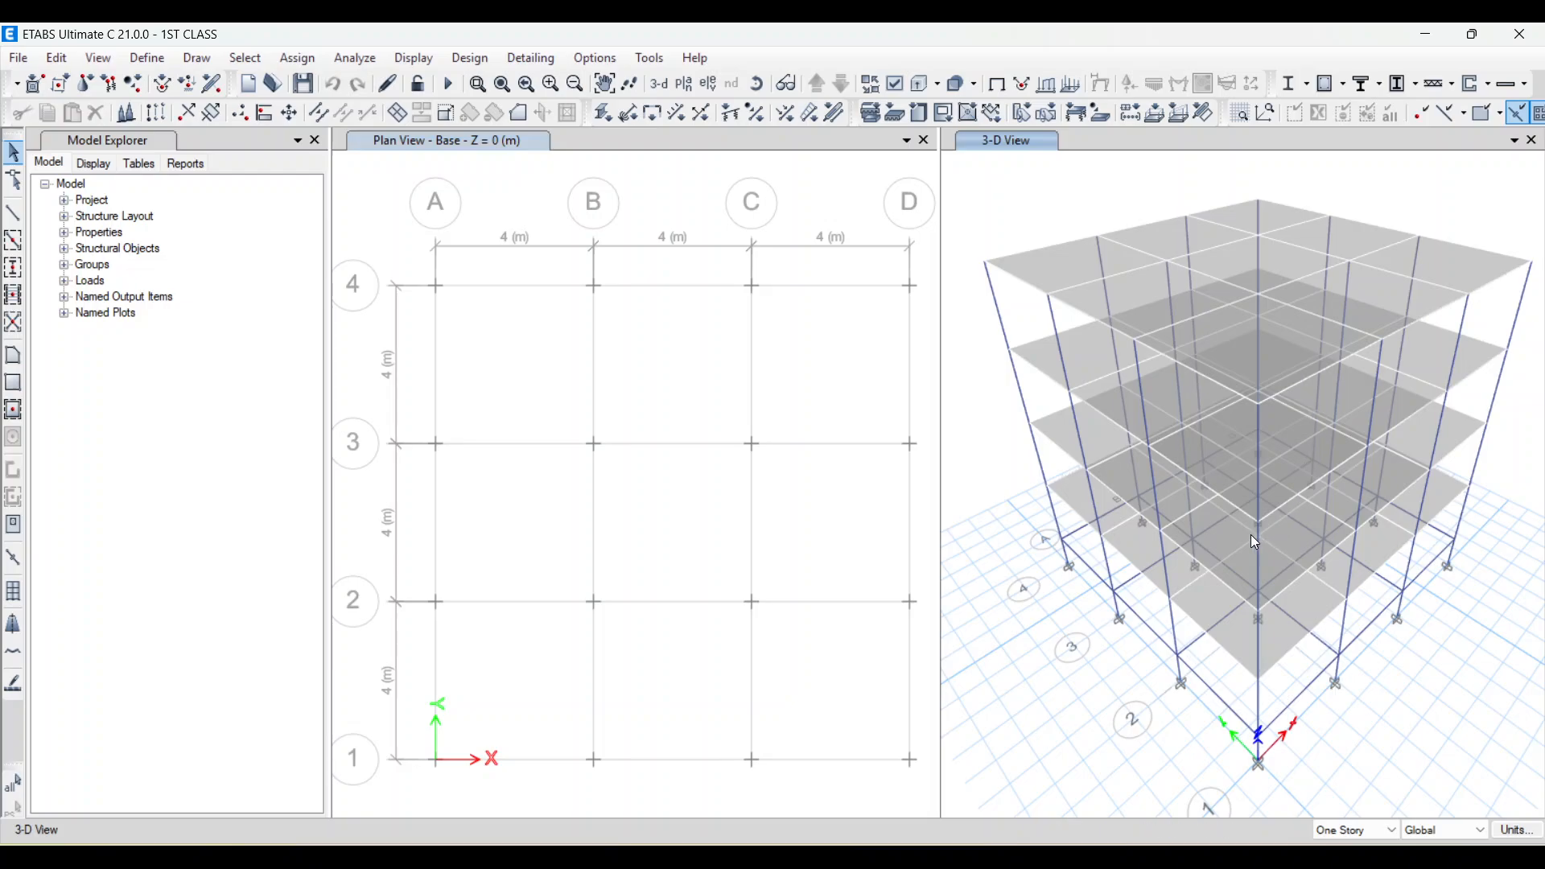
pyautogui.click(1234, 499)
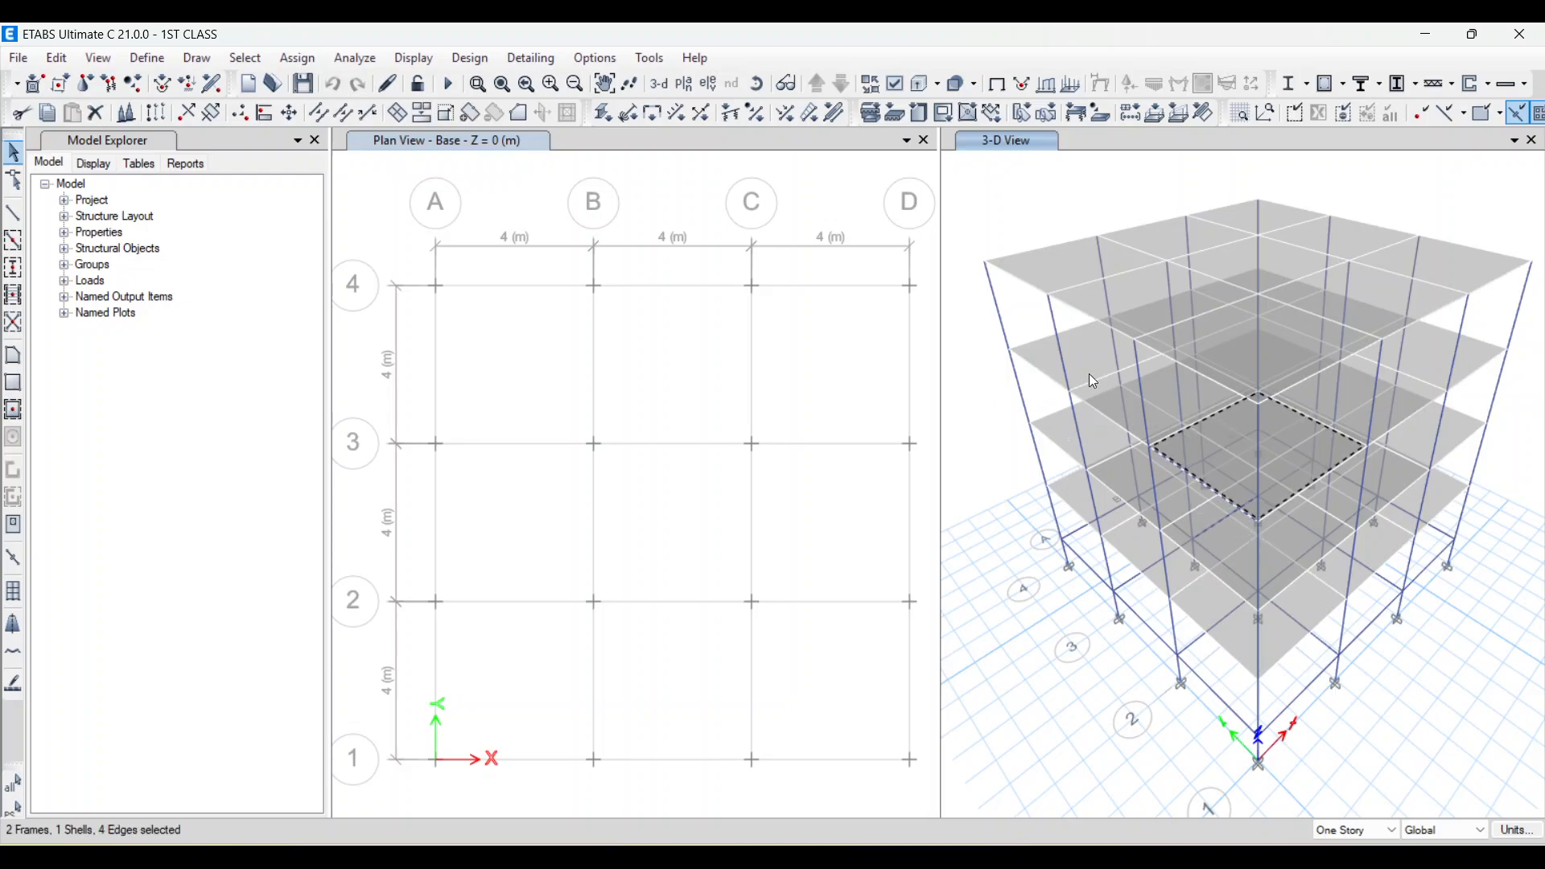
pyautogui.click(1030, 202)
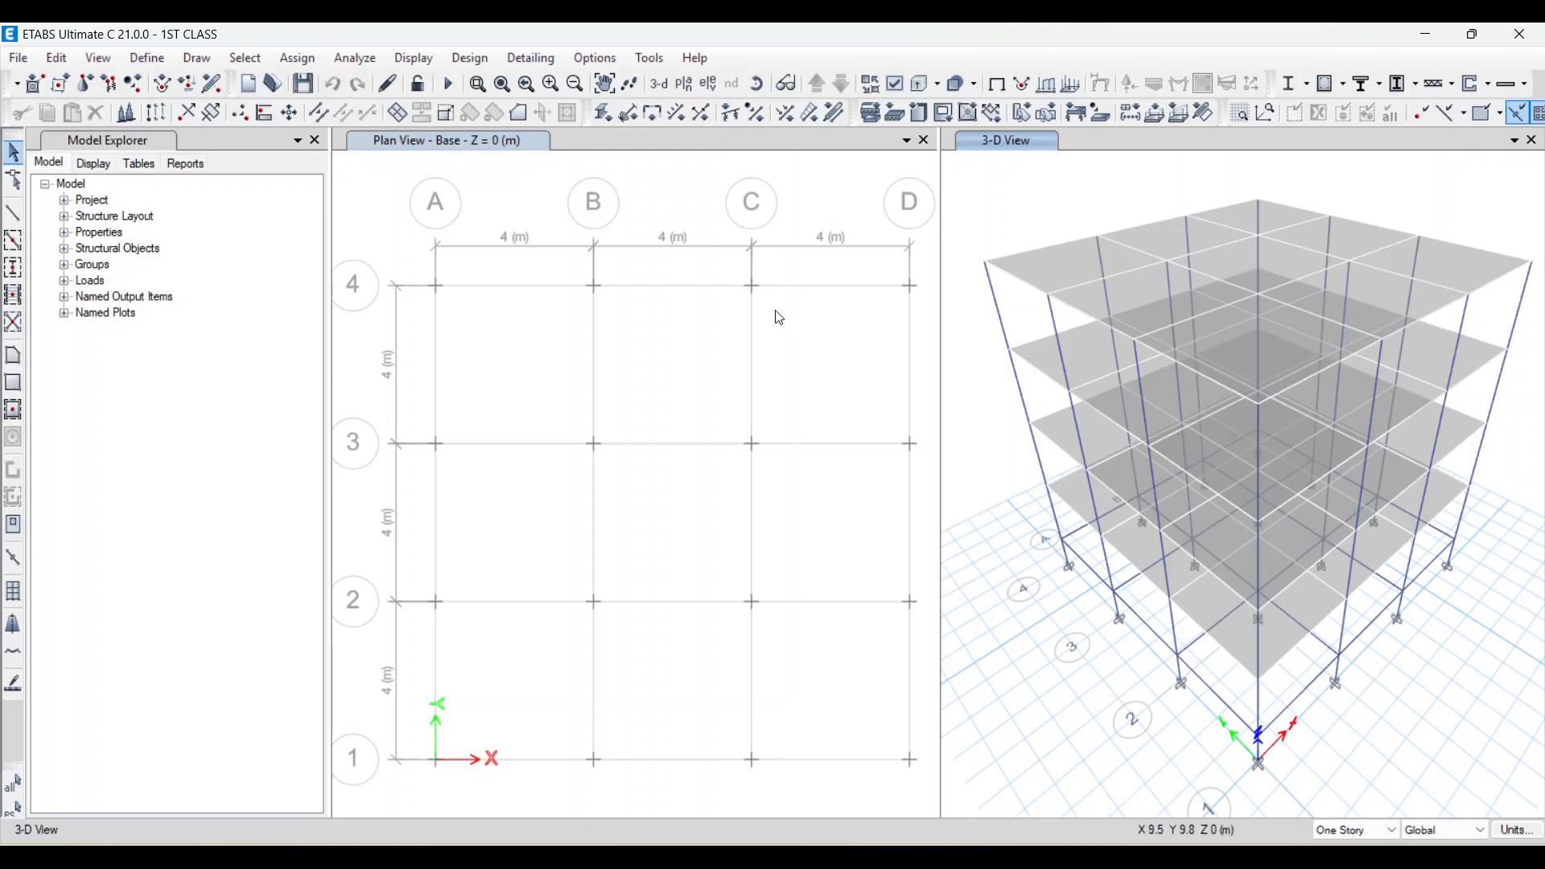
# - Set the Master Story option of 3RD FLOOR to No in the model's story data
pyautogui.rightClick(809, 181)
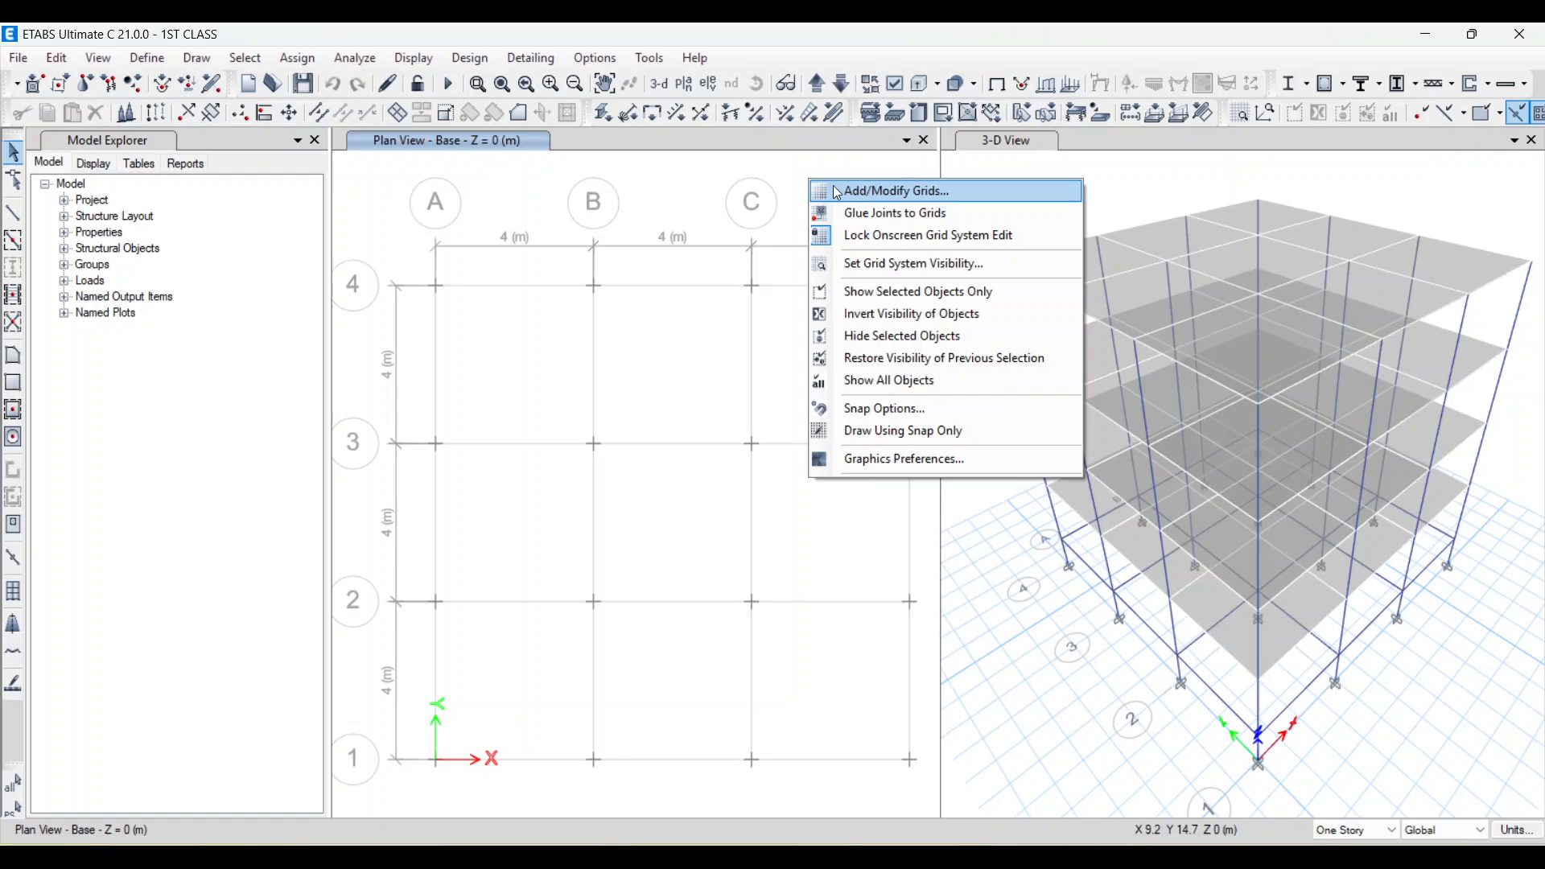
pyautogui.click(911, 187)
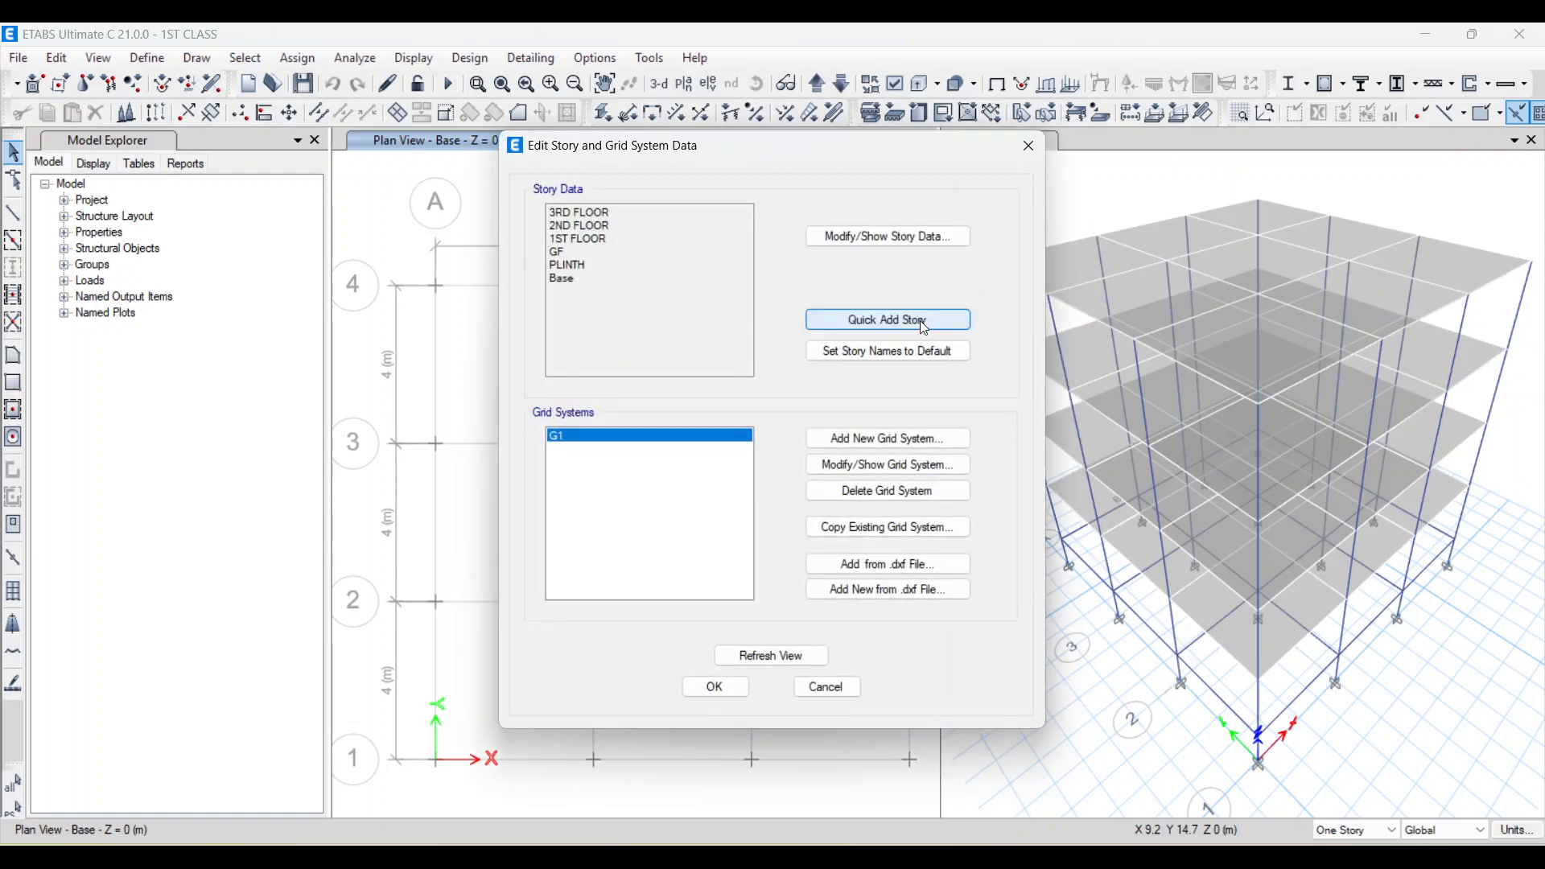
pyautogui.click(907, 236)
pyautogui.moveTo(892, 154); pyautogui.dragTo(676, 140)
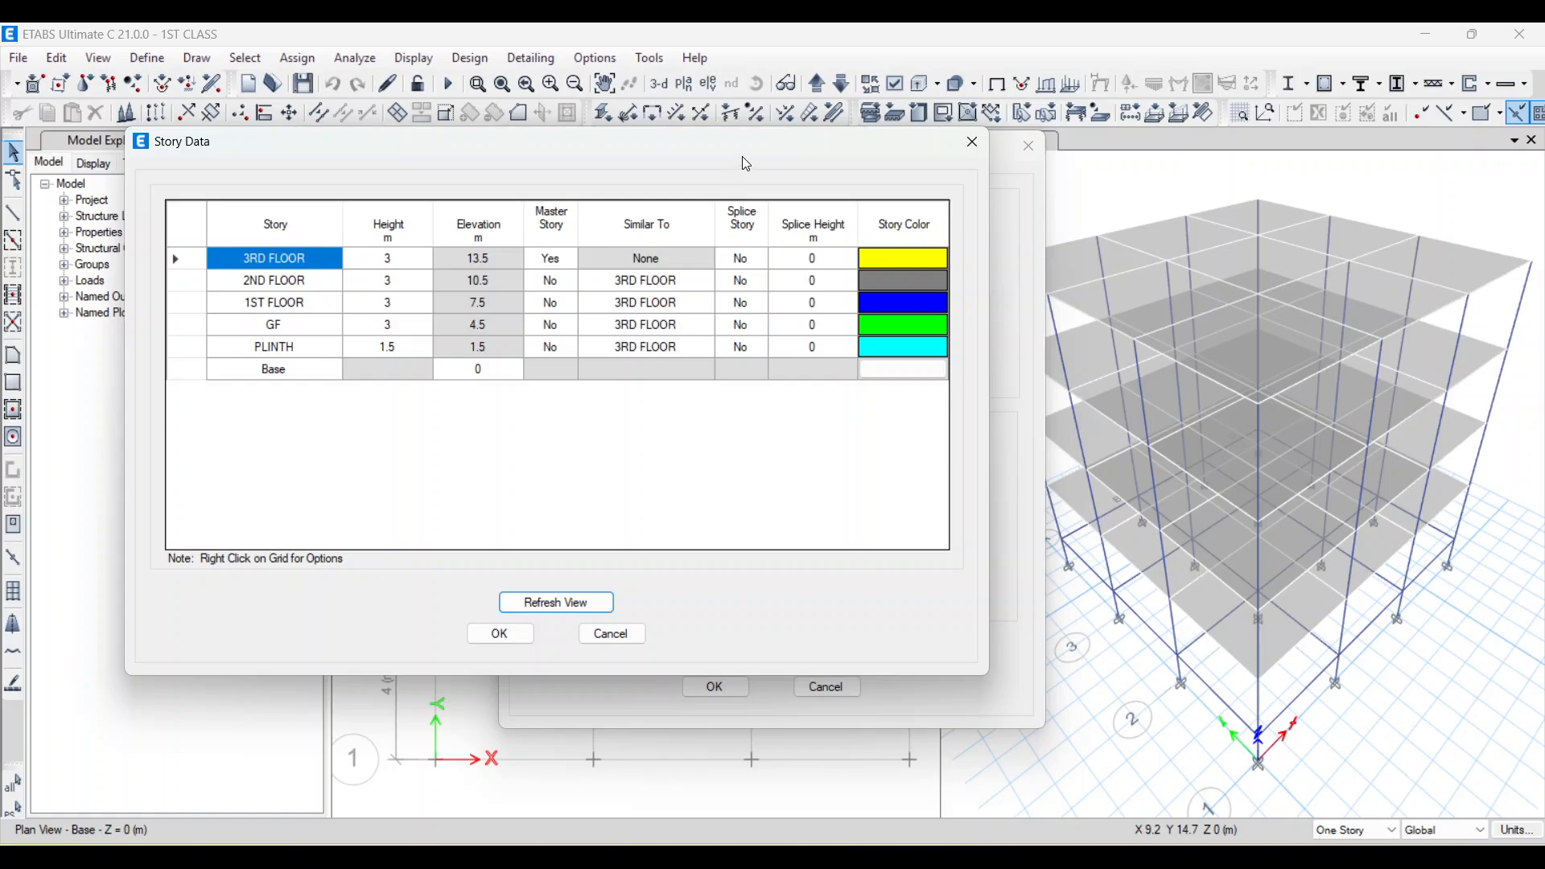
pyautogui.moveTo(742, 156); pyautogui.dragTo(710, 157)
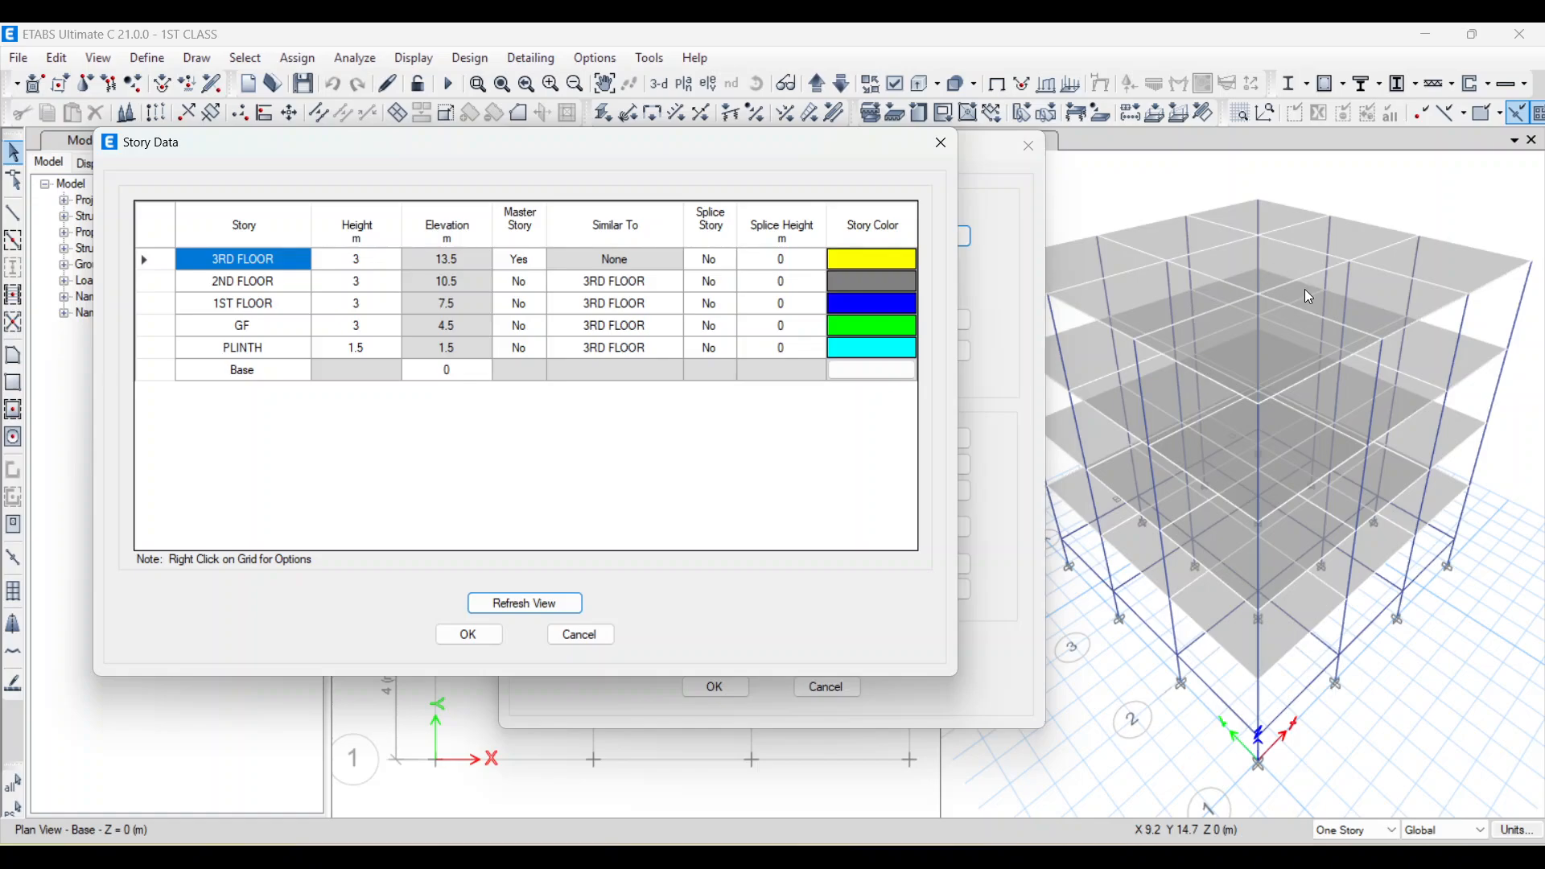
pyautogui.click(542, 268)
pyautogui.click(539, 260)
pyautogui.click(525, 290)
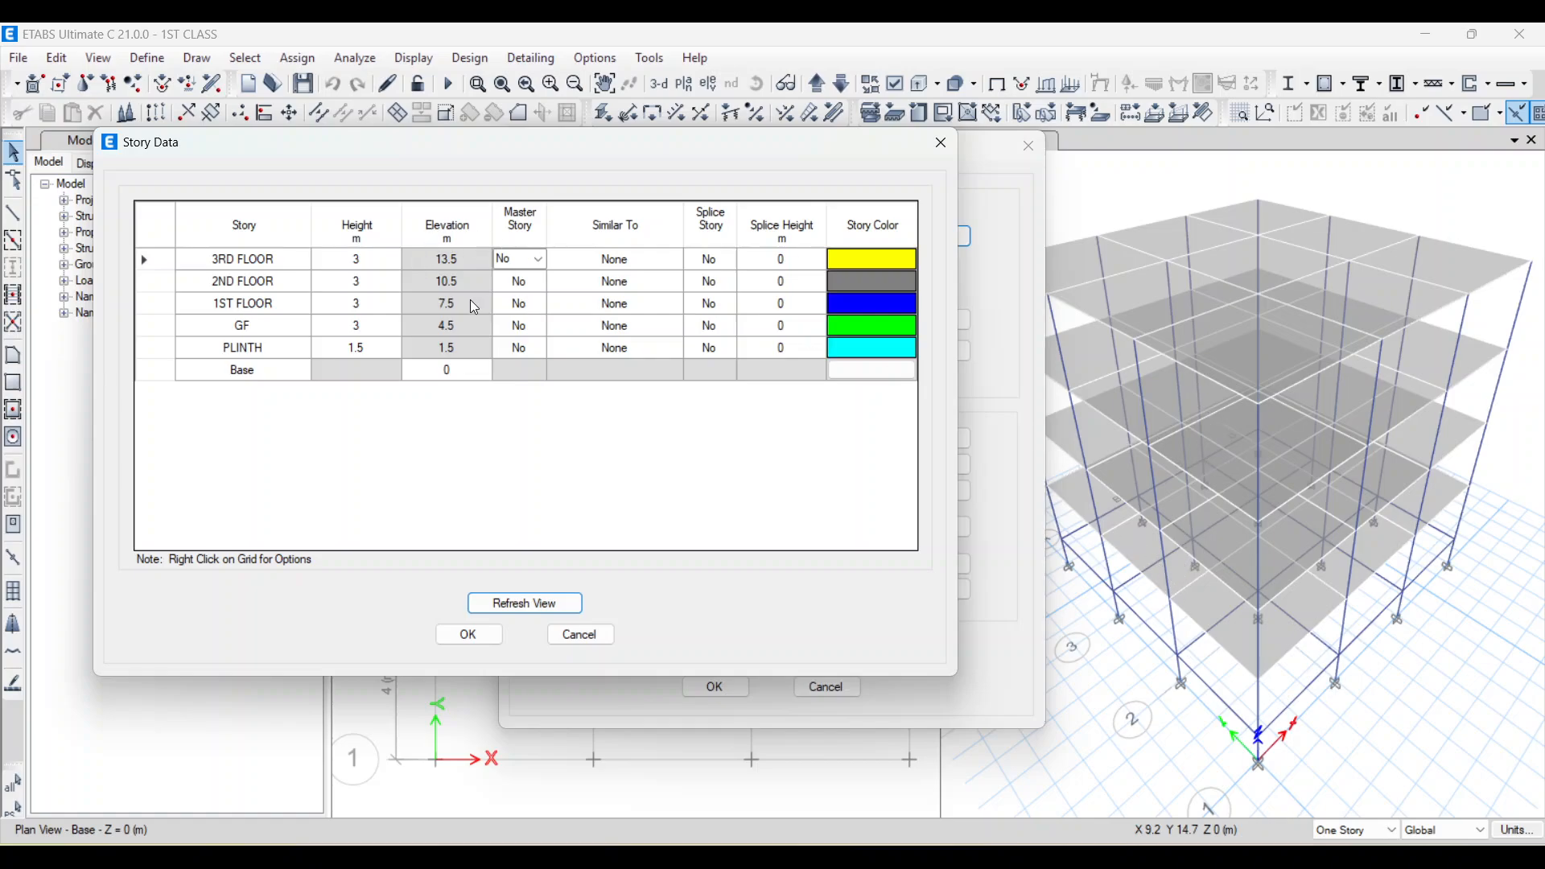
# - Make 2ND FLOOR a master story by setting its Master Story option to Yes
pyautogui.click(519, 282)
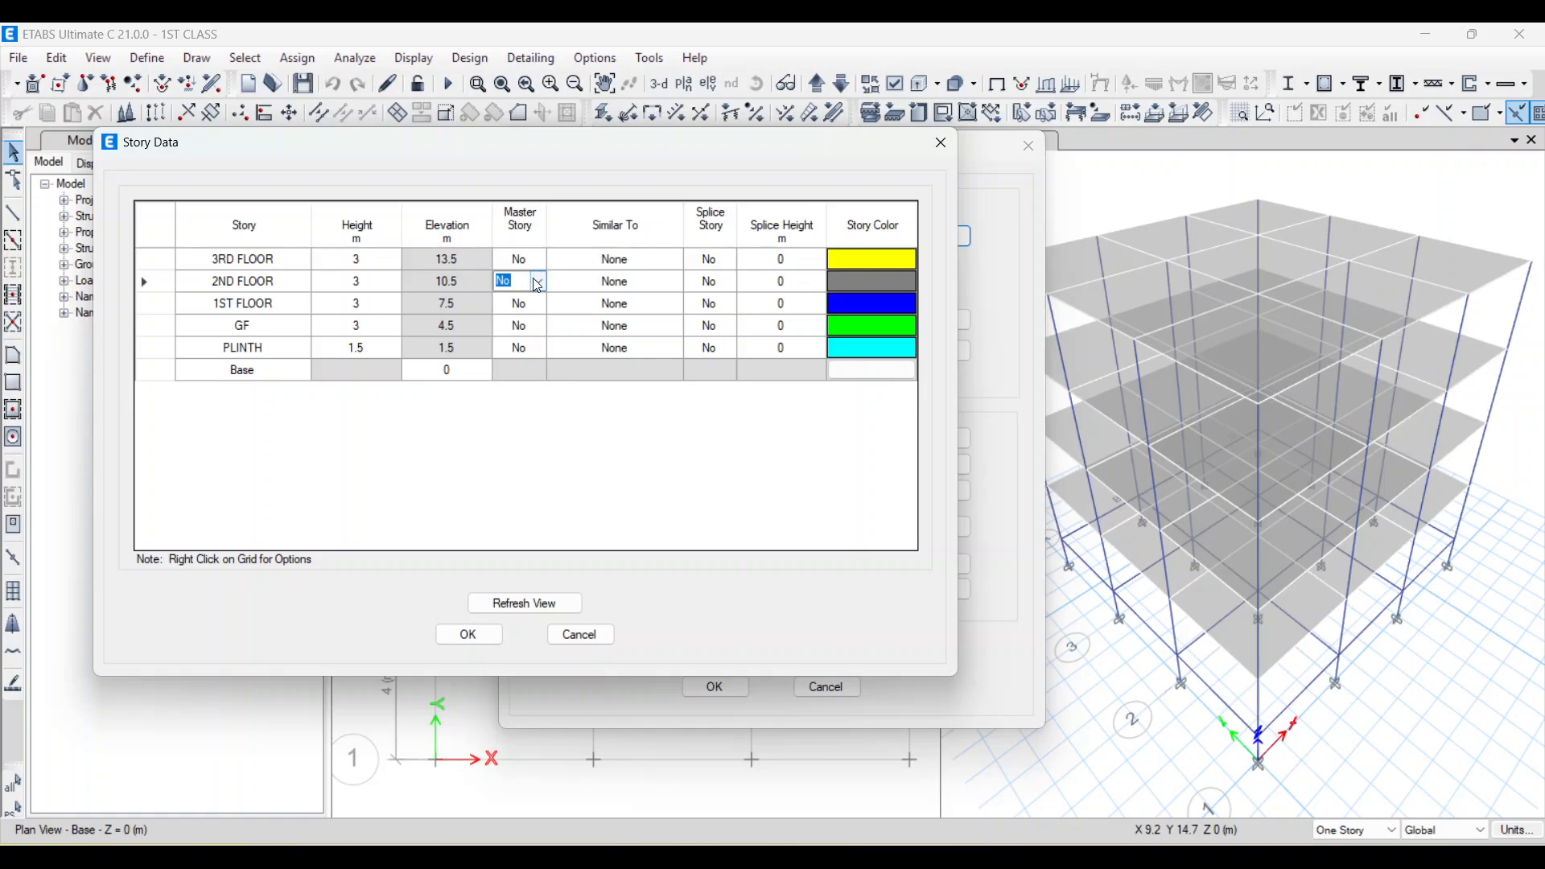
pyautogui.click(541, 282)
pyautogui.click(509, 299)
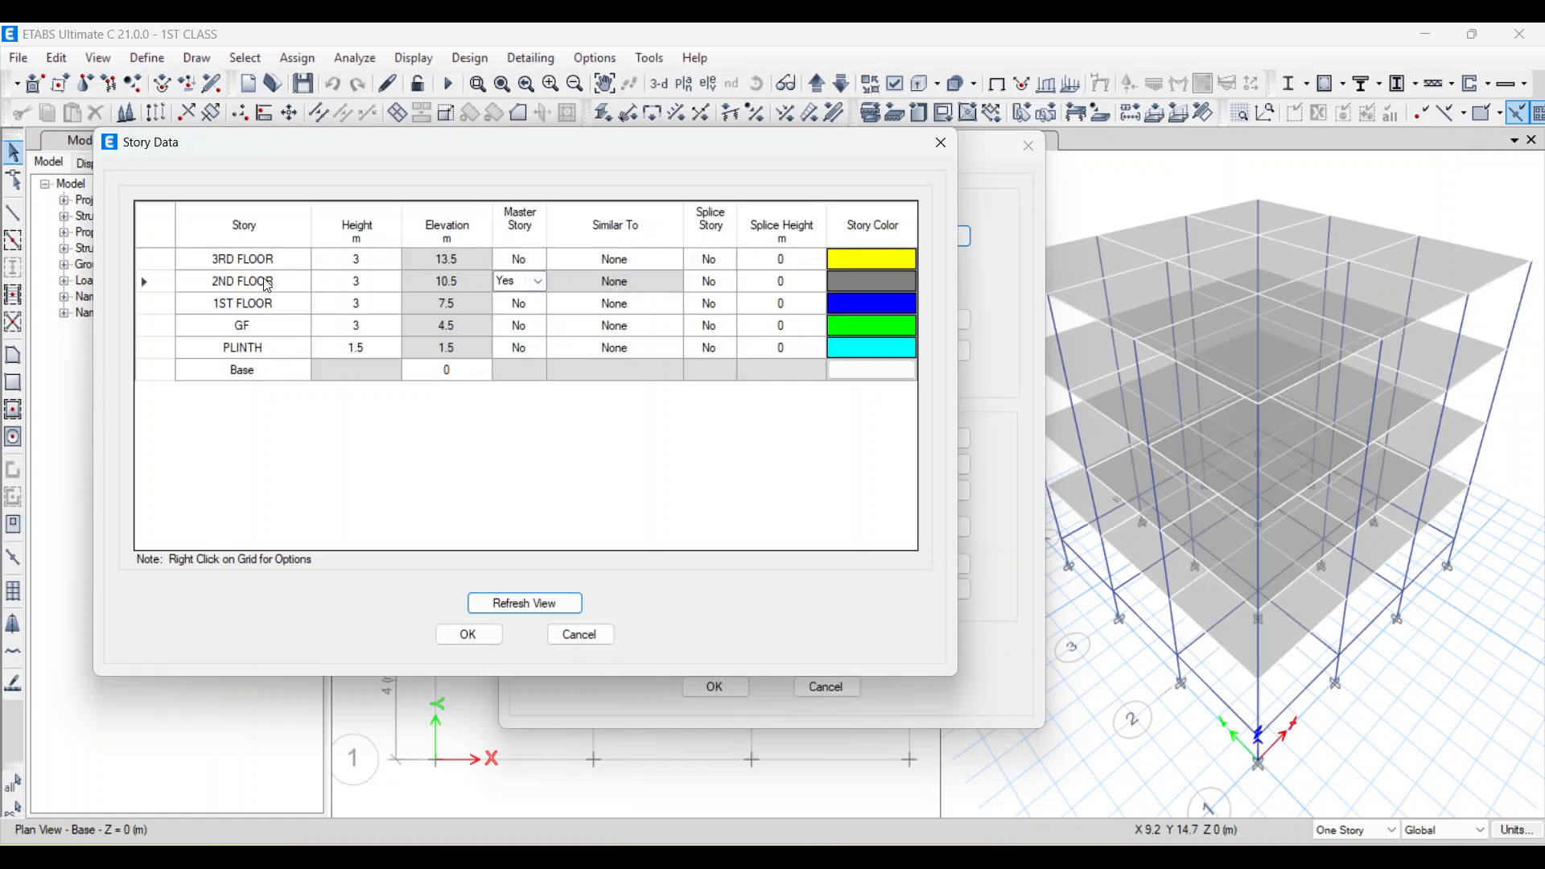
# - Set the 1ST FLOOR and GF stories as similar to 2ND FLOOR
pyautogui.click(659, 306)
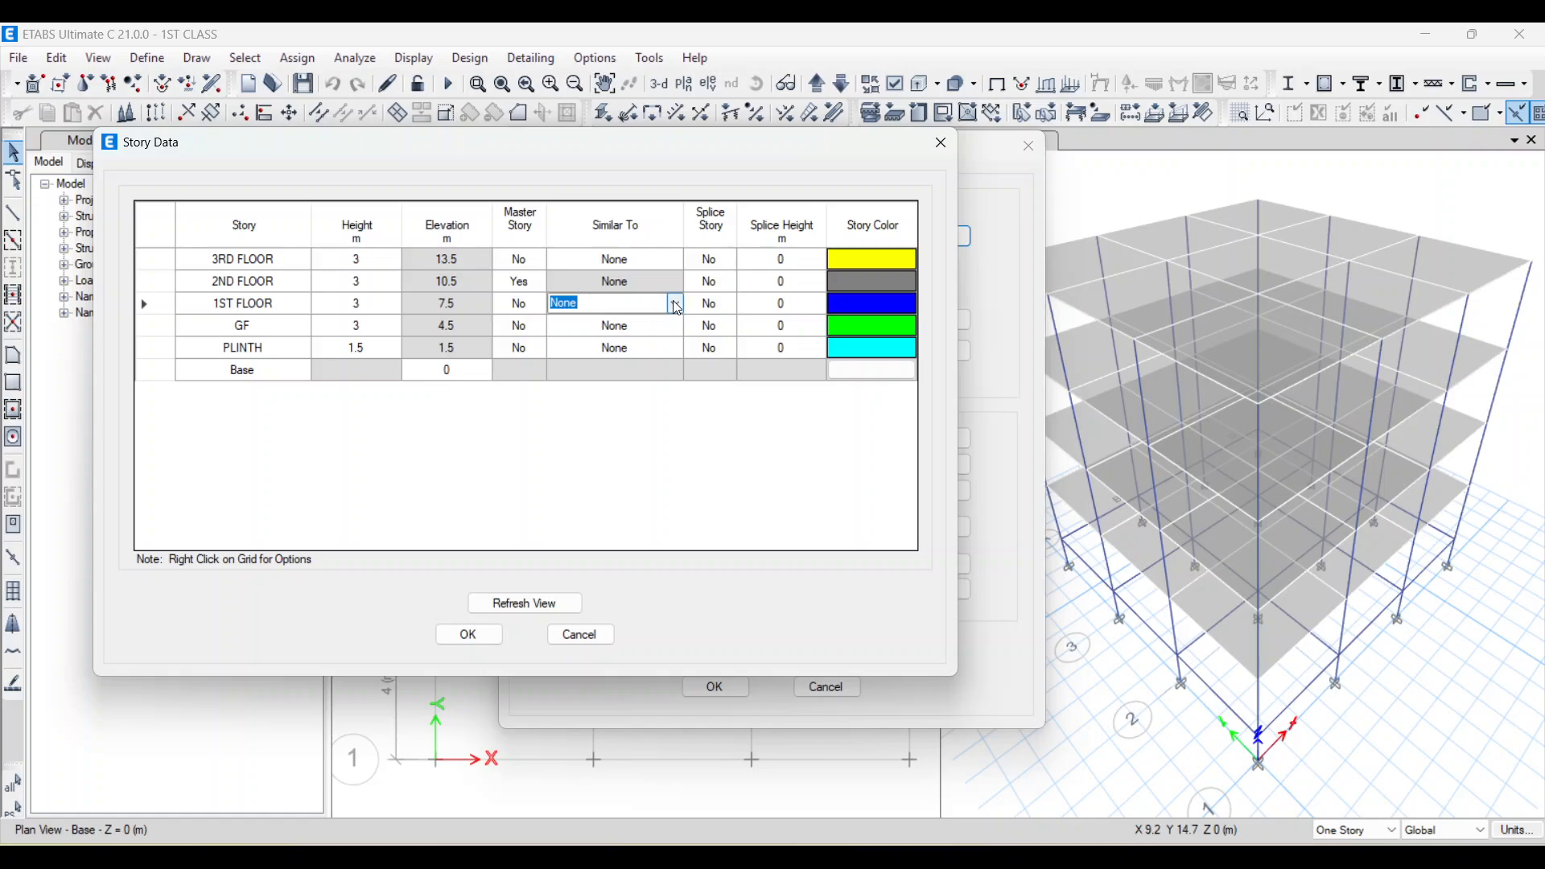
pyautogui.click(676, 304)
pyautogui.click(574, 335)
pyautogui.click(596, 326)
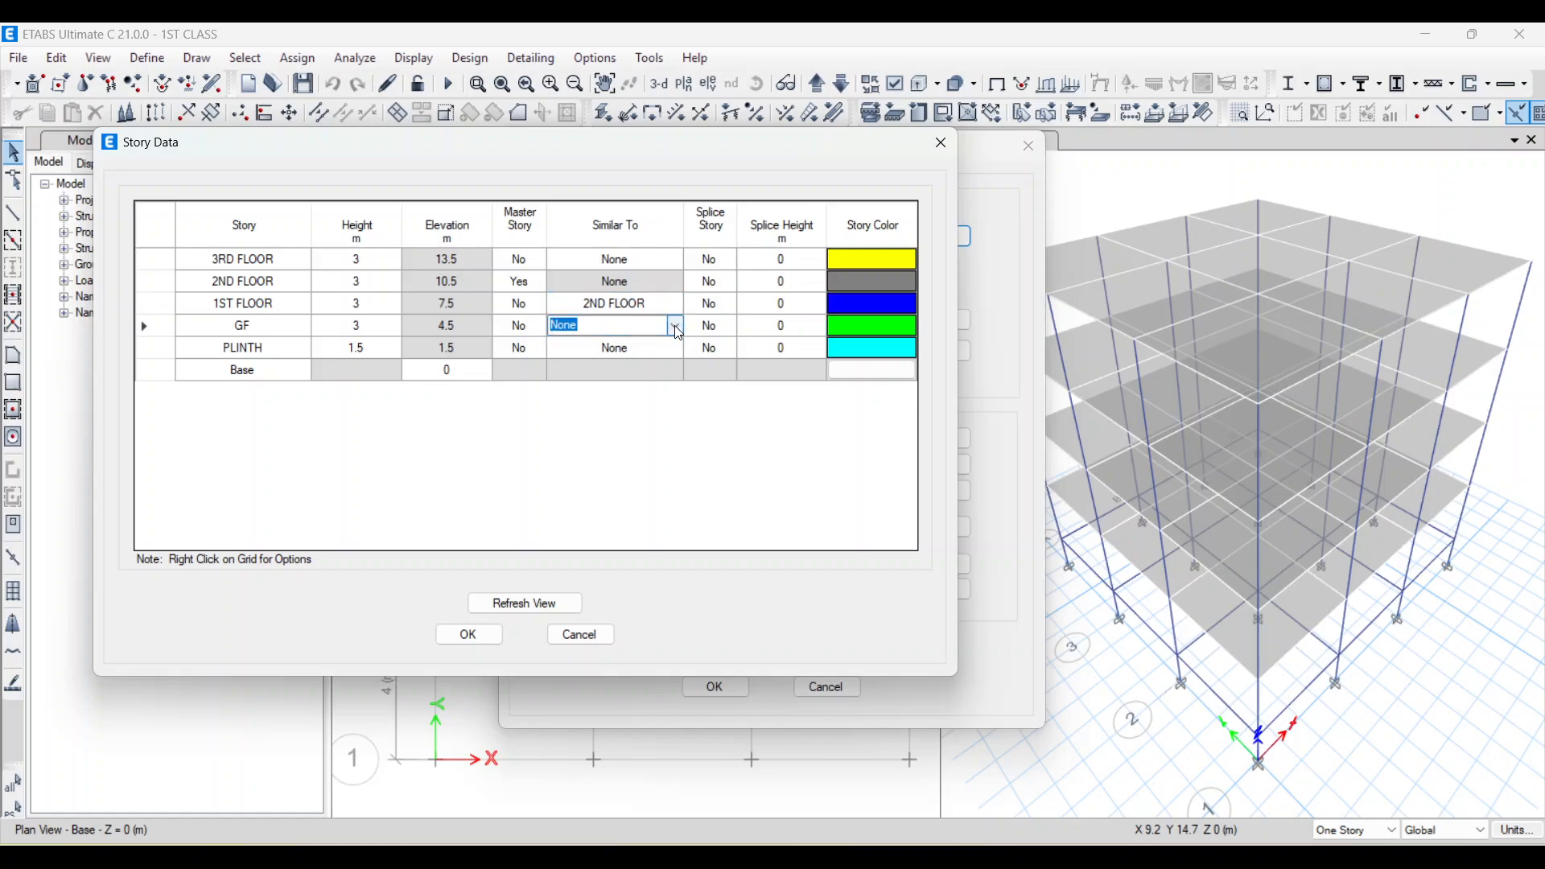
pyautogui.click(676, 326)
pyautogui.click(577, 359)
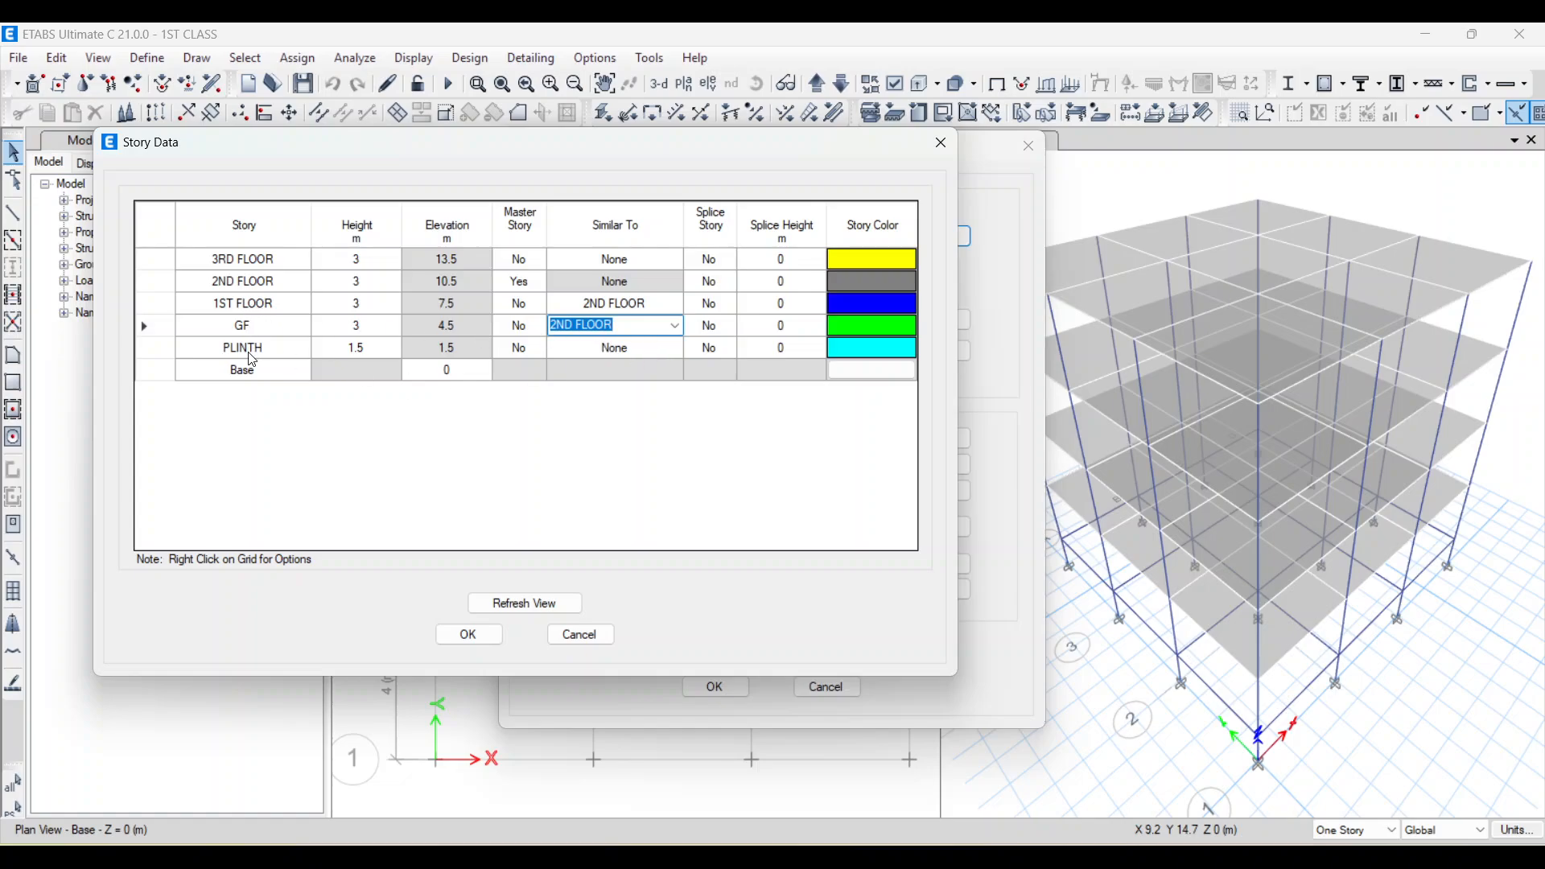
# - Keep PLINTH similar to None, refresh the view, and accept the story data and the story and grid system edits
pyautogui.click(672, 348)
pyautogui.click(675, 350)
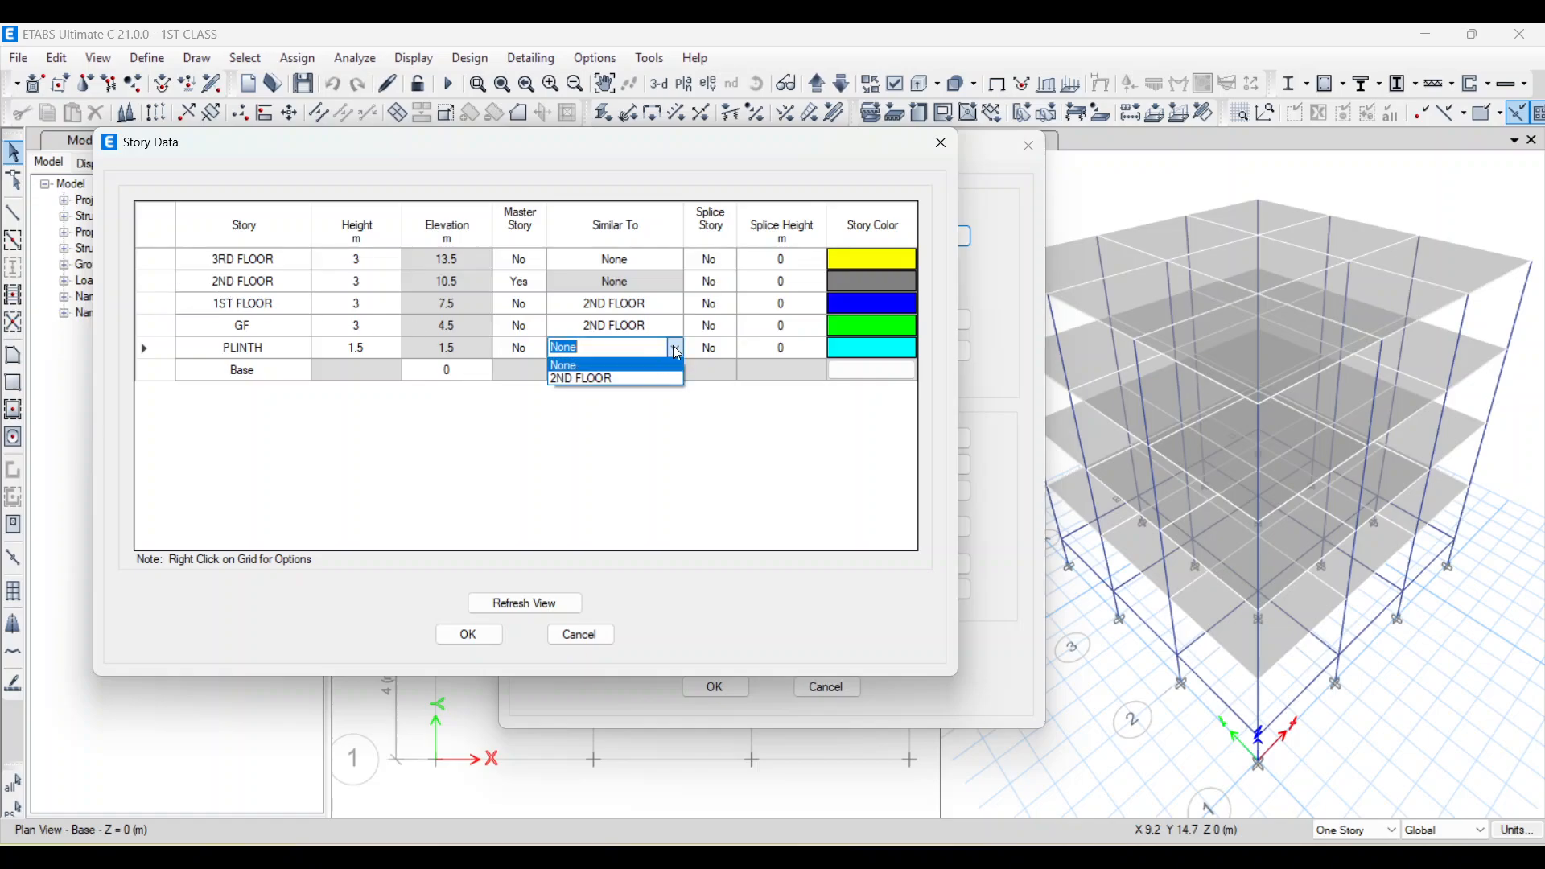
pyautogui.click(676, 350)
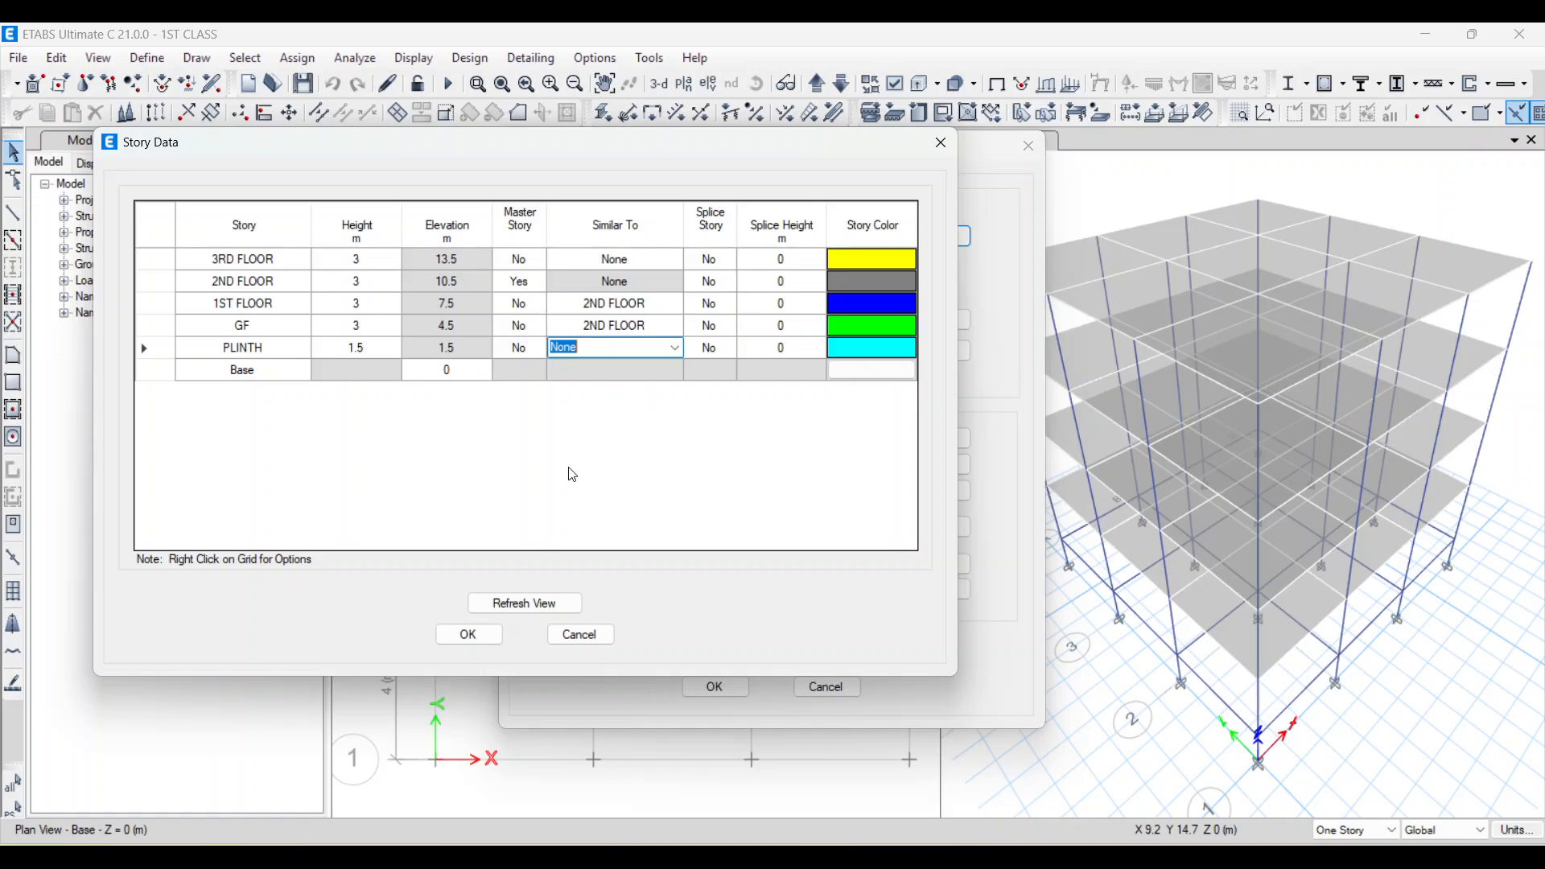
pyautogui.click(534, 604)
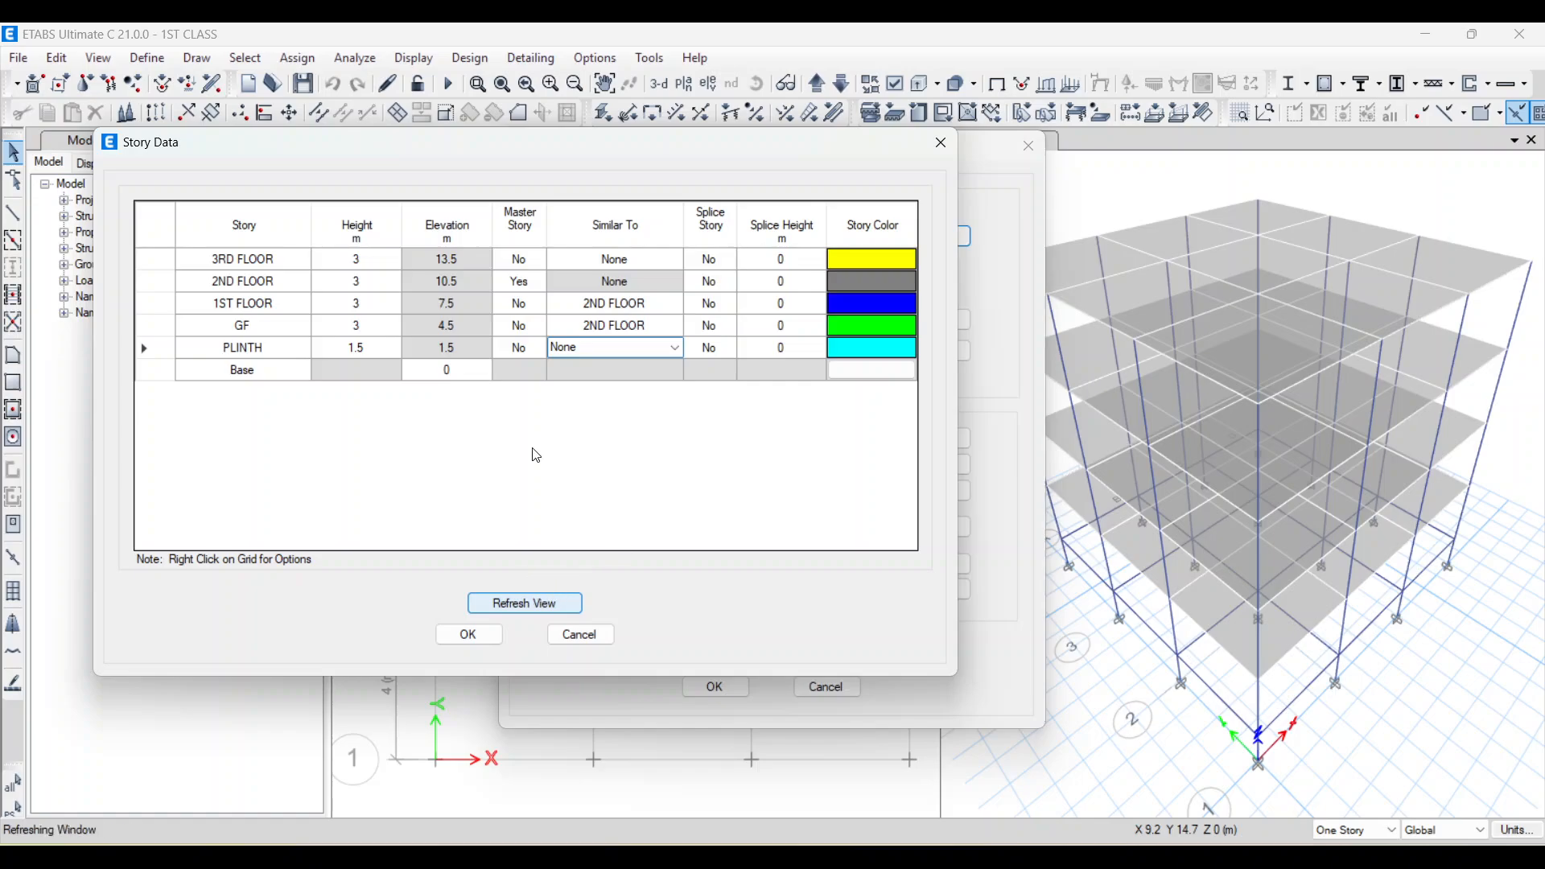
pyautogui.click(468, 636)
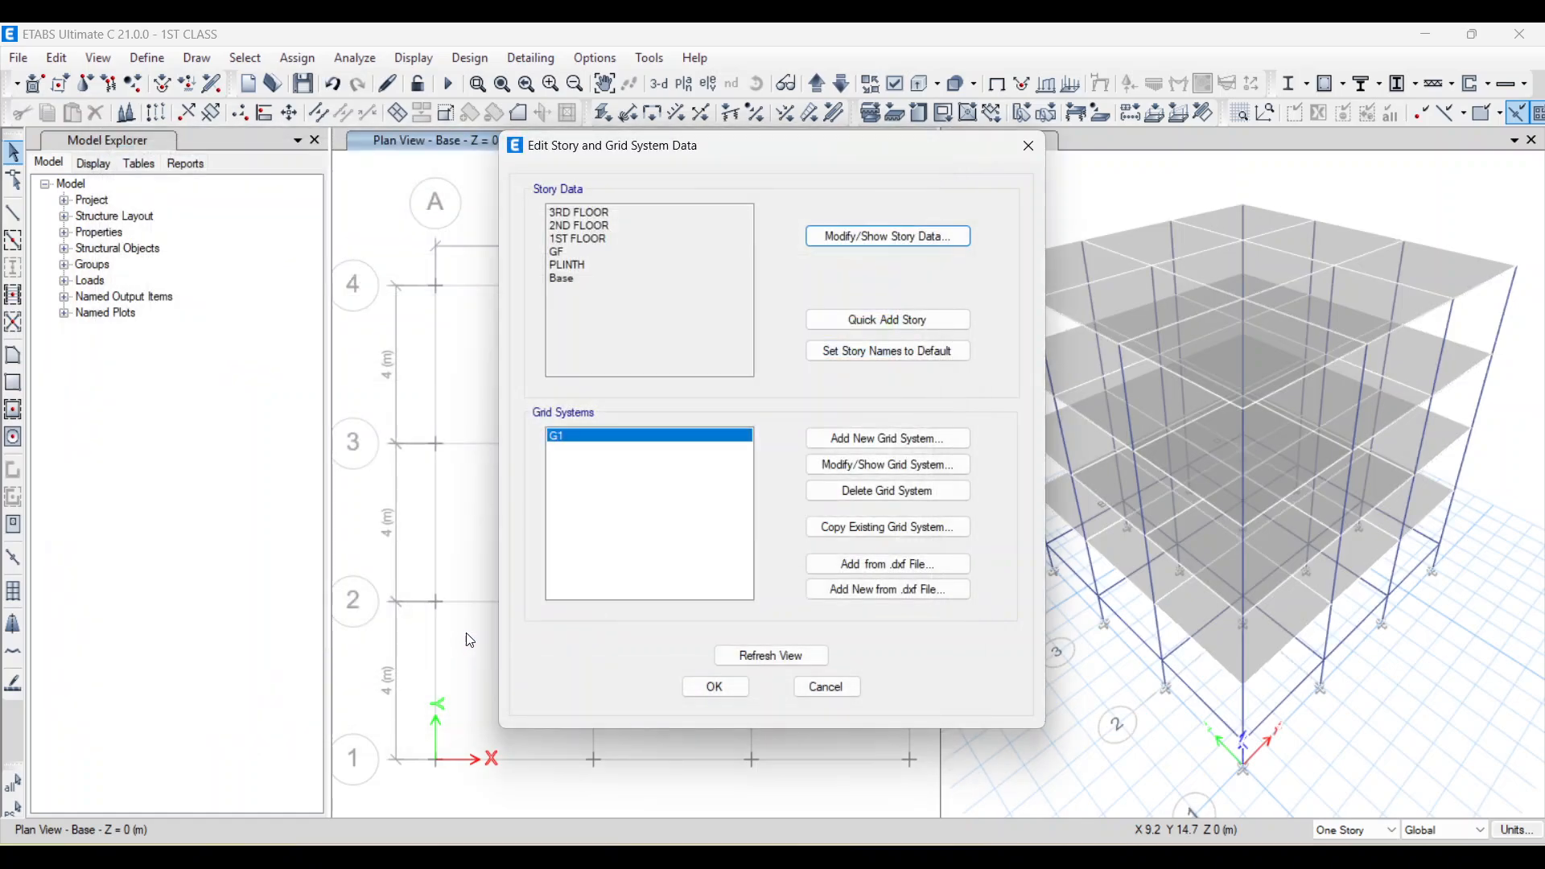
pyautogui.click(716, 691)
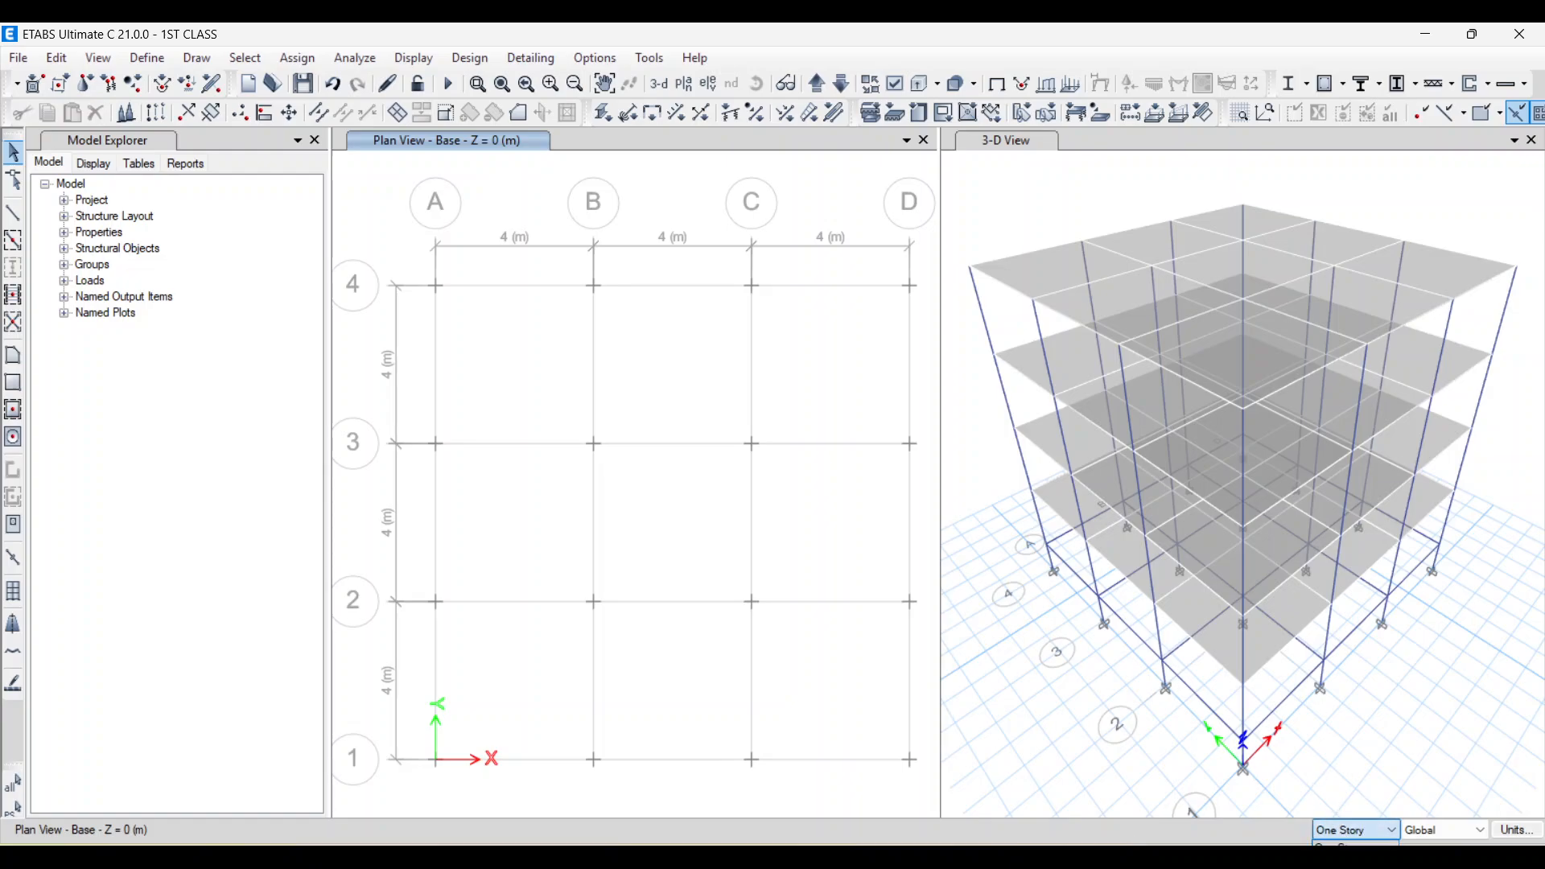
# - Switch the story selection mode to Similar Stories and bring the plan view up to the GF level at Z = 4.5 m
pyautogui.click(1352, 867)
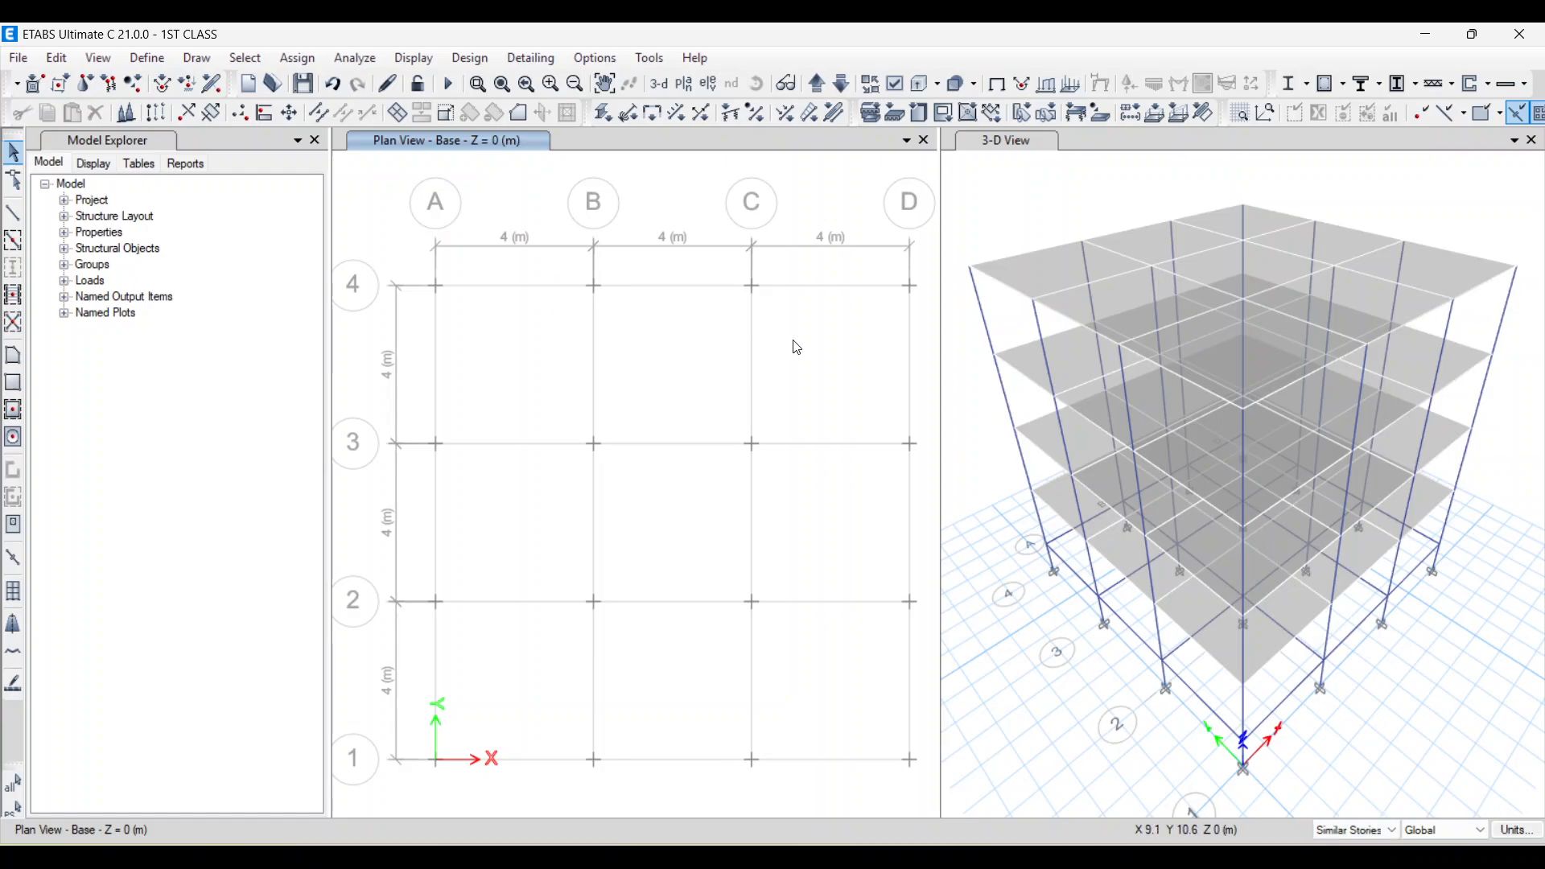
pyautogui.click(817, 84)
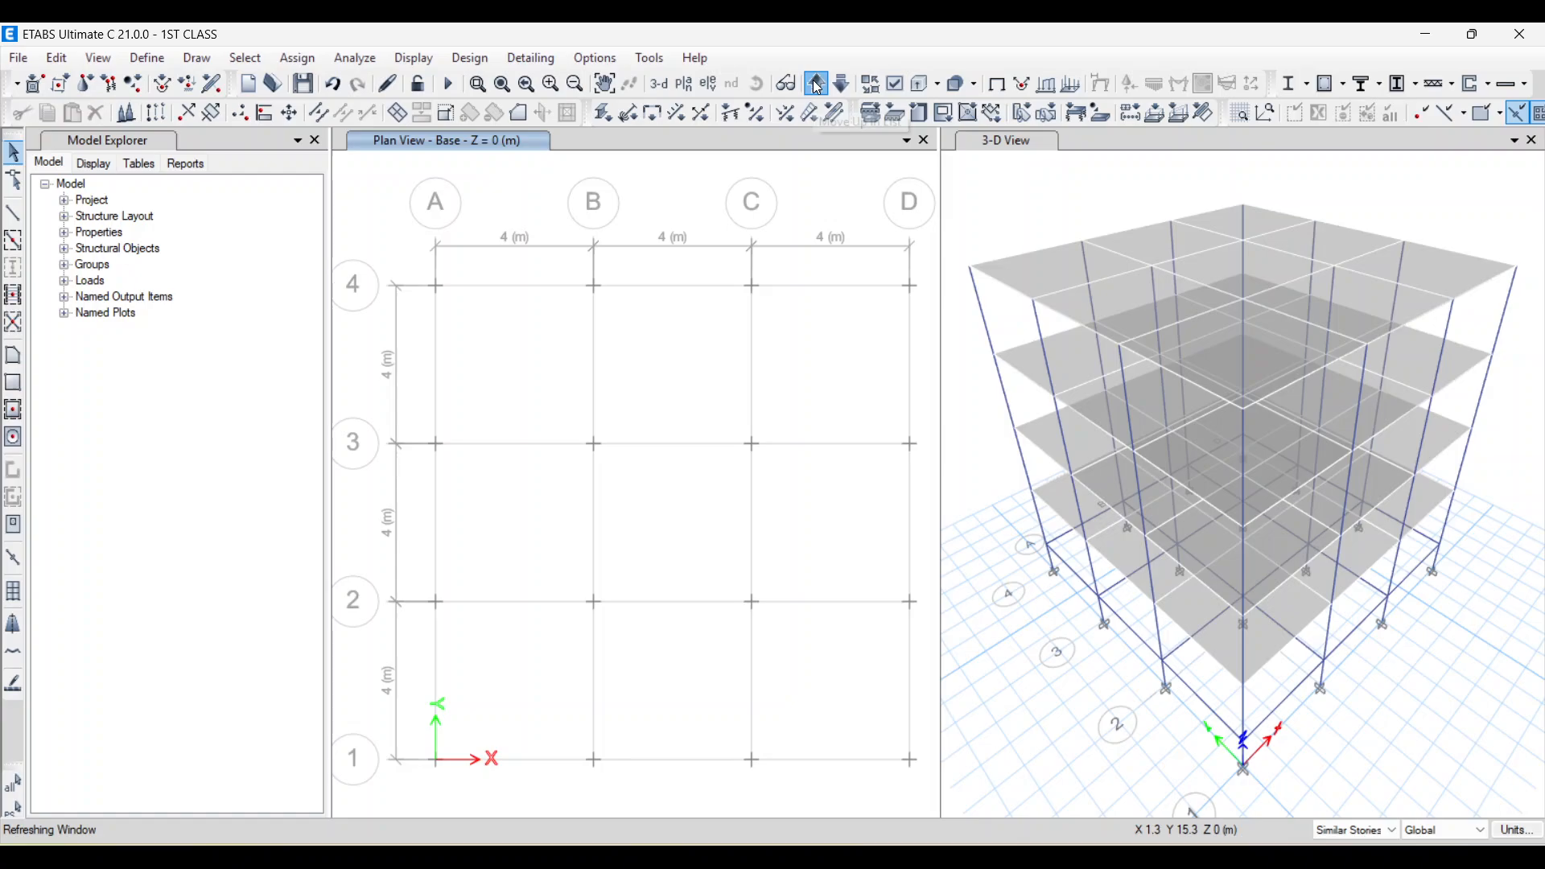
pyautogui.click(819, 84)
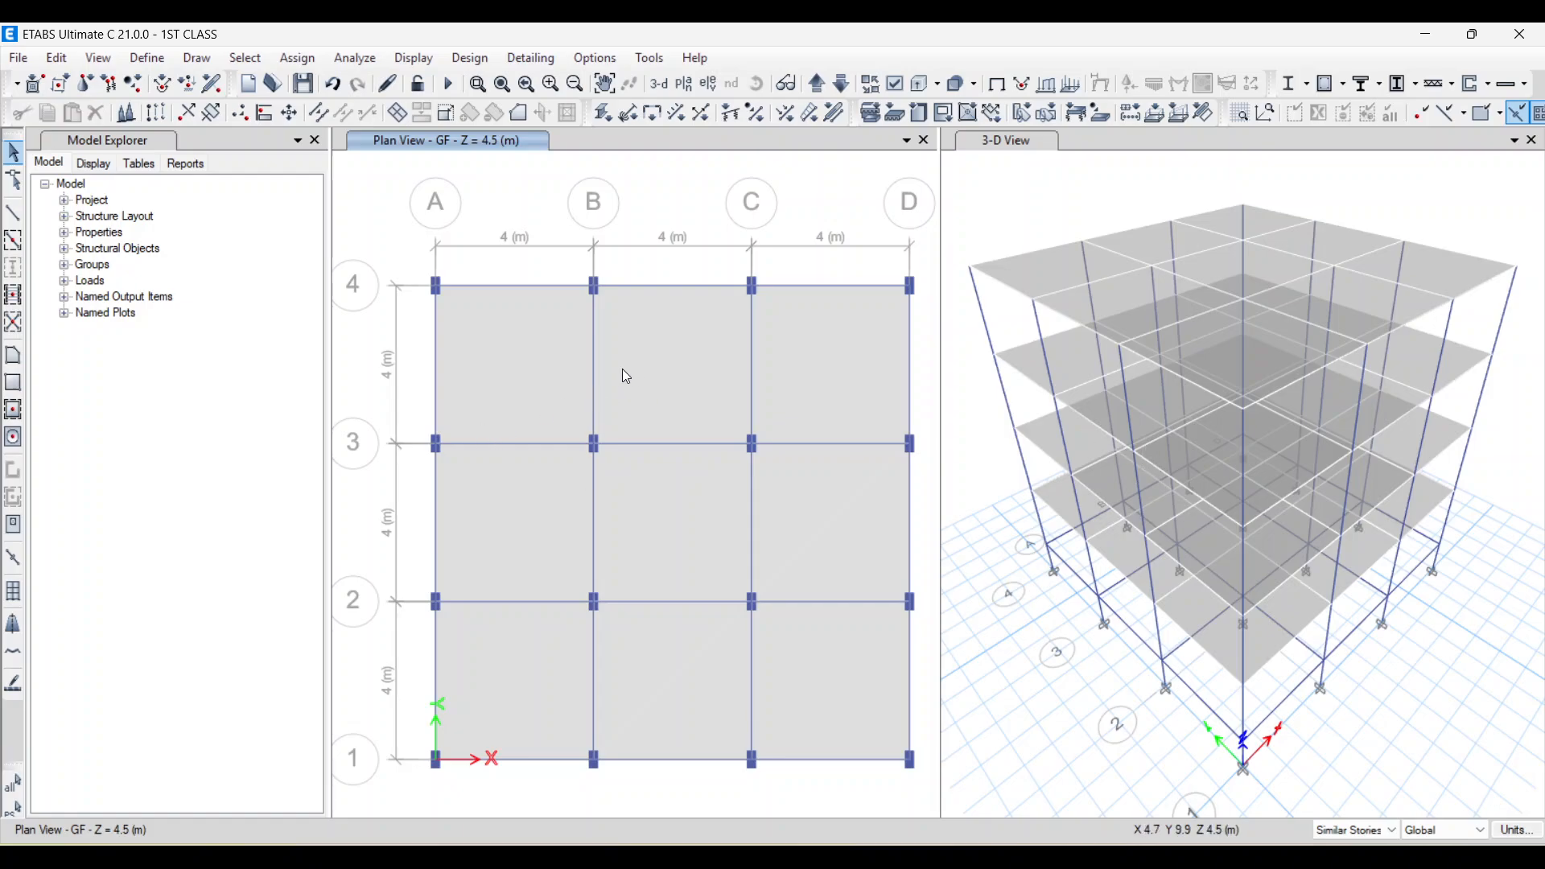
# - Select all nine slab panels between grids A–D and 1–4 on the GF plan
pyautogui.click(524, 335)
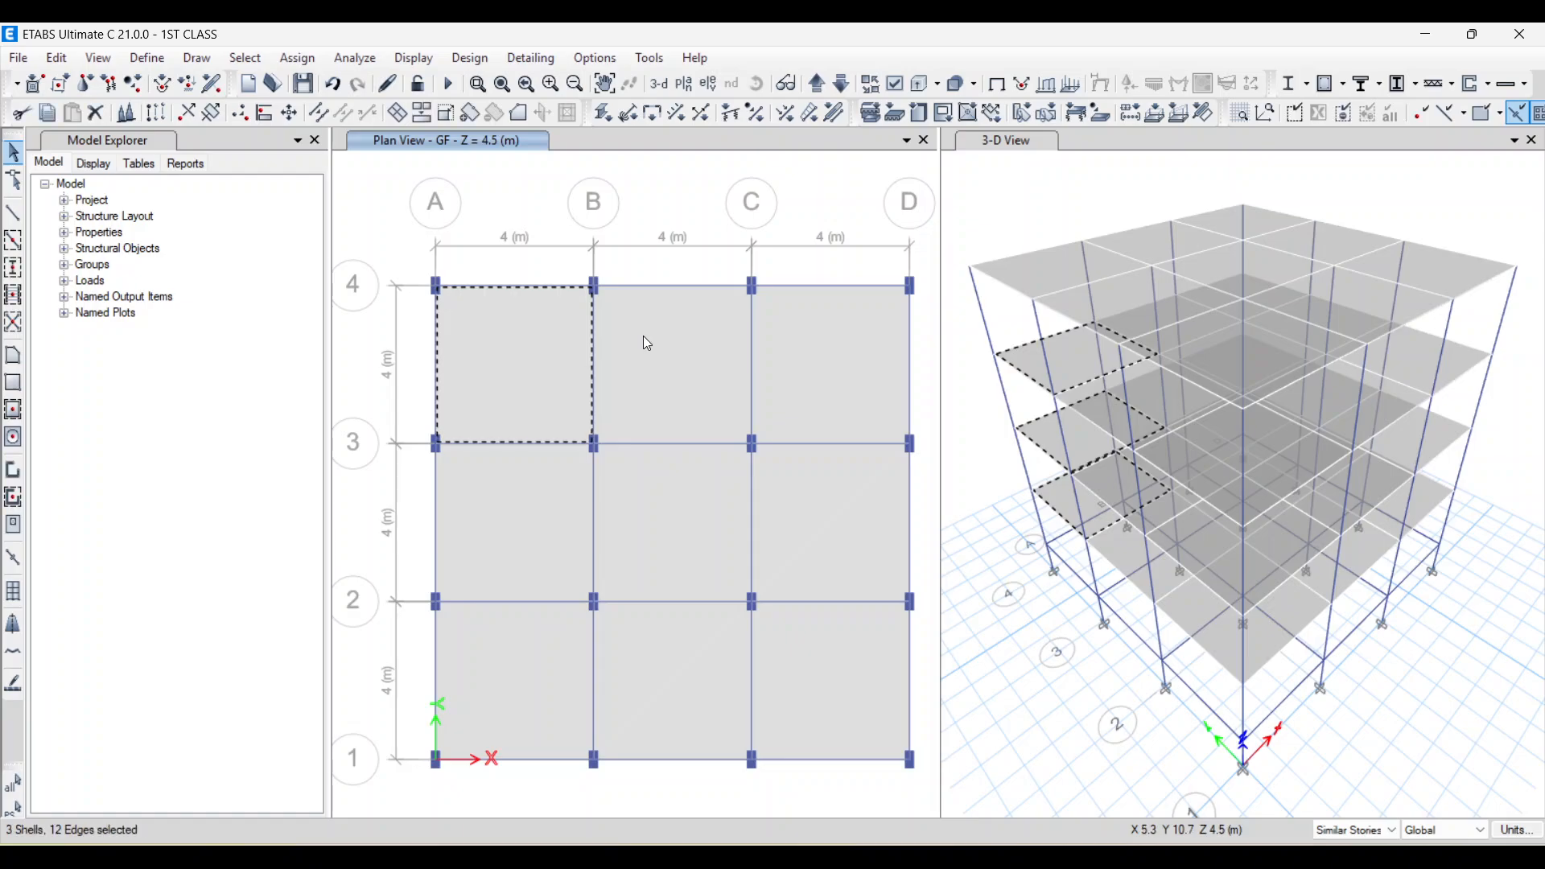
pyautogui.click(647, 343)
pyautogui.click(821, 374)
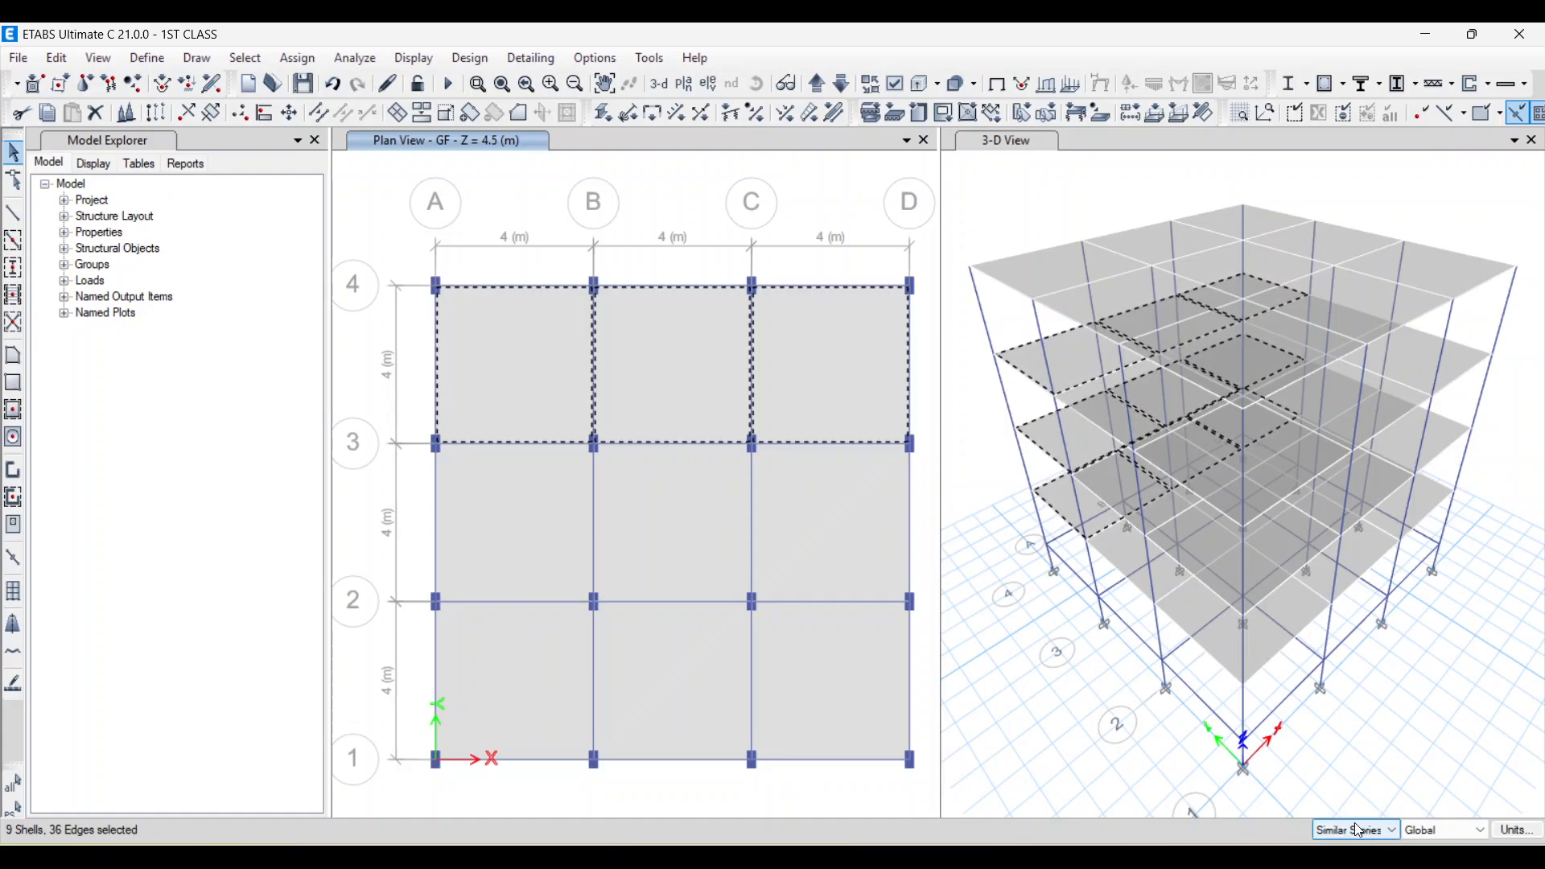
pyautogui.click(588, 516)
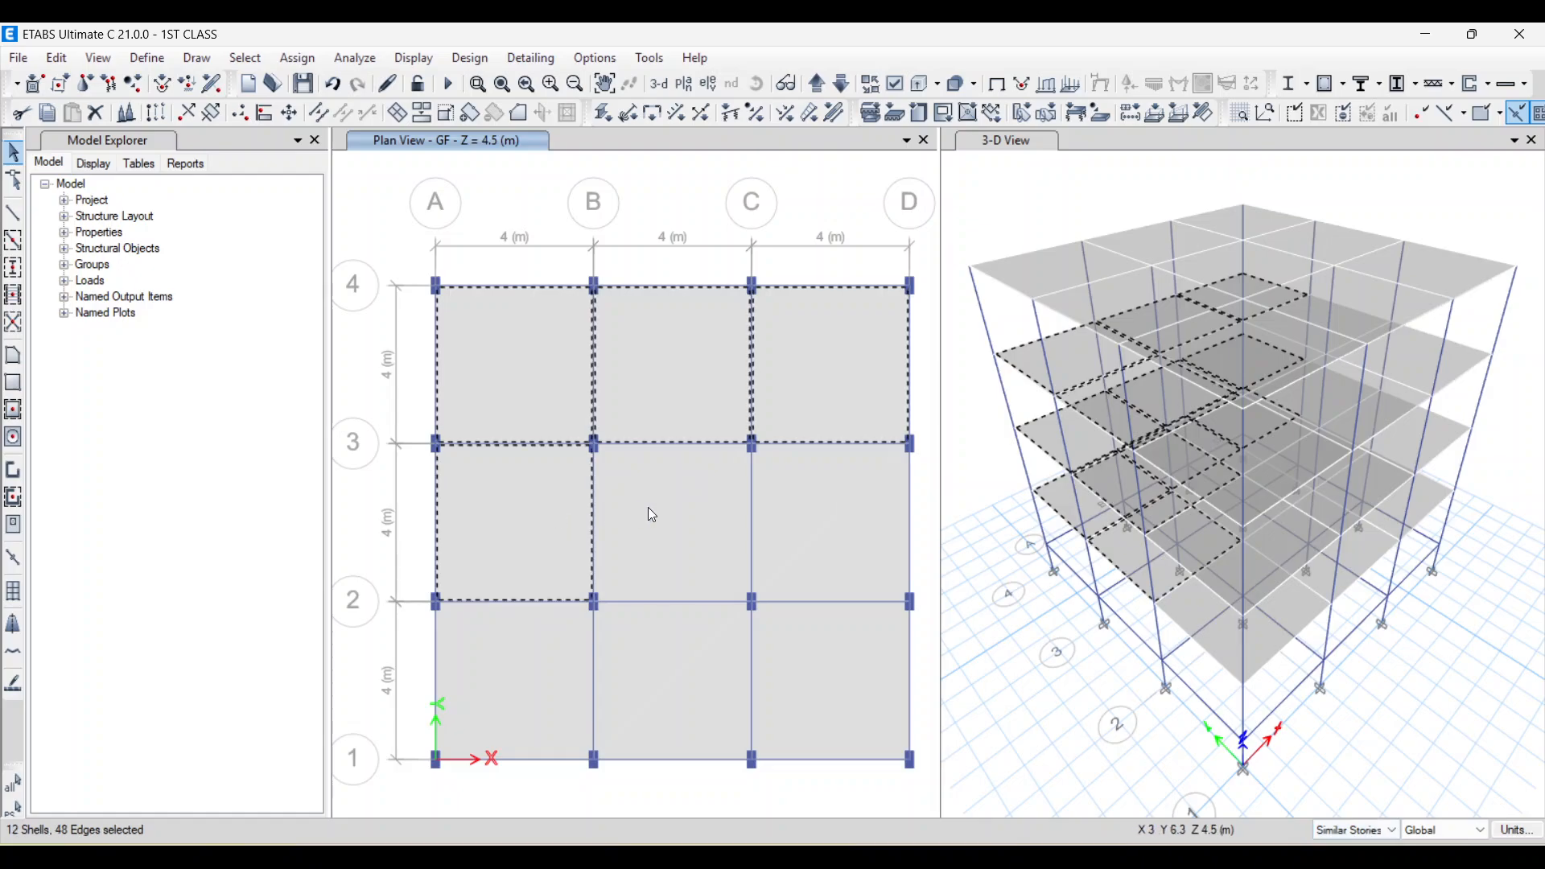
pyautogui.click(649, 507)
pyautogui.click(827, 509)
pyautogui.click(834, 669)
pyautogui.click(686, 682)
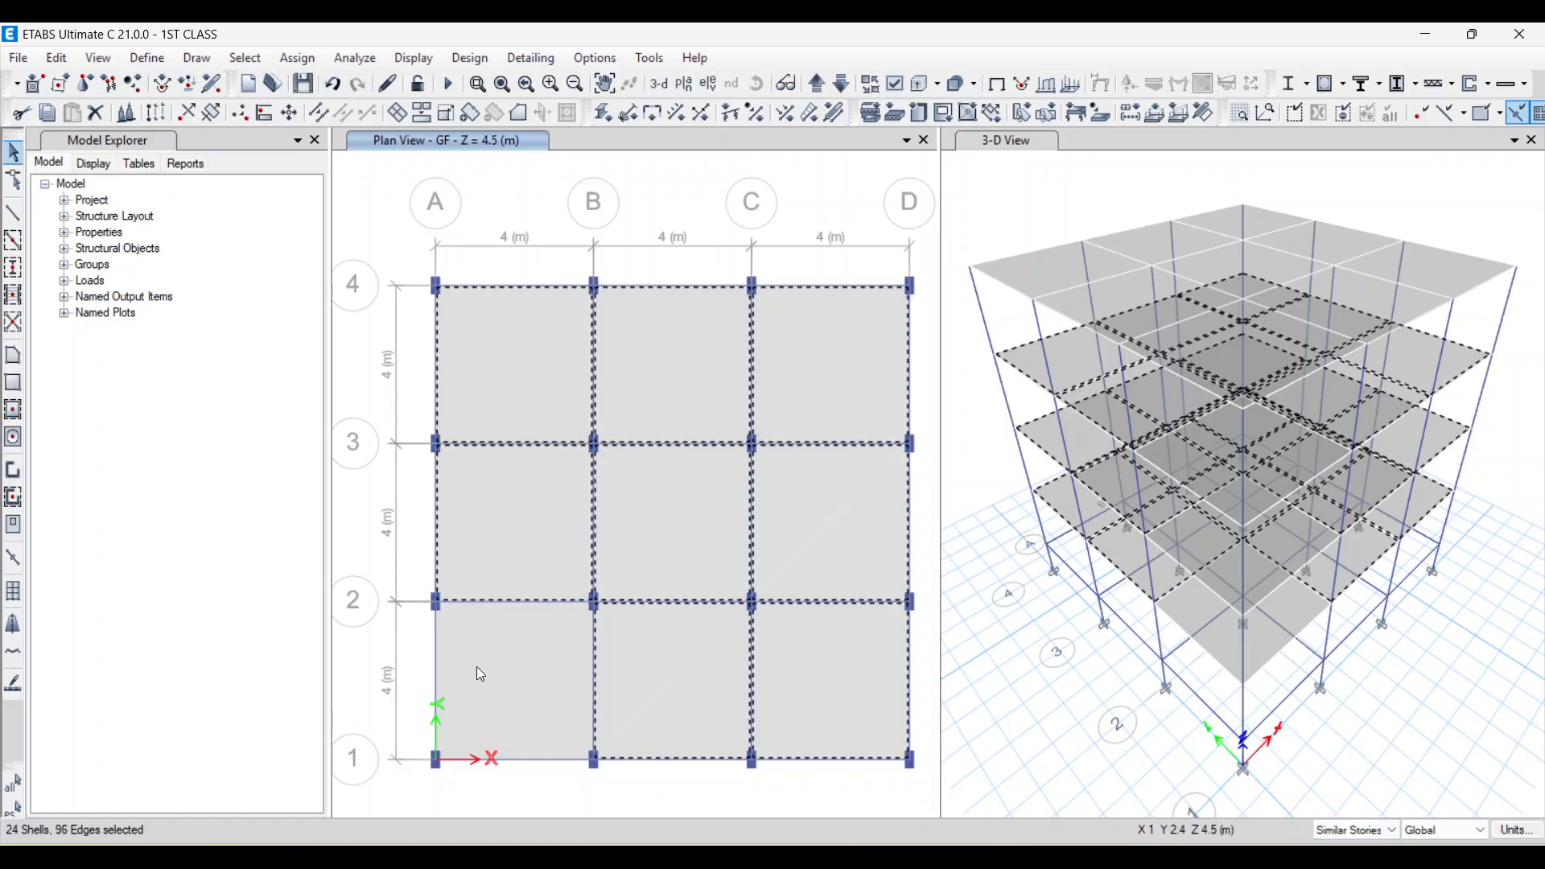
pyautogui.click(481, 675)
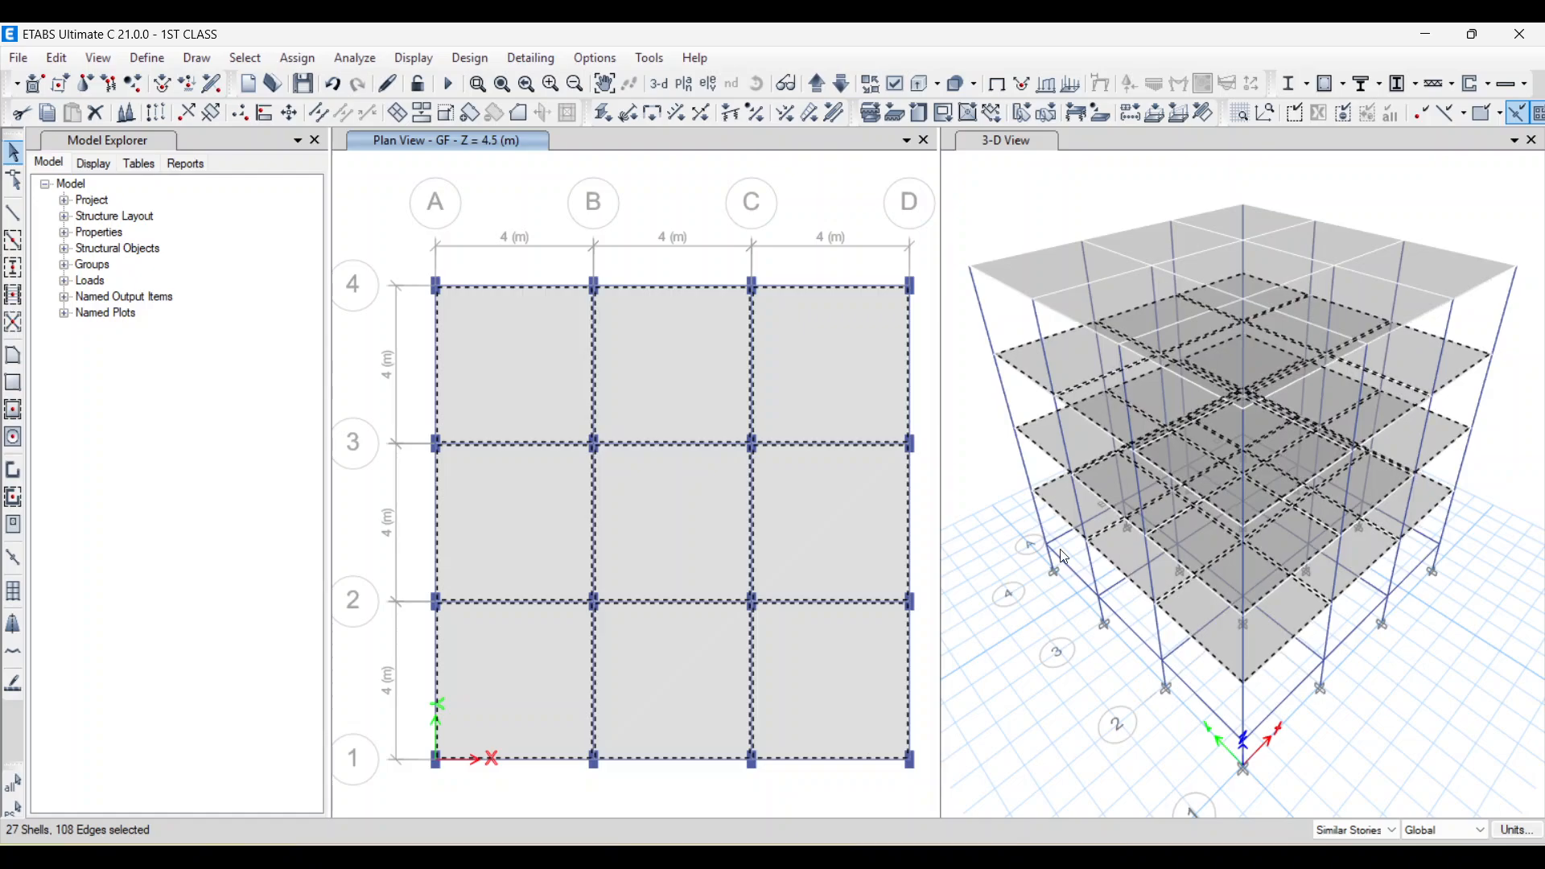
# - Assign a uniform gravity shell load of 2 kN/m² in the FF + CP pattern to the selected slabs, replacing existing loads
pyautogui.click(303, 59)
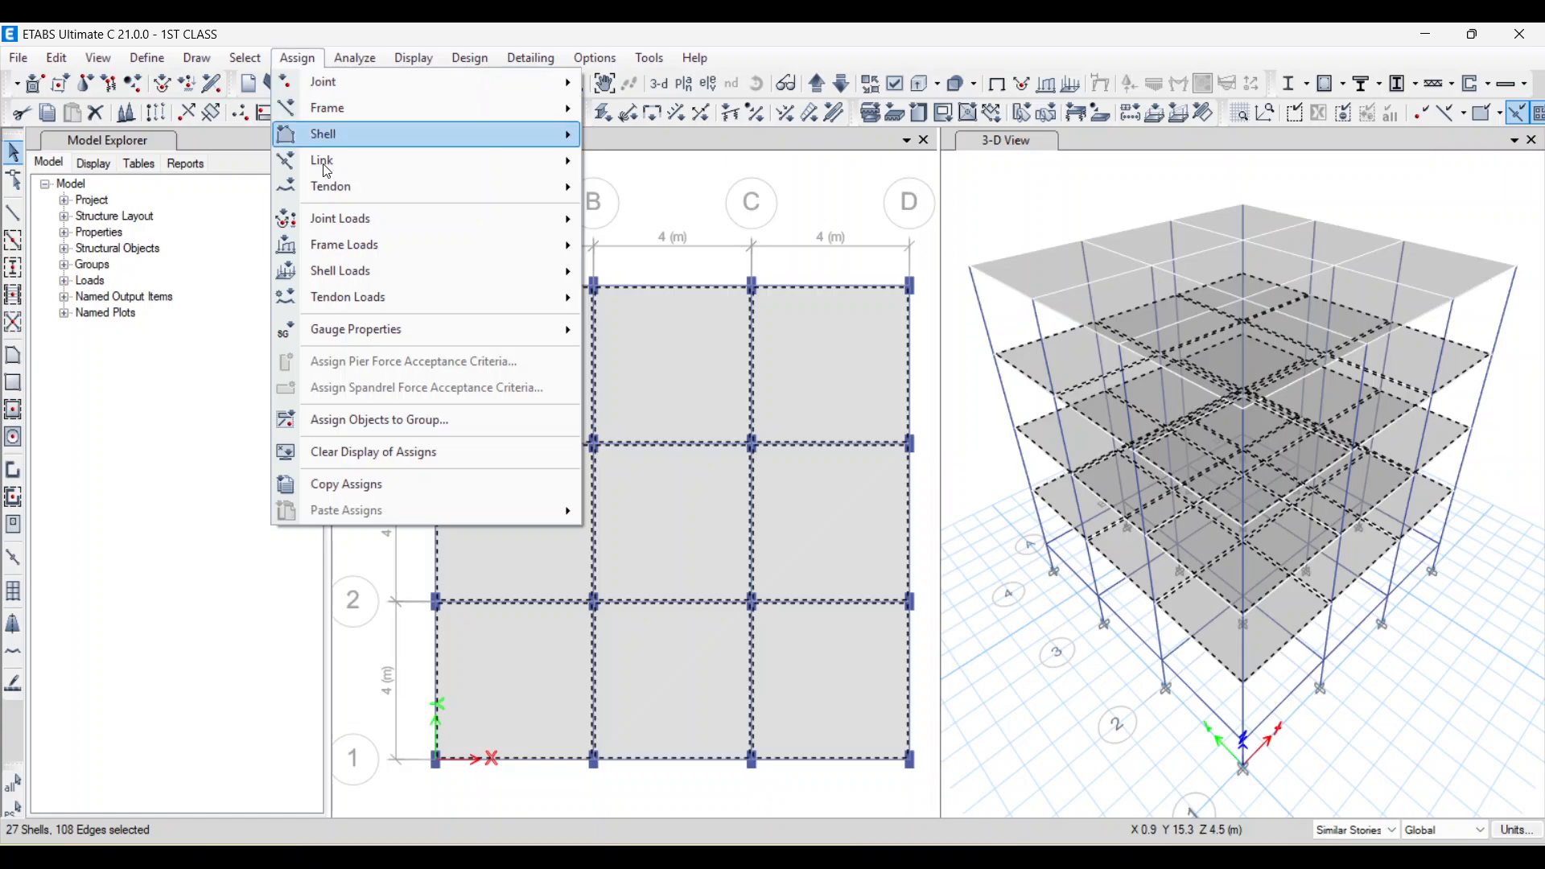
pyautogui.moveTo(420, 277)
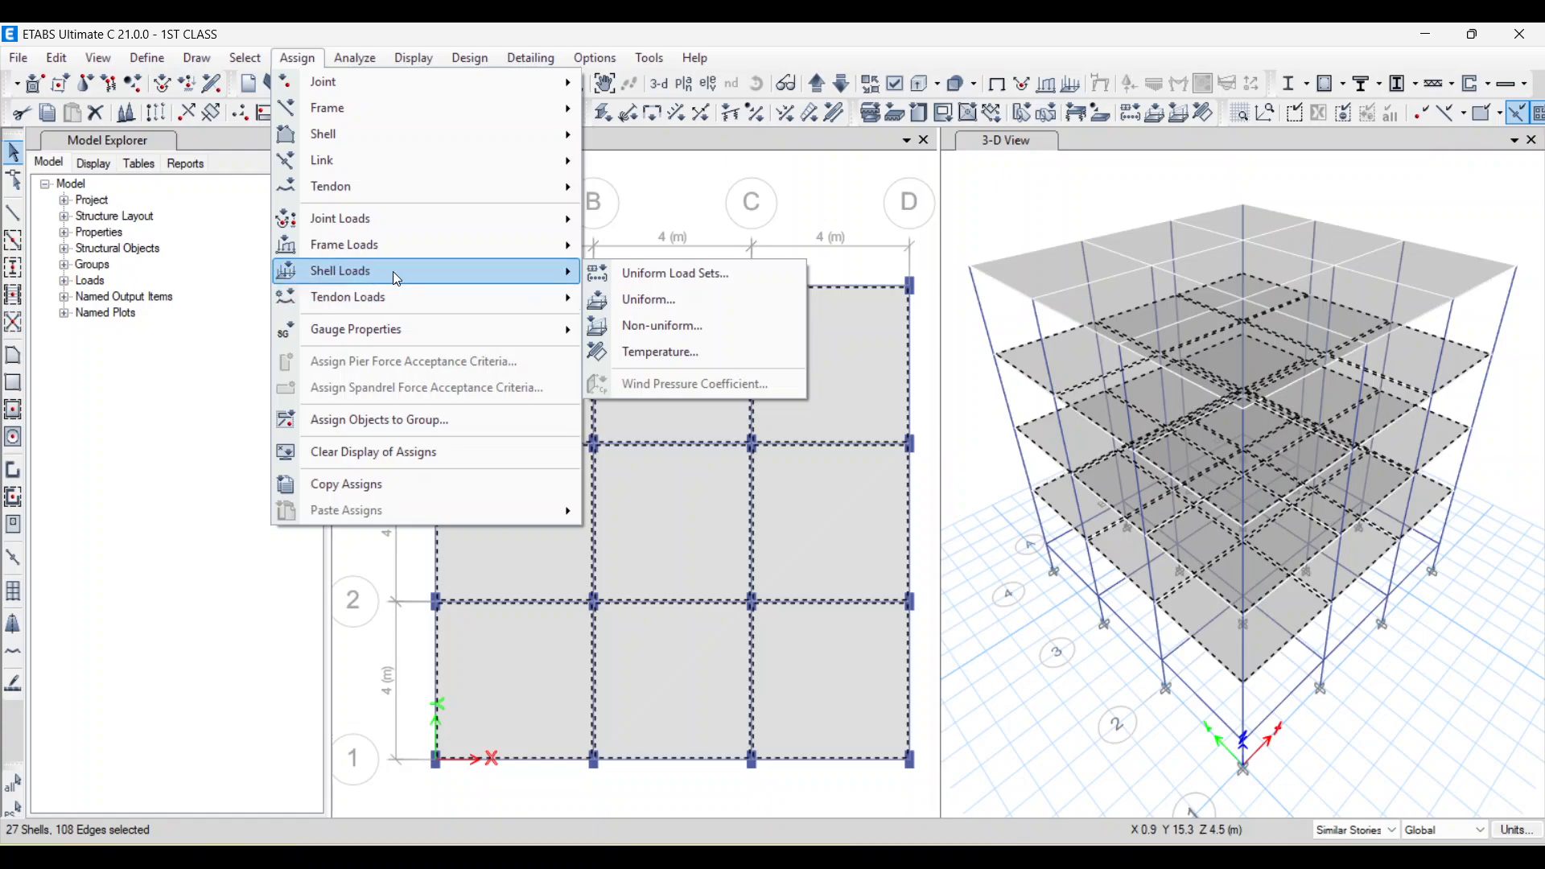
pyautogui.click(683, 301)
pyautogui.click(890, 389)
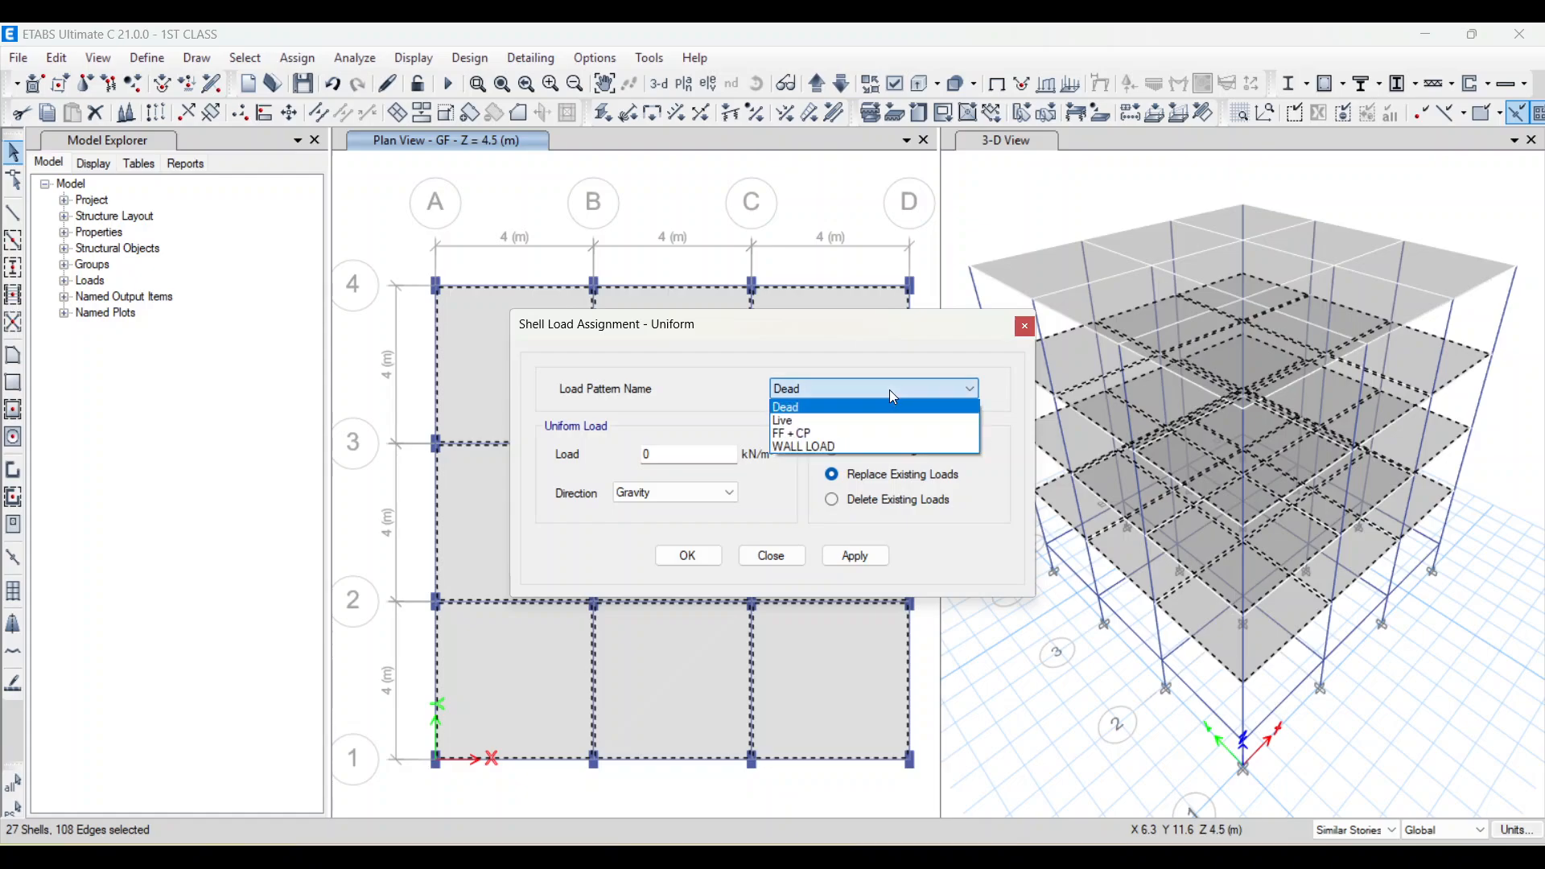
pyautogui.click(802, 433)
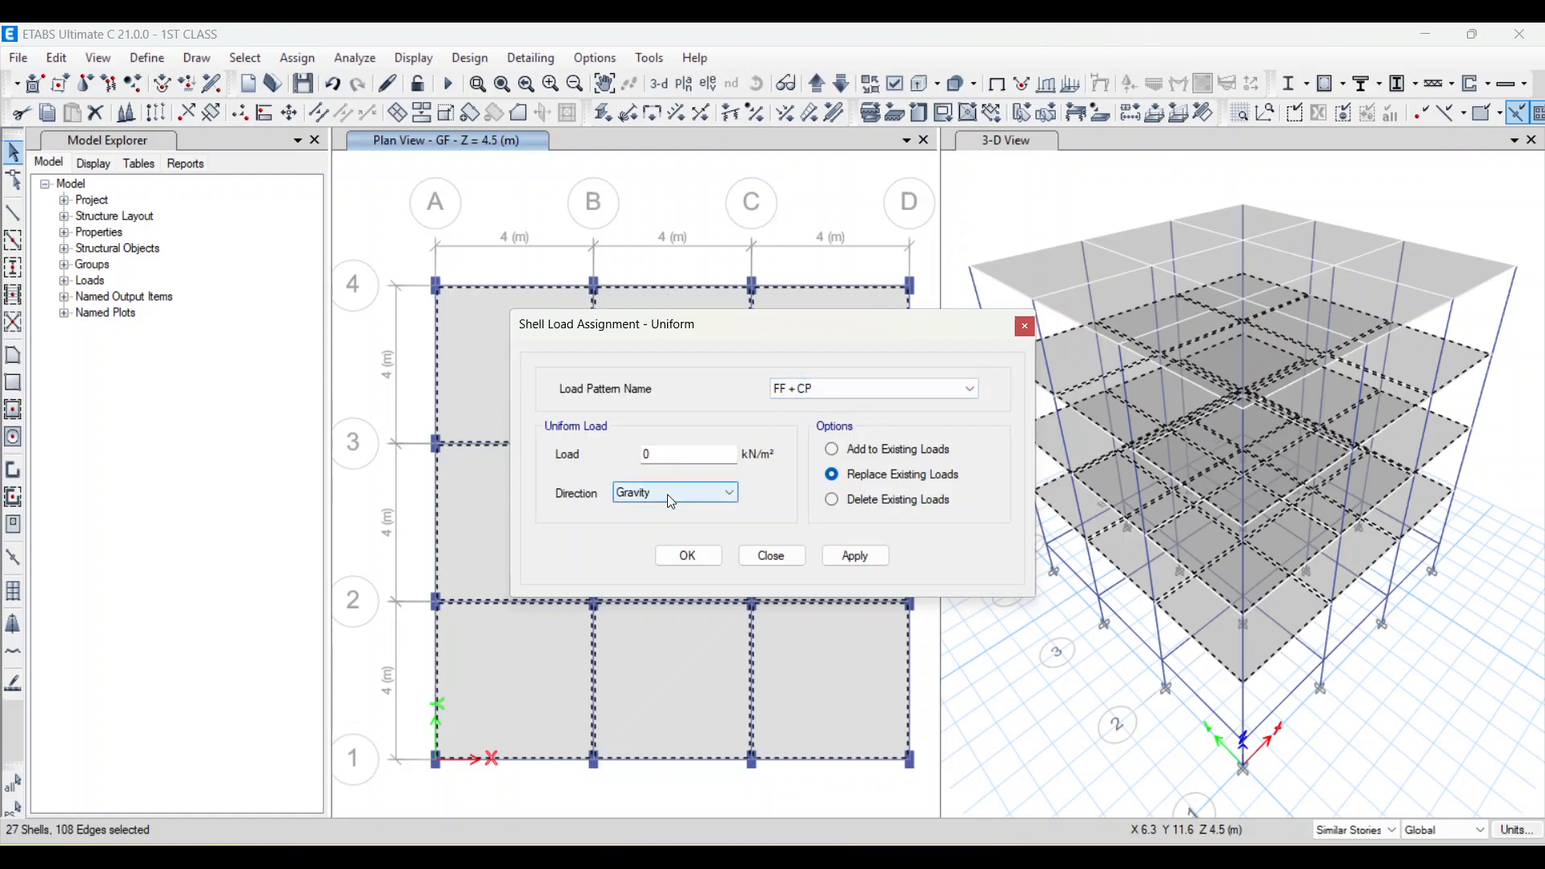
pyautogui.click(629, 454)
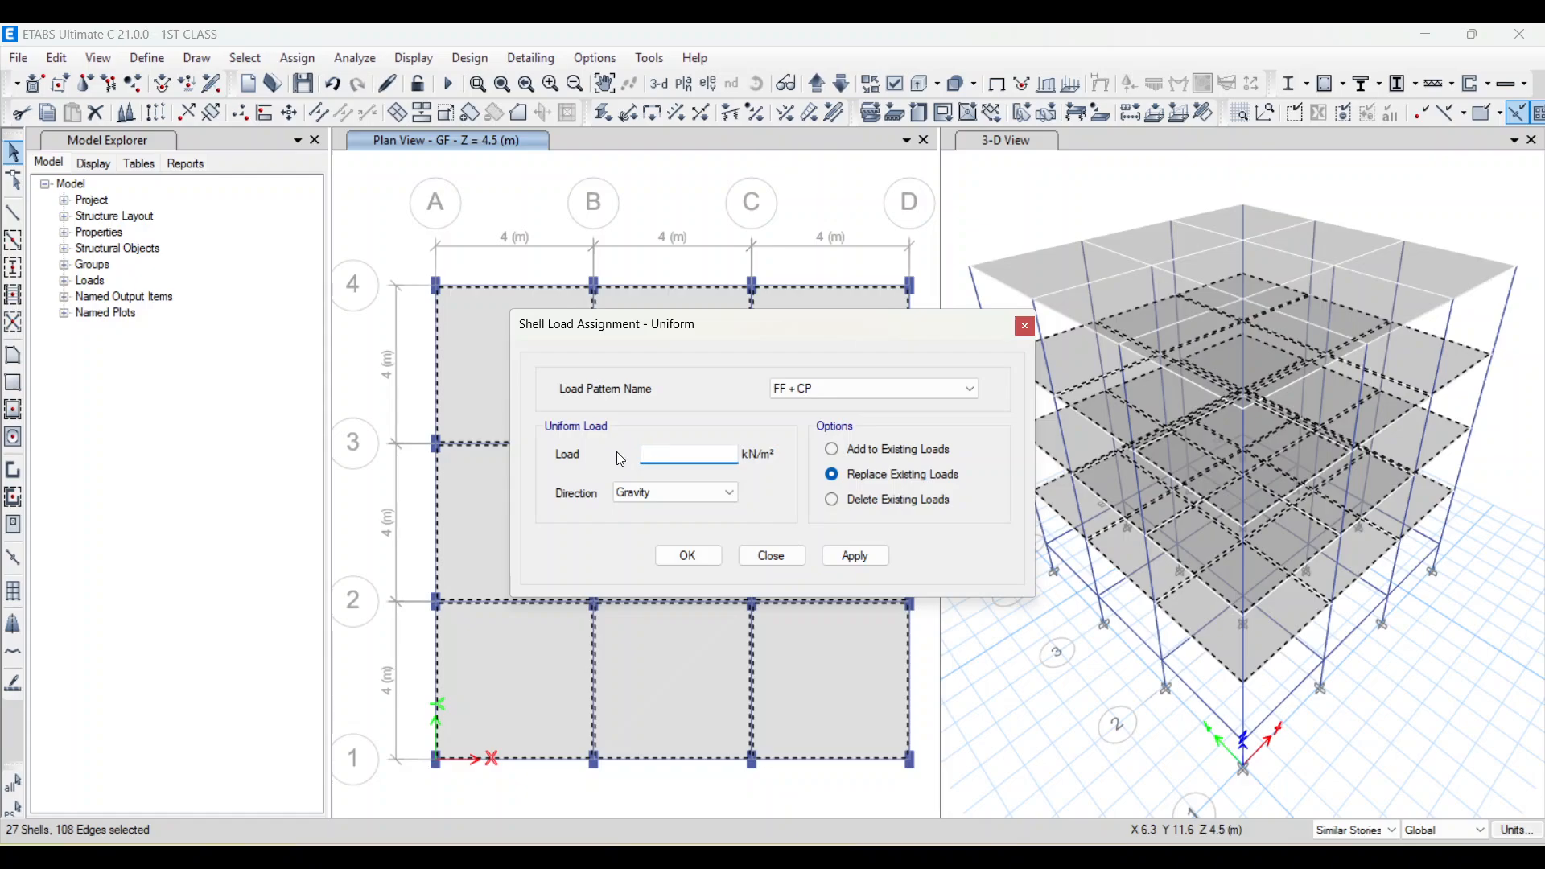
pyautogui.write('2')
pyautogui.moveTo(861, 341); pyautogui.dragTo(708, 310)
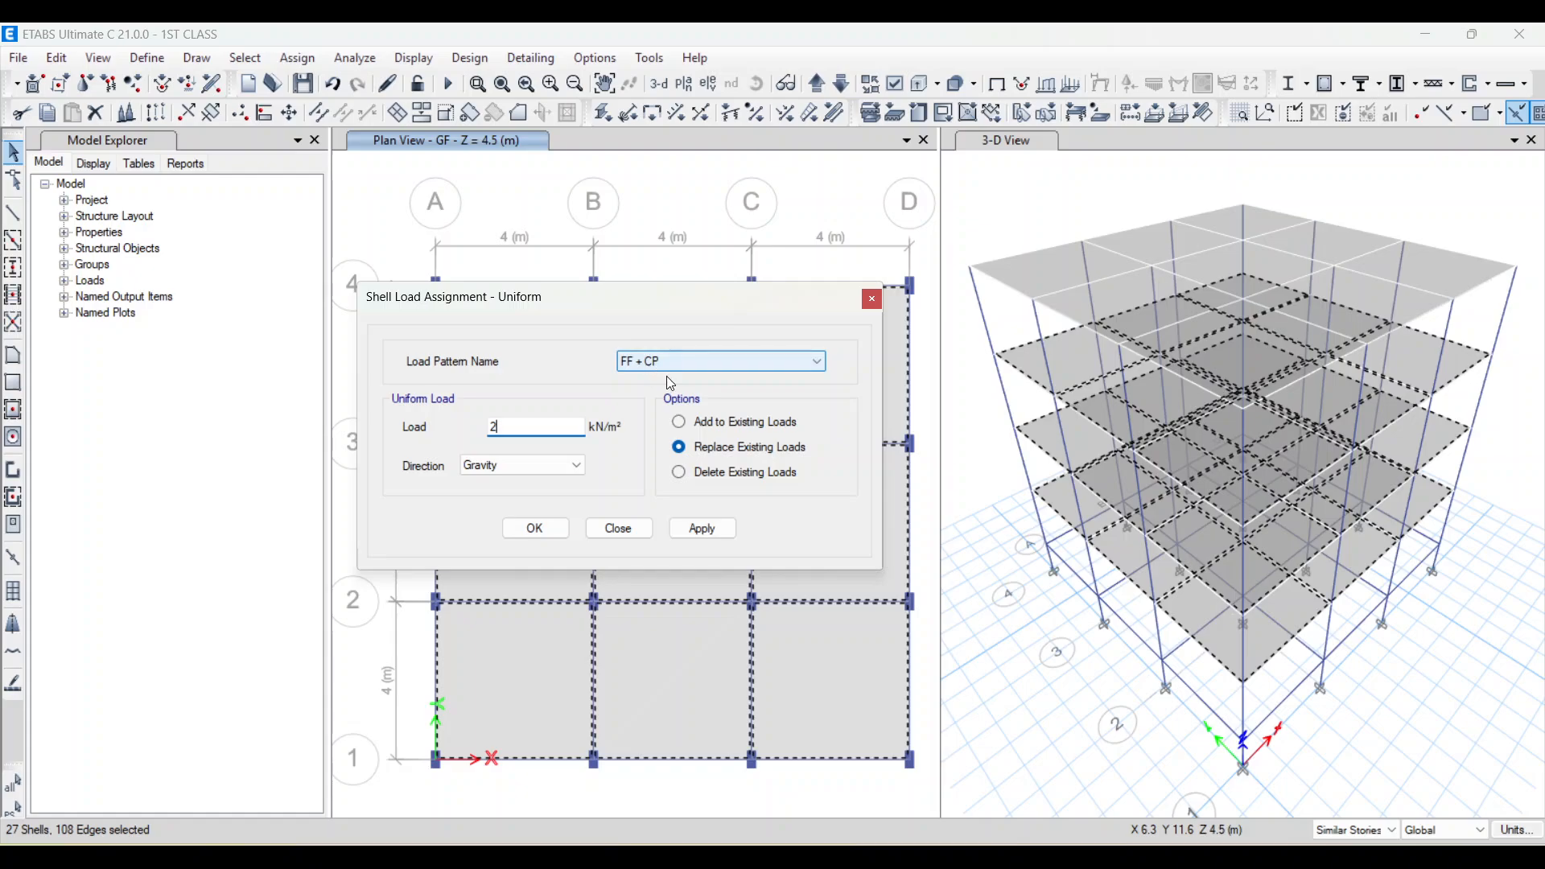
pyautogui.click(698, 527)
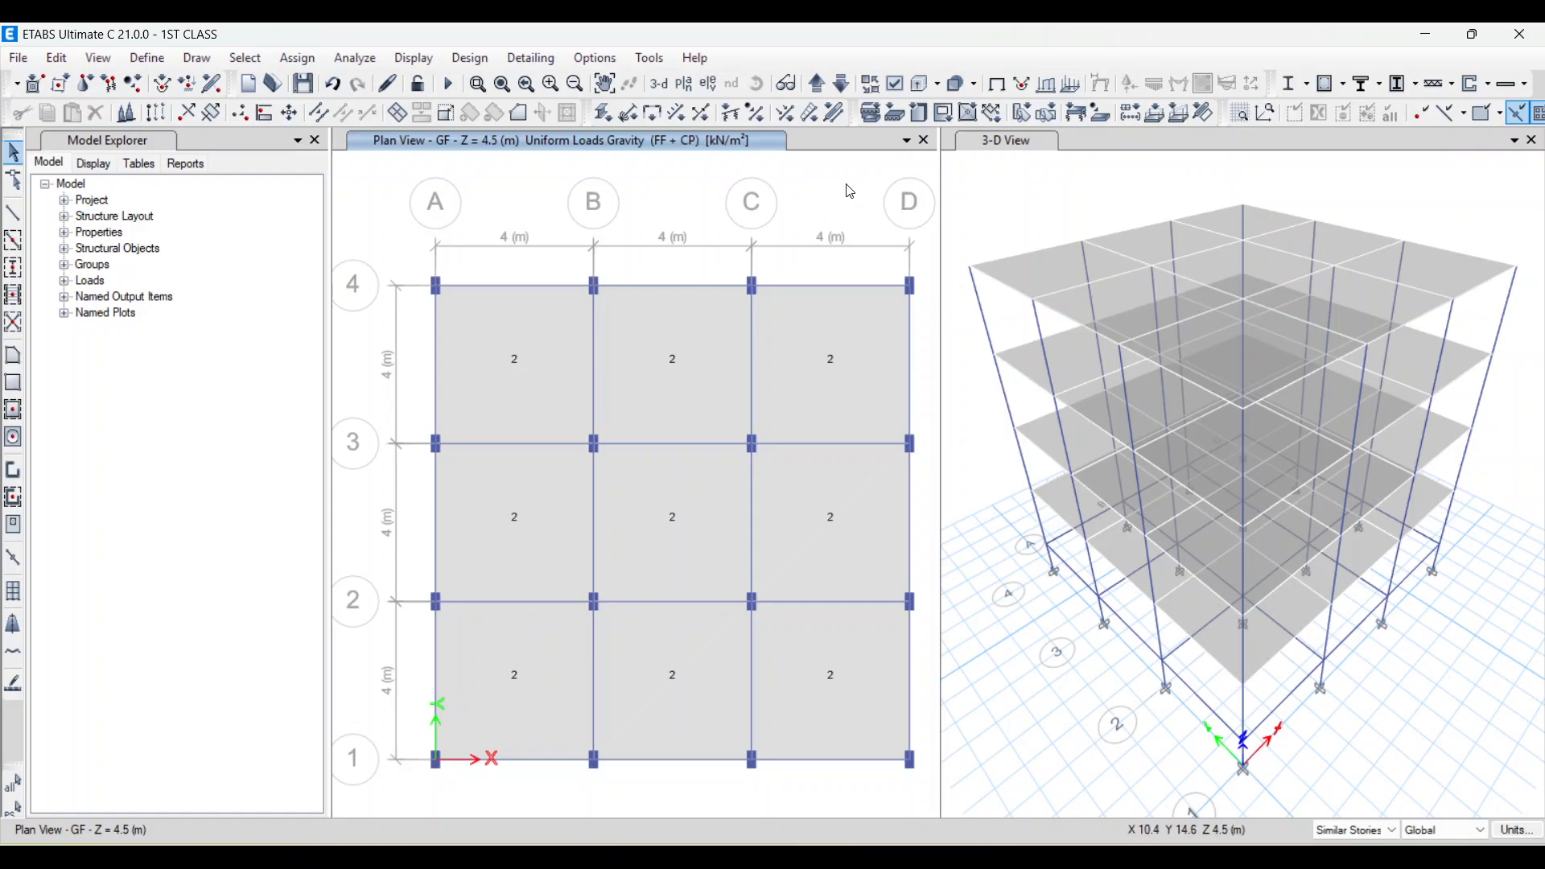
# - Move the plan view up to 3RD FLOOR and select all nine of its slab panels
pyautogui.click(820, 84)
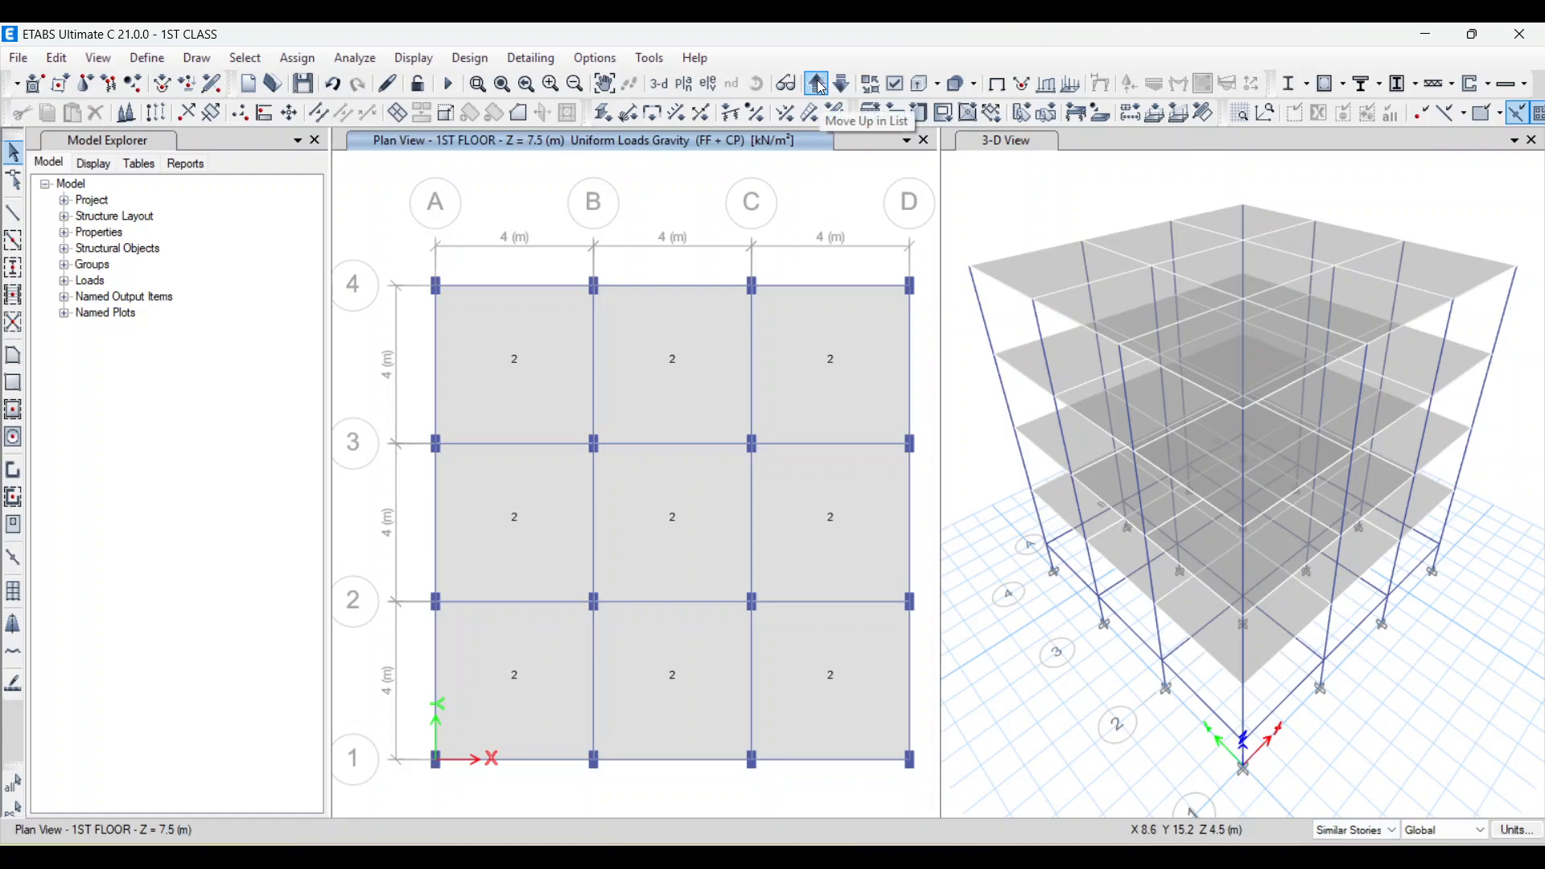
pyautogui.click(820, 84)
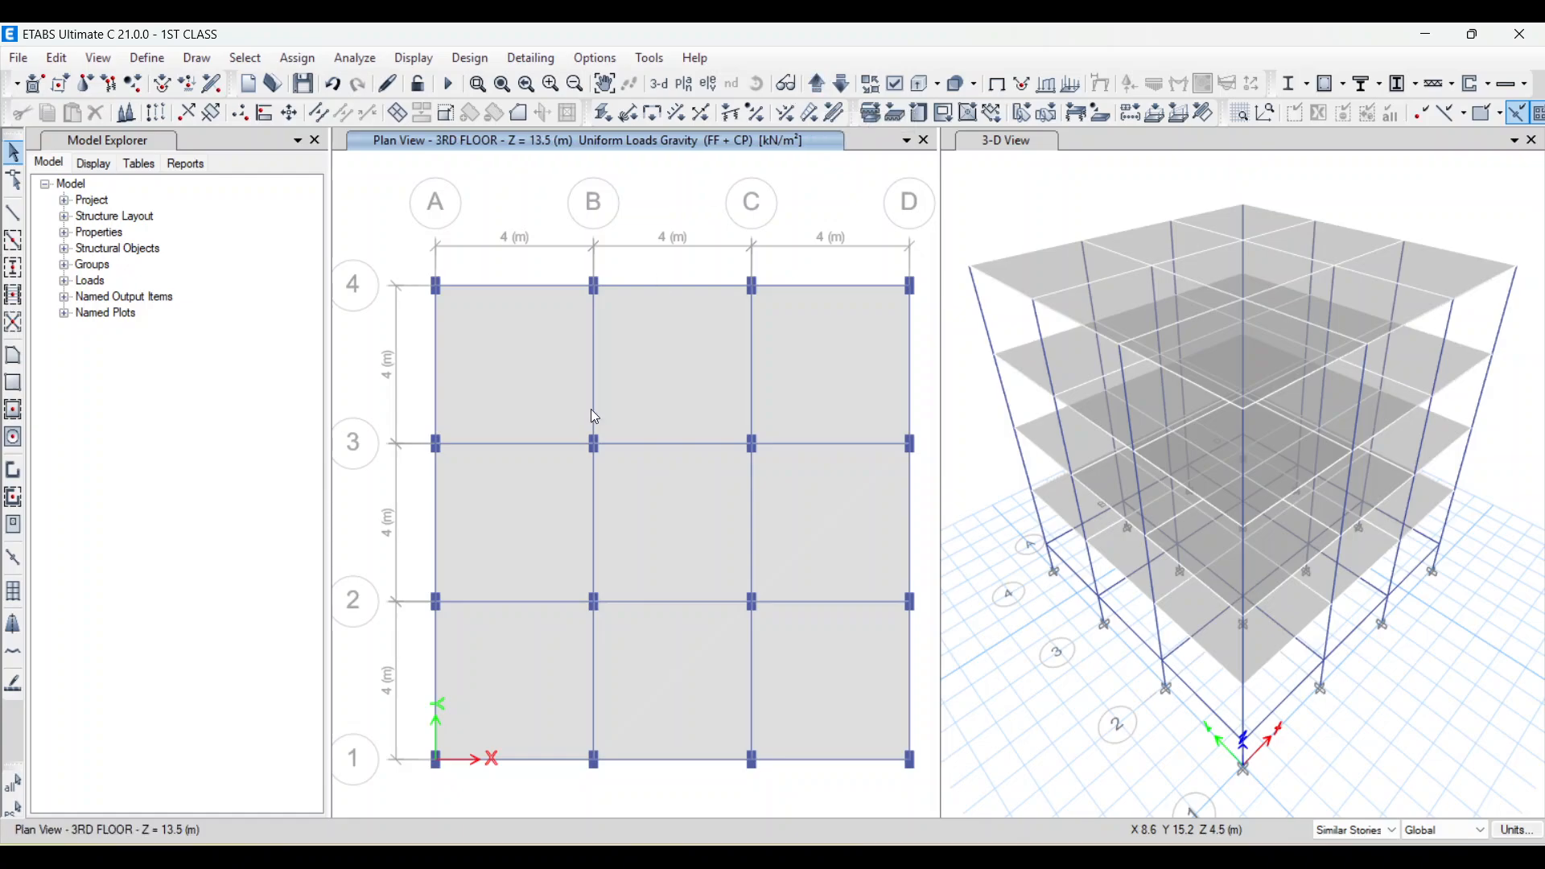
pyautogui.click(512, 338)
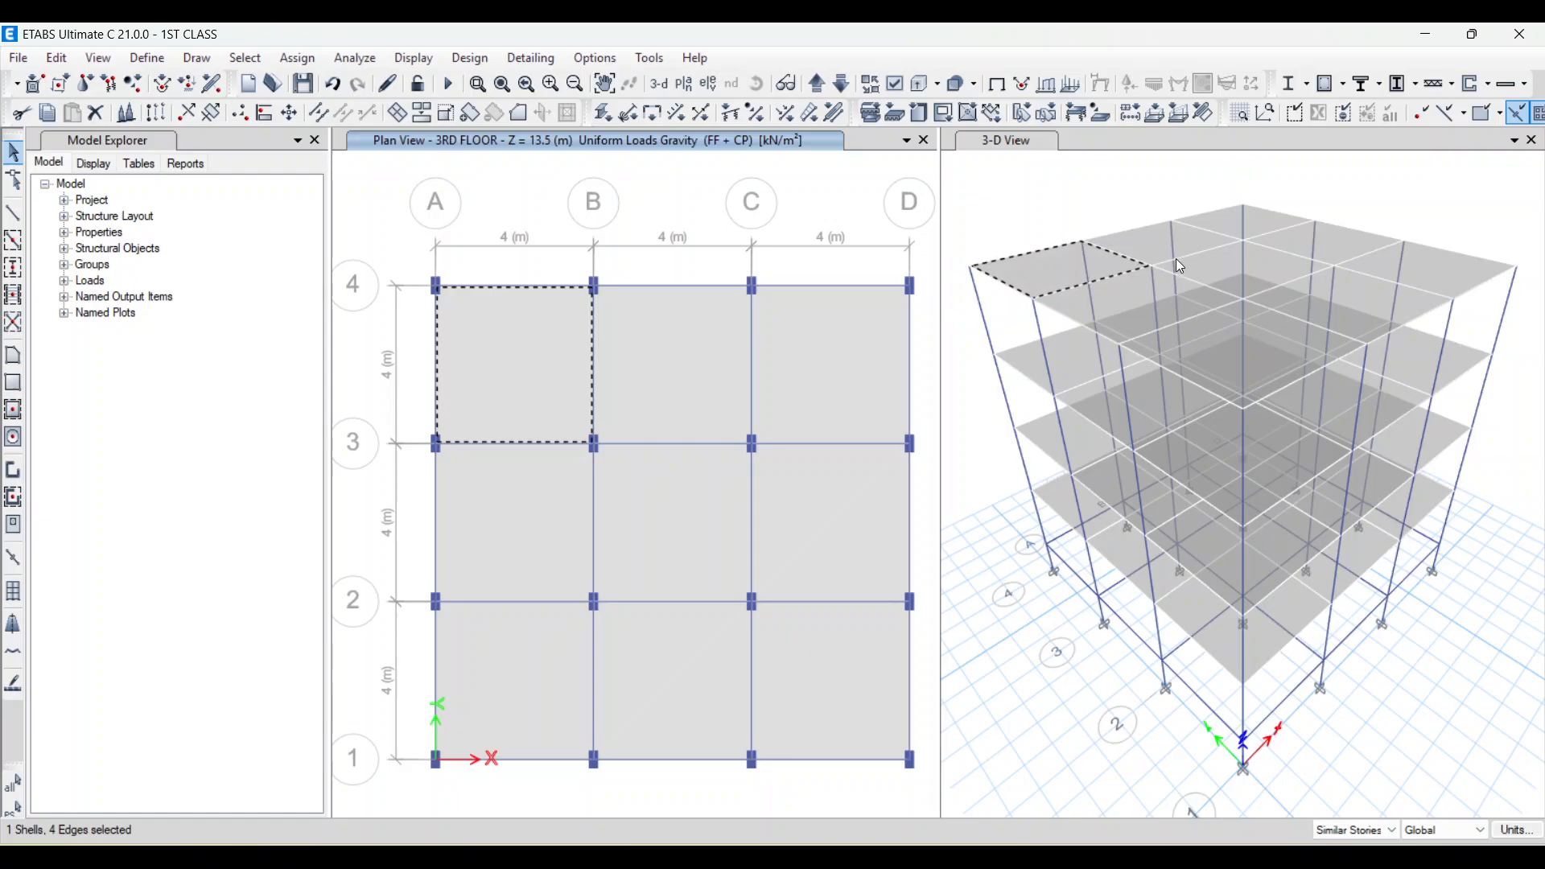
pyautogui.click(679, 350)
pyautogui.click(833, 354)
pyautogui.click(818, 548)
pyautogui.click(838, 693)
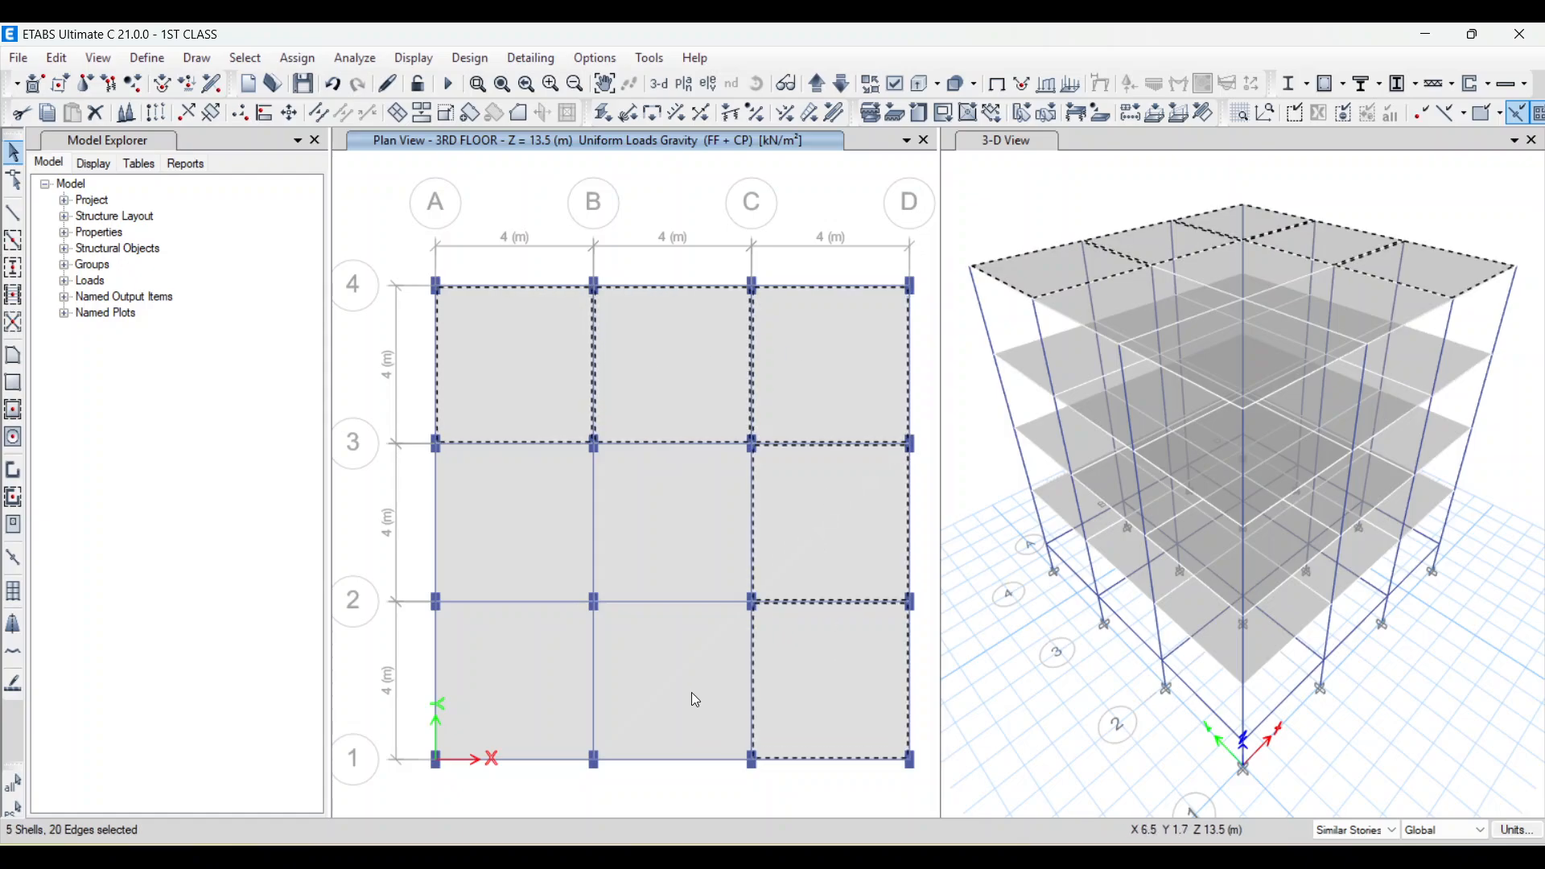
pyautogui.click(692, 692)
pyautogui.click(689, 536)
pyautogui.click(480, 520)
pyautogui.click(490, 686)
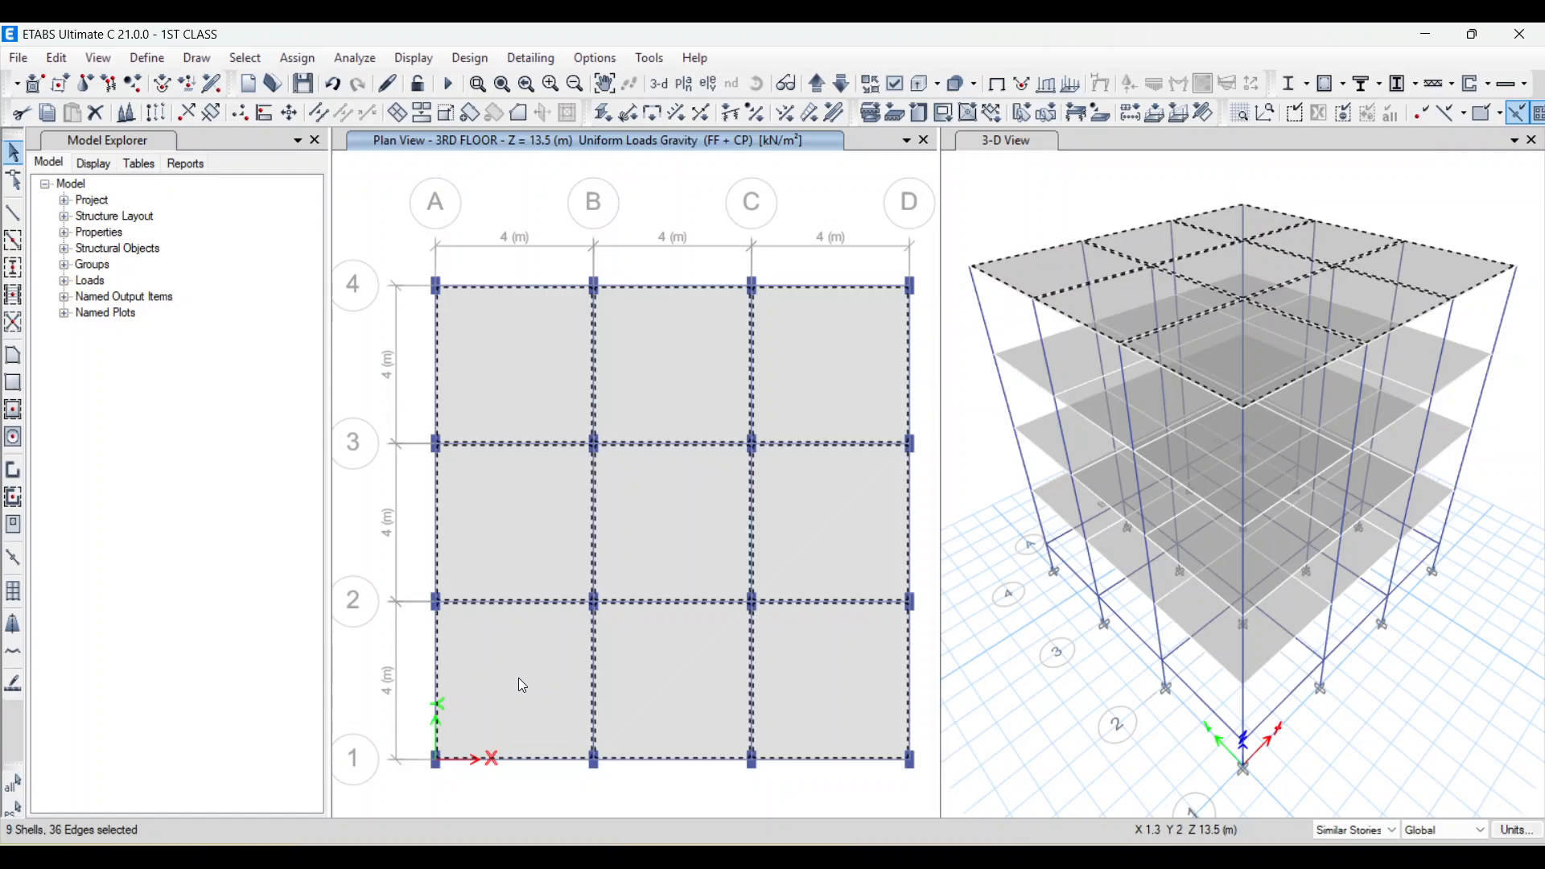
# - Assign a uniform gravity shell load of 1.5 kN/m² in the FF + CP pattern to the selected 3RD FLOOR slabs, replacing existing loads
pyautogui.click(314, 59)
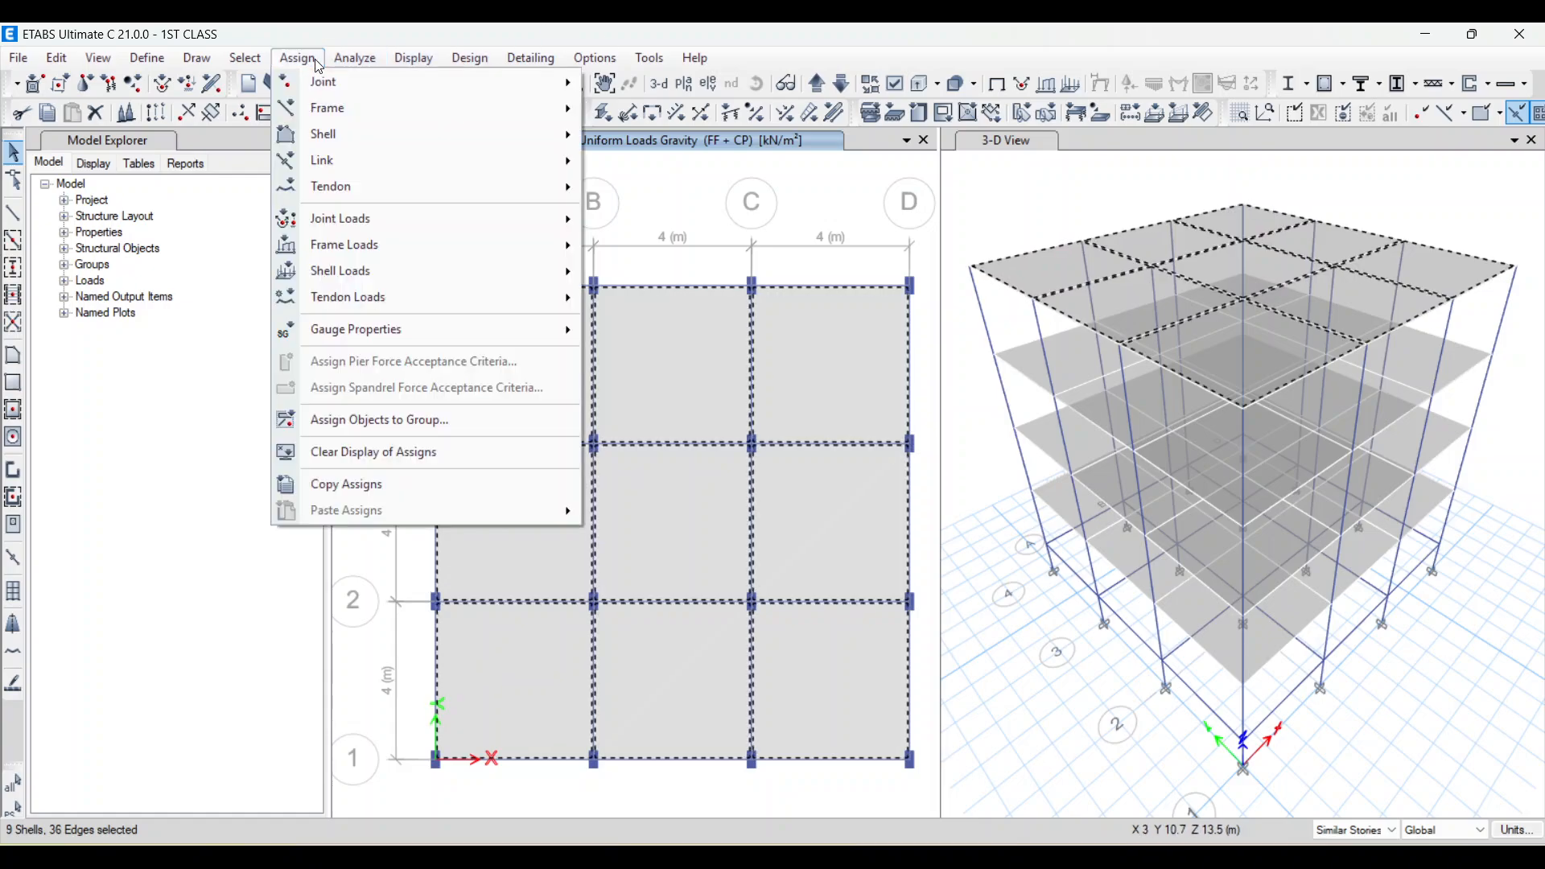
pyautogui.moveTo(340, 274)
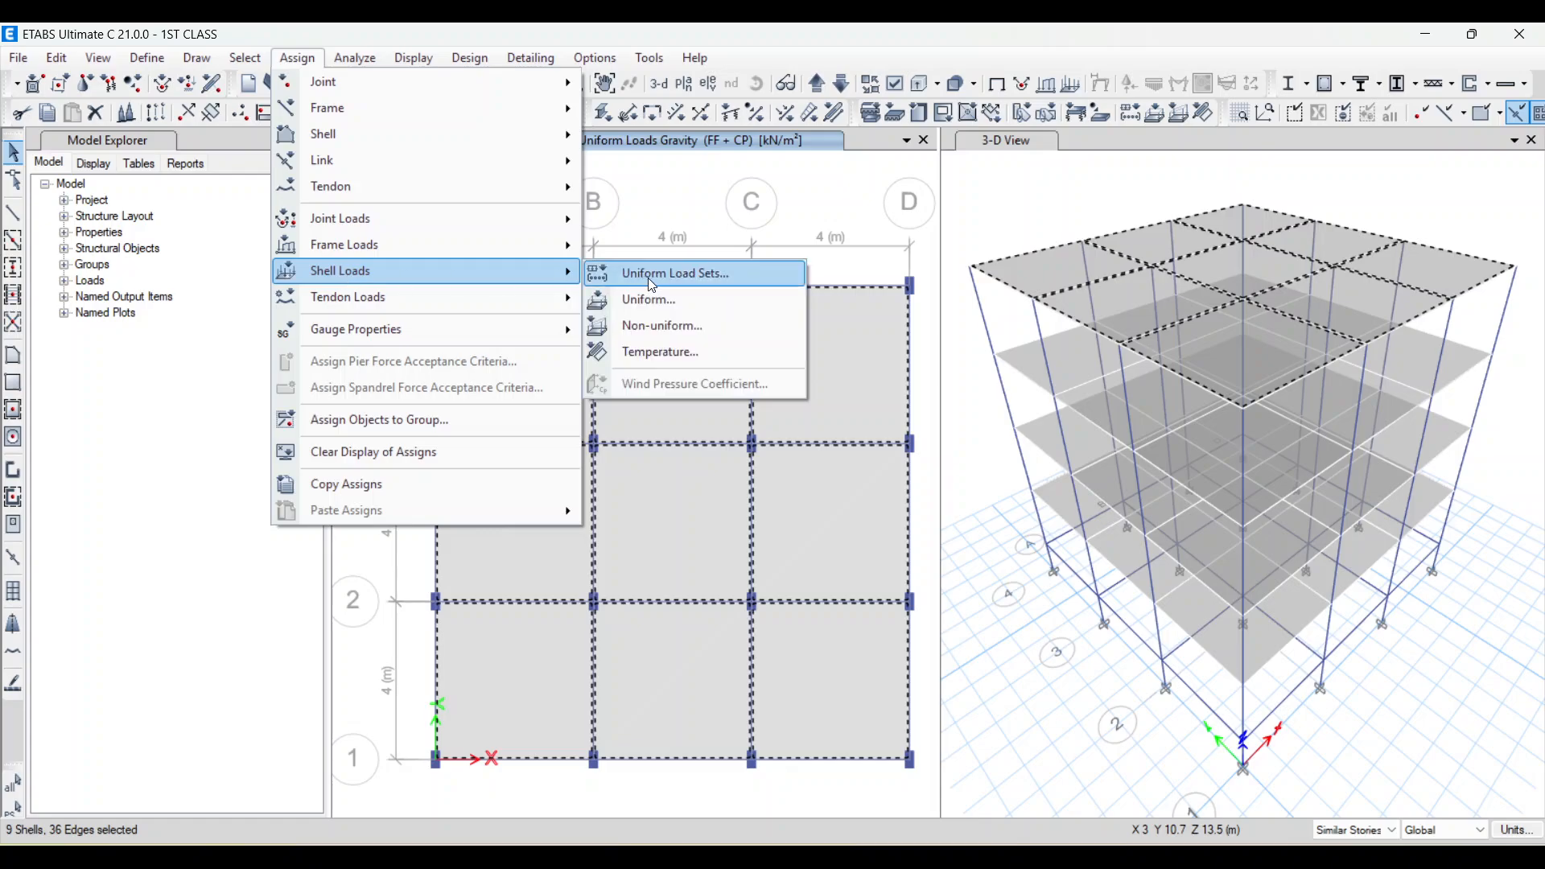
pyautogui.click(659, 300)
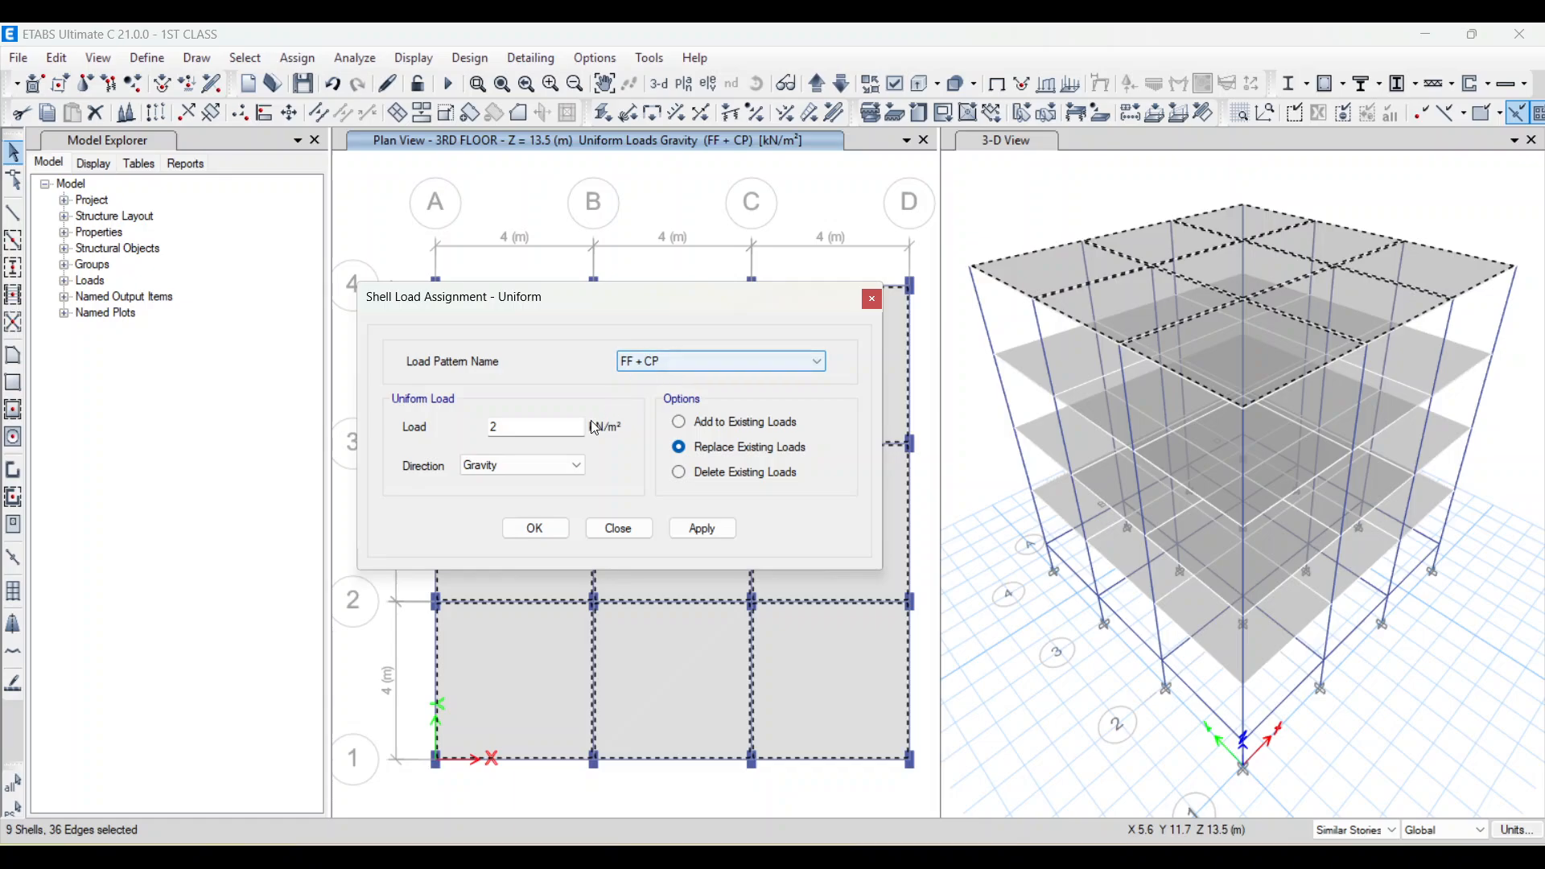
pyautogui.doubleClick(492, 427)
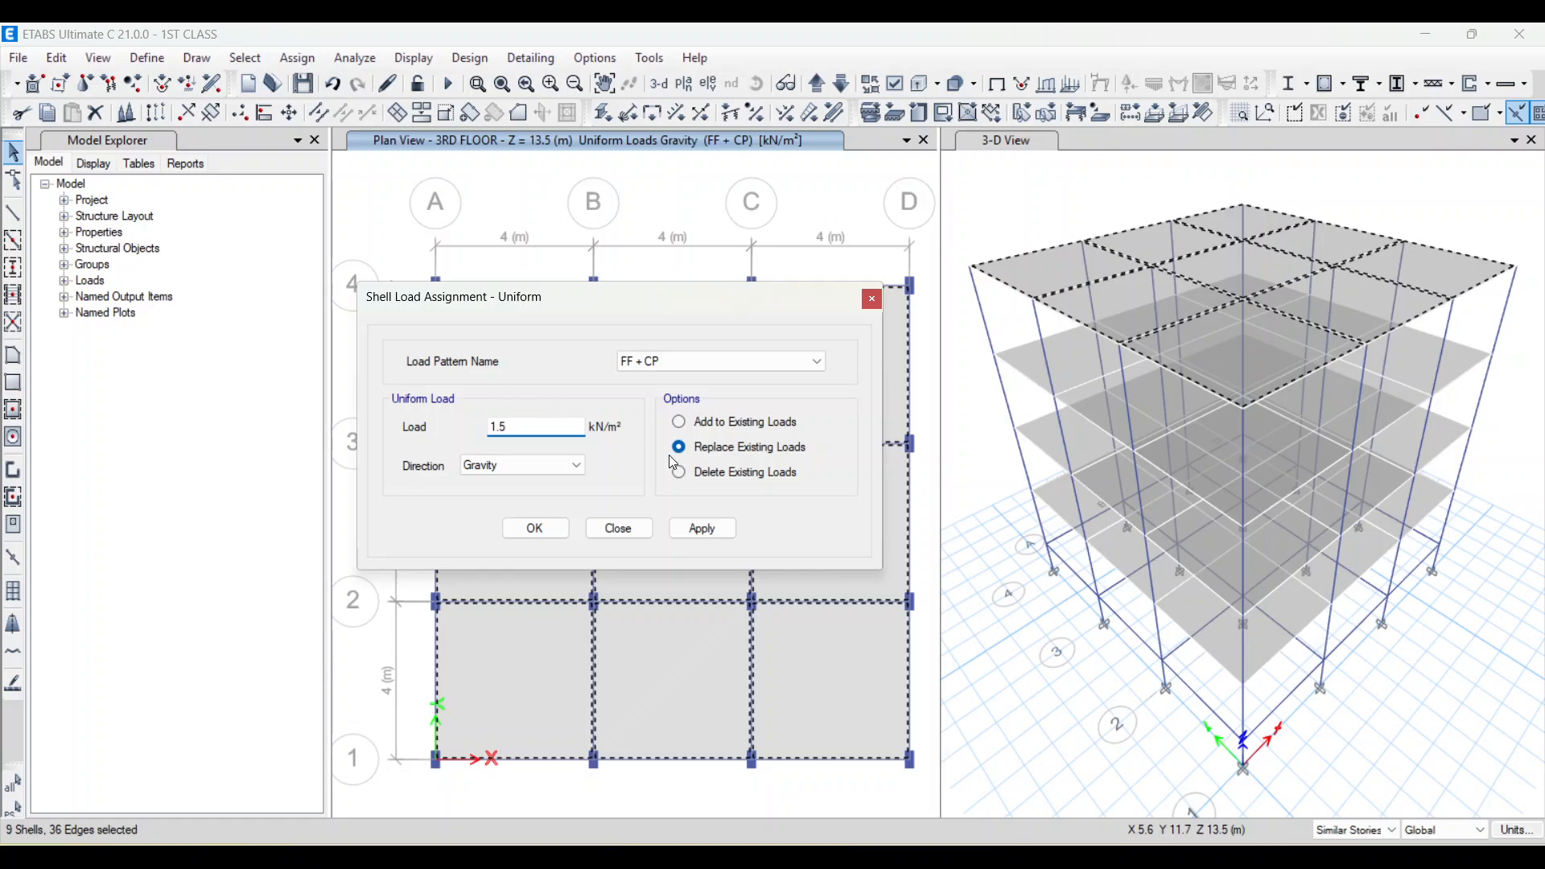
pyautogui.moveTo(807, 299); pyautogui.dragTo(720, 277)
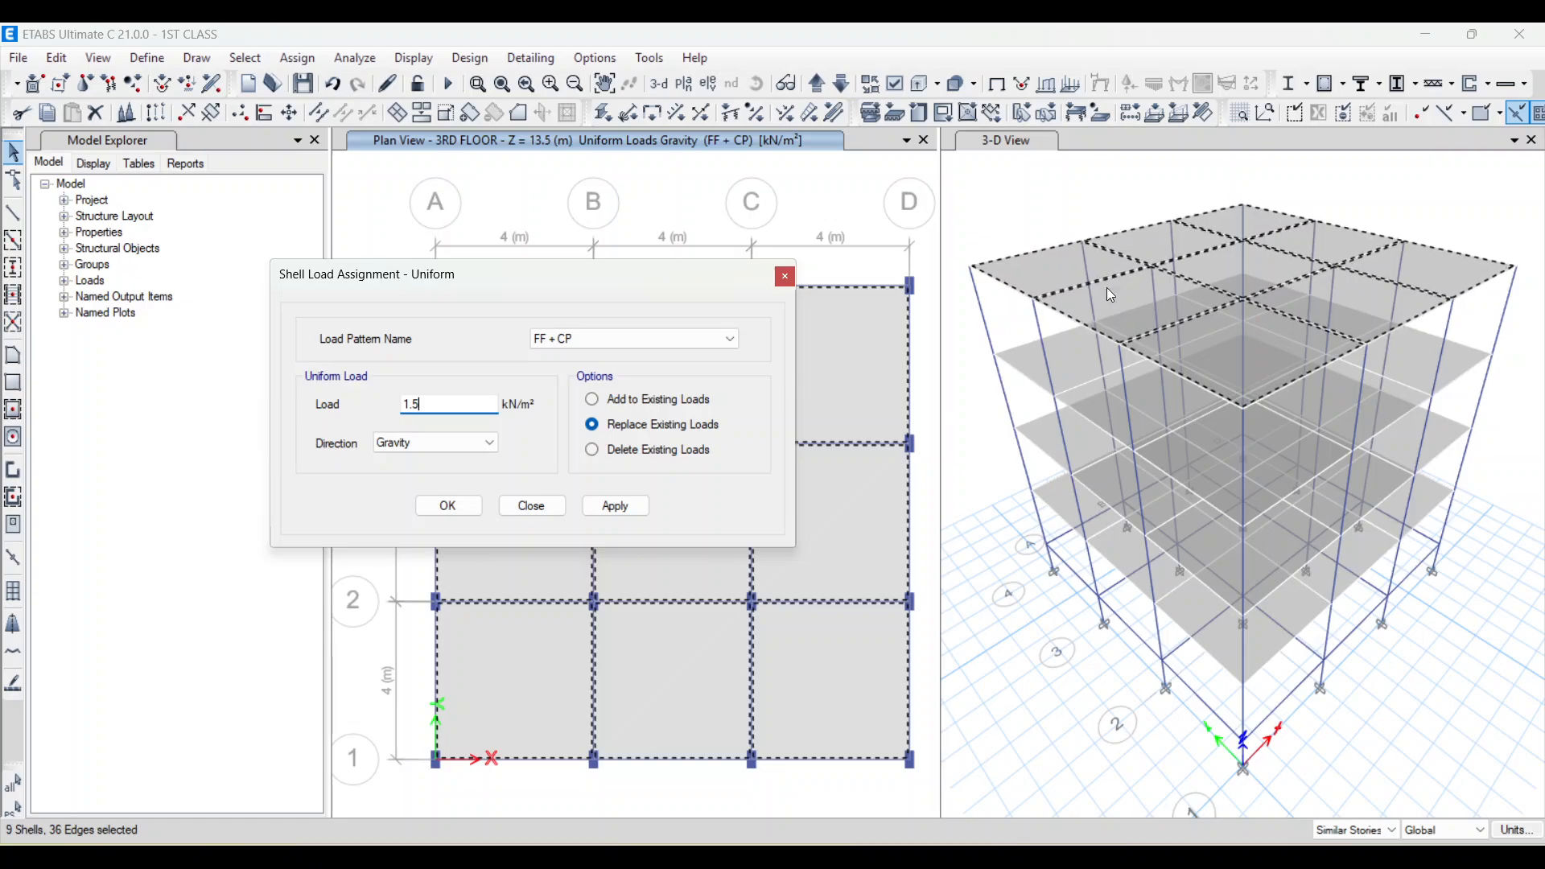
pyautogui.moveTo(705, 281); pyautogui.dragTo(677, 274)
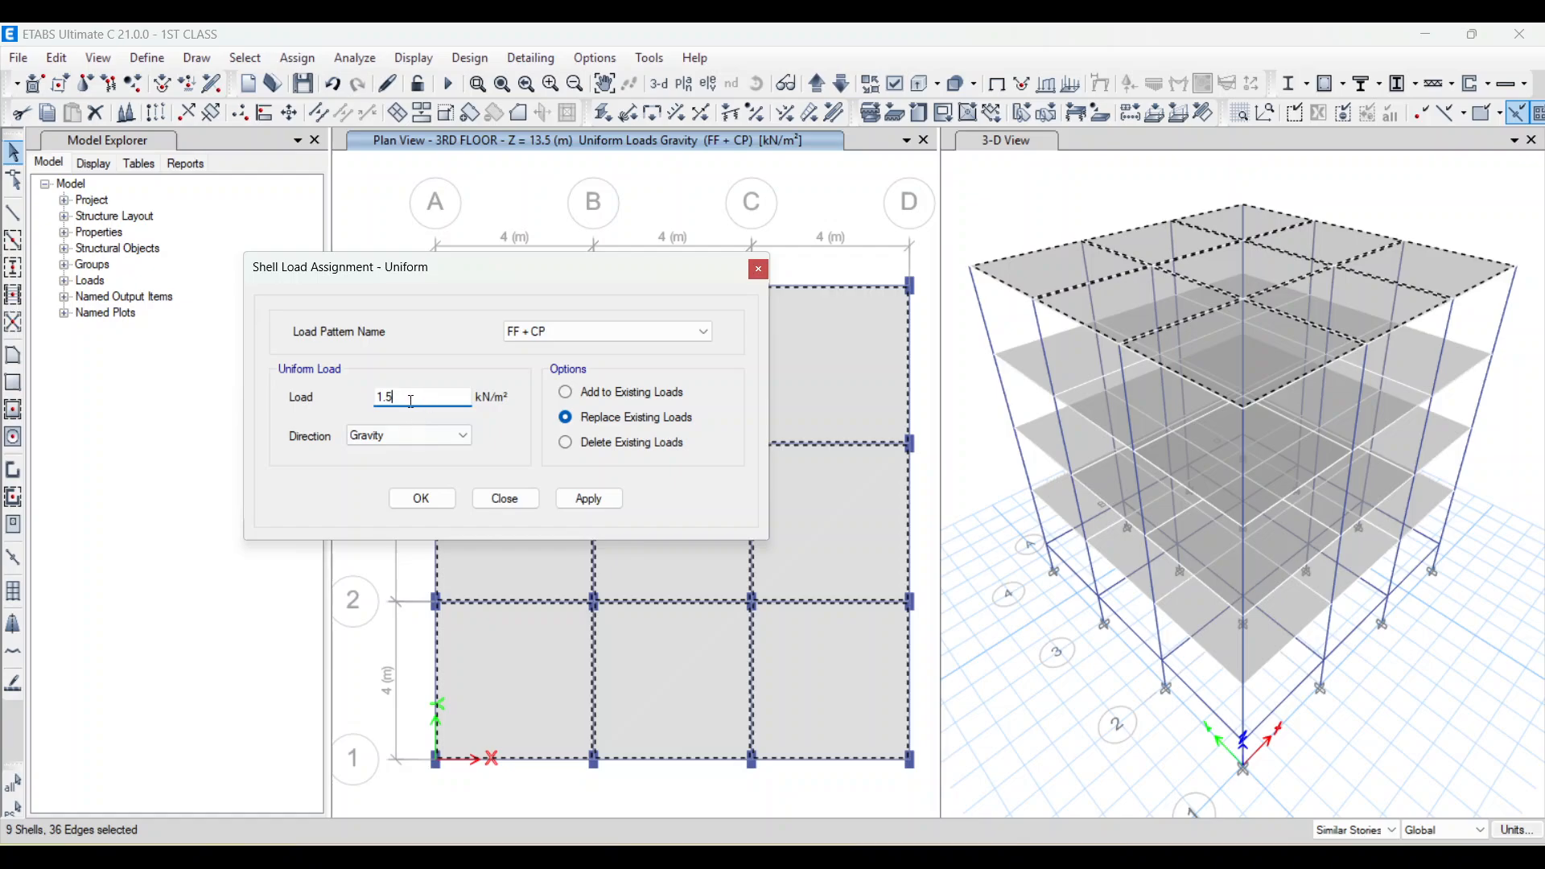
pyautogui.moveTo(542, 273); pyautogui.dragTo(499, 237)
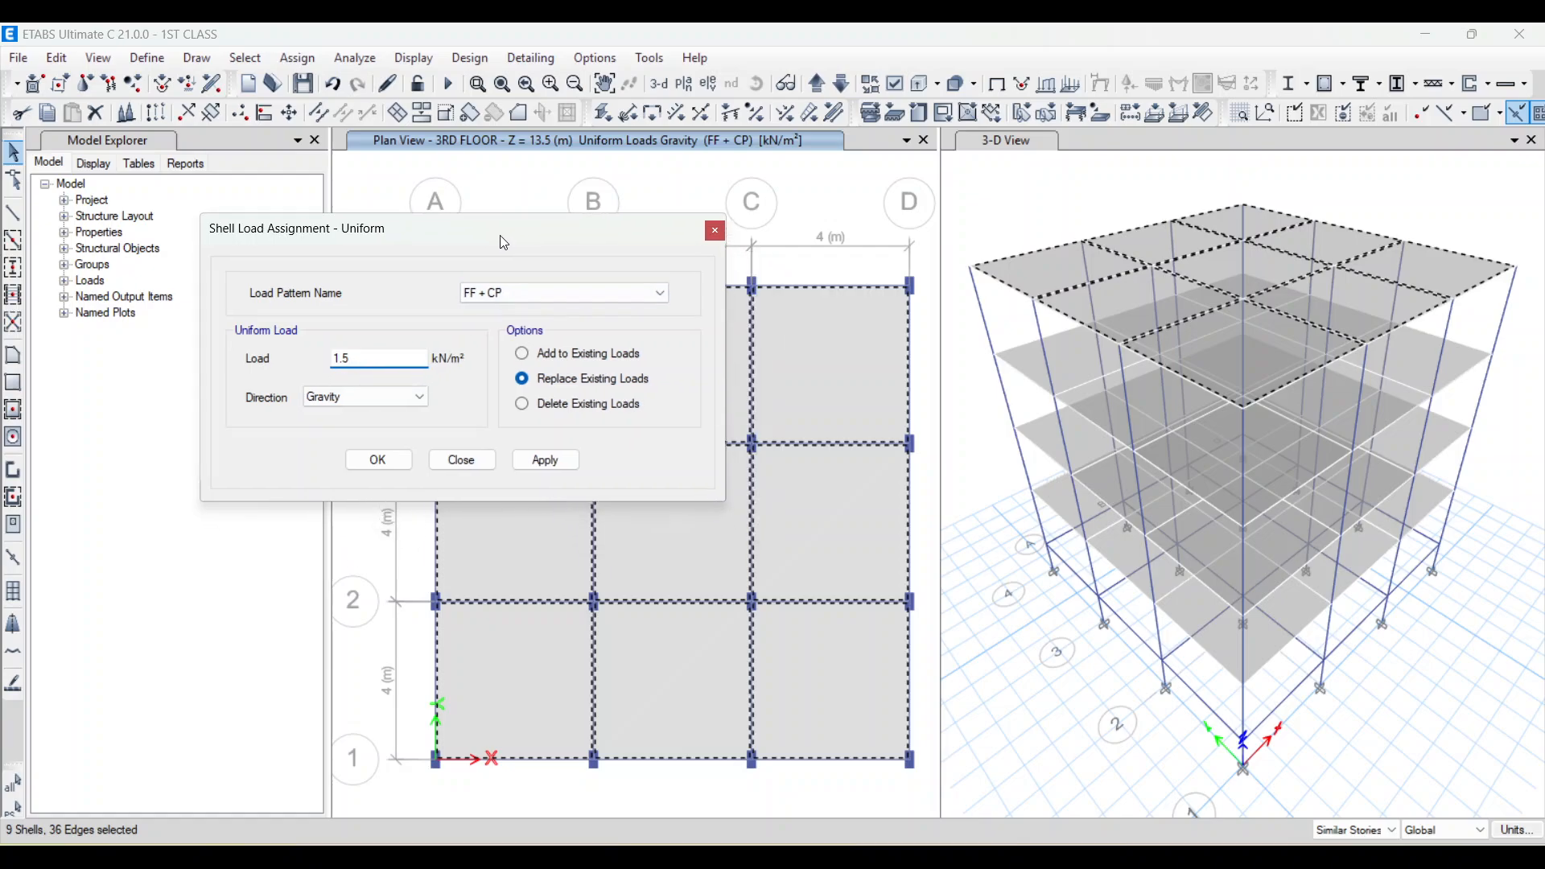
pyautogui.press('Tab')
pyautogui.click(539, 462)
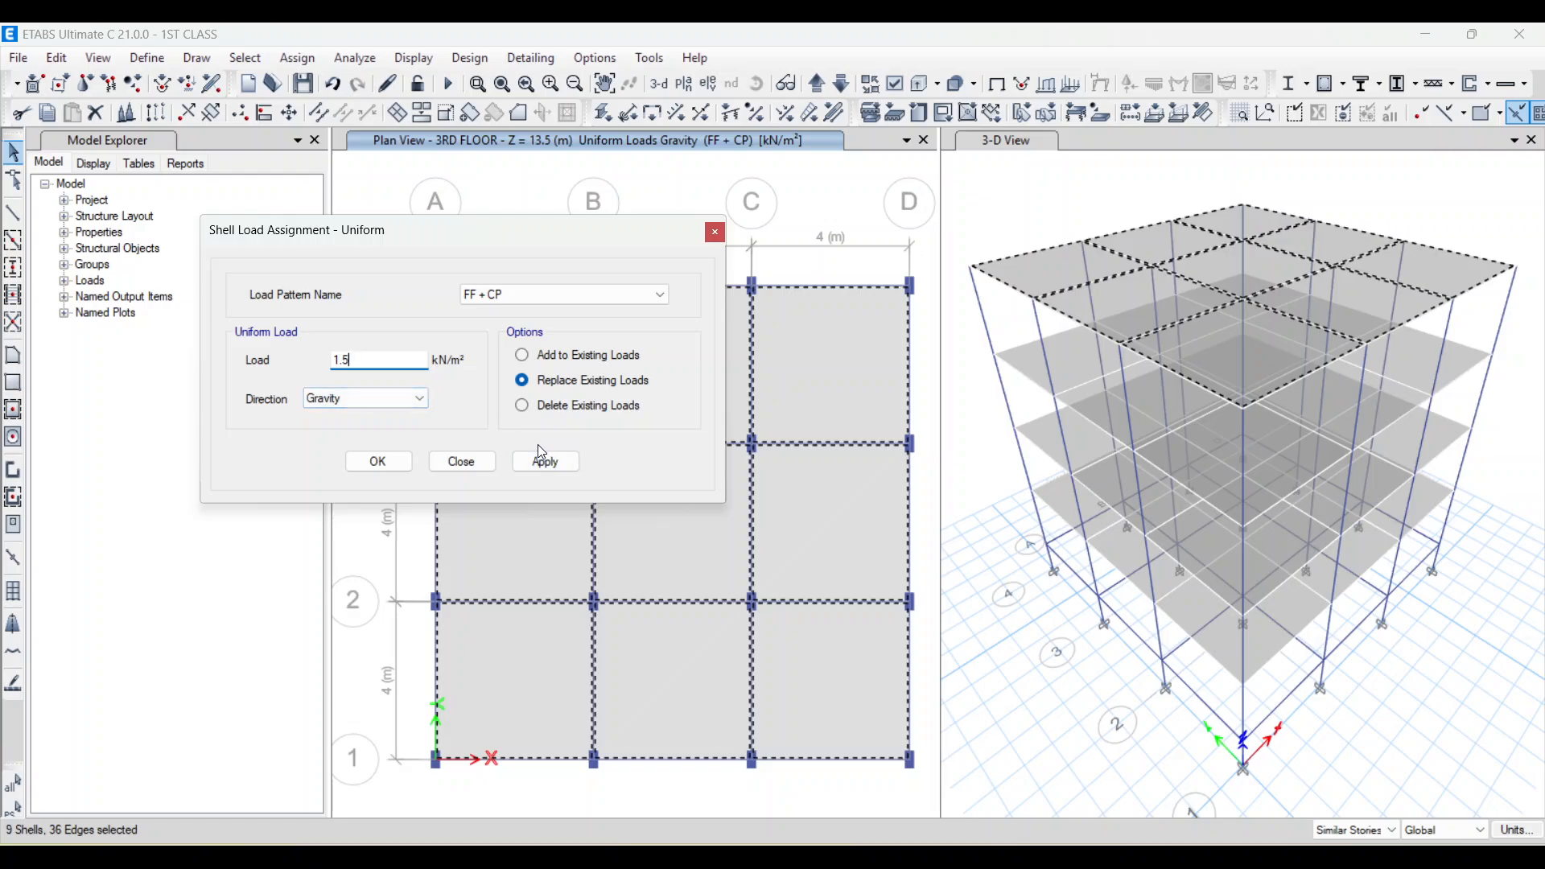
pyautogui.click(786, 222)
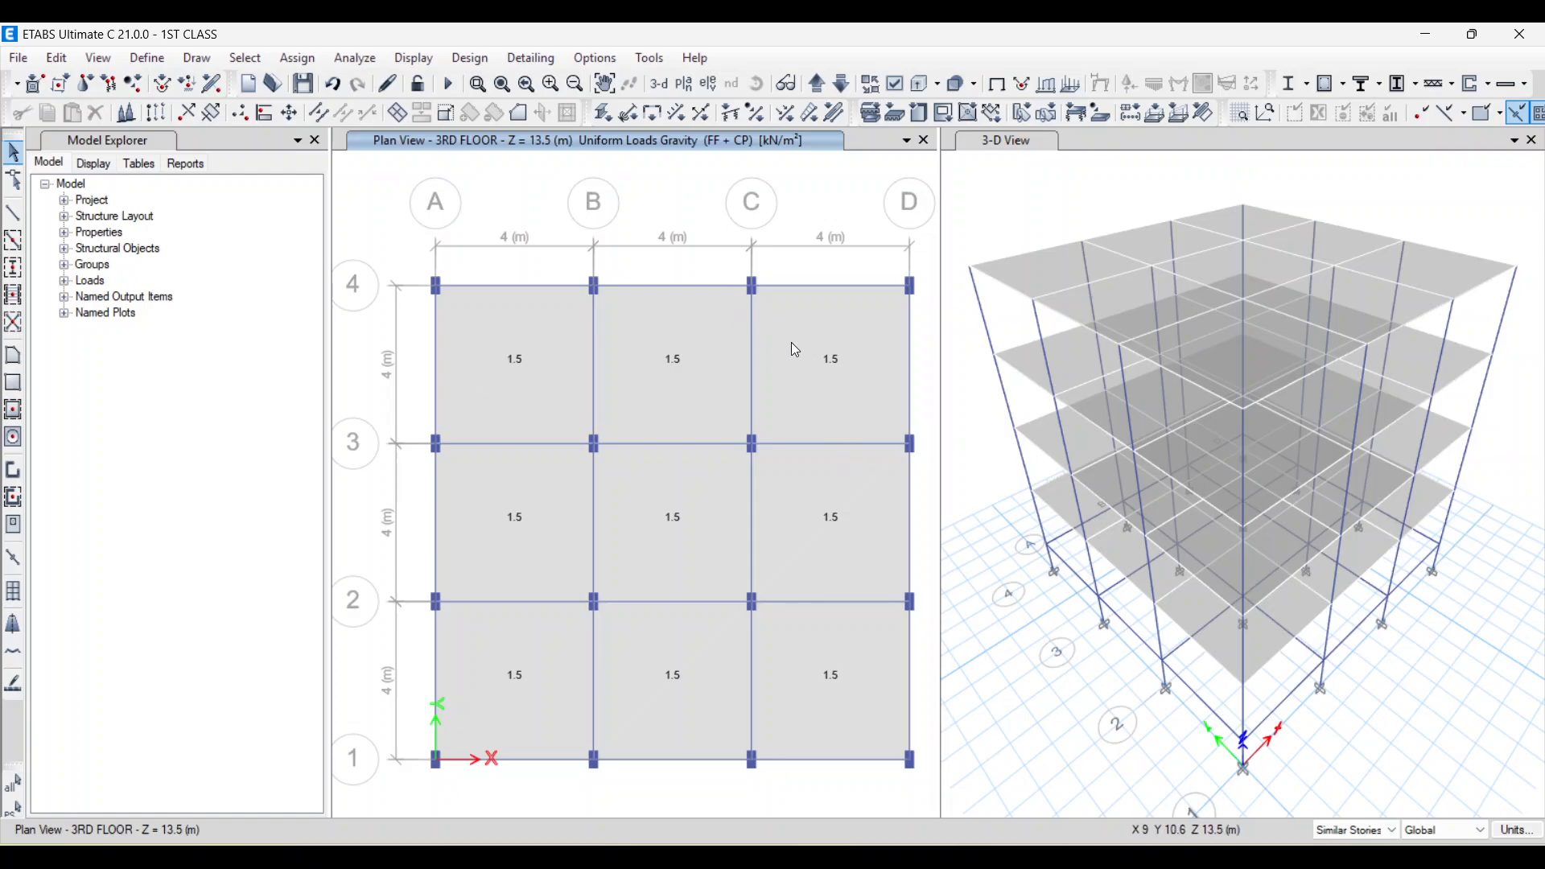
# - Select all nine slab panels between grids A–D and 1–4 on the 3RD FLOOR plan again
pyautogui.click(512, 375)
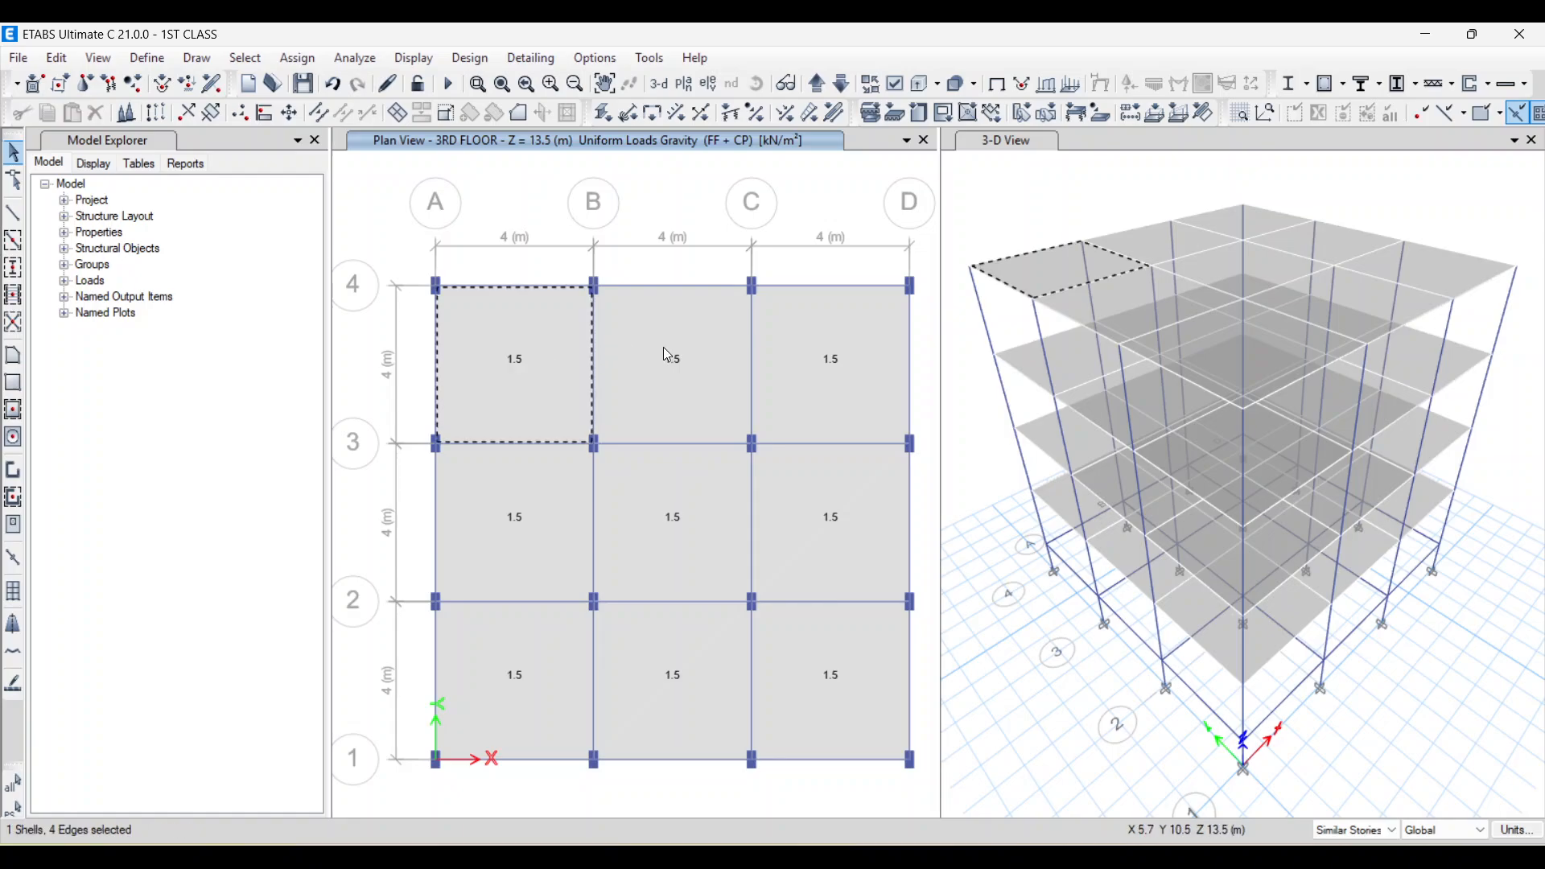
pyautogui.click(663, 347)
pyautogui.click(805, 357)
pyautogui.click(816, 549)
pyautogui.click(643, 549)
pyautogui.click(533, 555)
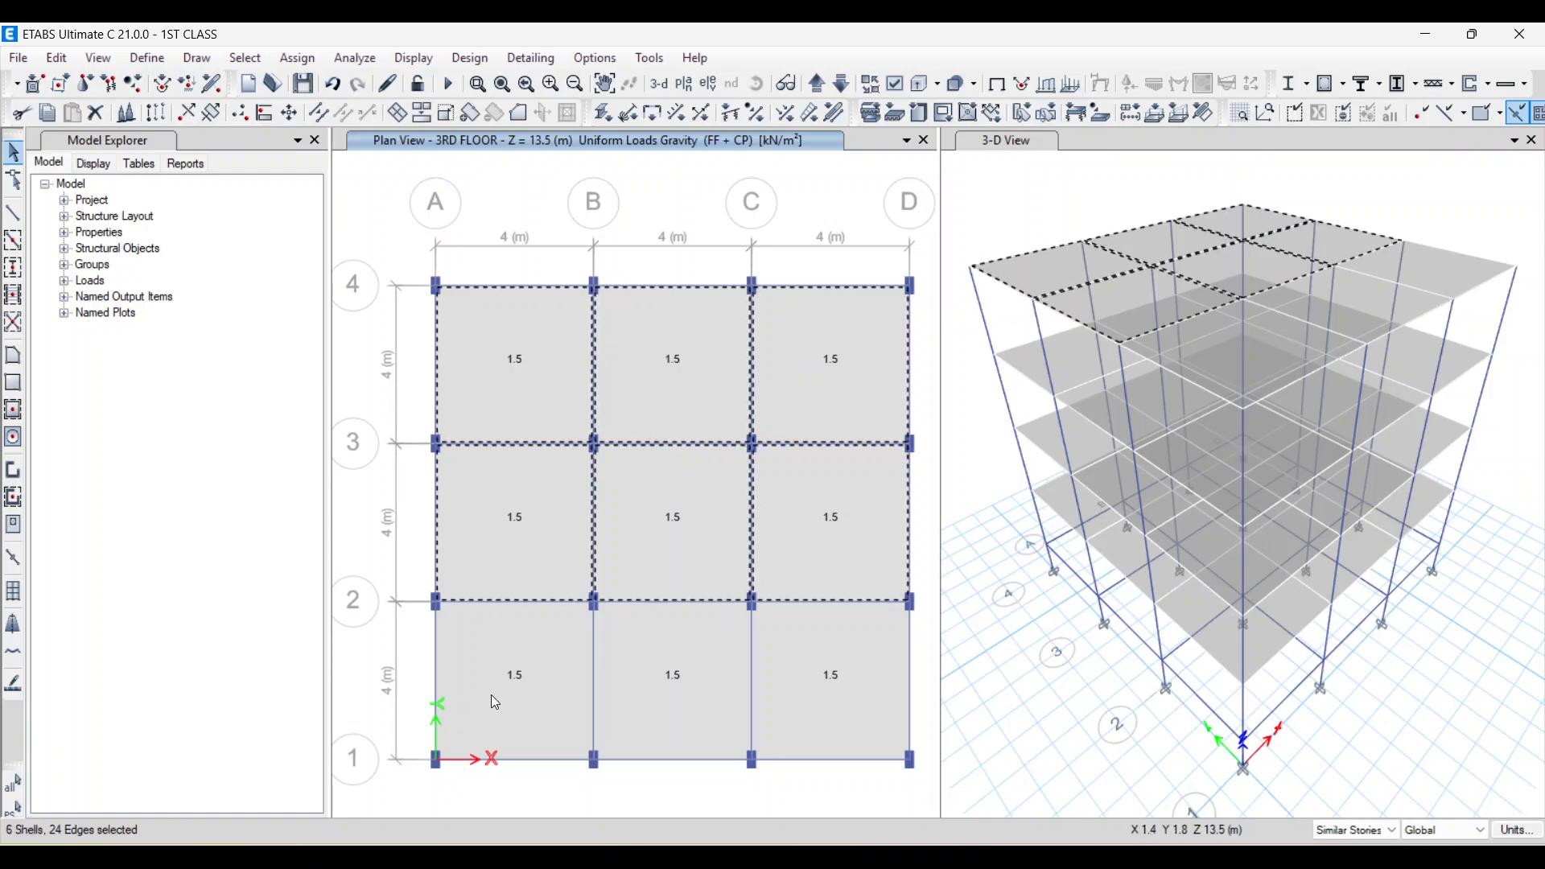
pyautogui.click(491, 694)
pyautogui.click(635, 693)
pyautogui.click(837, 674)
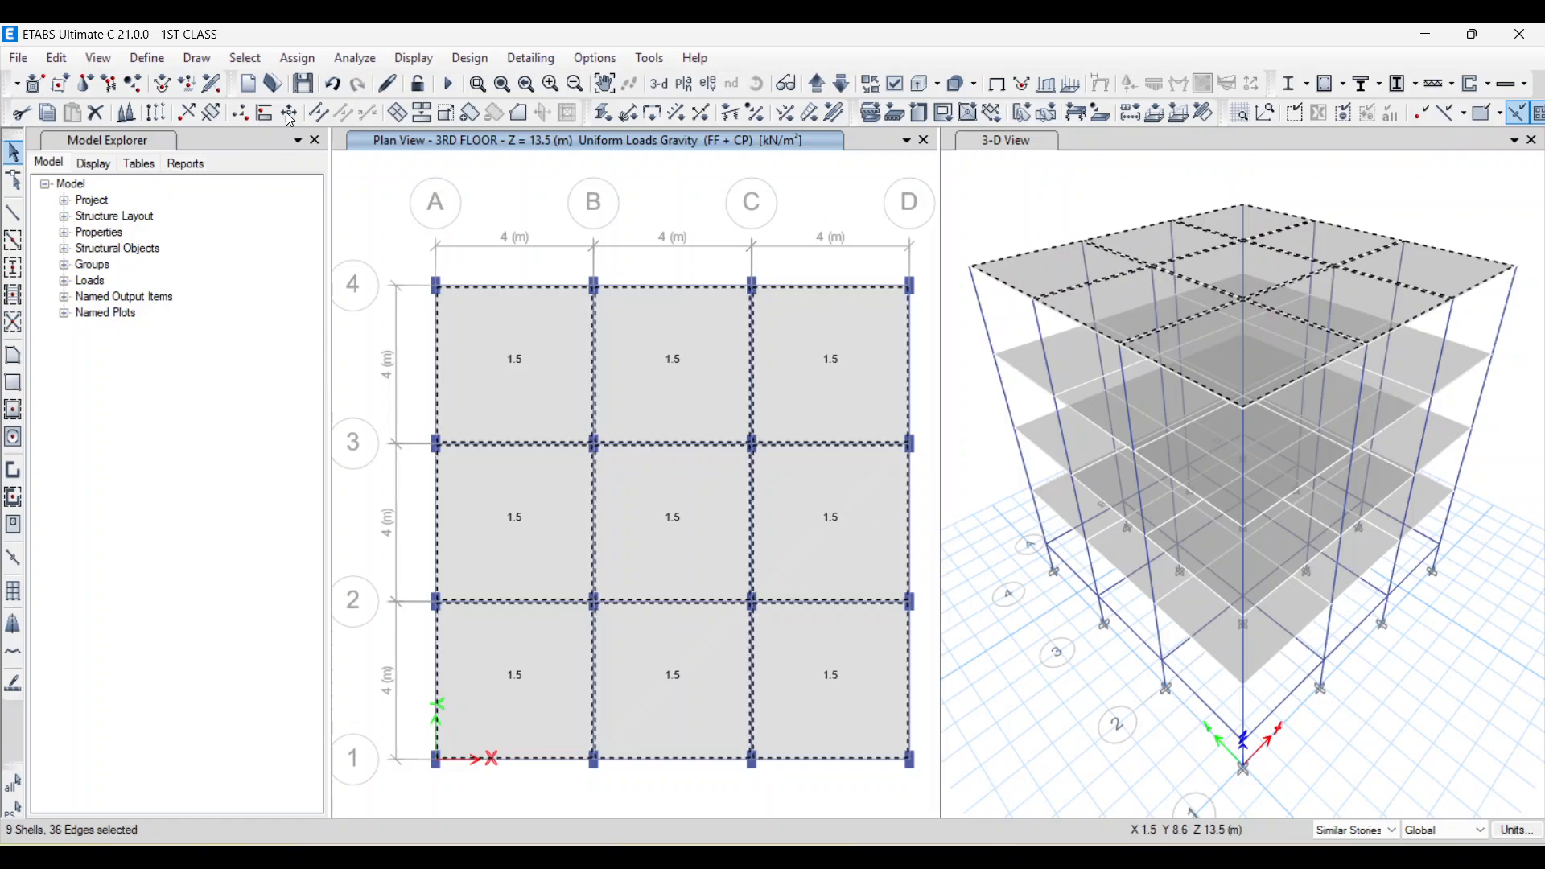
# - Assign a uniform gravity shell load of 1 kN/m² in the Live pattern to the selected 3RD FLOOR slabs, replacing existing loads
pyautogui.click(315, 62)
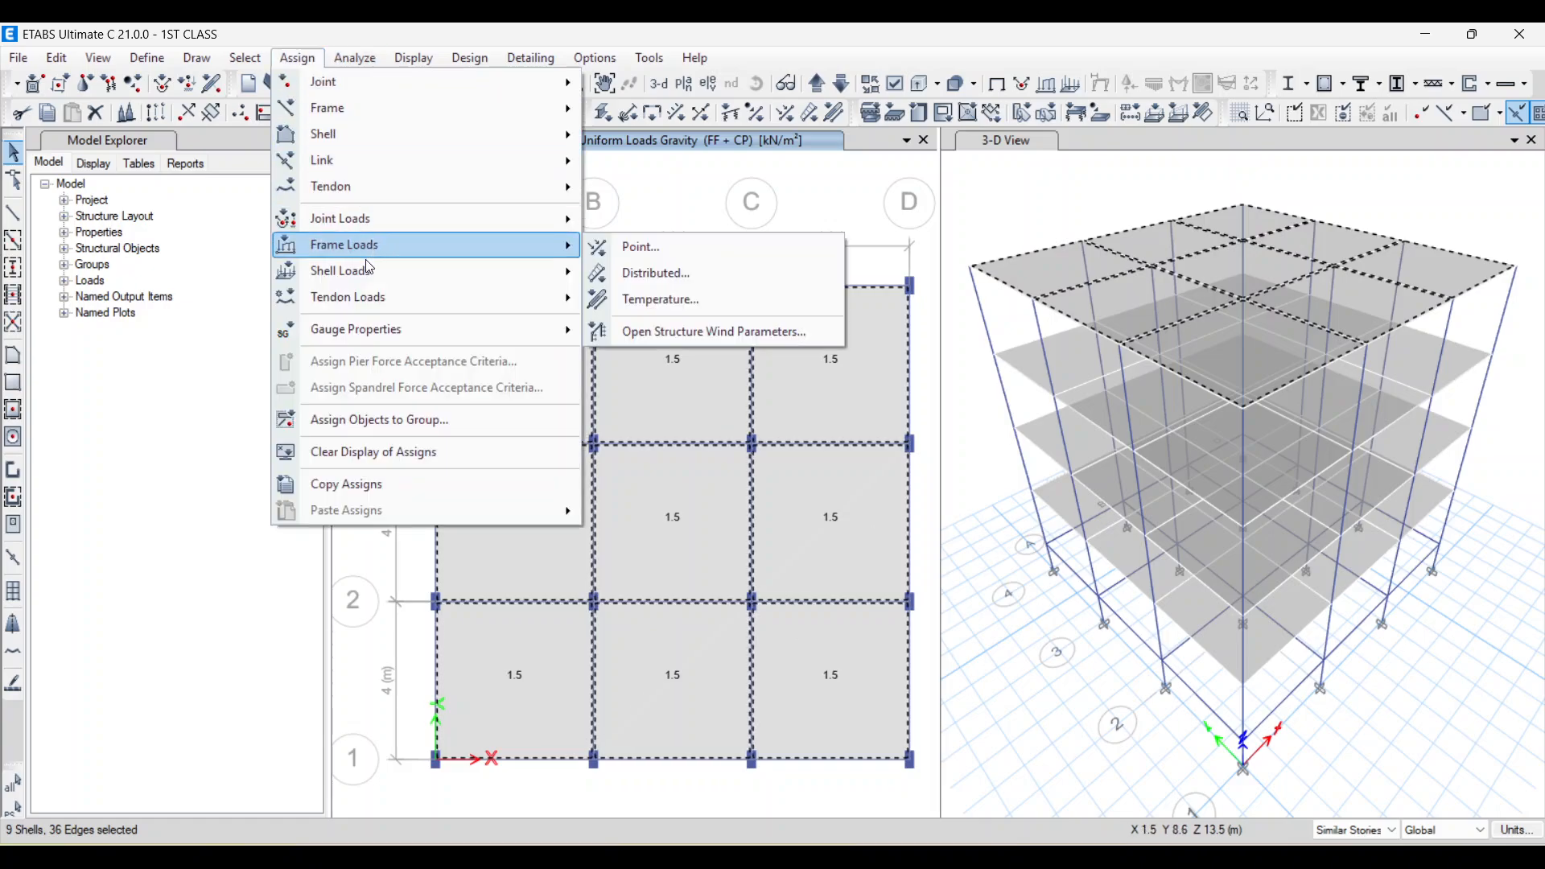
pyautogui.moveTo(367, 272)
pyautogui.click(703, 301)
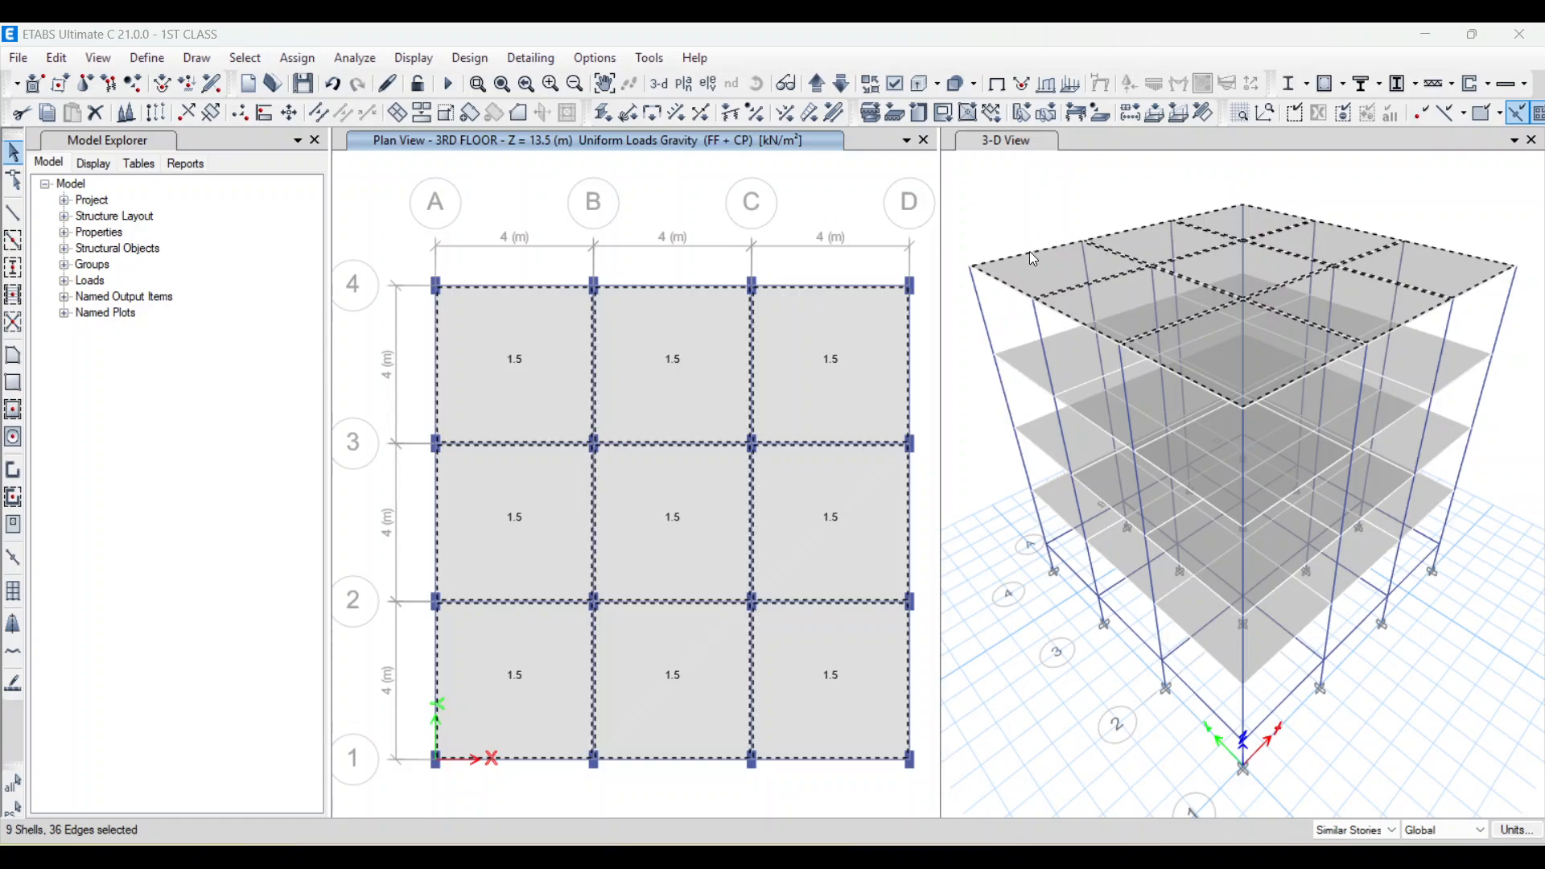
pyautogui.click(556, 295)
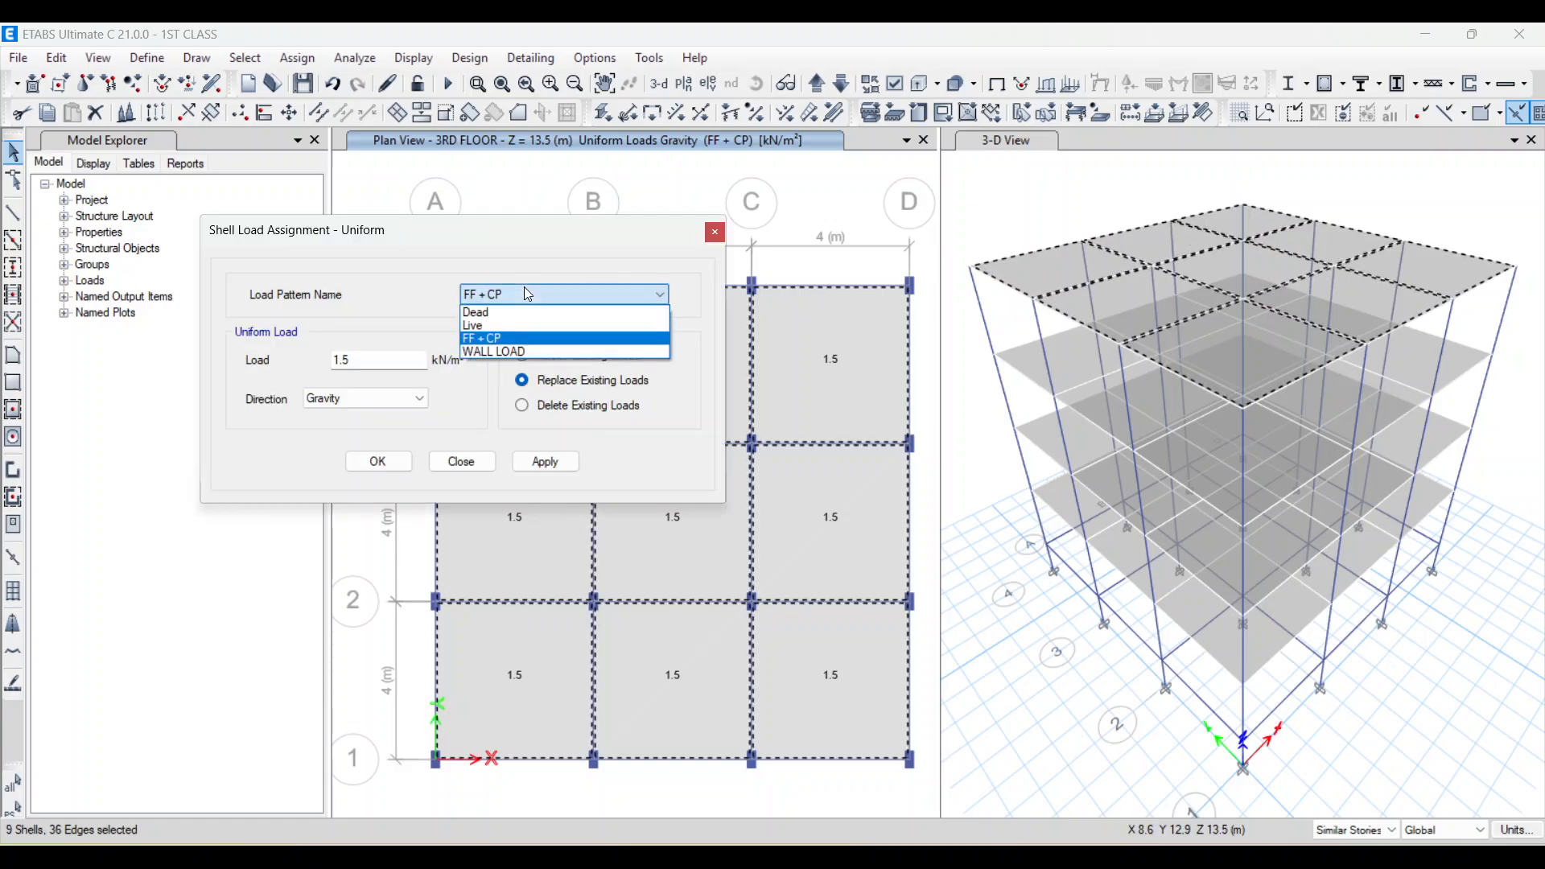
pyautogui.click(484, 325)
pyautogui.moveTo(358, 360); pyautogui.dragTo(318, 362)
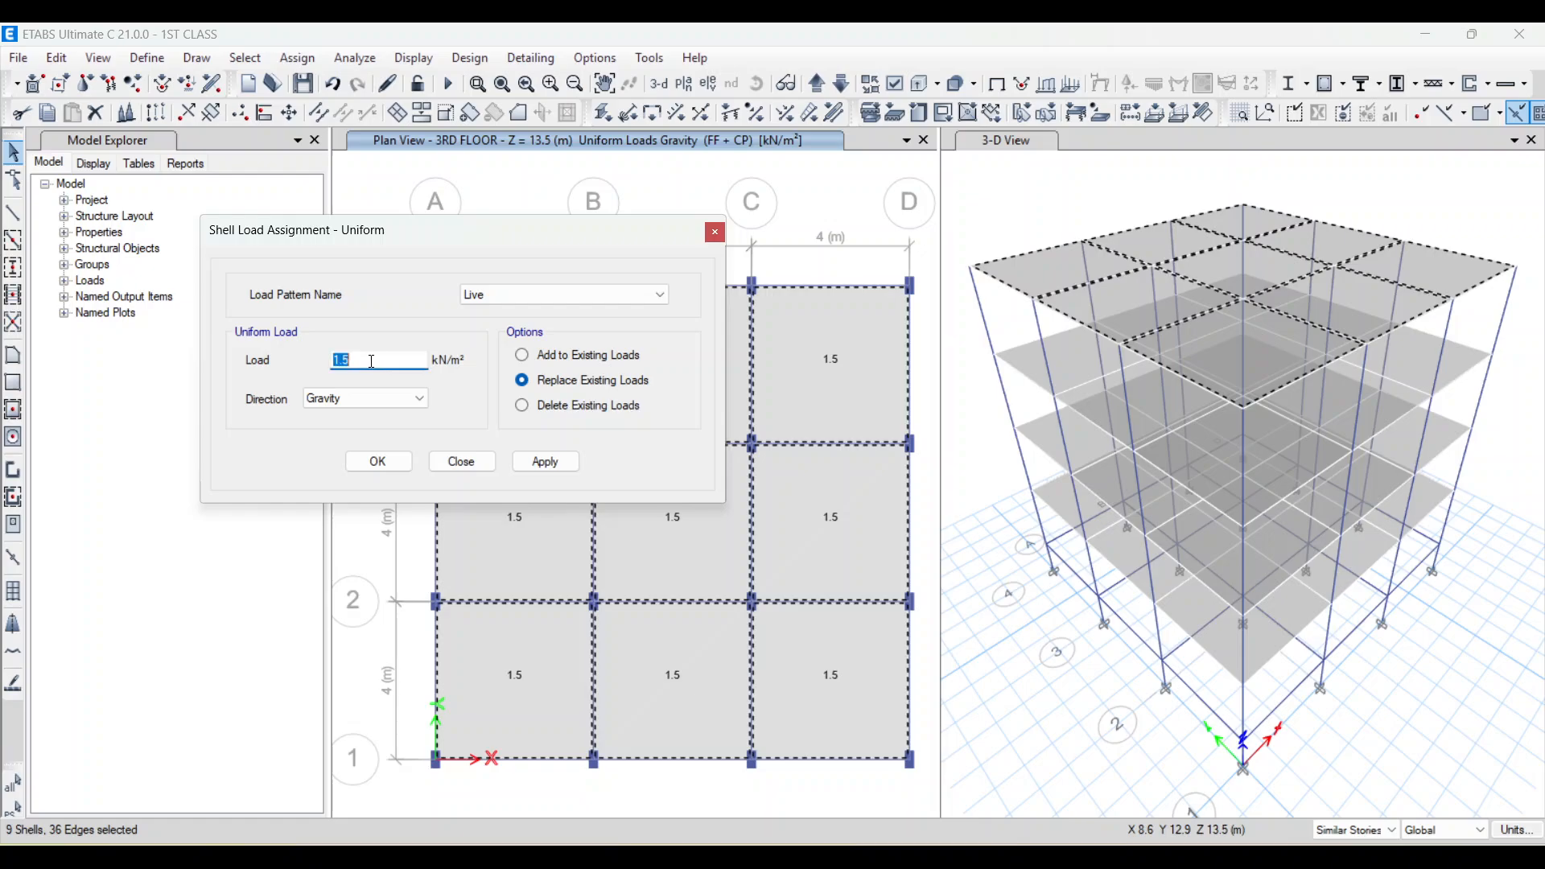
pyautogui.write('1')
pyautogui.click(562, 465)
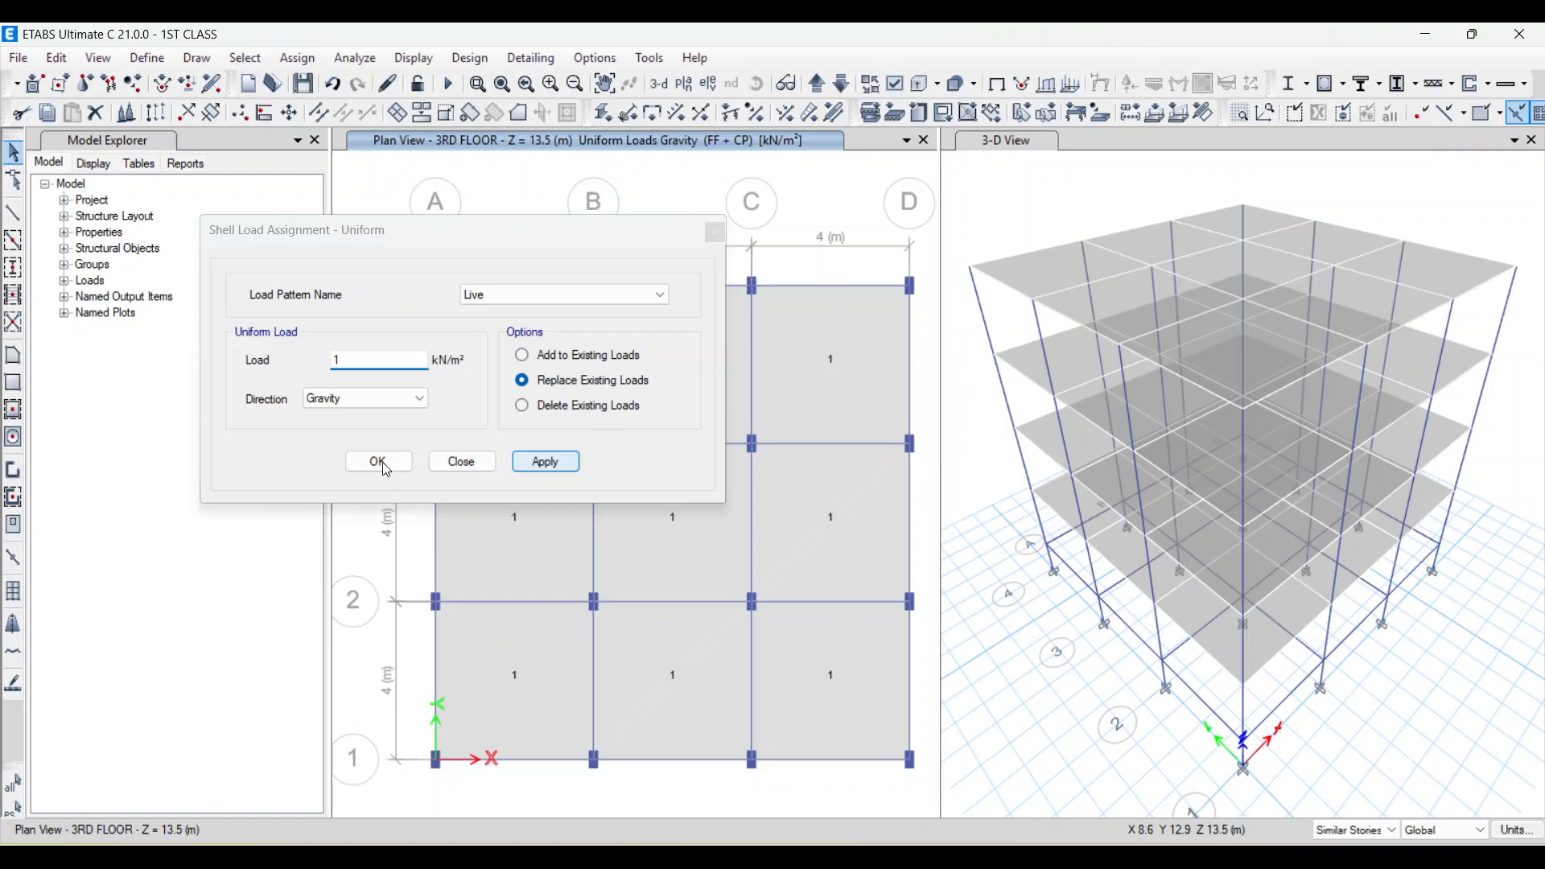
pyautogui.click(383, 465)
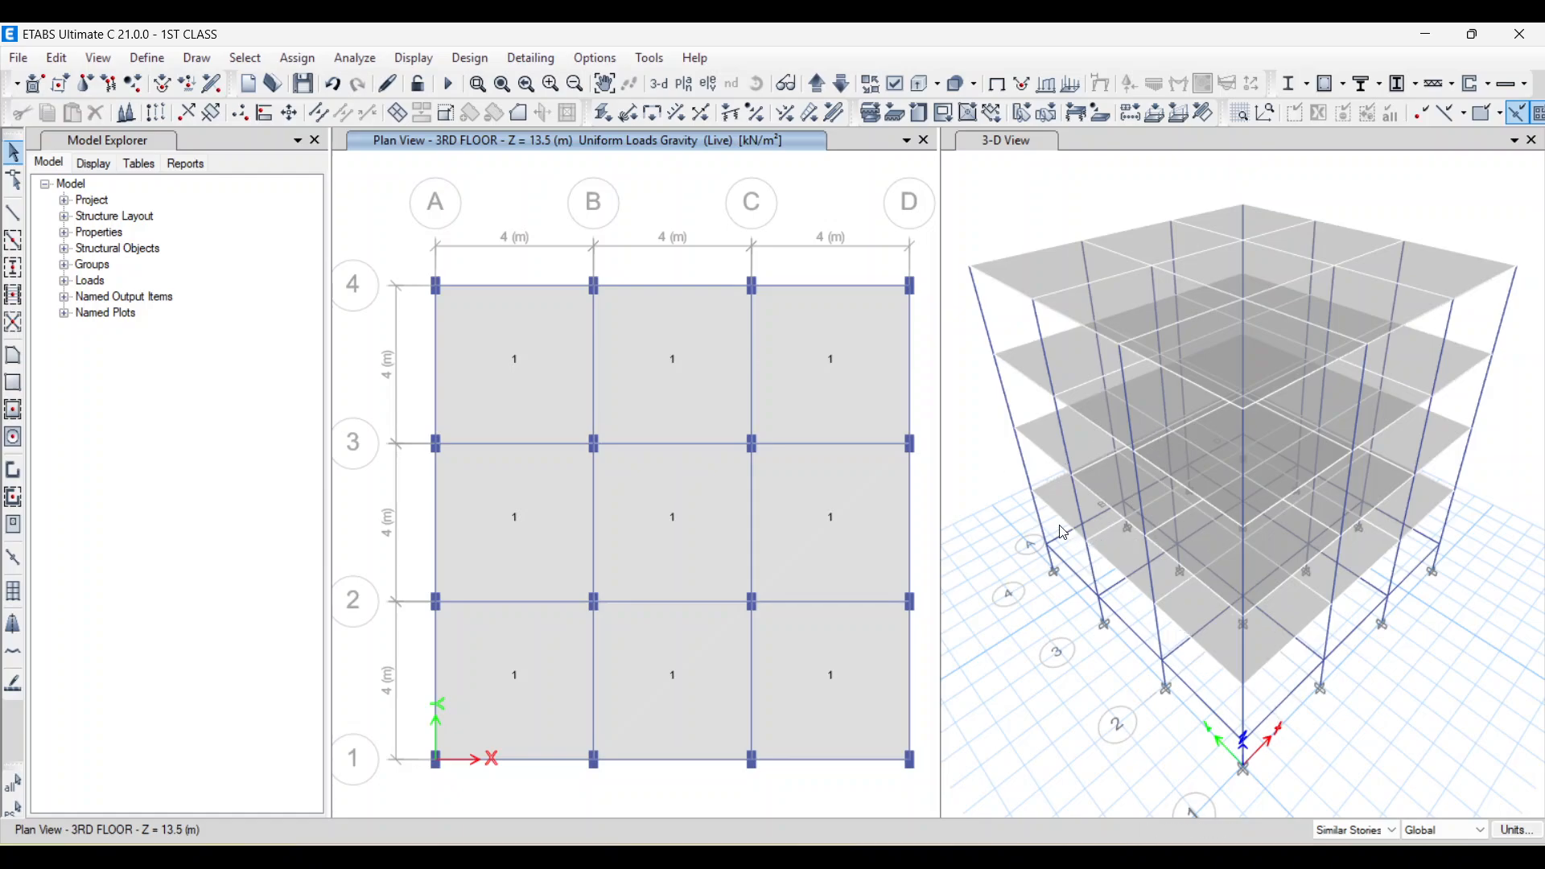
# - Move the plan view down to 2ND FLOOR and select all nine slab panels, including those on its similar stories
pyautogui.click(841, 84)
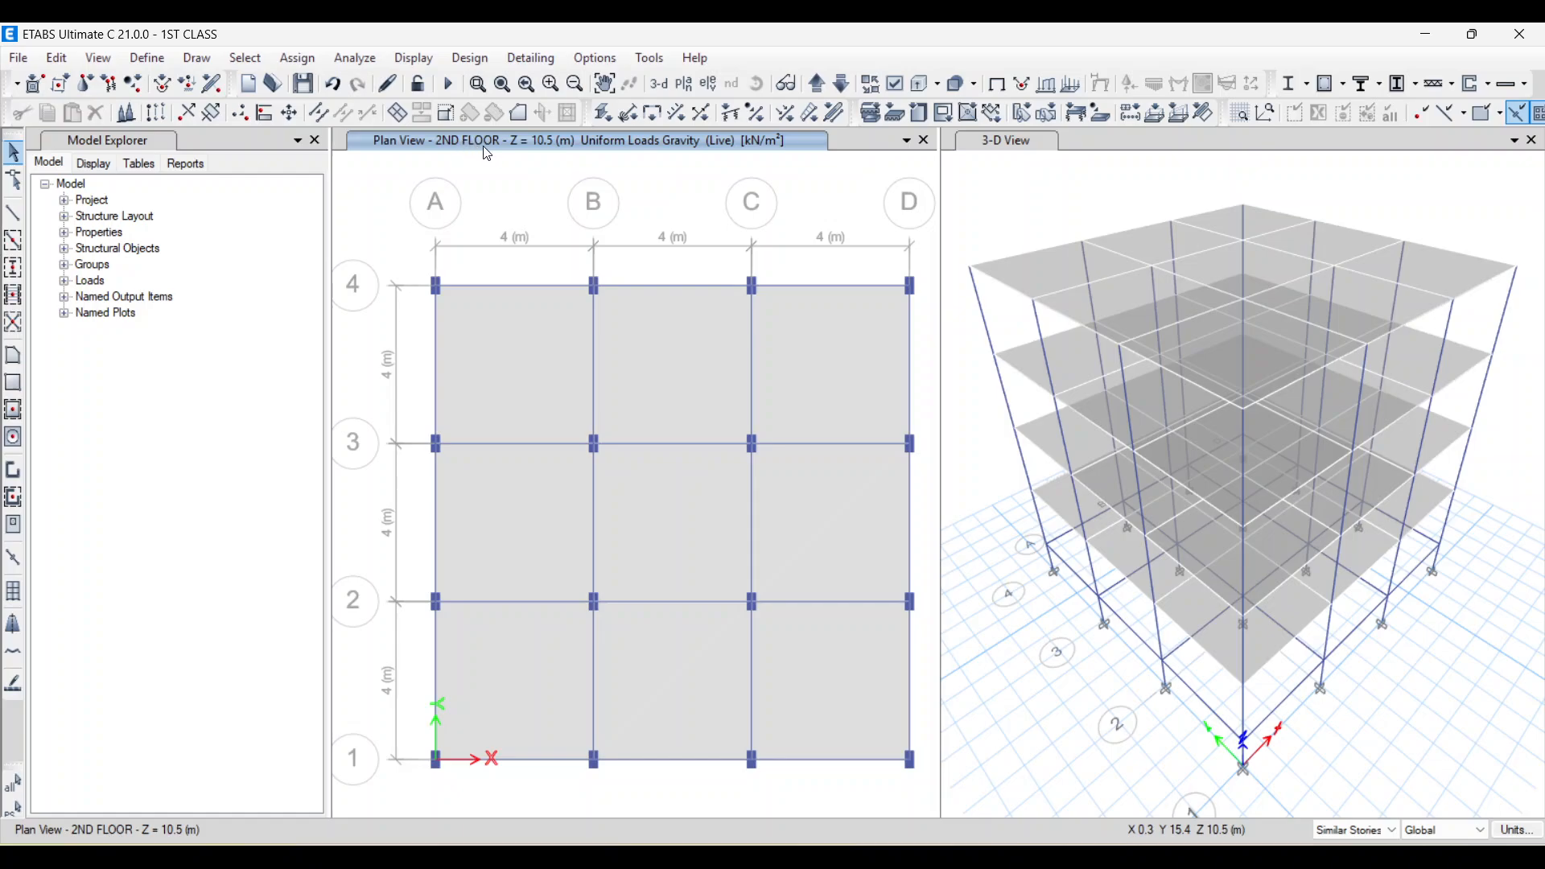
pyautogui.click(539, 369)
pyautogui.click(651, 351)
pyautogui.click(792, 378)
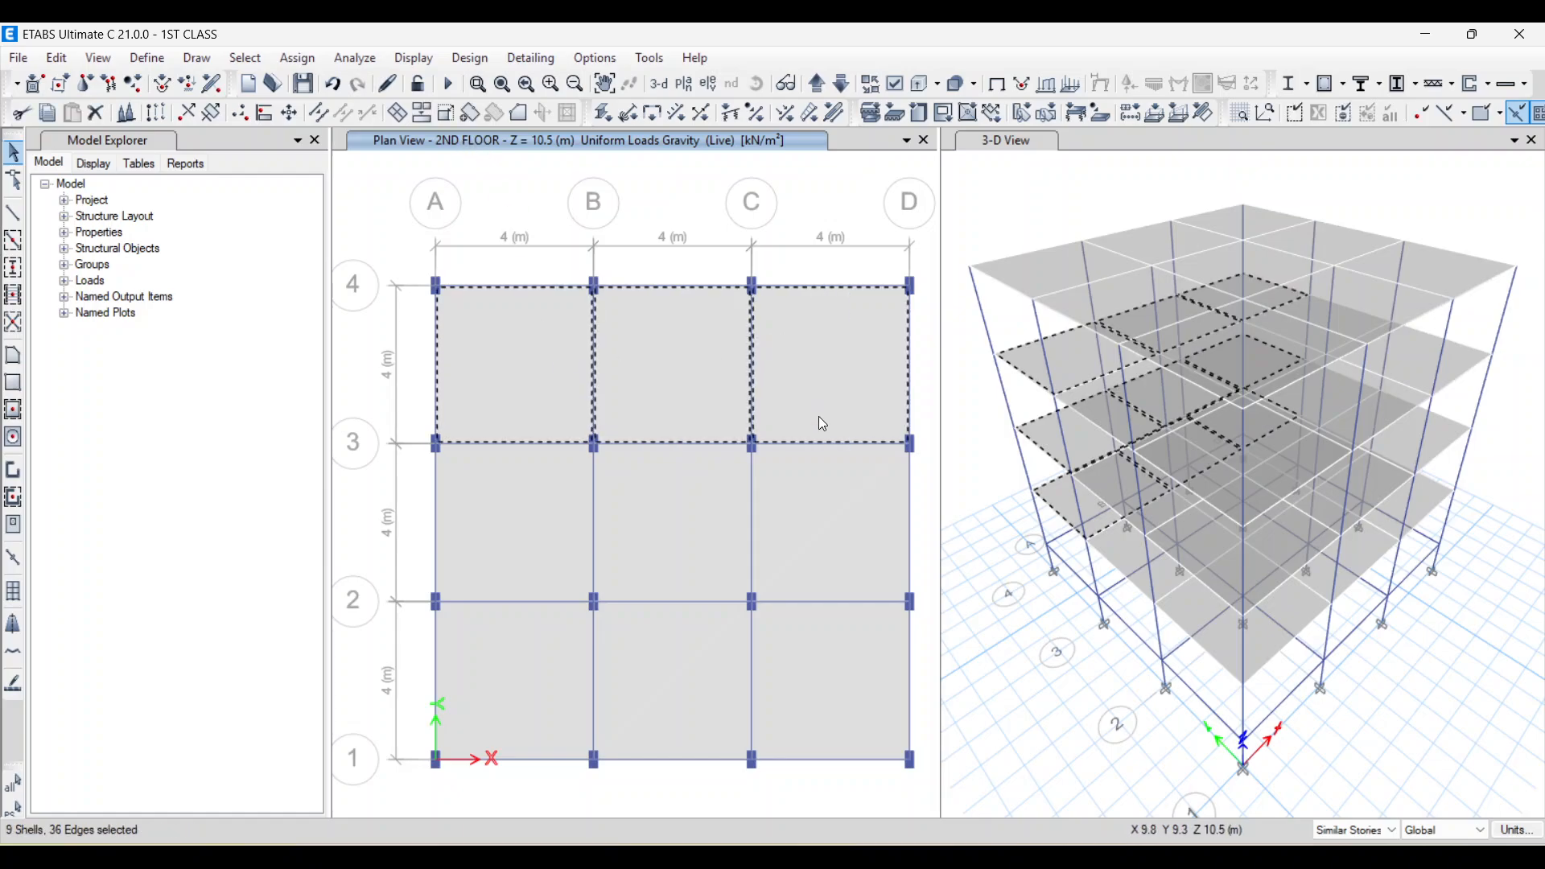
pyautogui.click(805, 499)
pyautogui.click(689, 571)
pyautogui.click(529, 523)
pyautogui.click(530, 656)
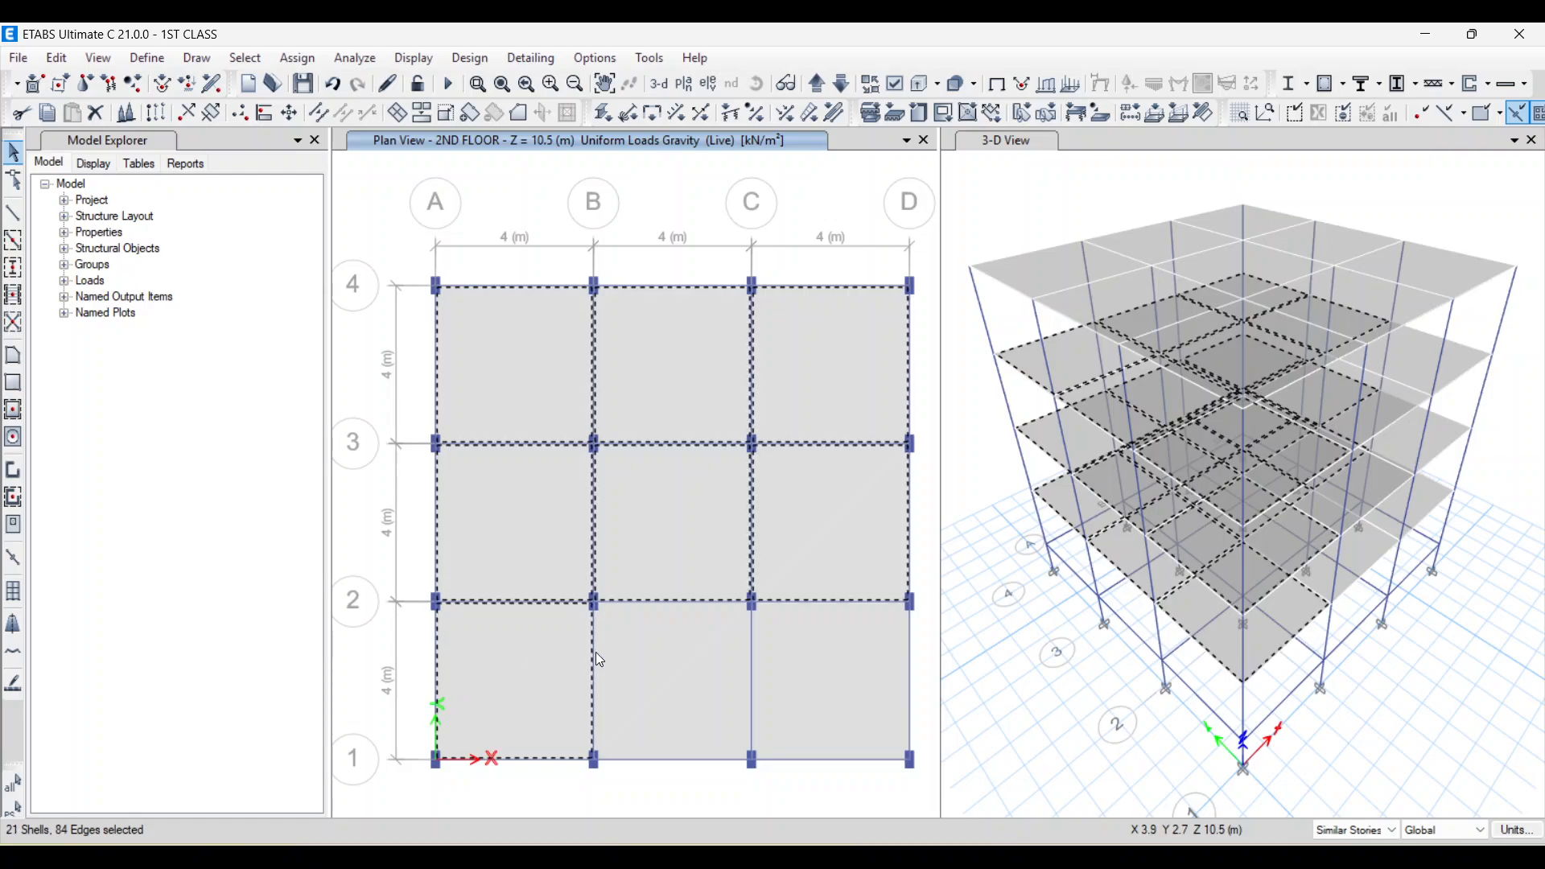
pyautogui.click(680, 668)
pyautogui.click(803, 635)
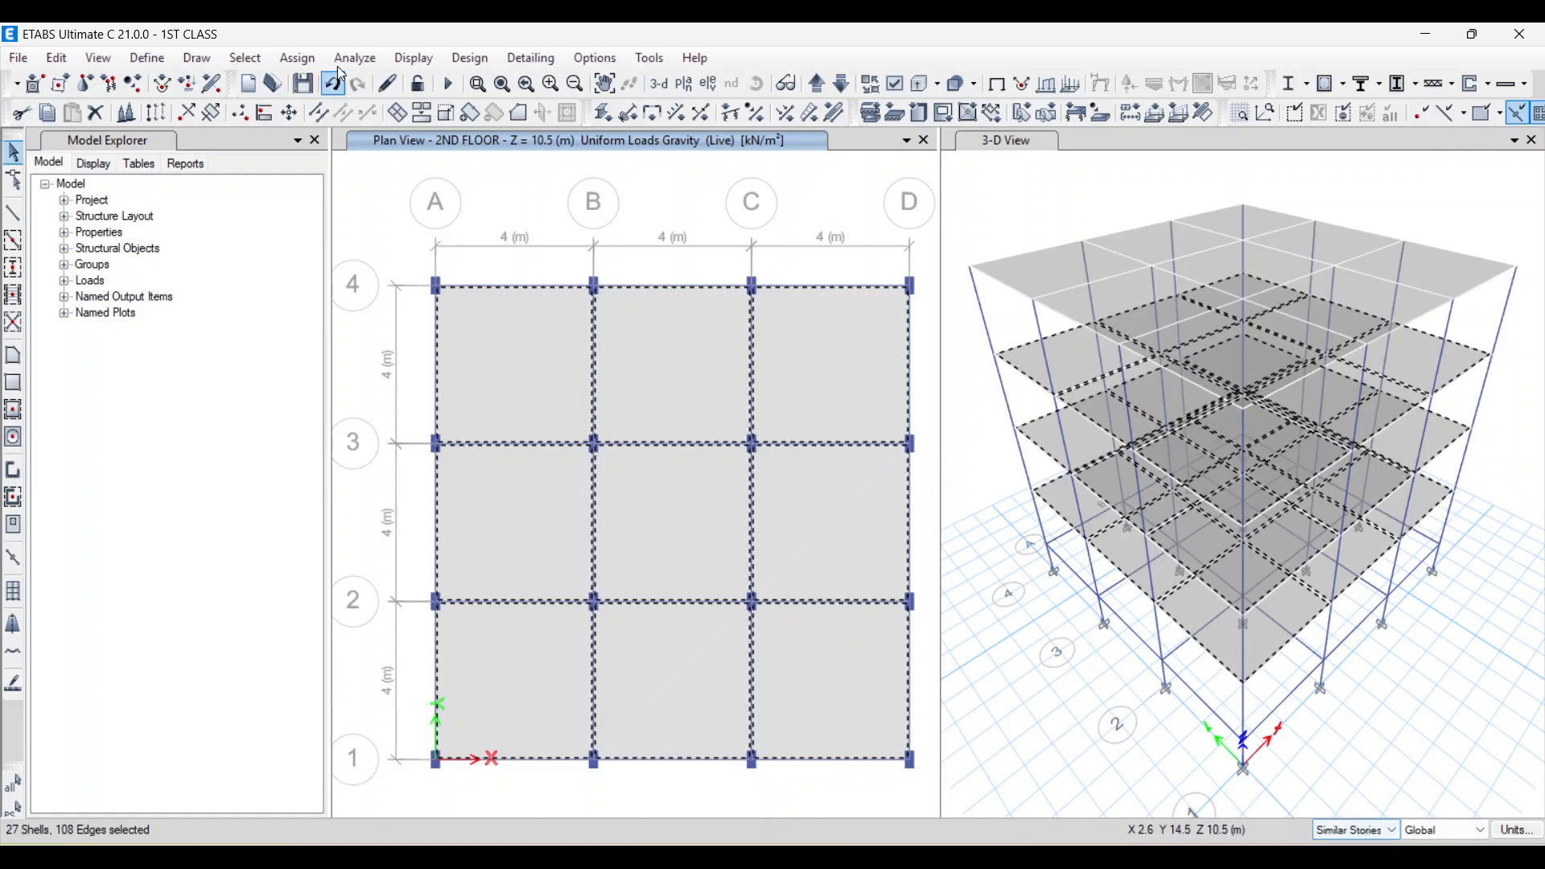
# - Assign a uniform gravity shell load of 2 kN/m² in the Live pattern to the selected slabs of the similar stories, replacing existing loads
pyautogui.click(286, 61)
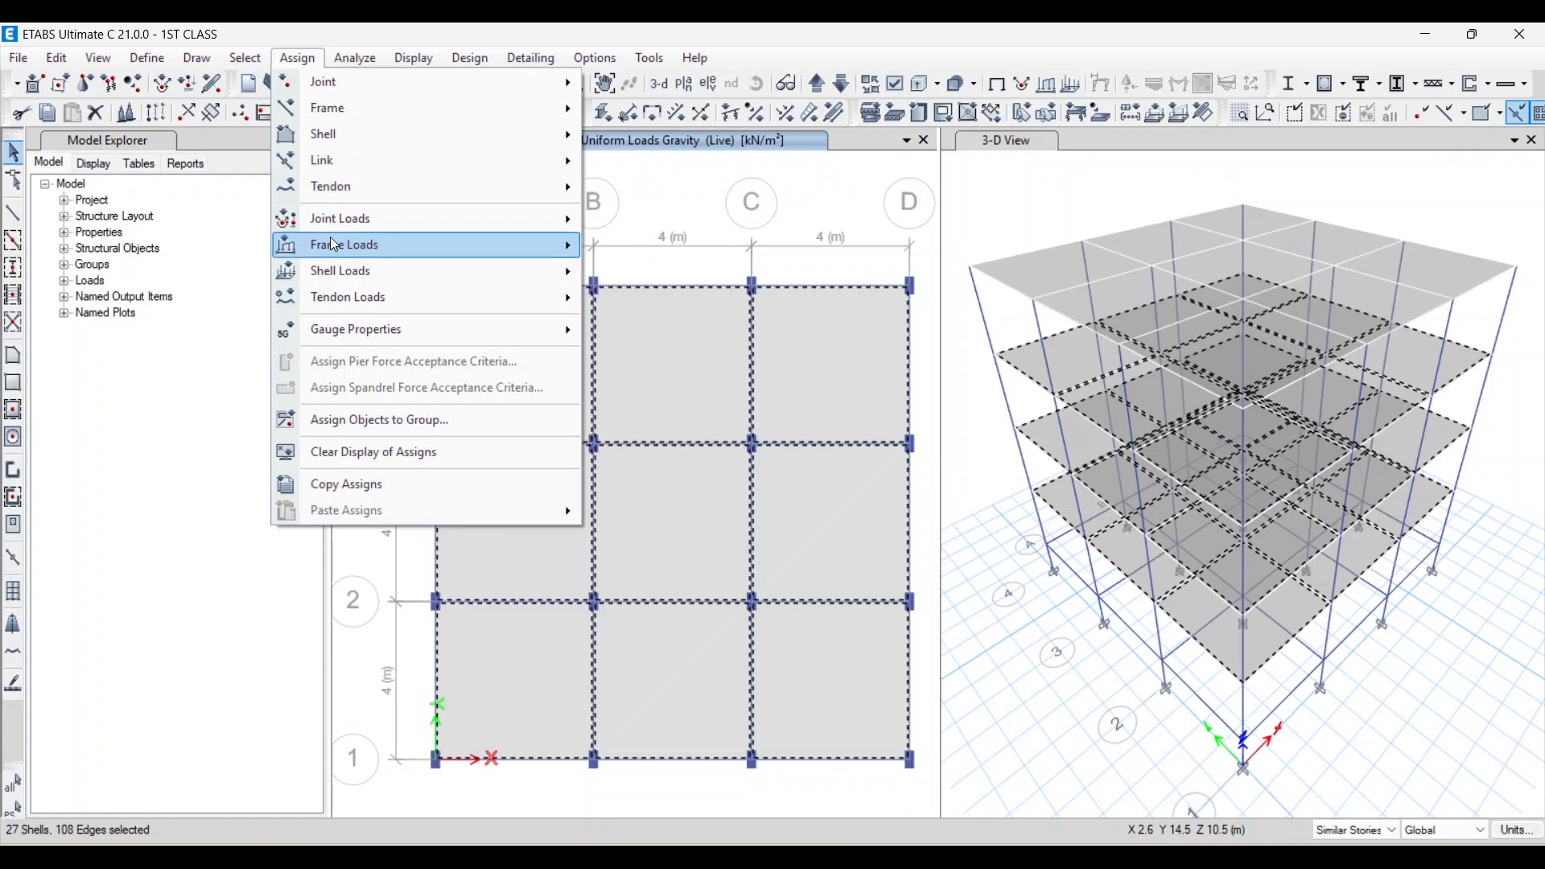
pyautogui.moveTo(334, 271)
pyautogui.click(637, 298)
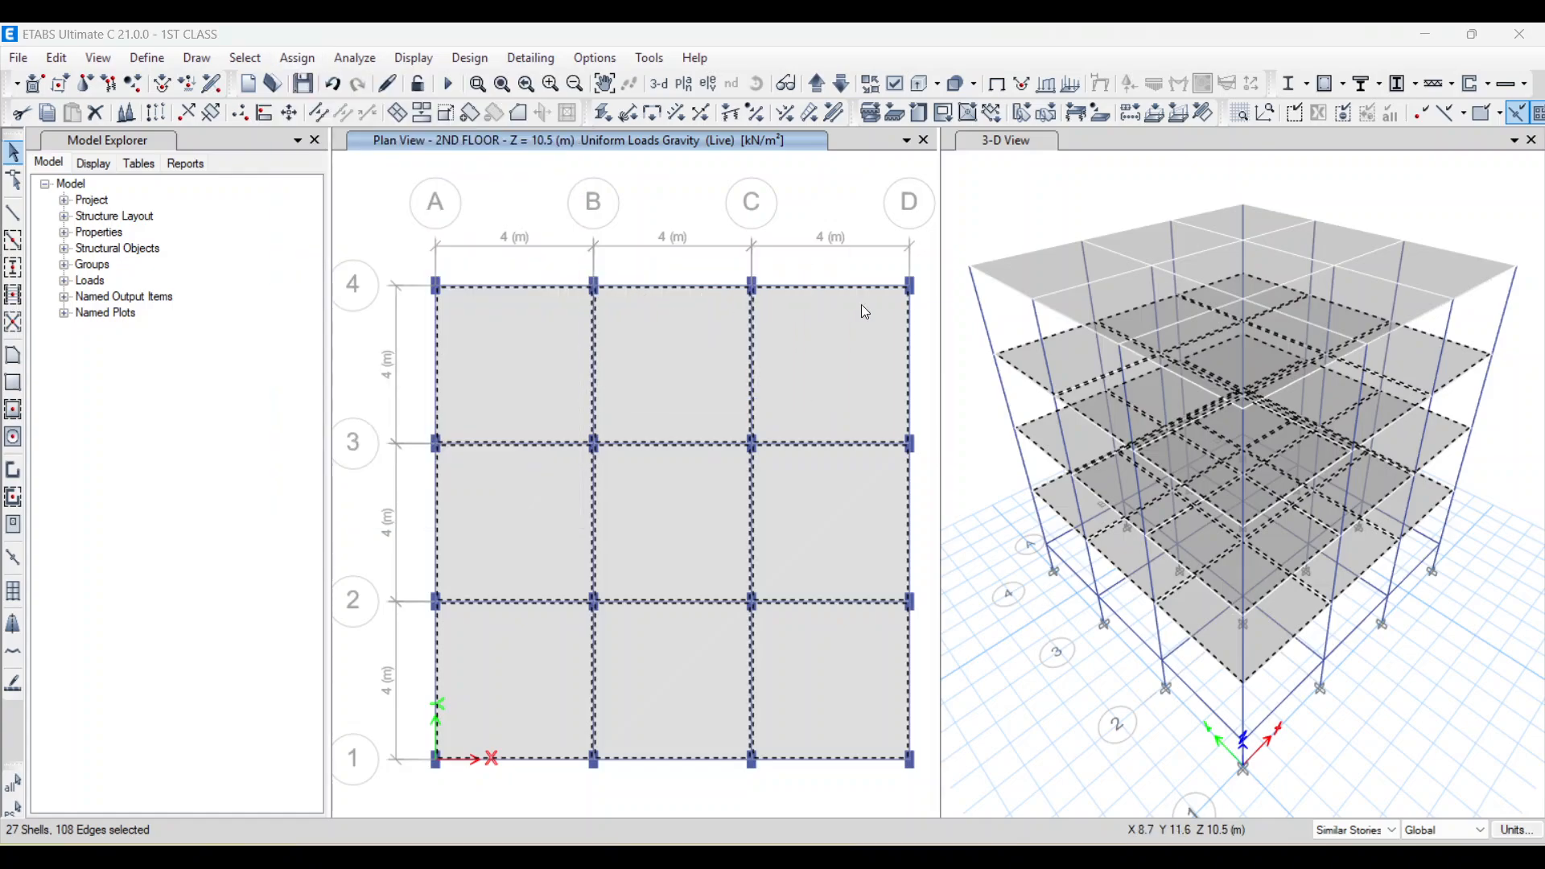
pyautogui.click(531, 301)
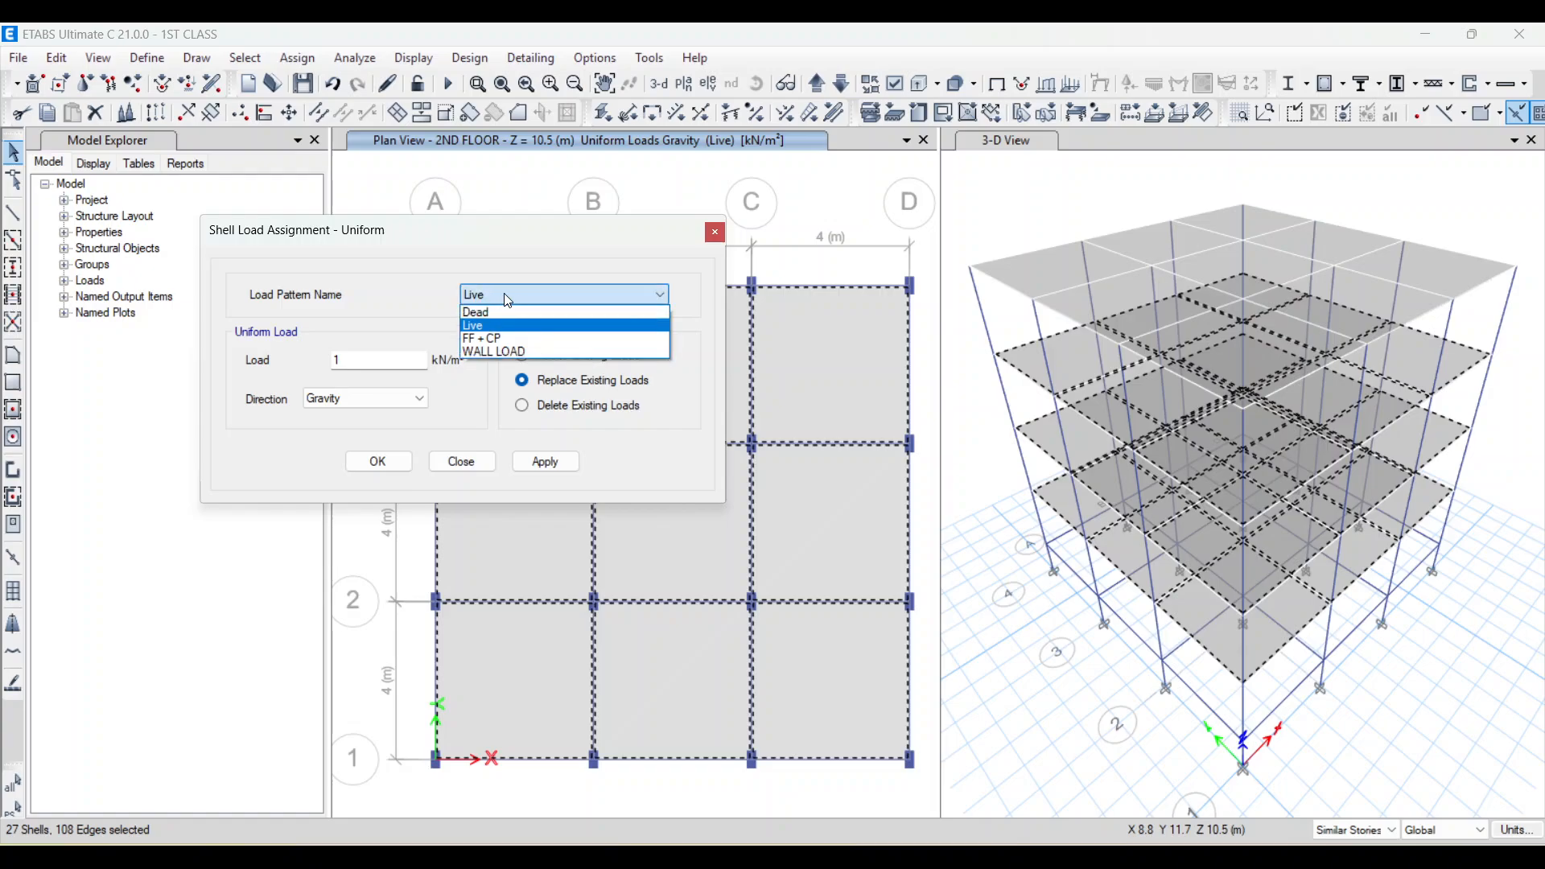
pyautogui.click(494, 332)
pyautogui.press('Tab')
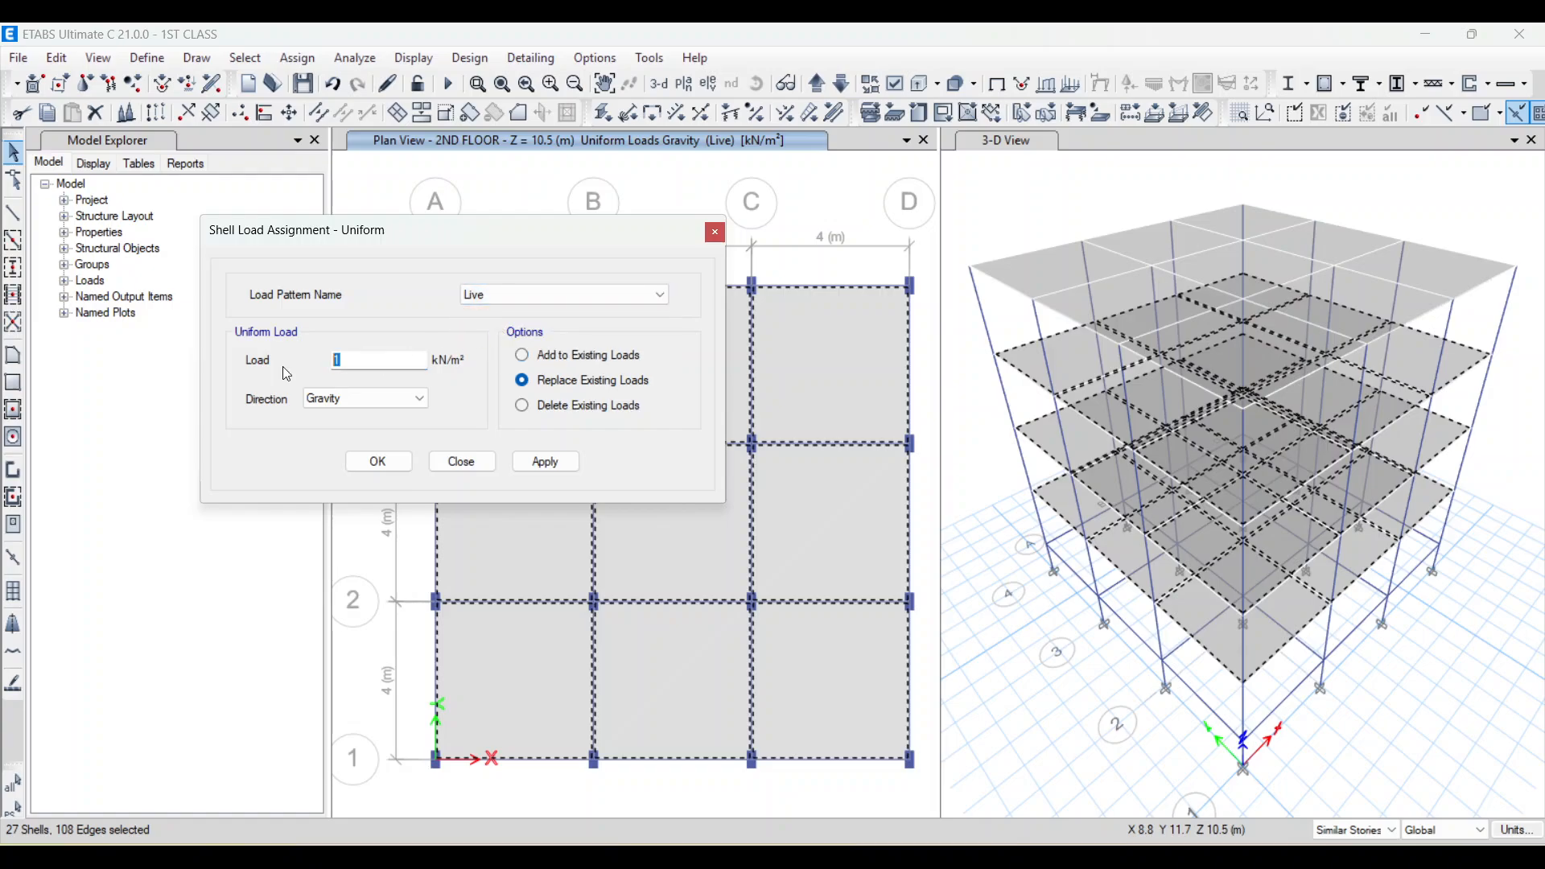
pyautogui.write('2')
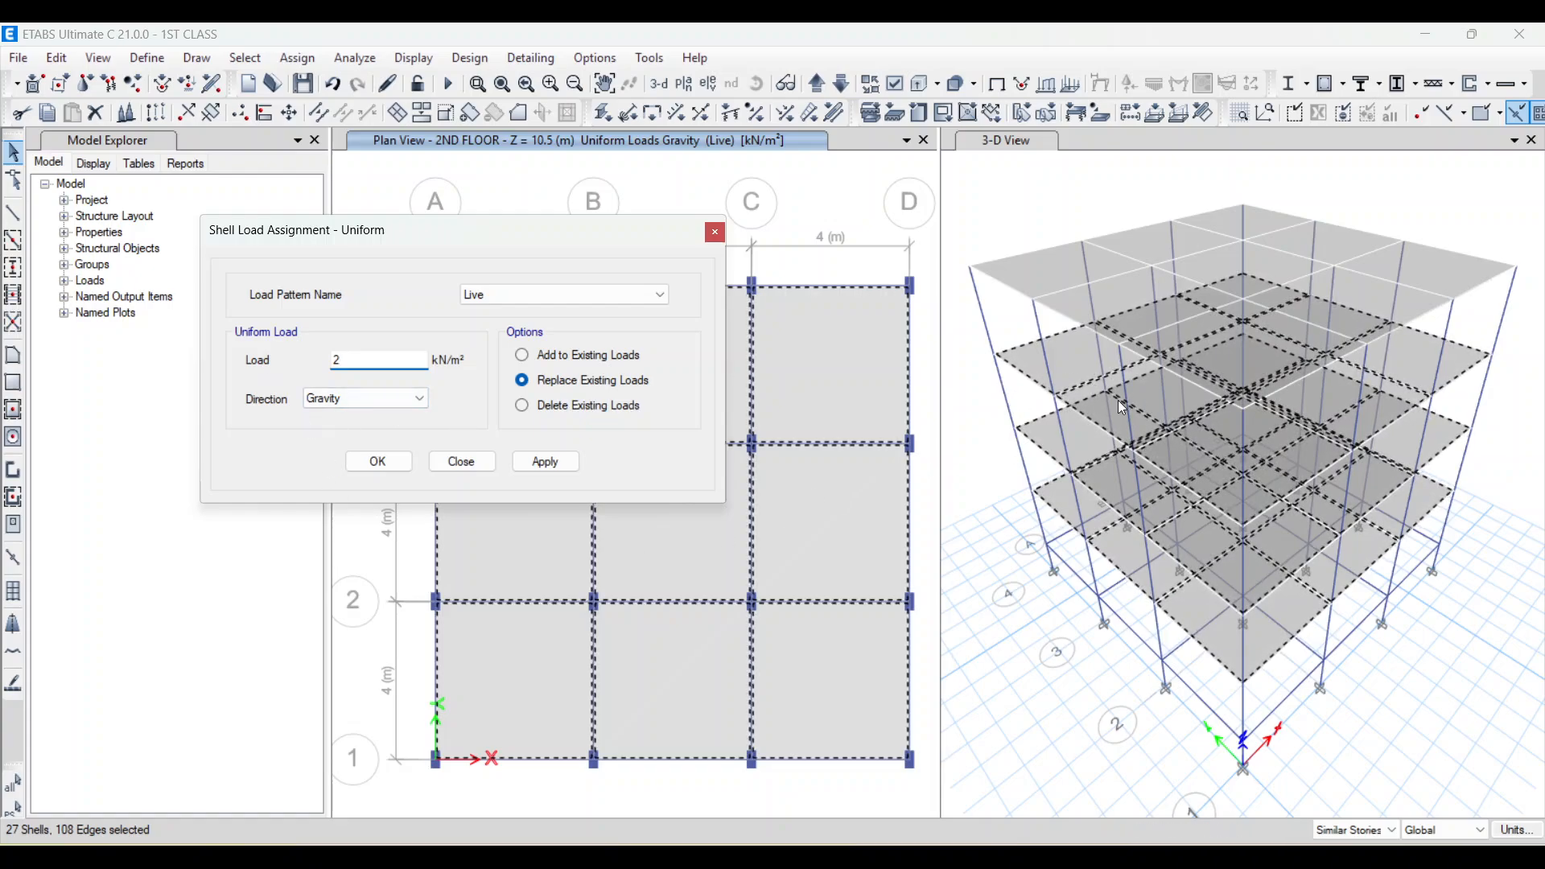
pyautogui.moveTo(598, 255); pyautogui.dragTo(560, 174)
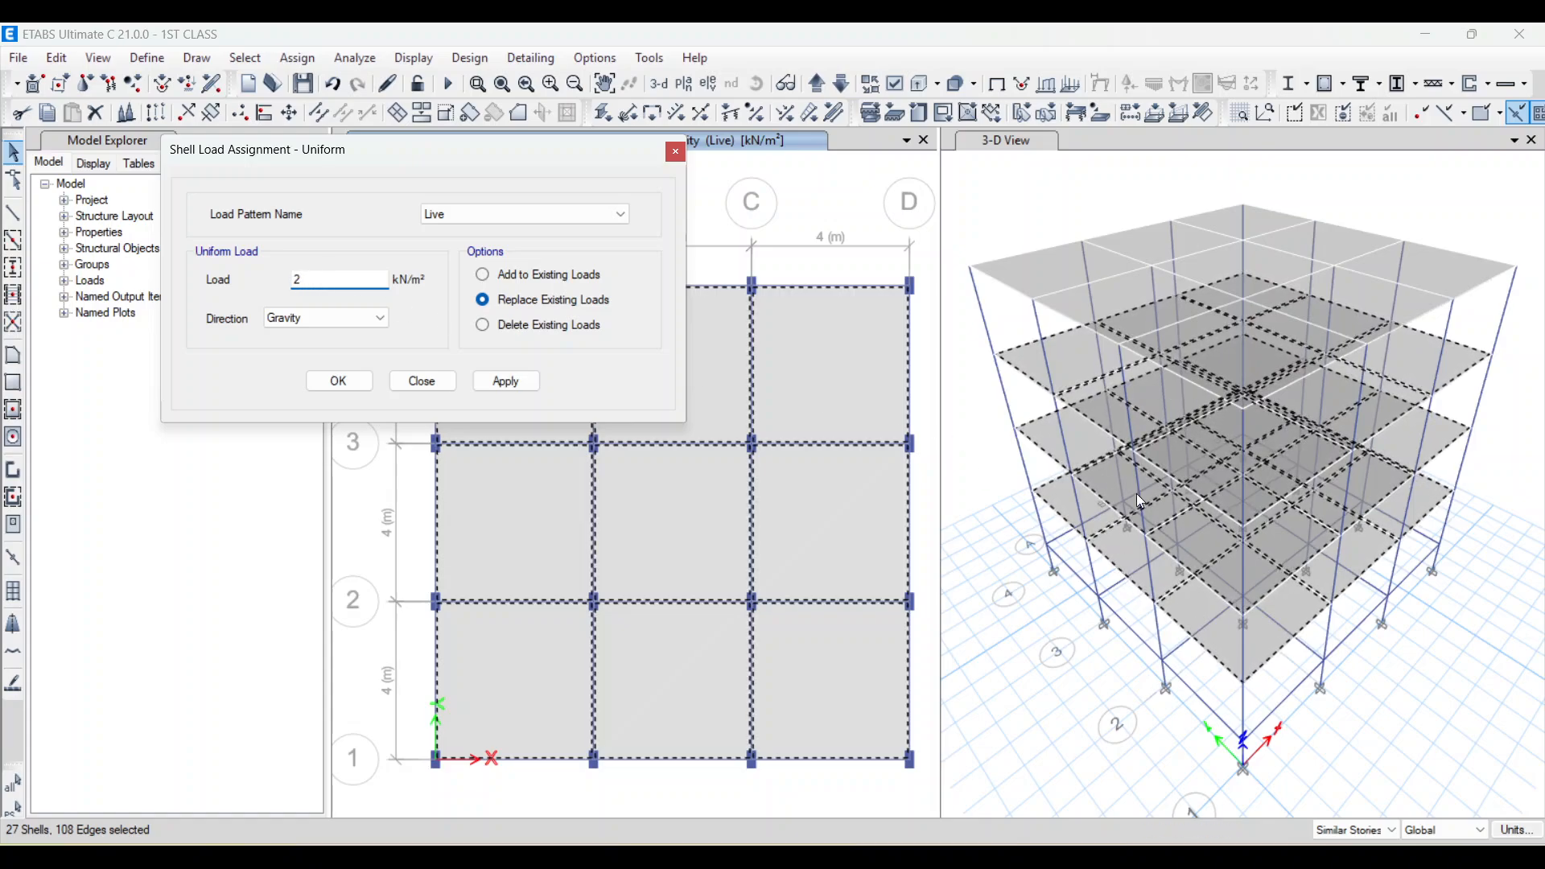
pyautogui.click(507, 381)
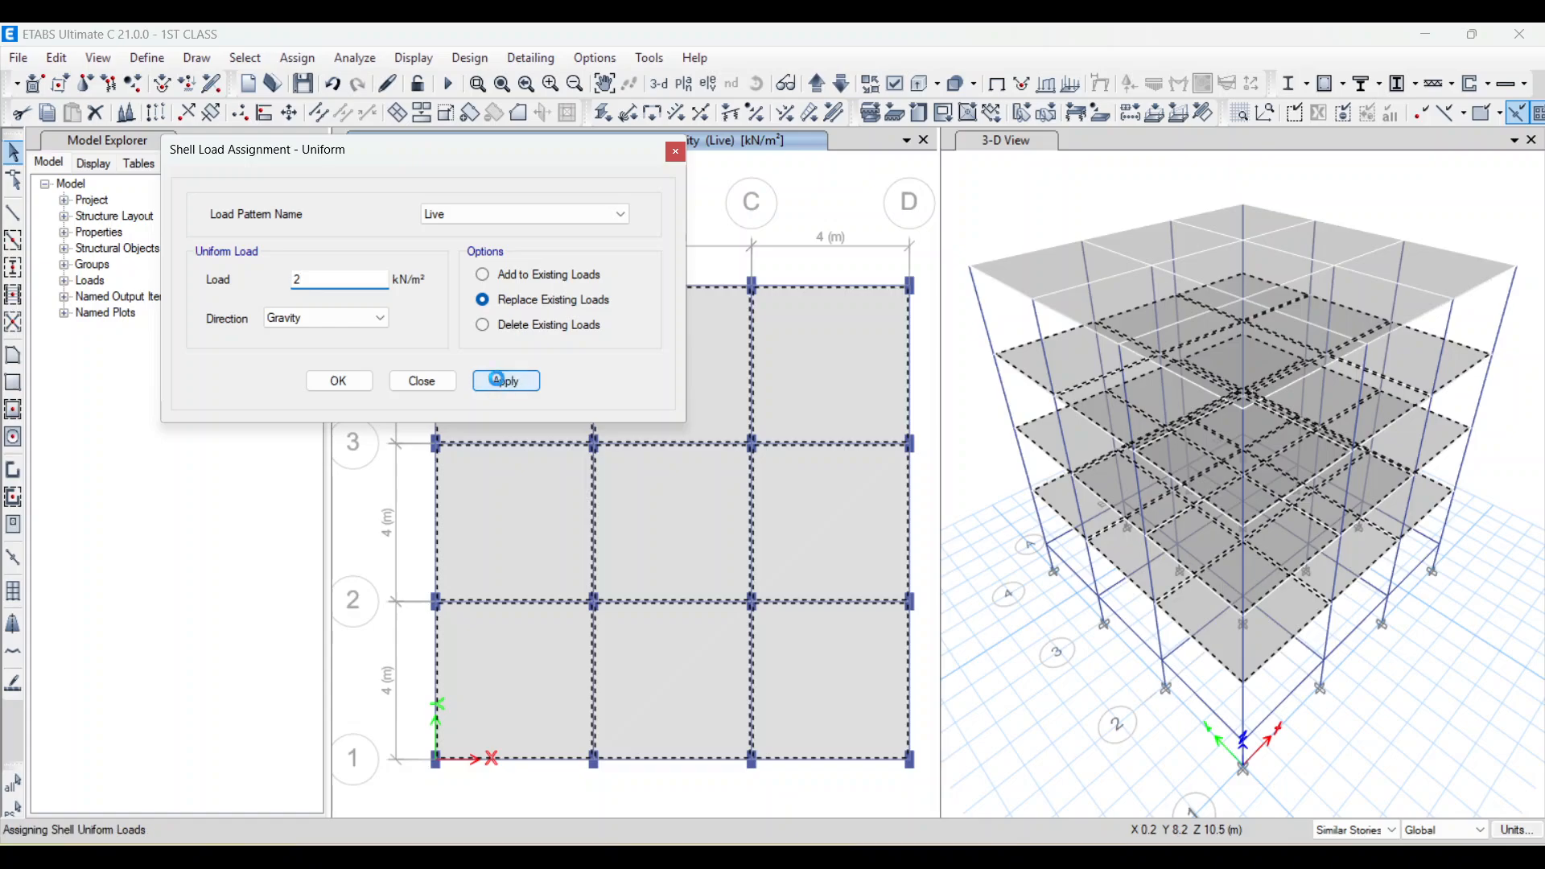
pyautogui.click(340, 381)
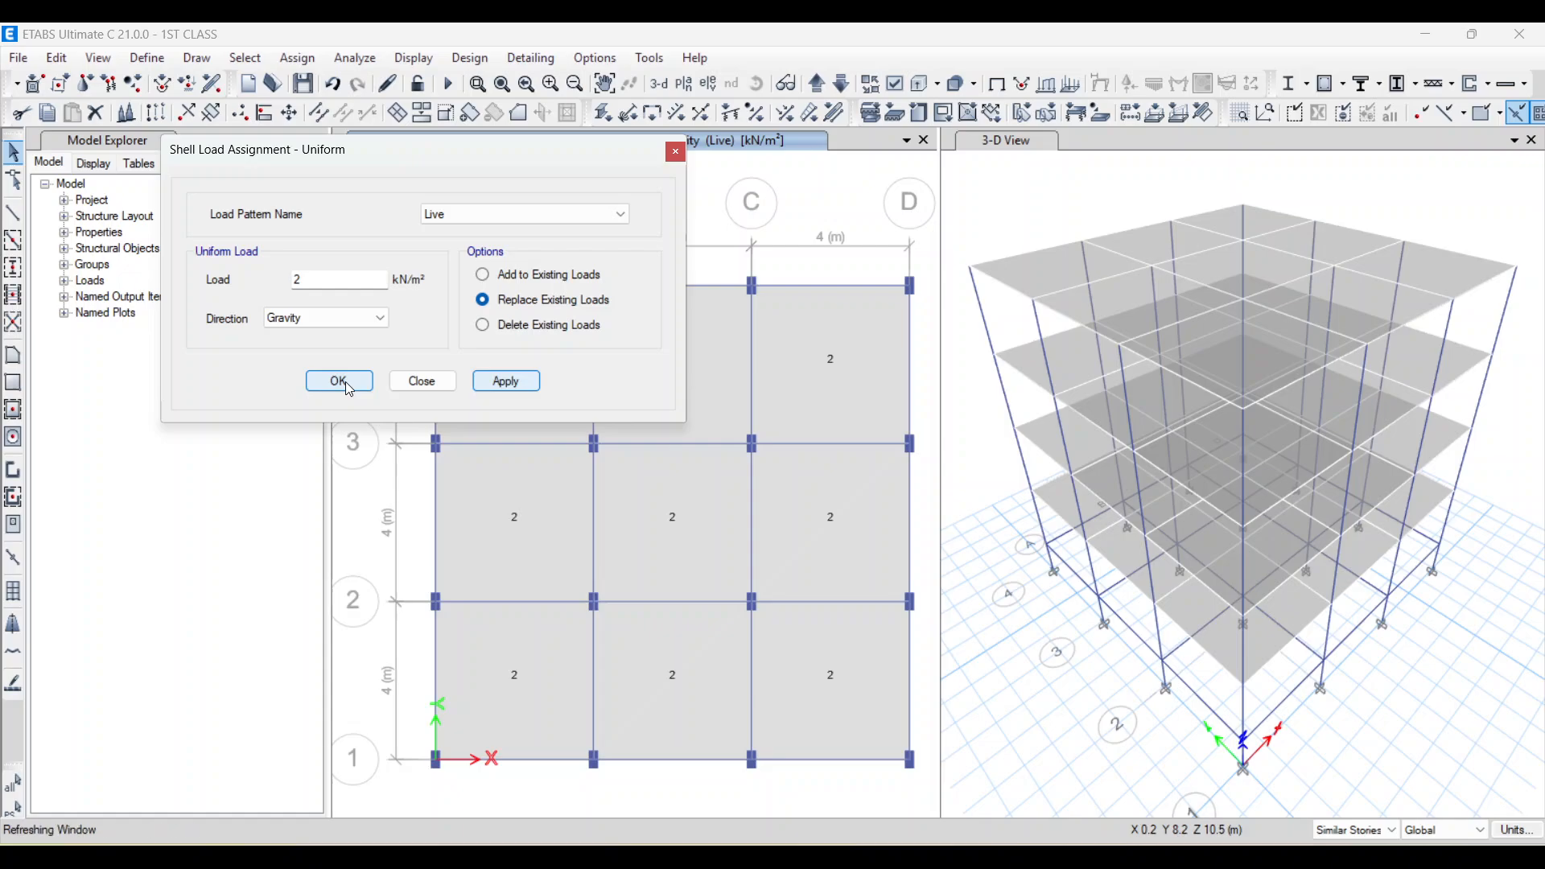
pyautogui.click(340, 381)
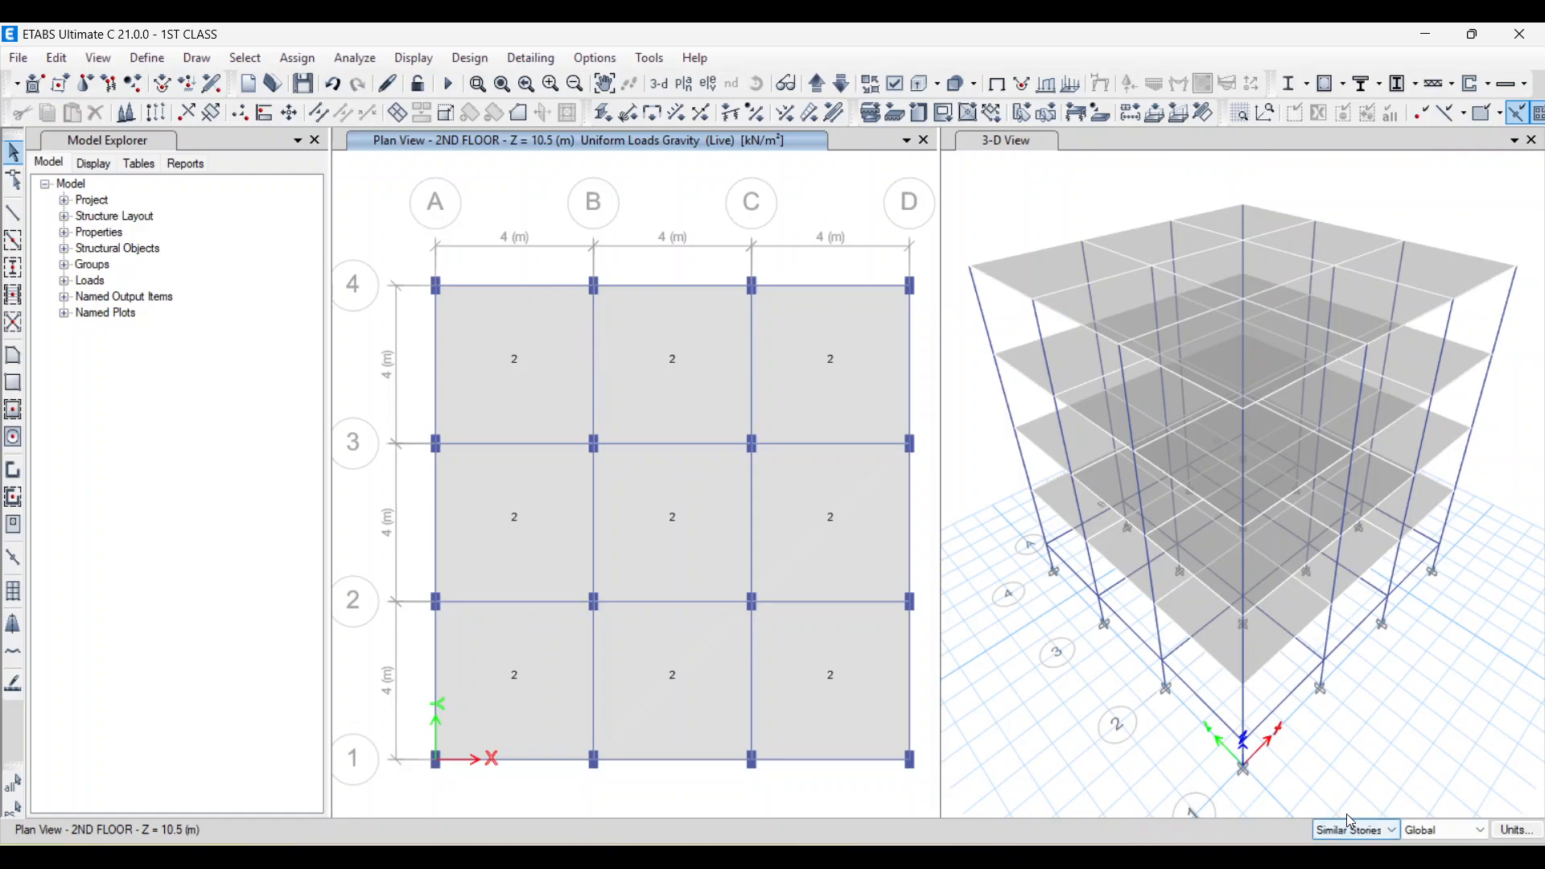
# - Start a distributed frame load assignment and choose WALL LOAD as its load pattern
pyautogui.click(298, 59)
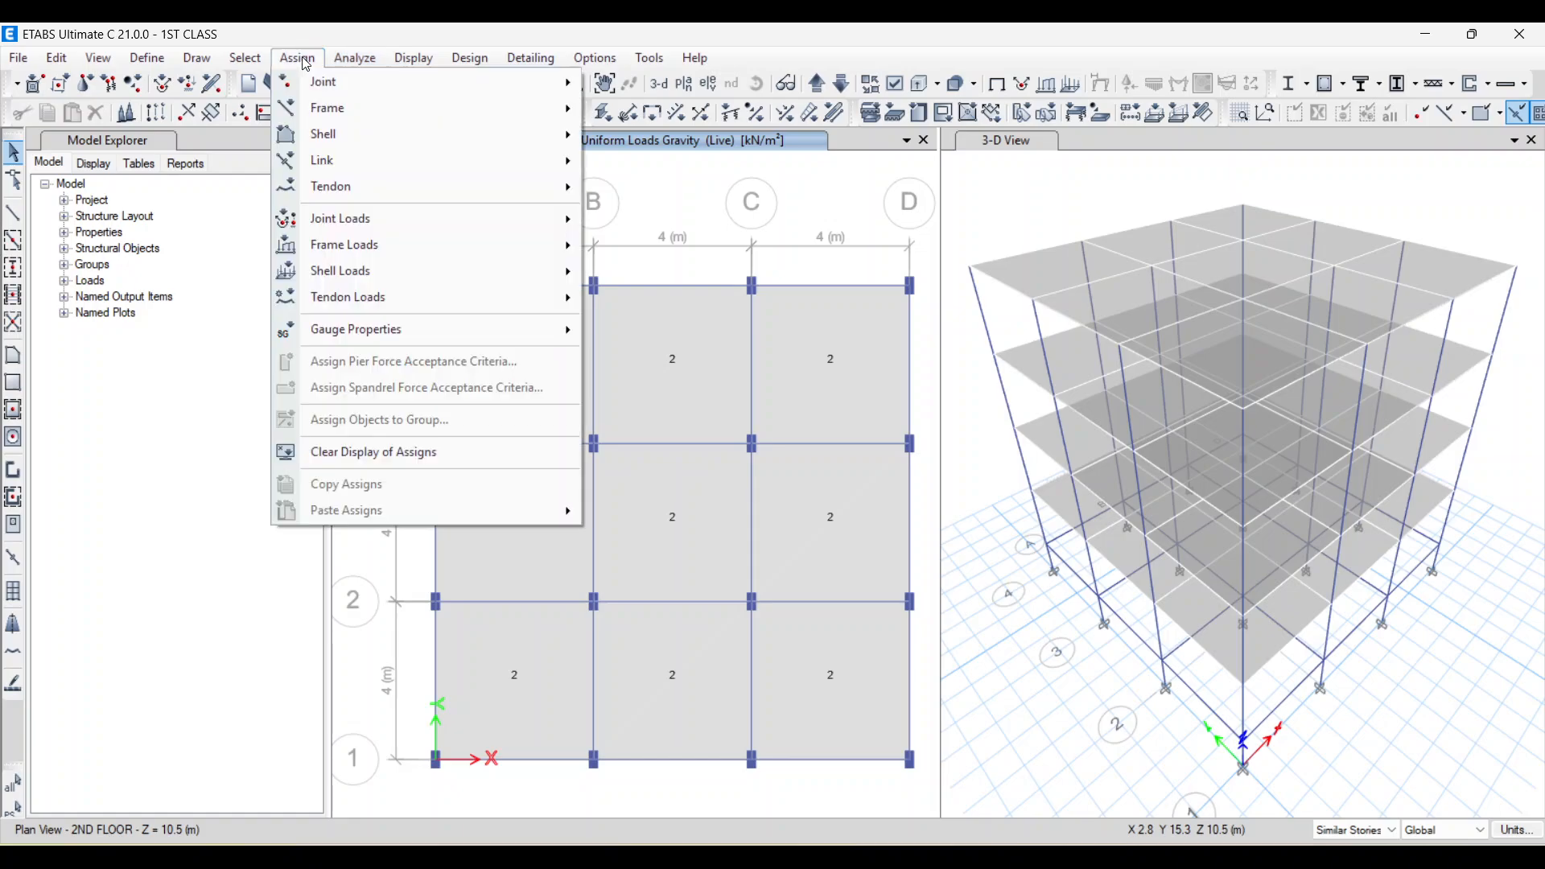
pyautogui.moveTo(342, 246)
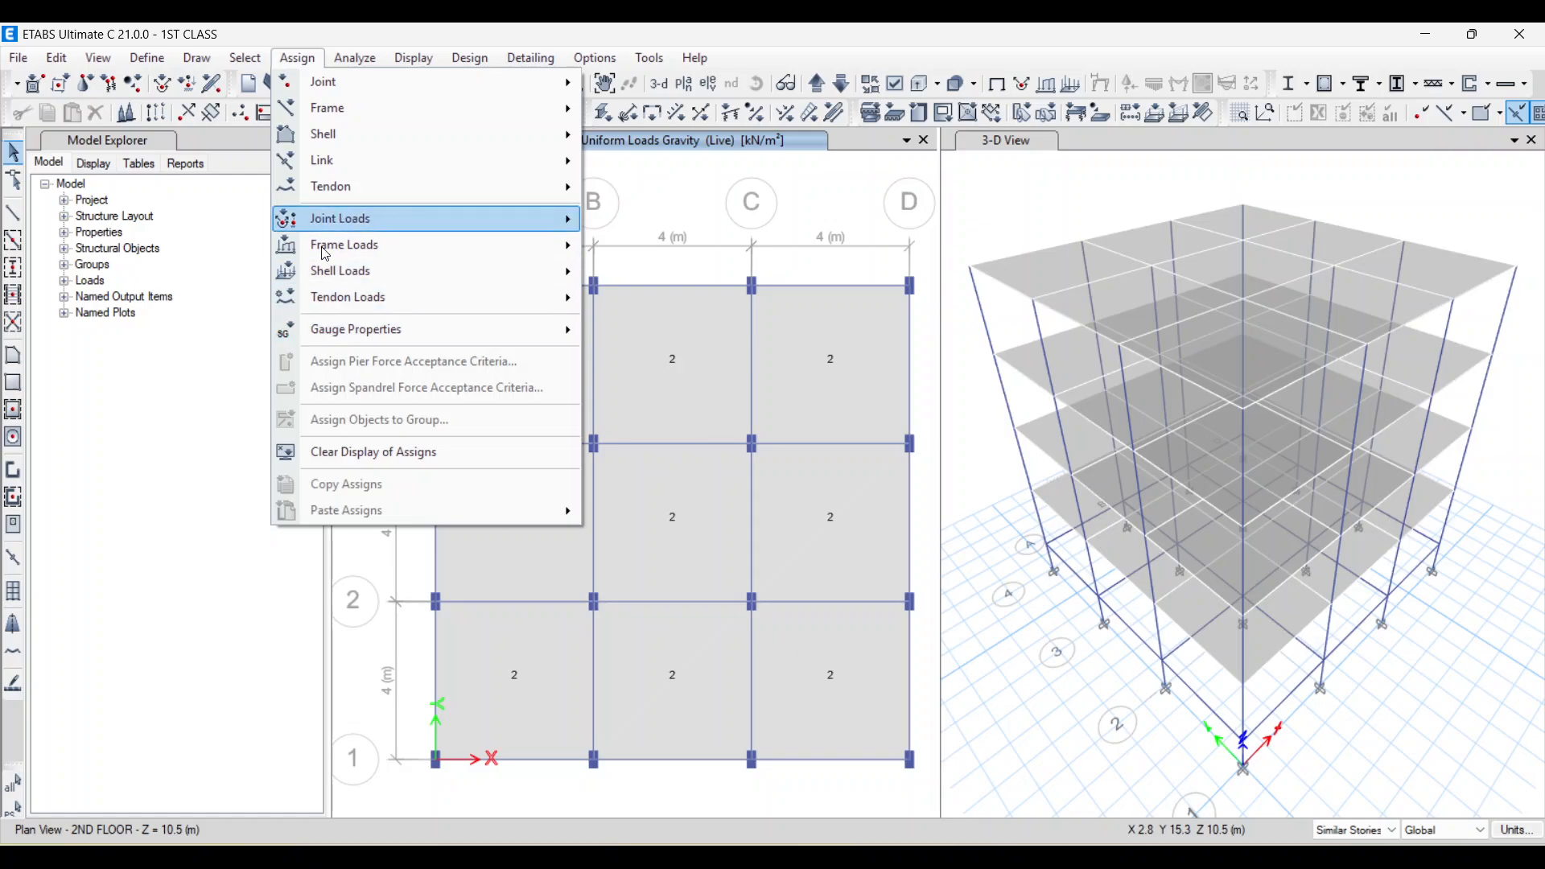
pyautogui.moveTo(396, 249)
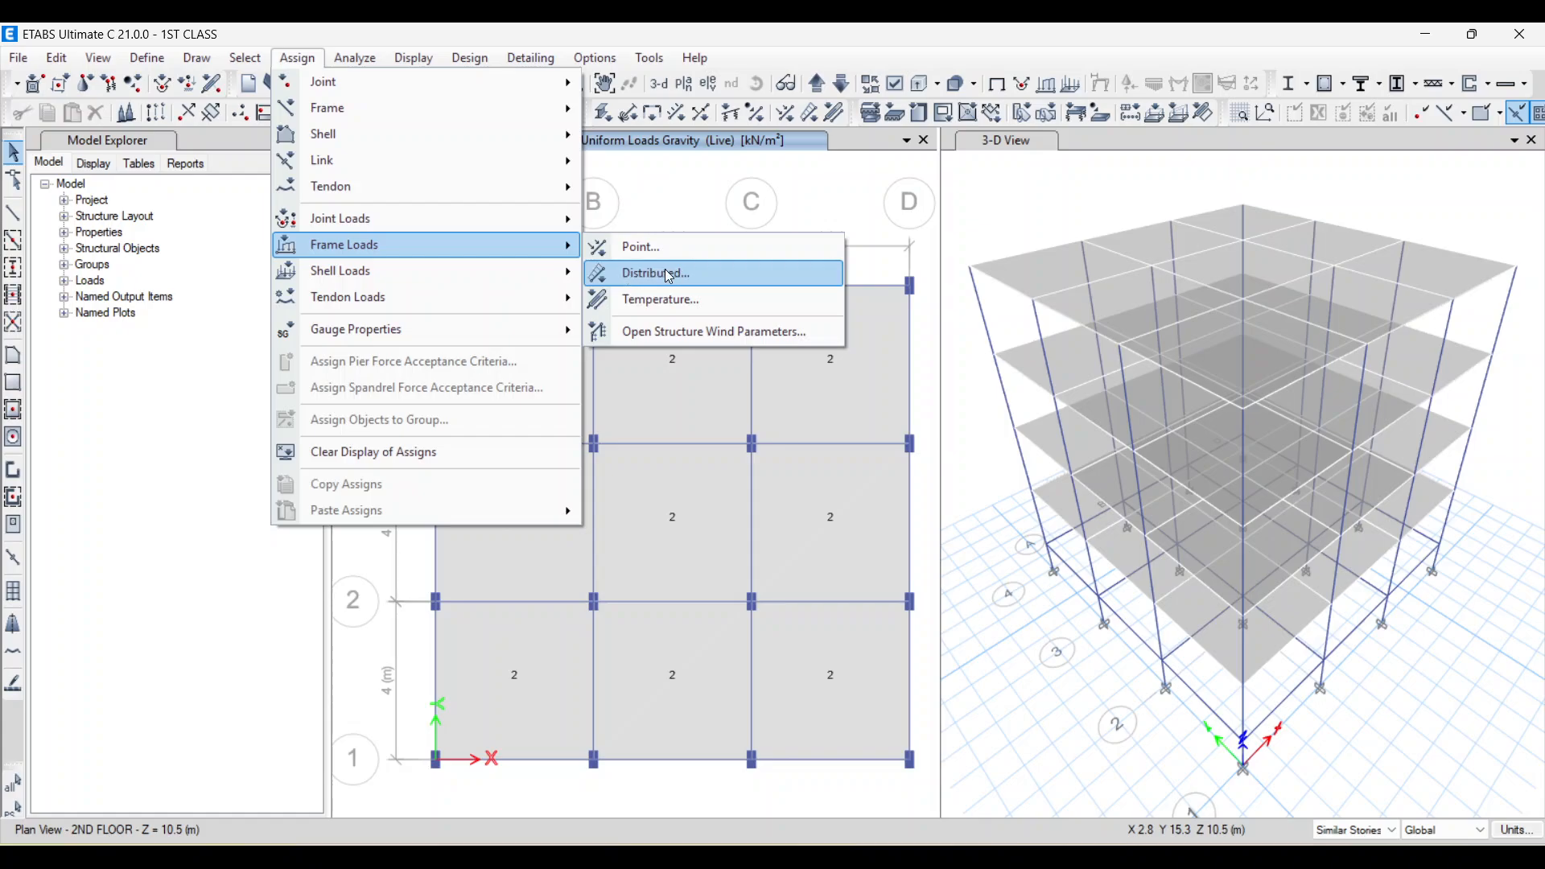
pyautogui.click(684, 276)
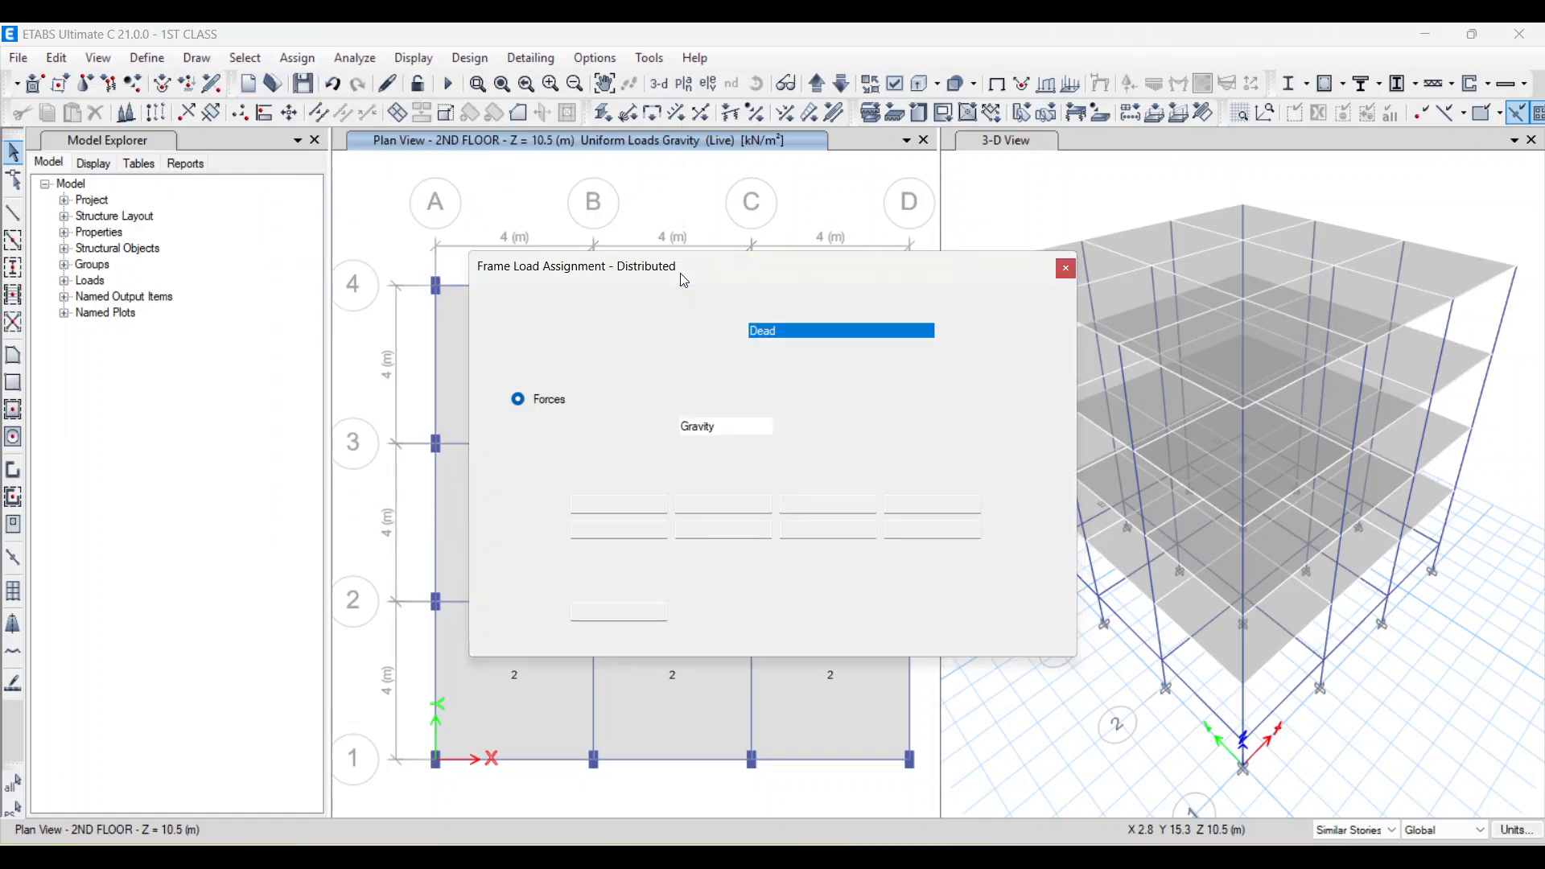
pyautogui.click(903, 335)
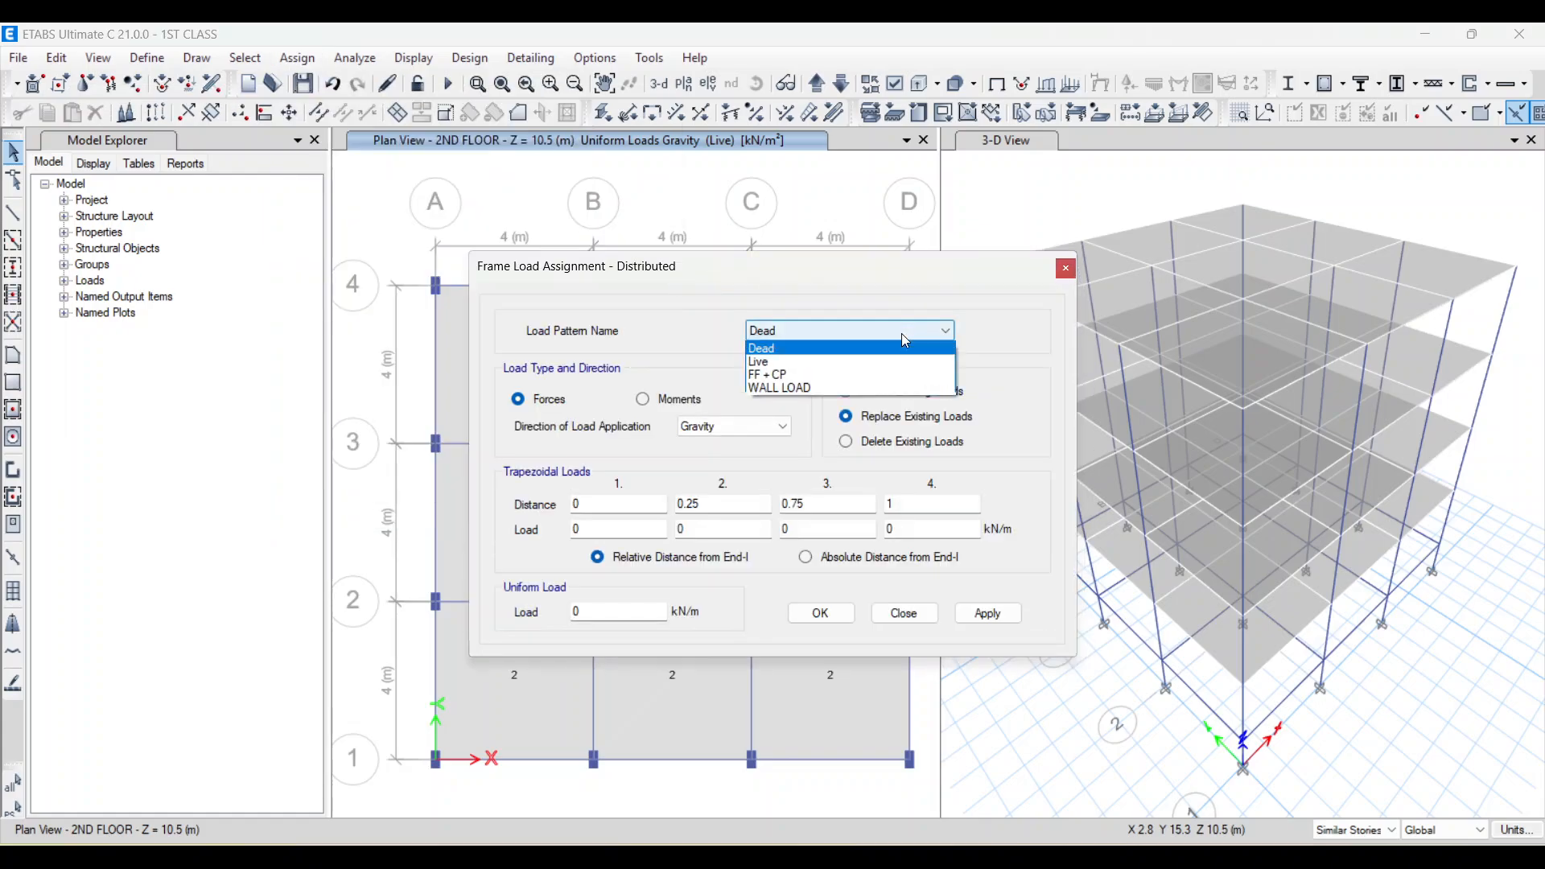
pyautogui.click(777, 387)
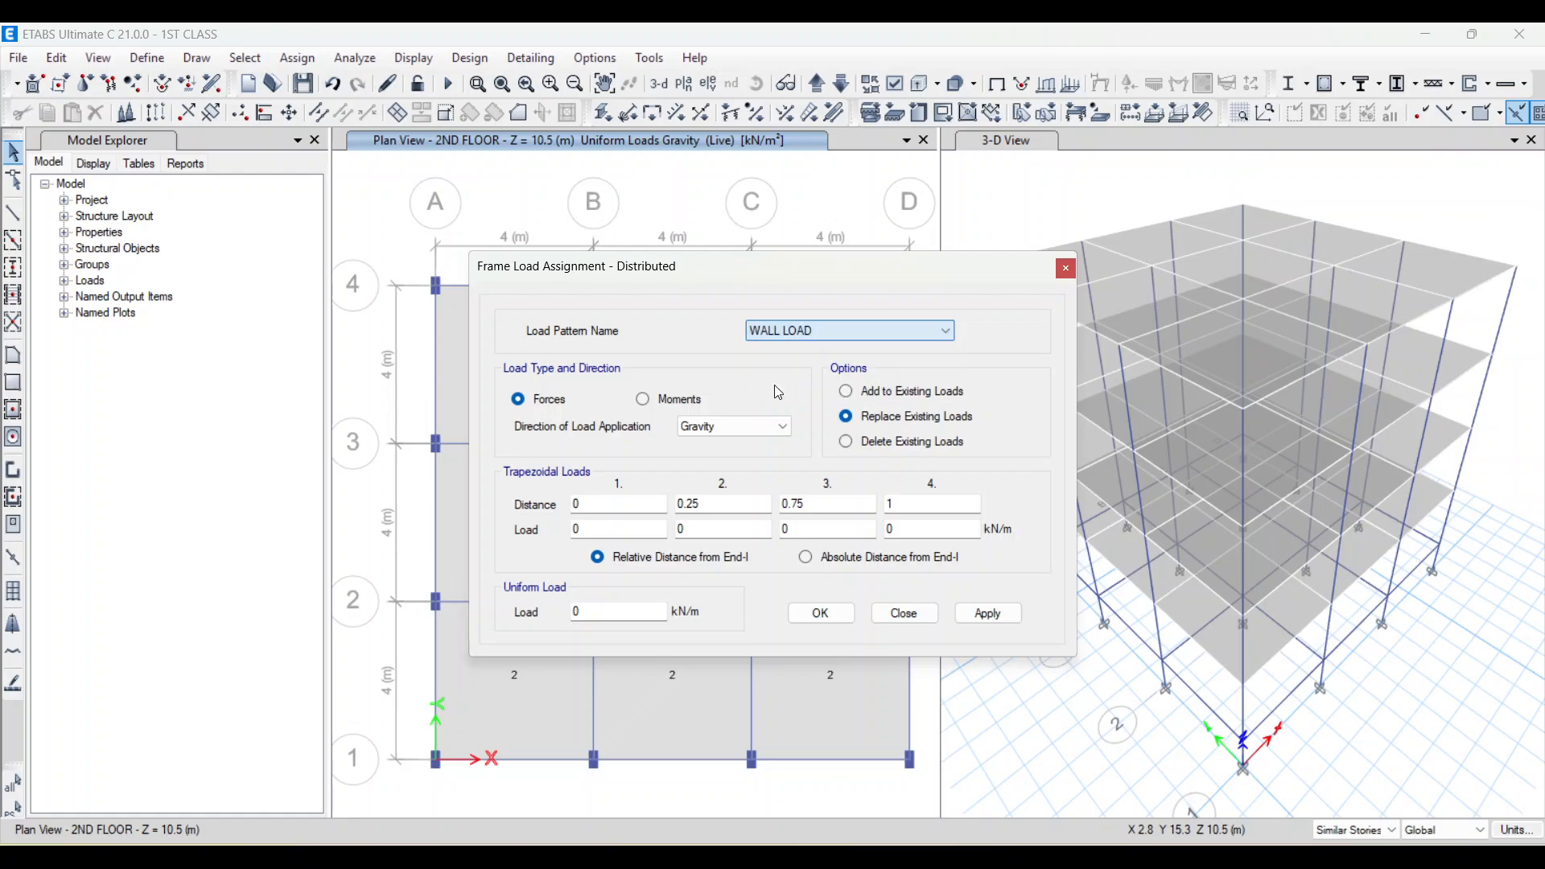
# - Set the uniform gravity load to 12 kN/m, try to apply it without any beams selected, and leave the assignment dialog
pyautogui.click(602, 610)
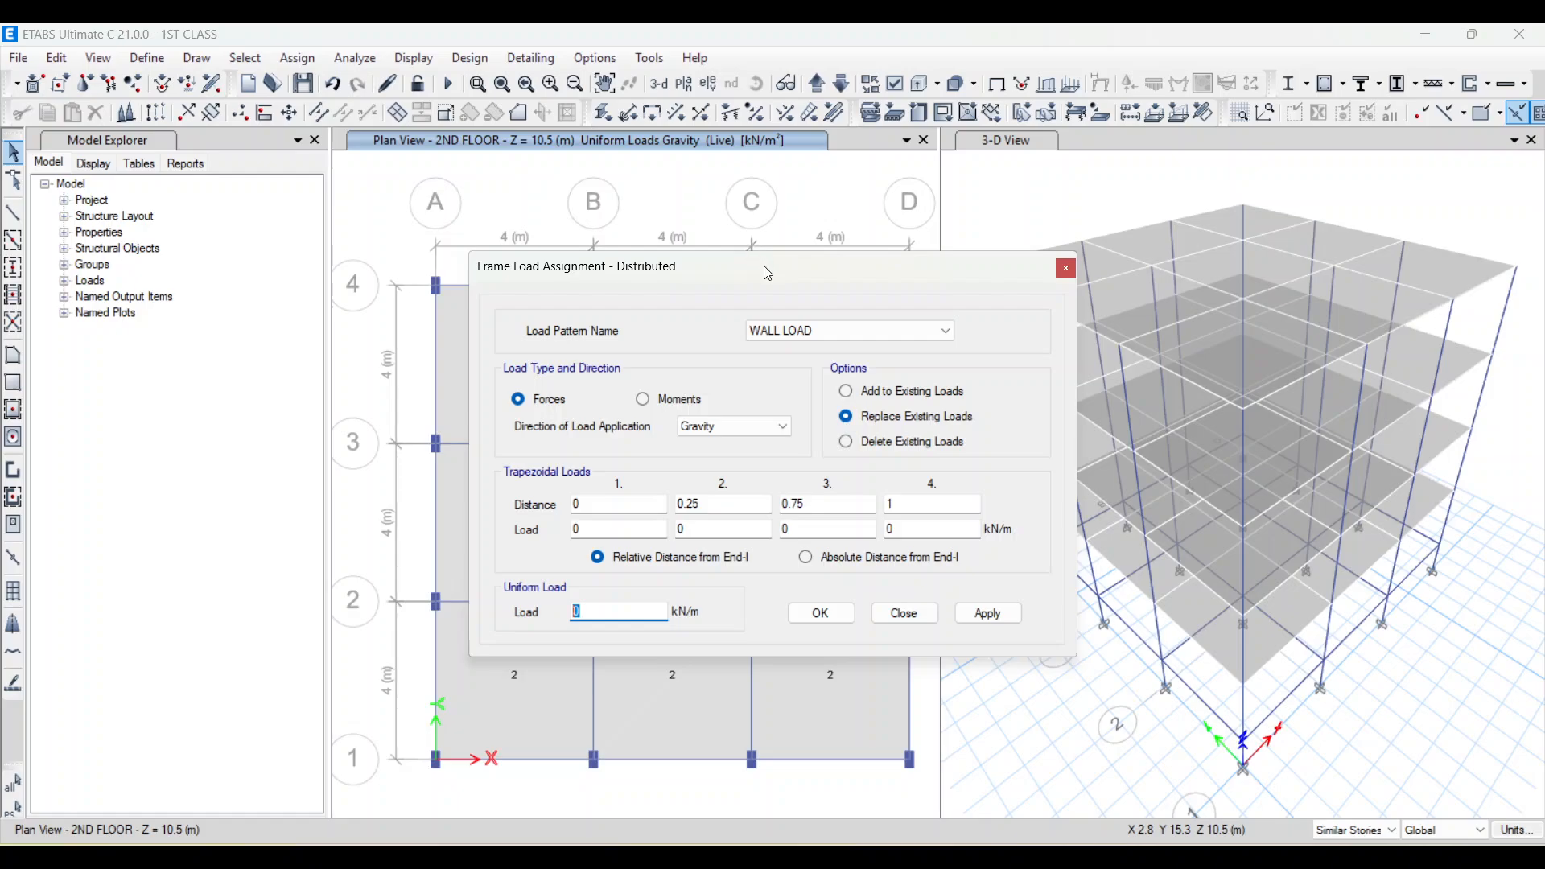
pyautogui.moveTo(769, 274); pyautogui.dragTo(1144, 244)
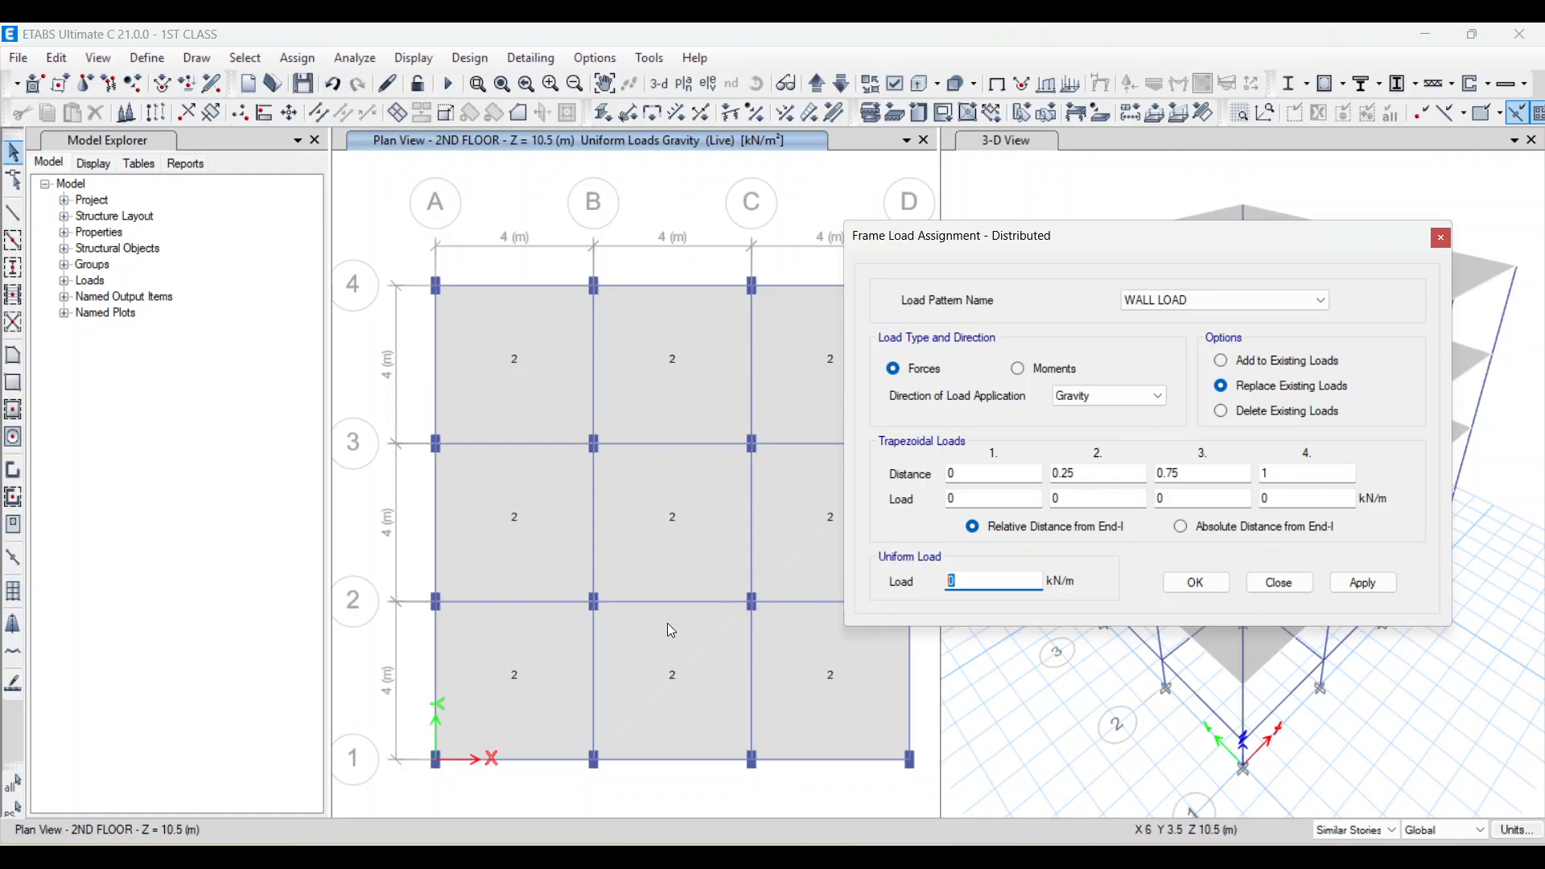
pyautogui.moveTo(982, 258); pyautogui.dragTo(477, 263)
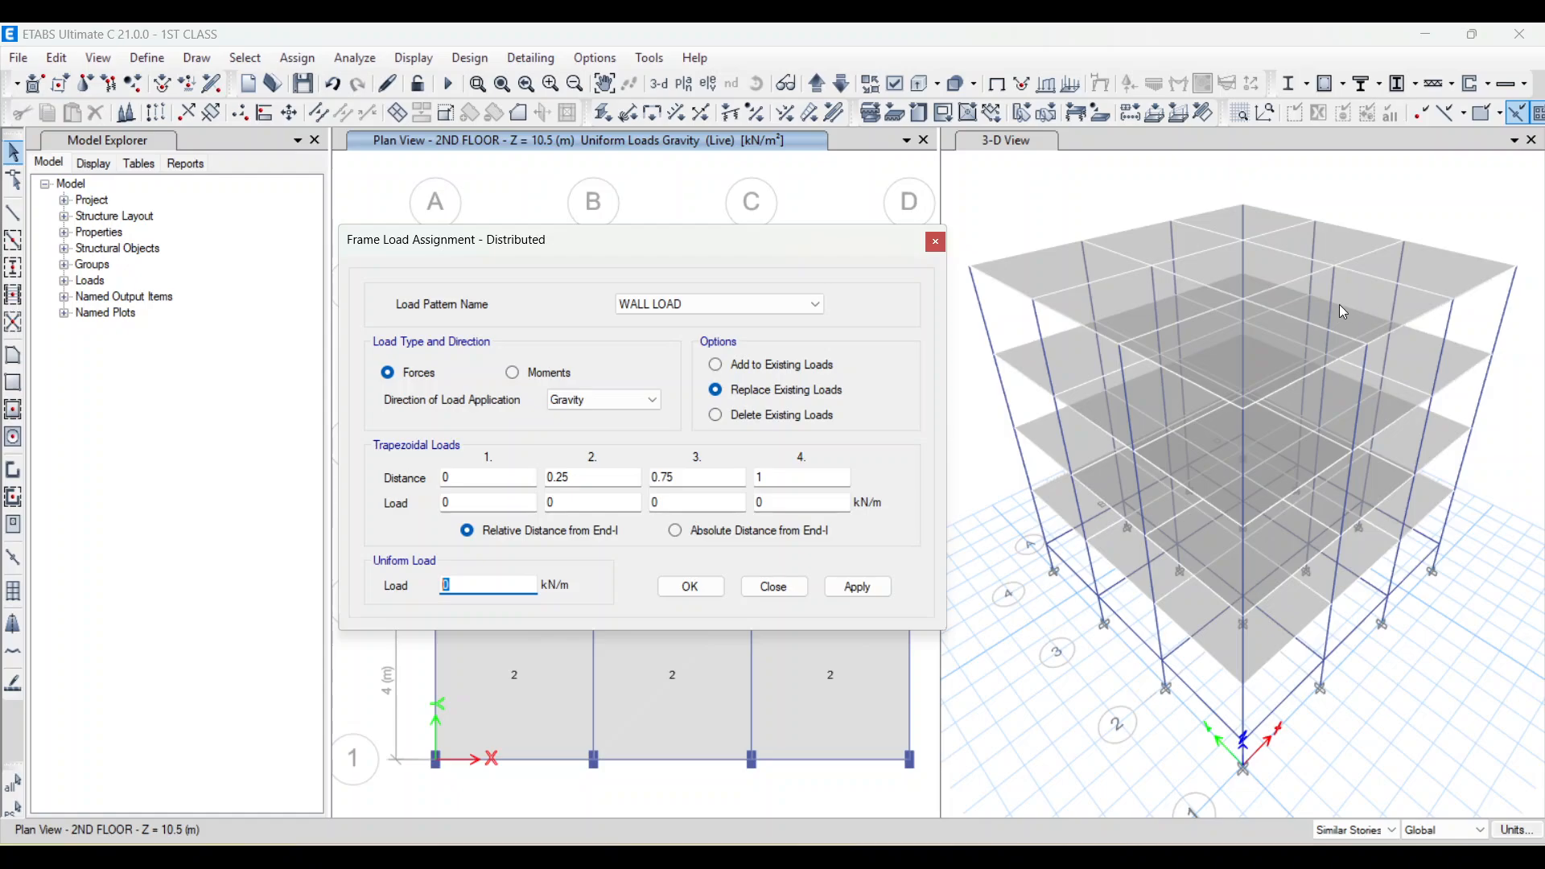
pyautogui.moveTo(780, 253); pyautogui.dragTo(731, 249)
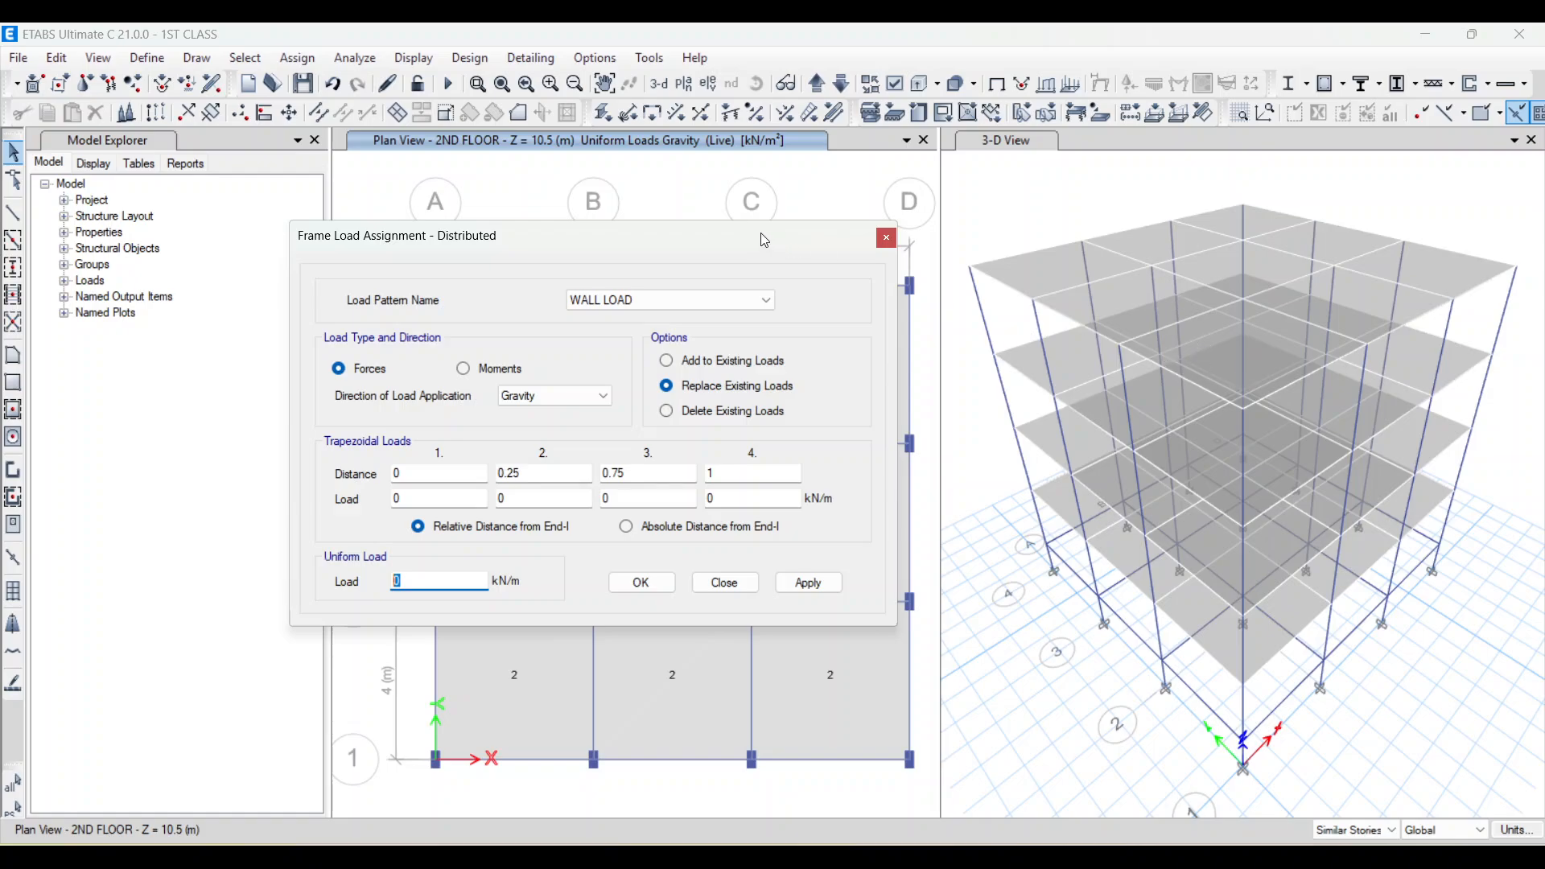
pyautogui.moveTo(761, 234); pyautogui.dragTo(705, 169)
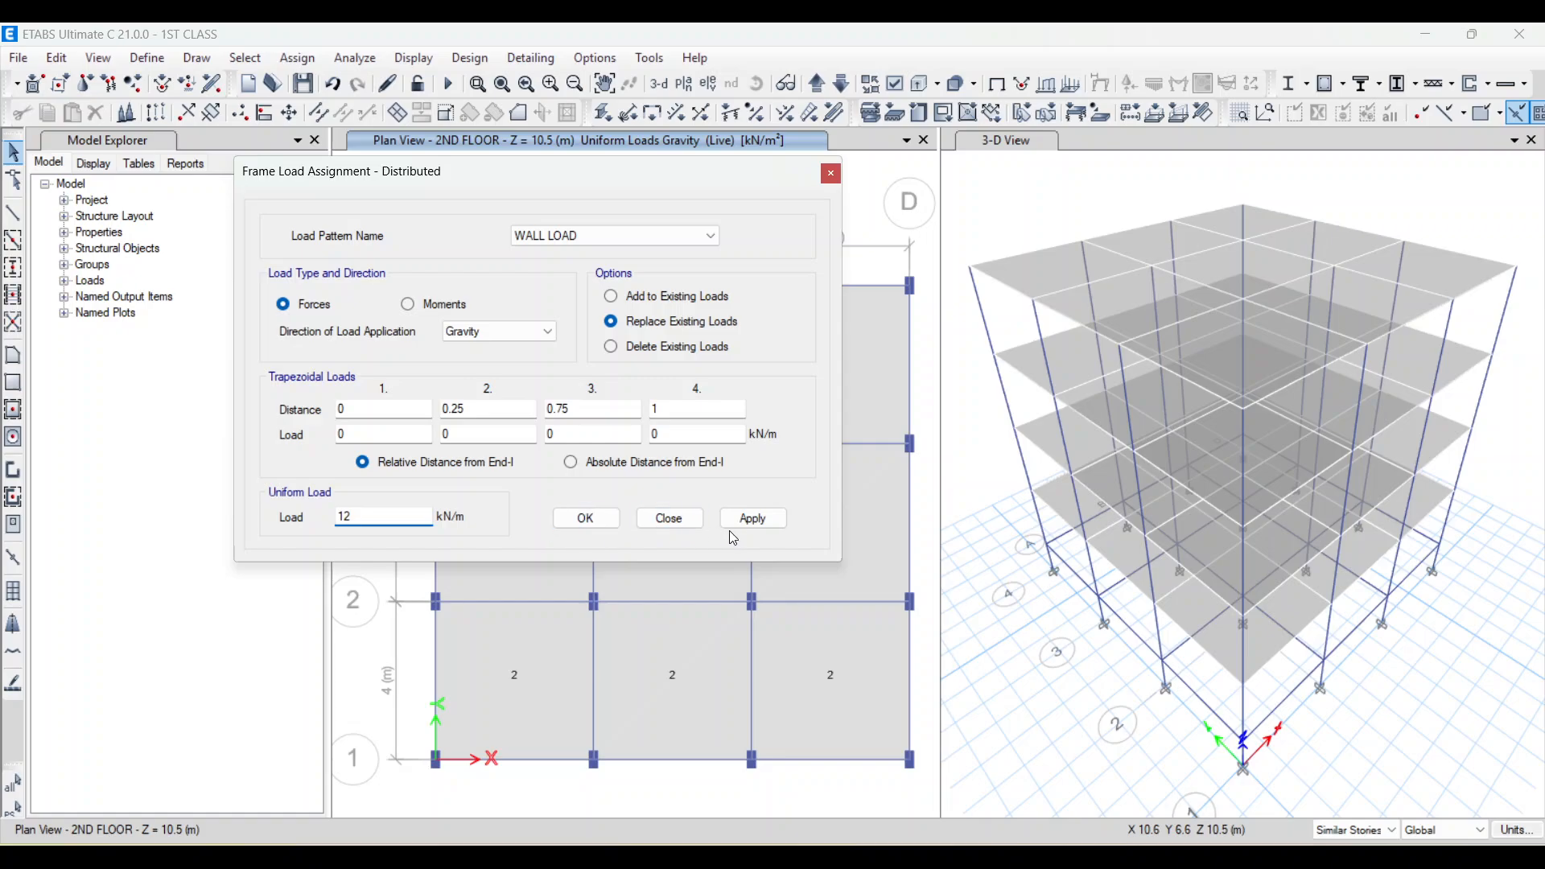
pyautogui.click(750, 521)
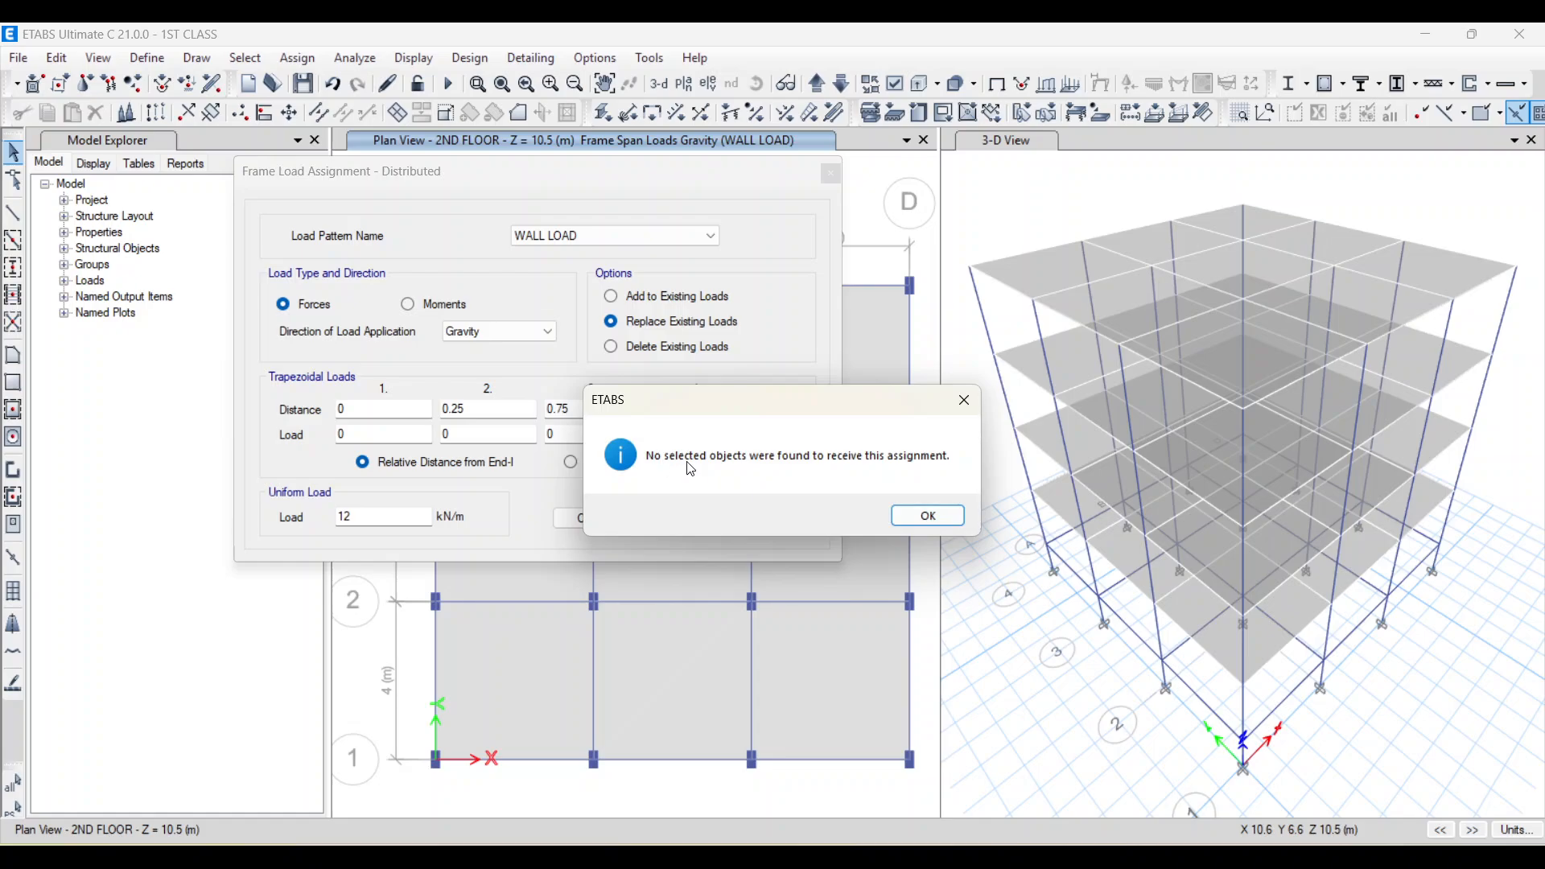
pyautogui.click(926, 517)
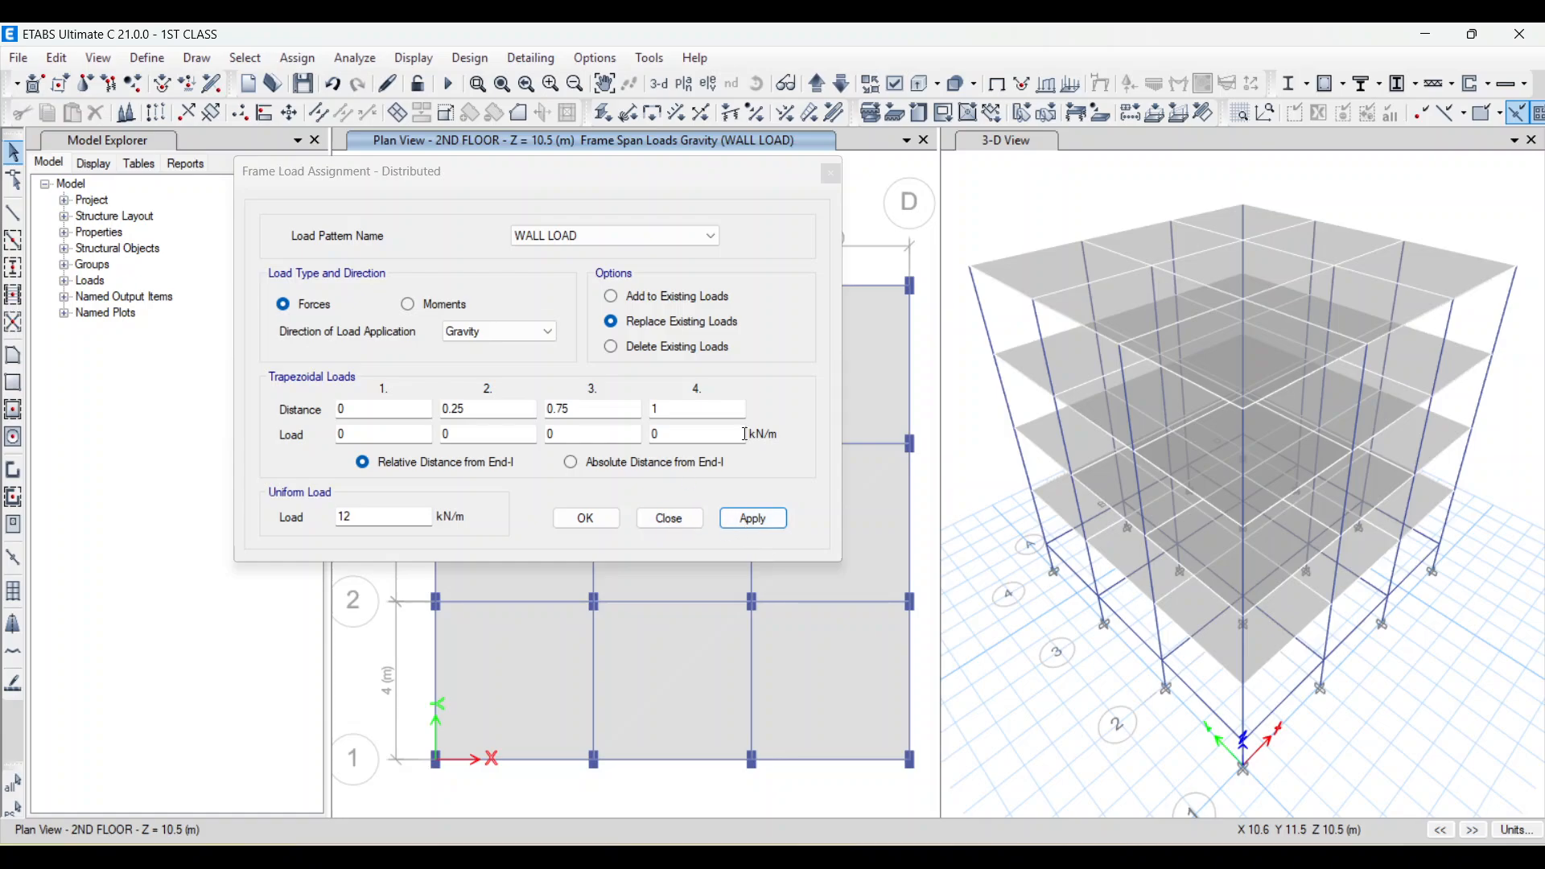
pyautogui.click(685, 519)
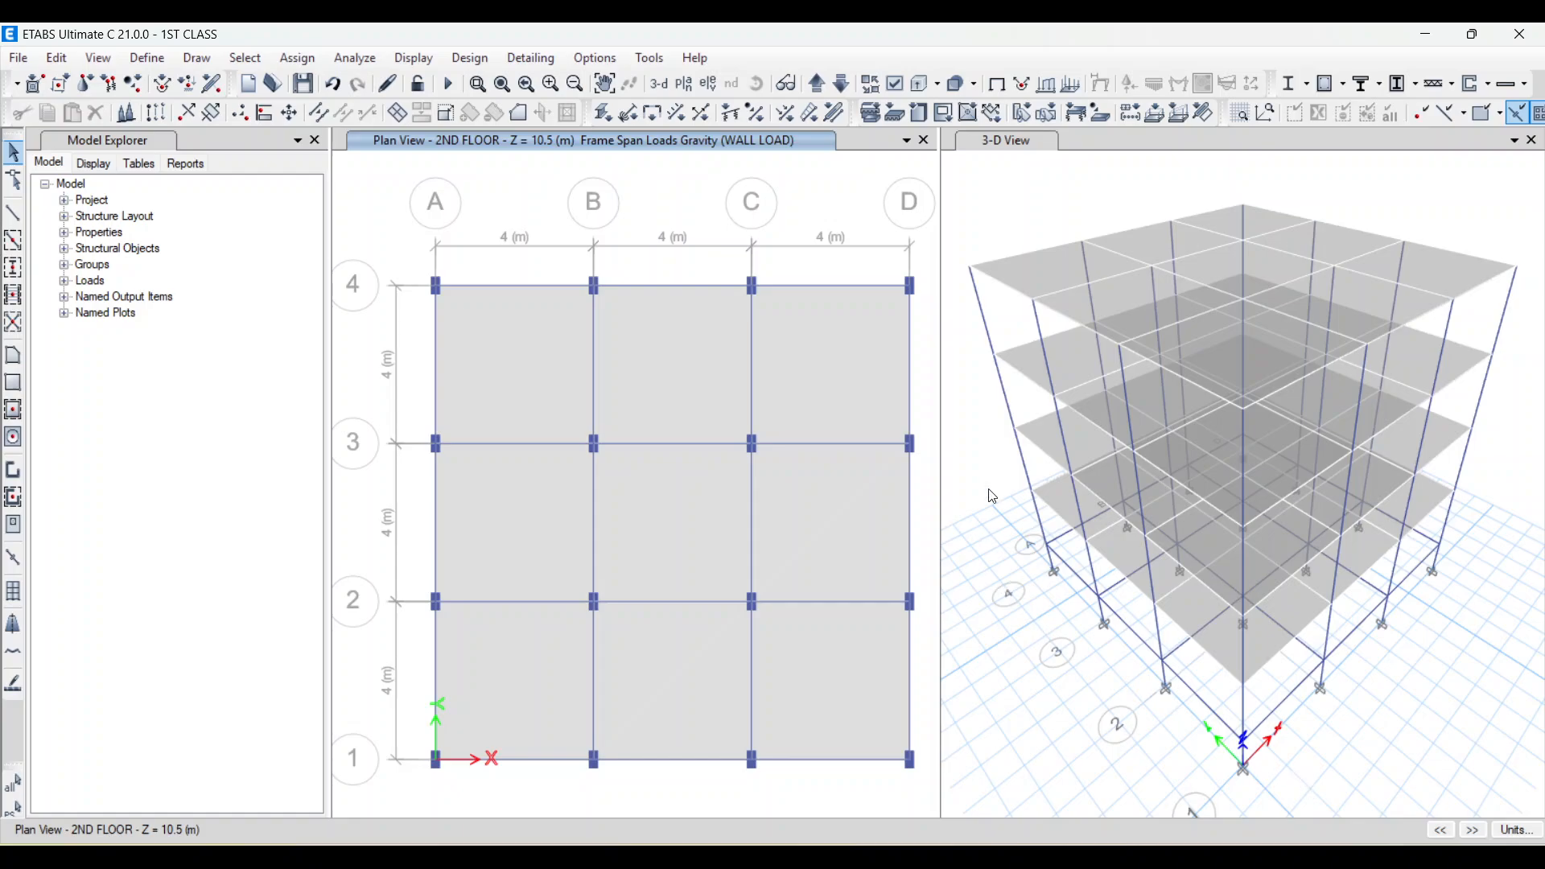
# - Clear the load display and select all twelve perimeter beams along grids A, D, 1 and 4 on 2ND FLOOR and its similar stories
pyautogui.click(1005, 139)
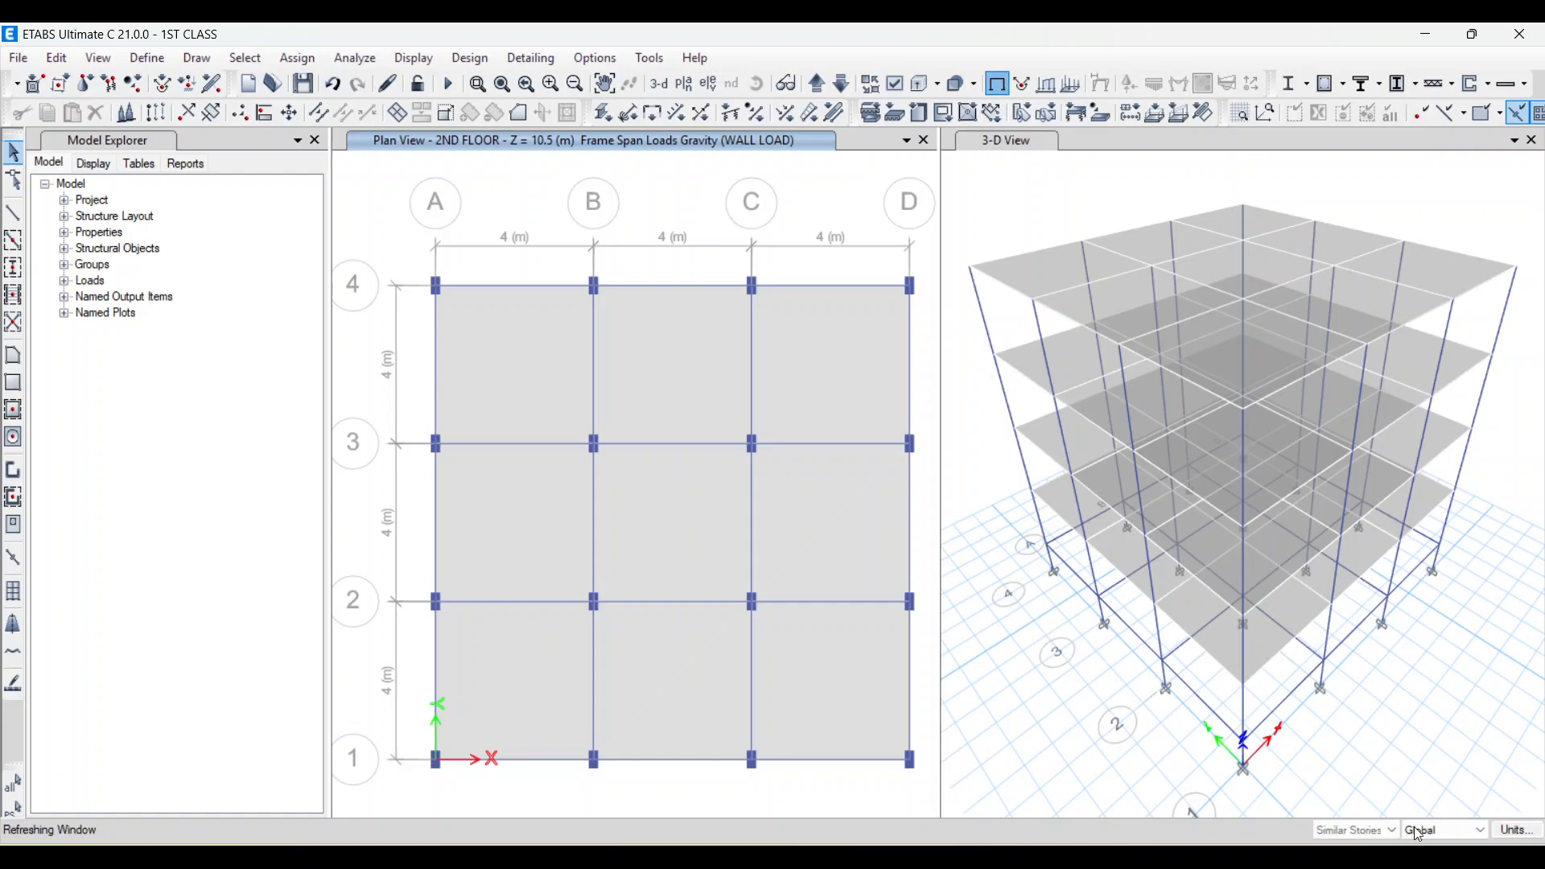
pyautogui.click(801, 307)
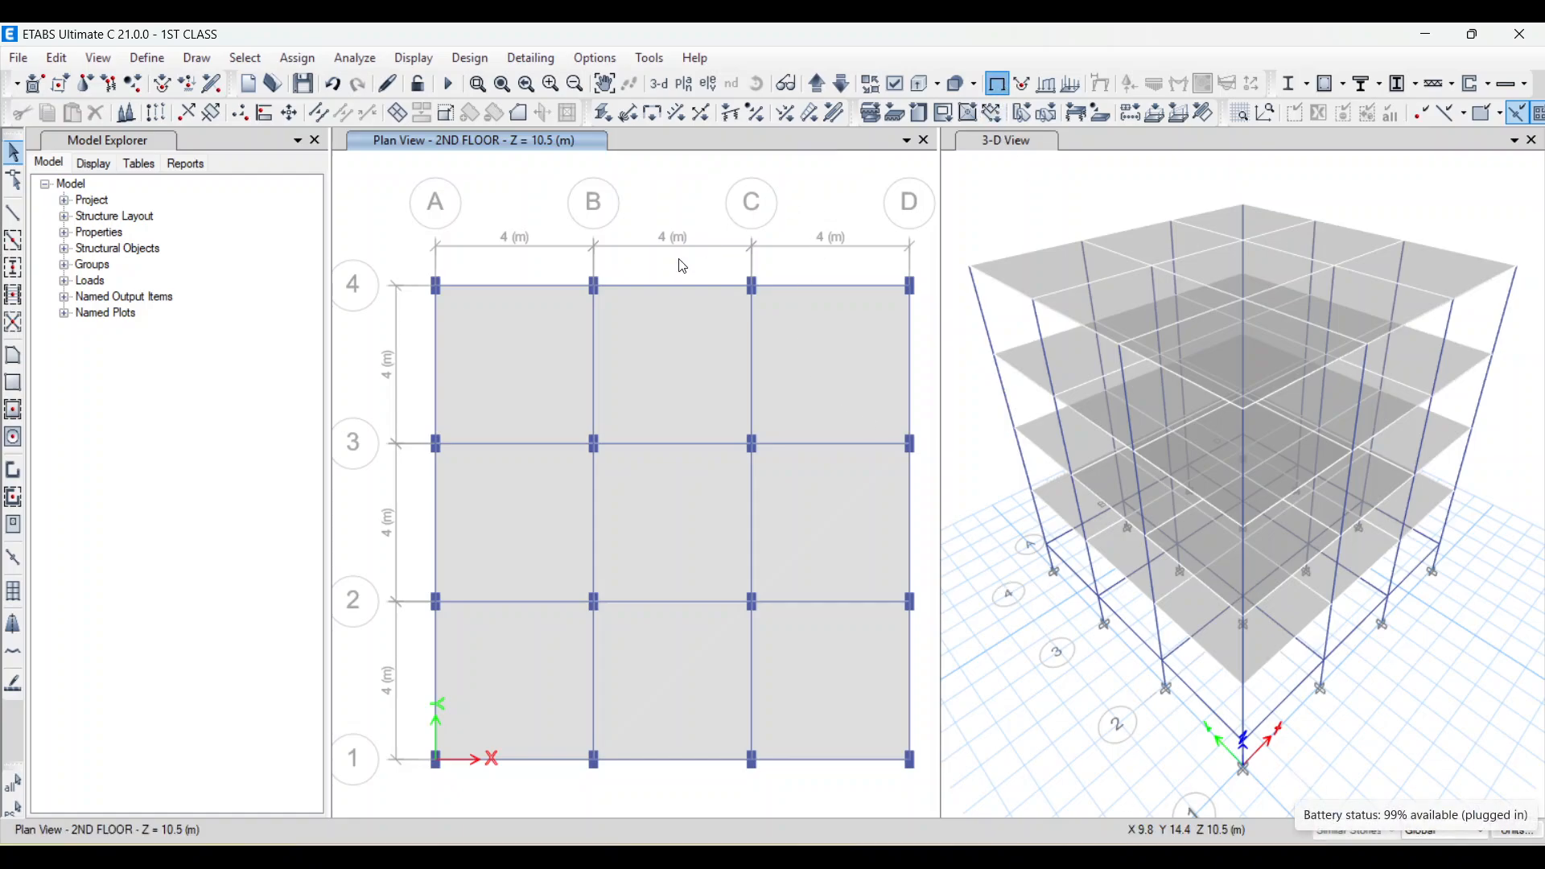
pyautogui.click(515, 286)
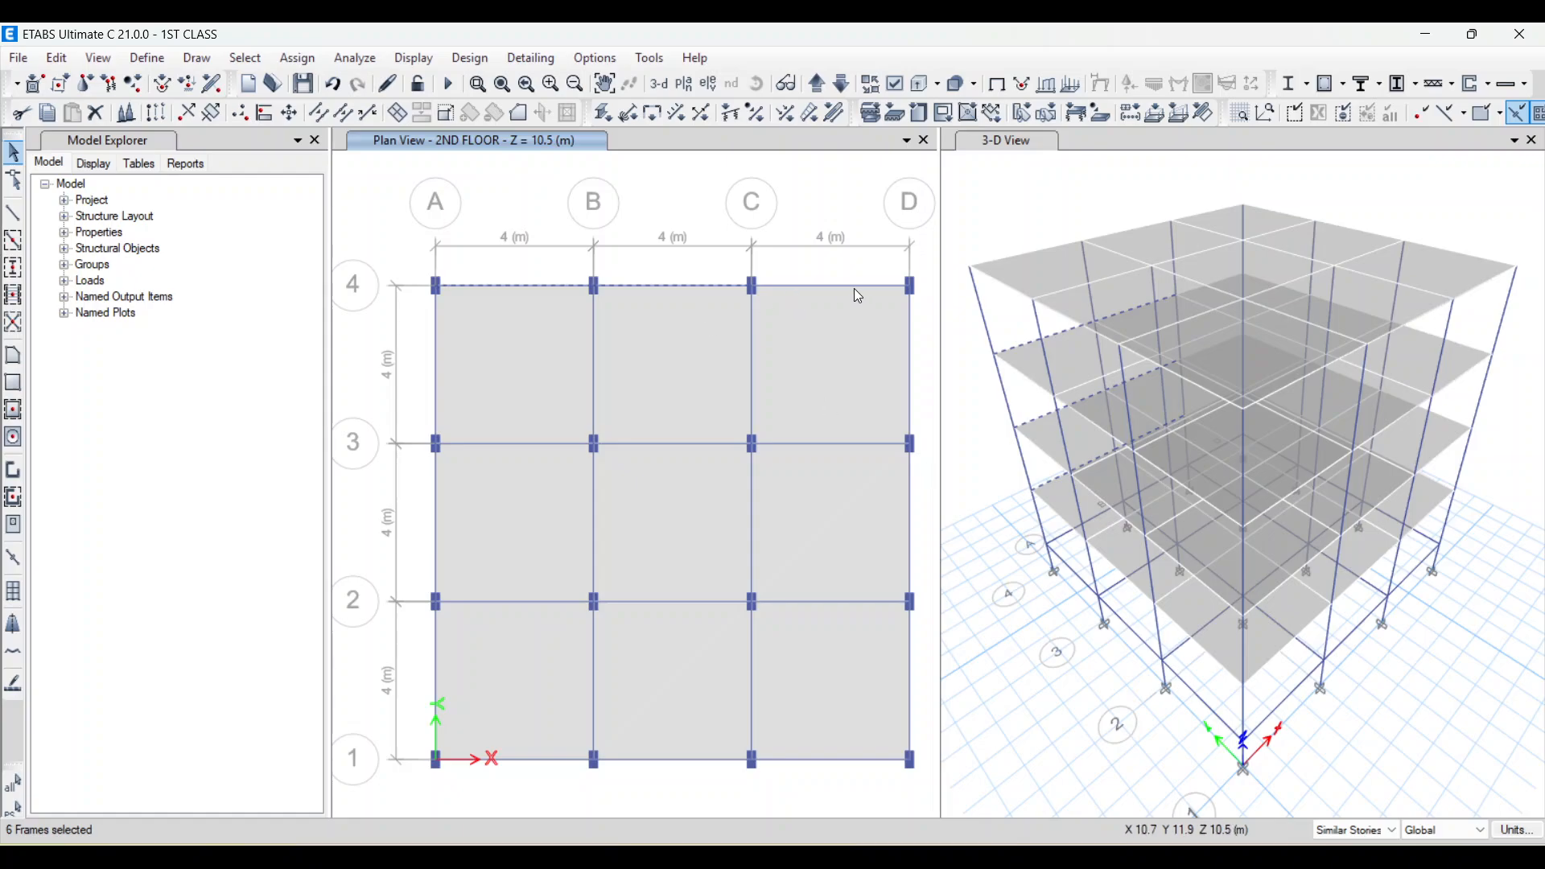
pyautogui.click(804, 285)
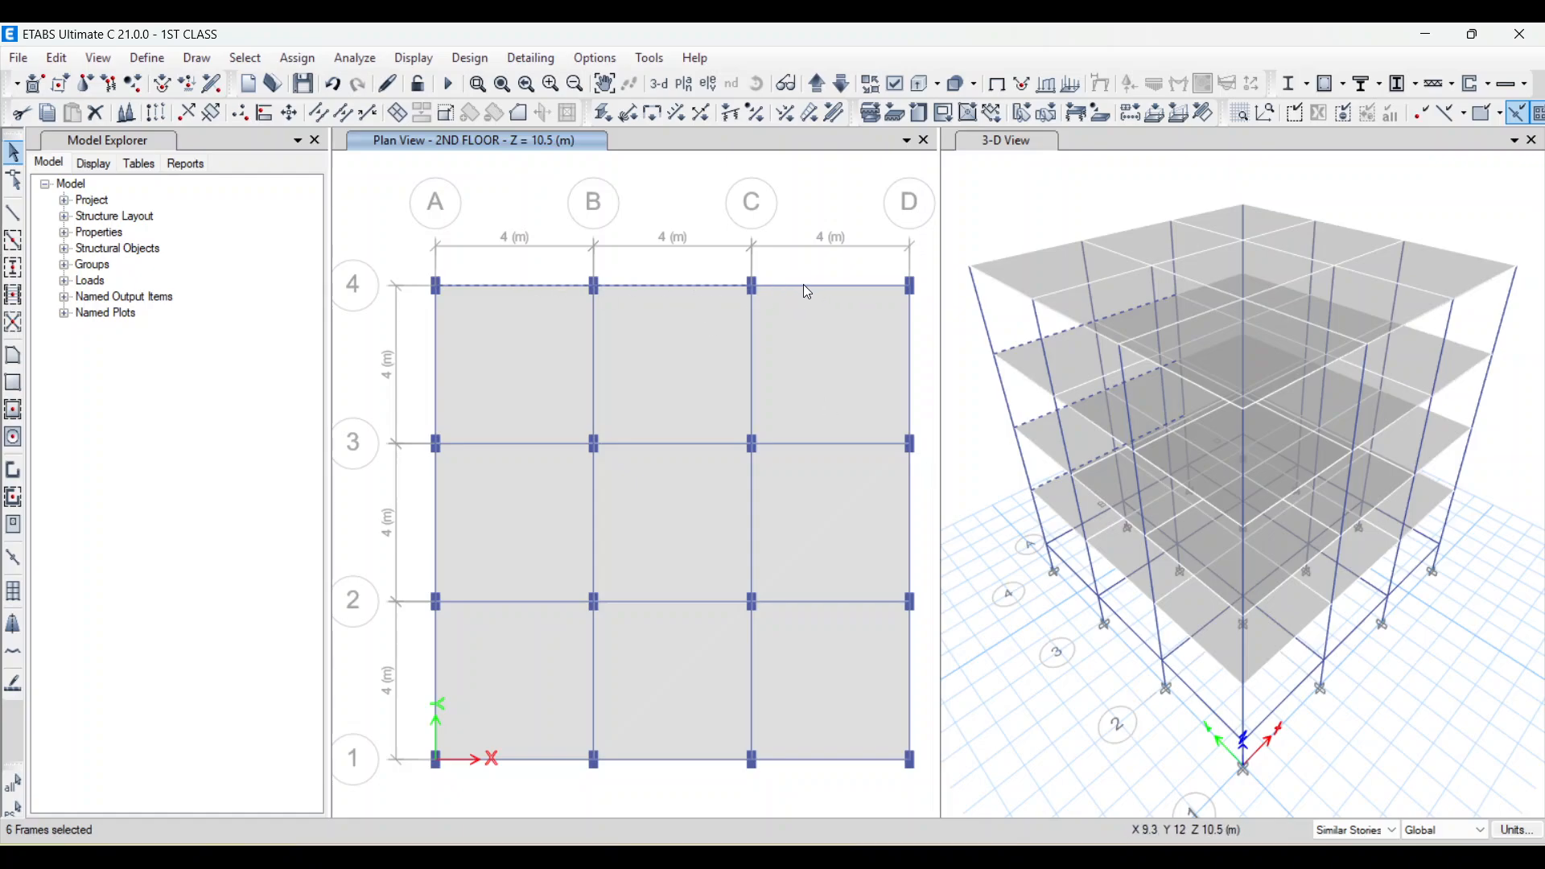
pyautogui.click(916, 359)
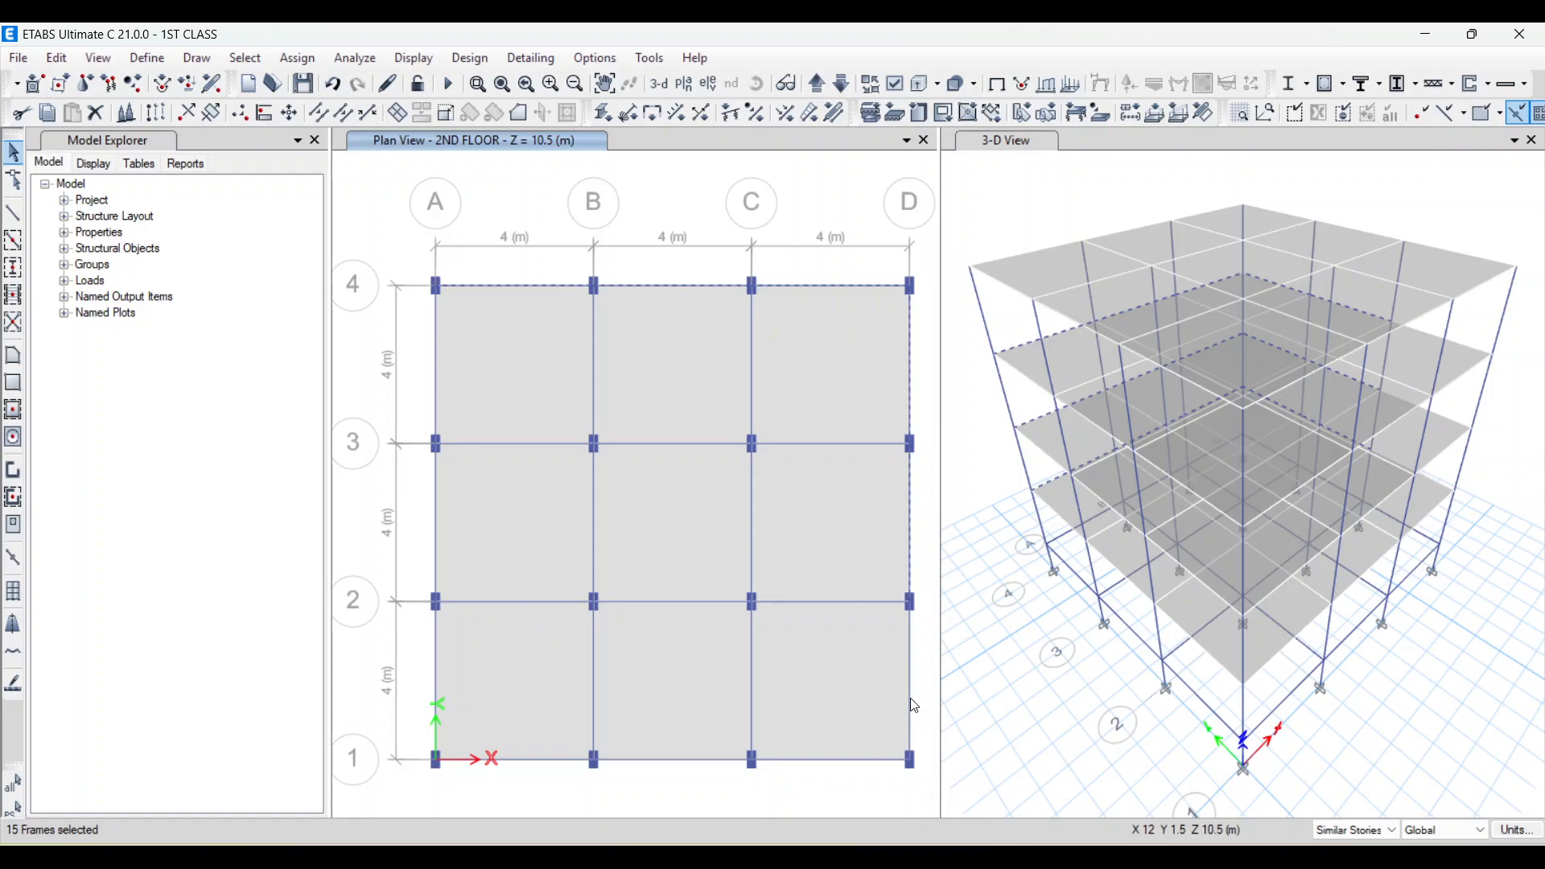
pyautogui.moveTo(915, 706); pyautogui.dragTo(865, 781)
pyautogui.click(861, 760)
pyautogui.click(690, 759)
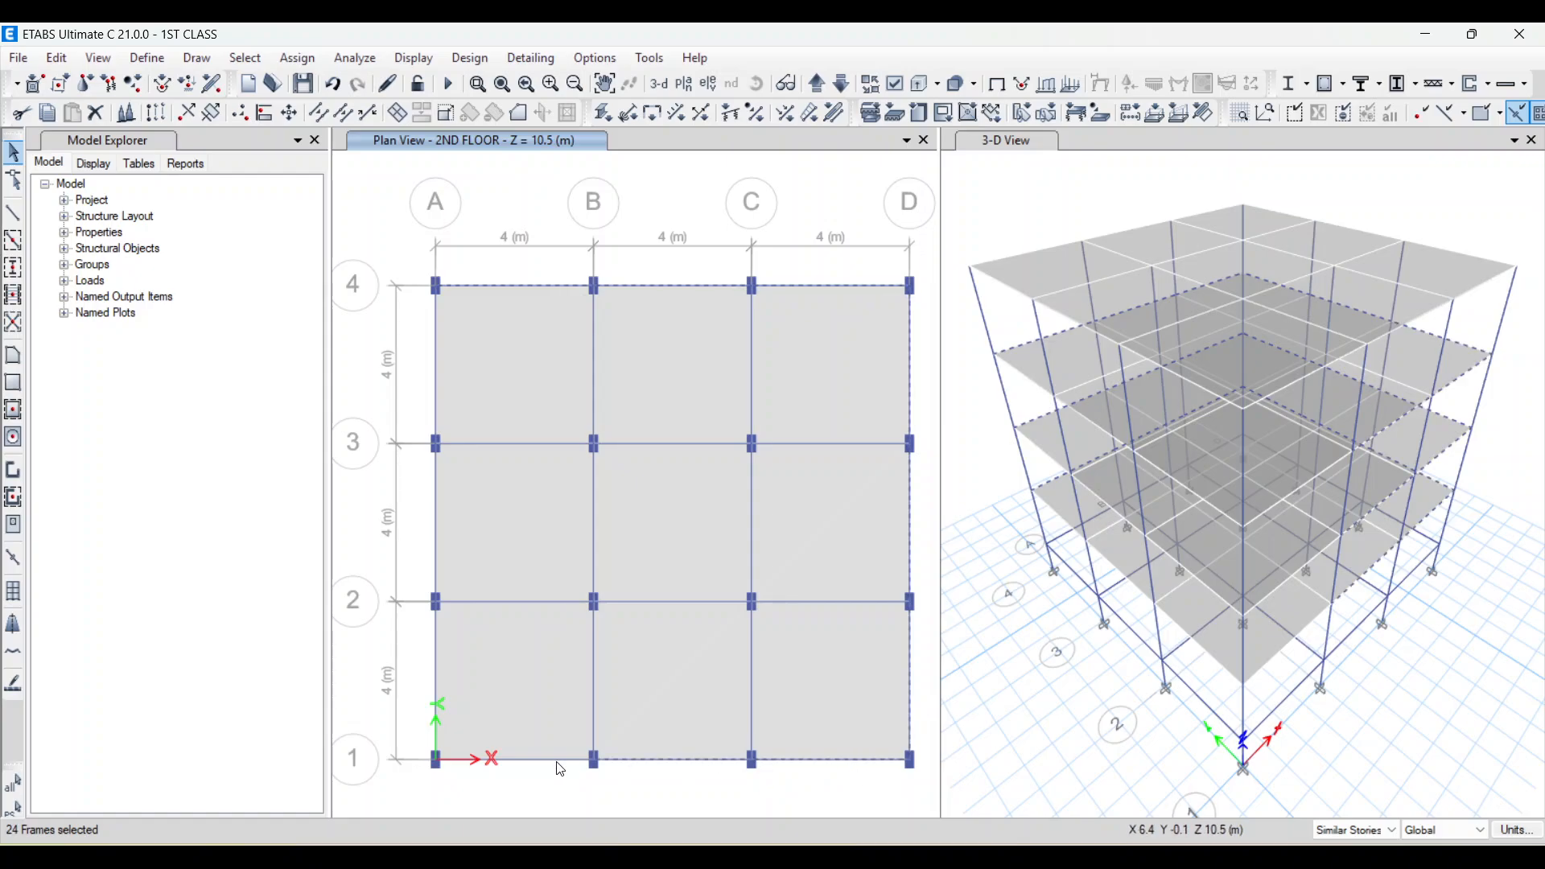
pyautogui.click(521, 760)
pyautogui.click(436, 632)
# - Assign a uniform gravity load of 12 kN/m in the WALL LOAD pattern to the selected perimeter beams, replacing existing loads
pyautogui.click(291, 59)
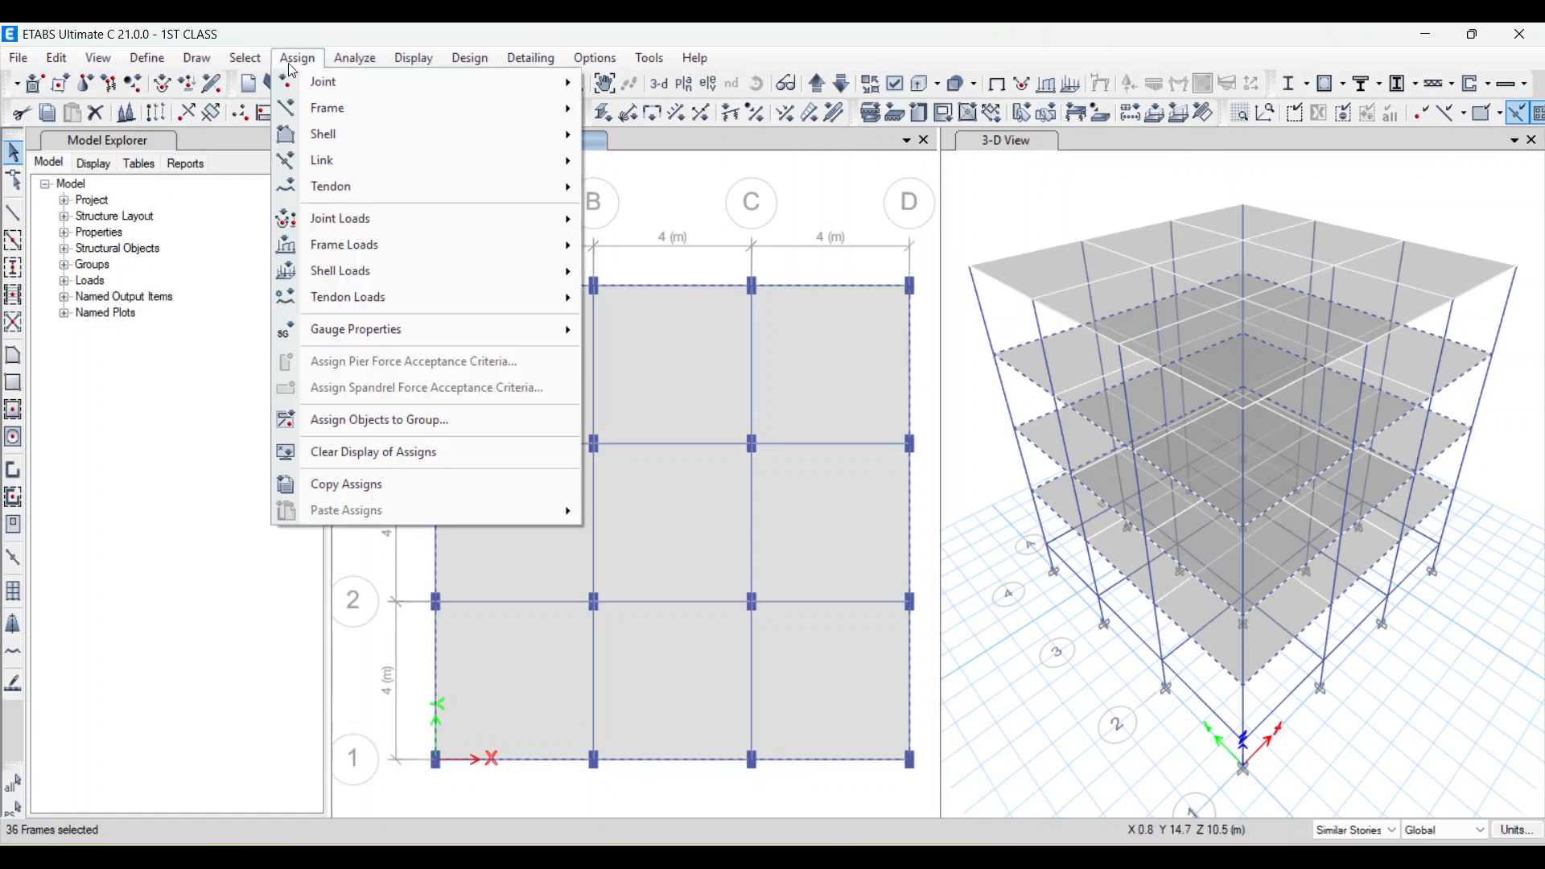
pyautogui.moveTo(397, 242)
pyautogui.click(708, 276)
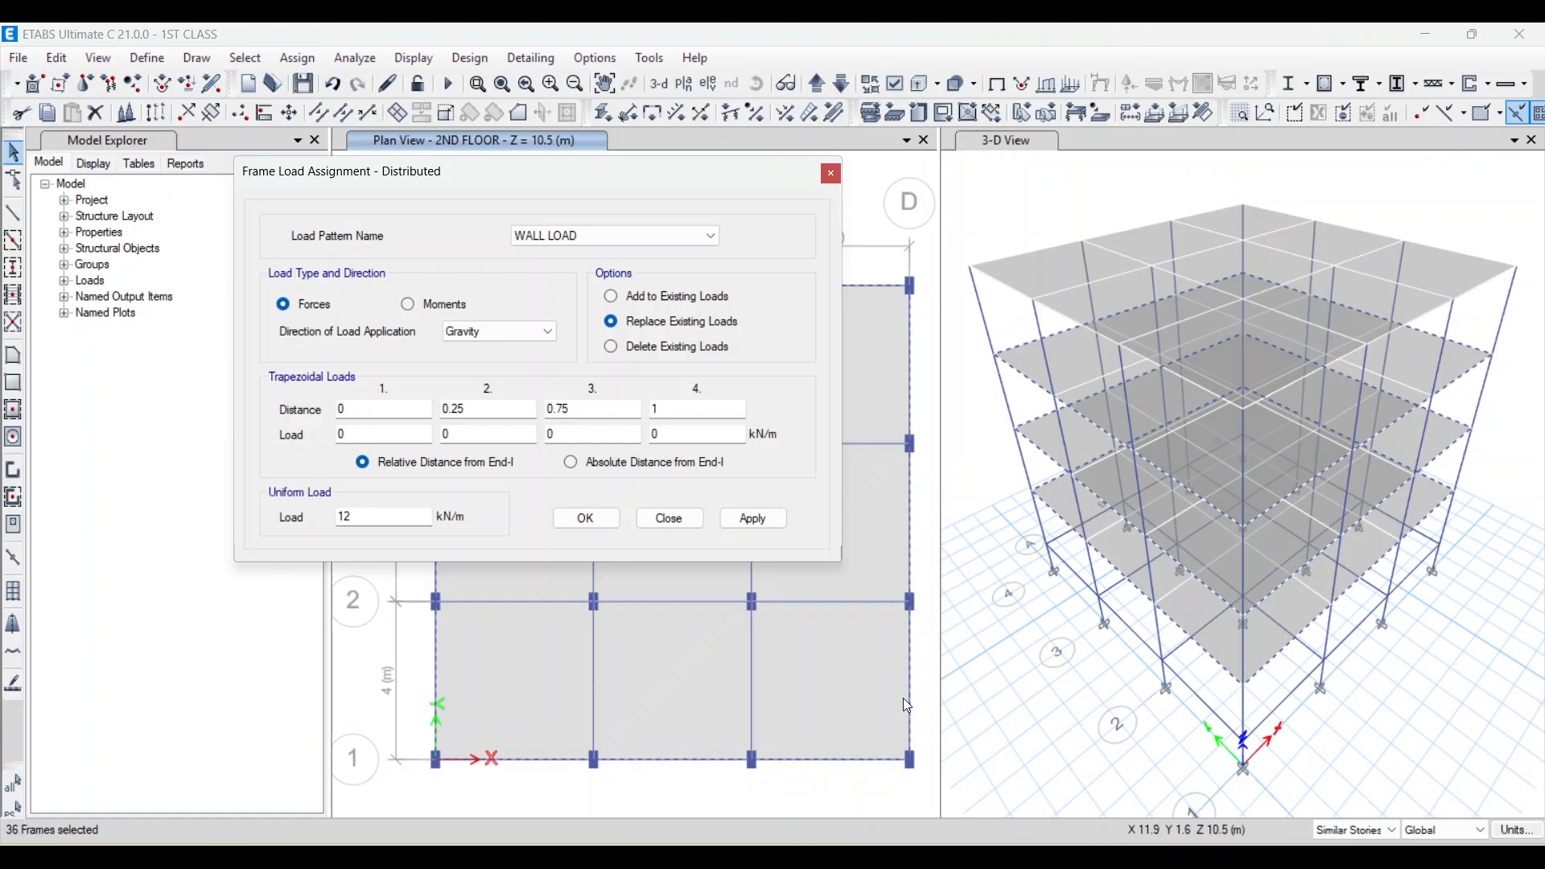
pyautogui.click(753, 519)
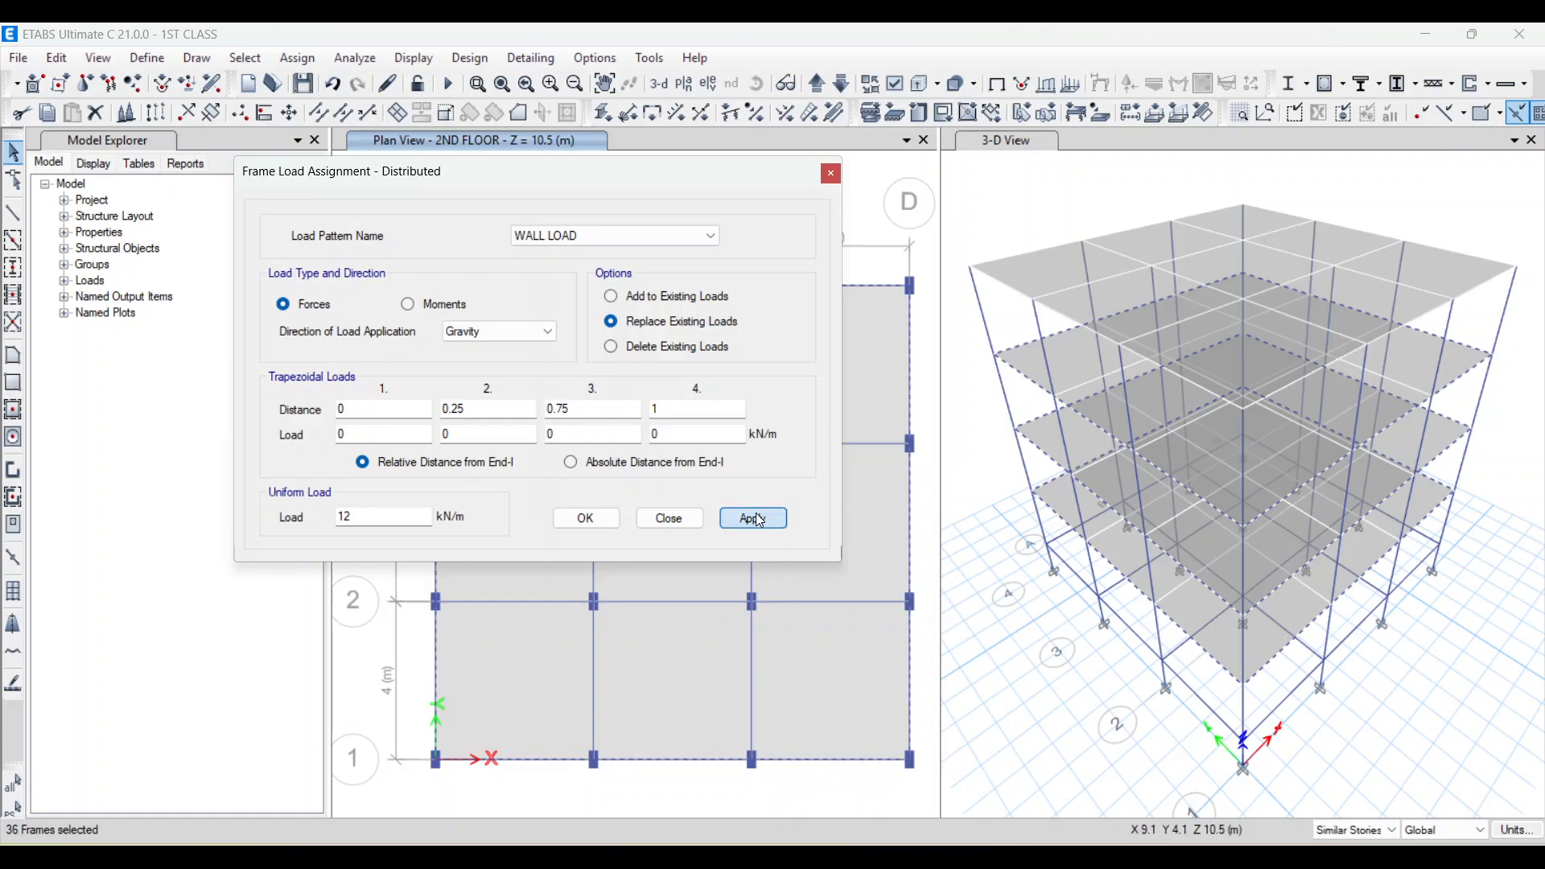
pyautogui.click(588, 520)
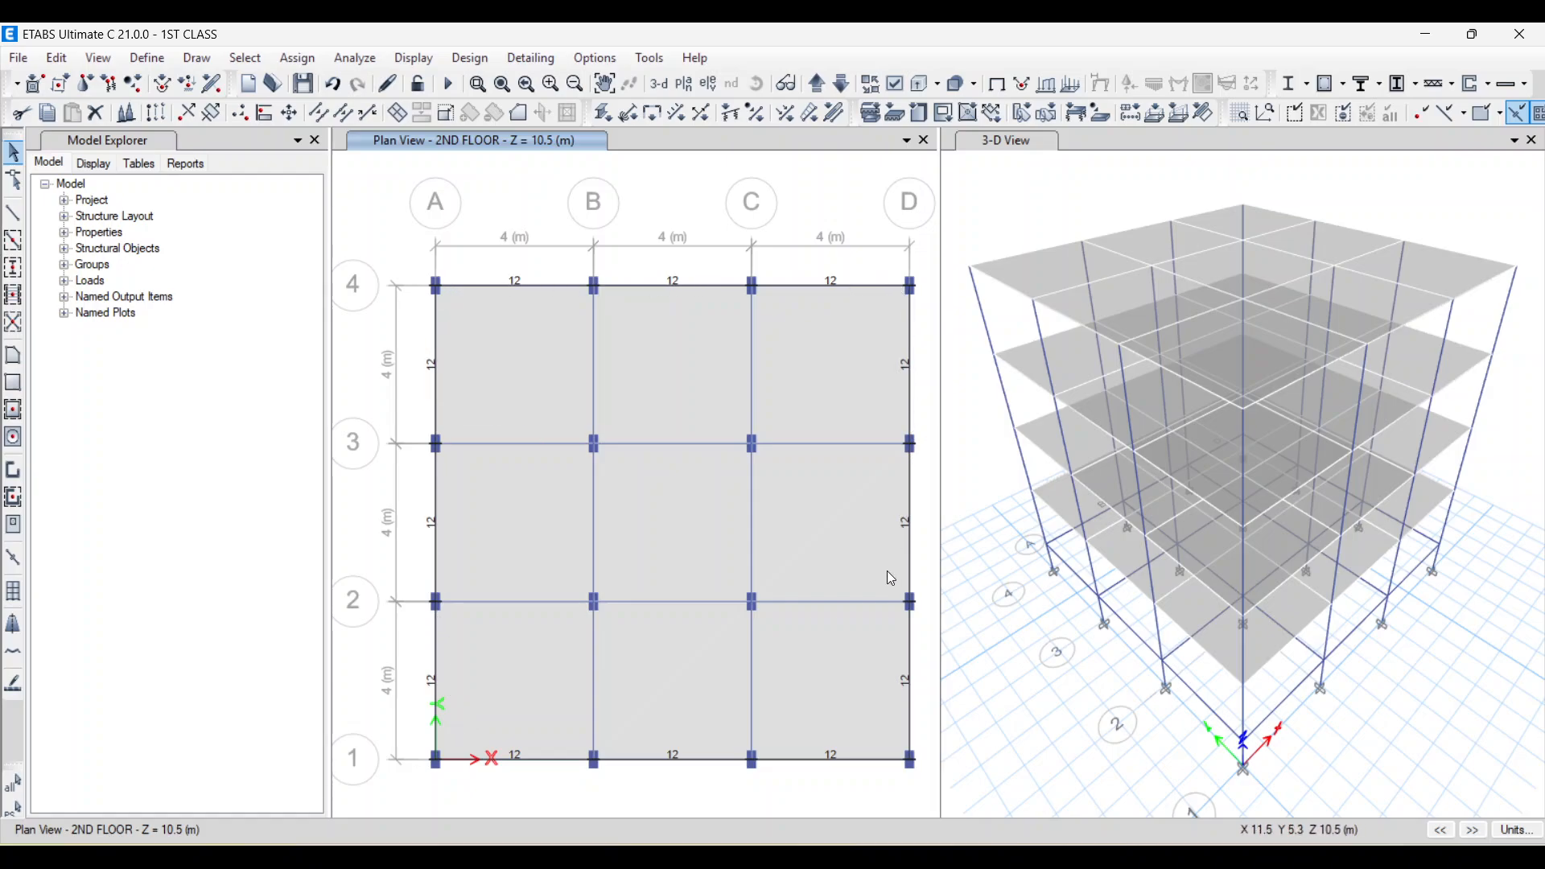
# - Select all twelve interior beams along grids B, C, 2 and 3 on 2ND FLOOR and its similar stories, without any slabs
pyautogui.click(827, 449)
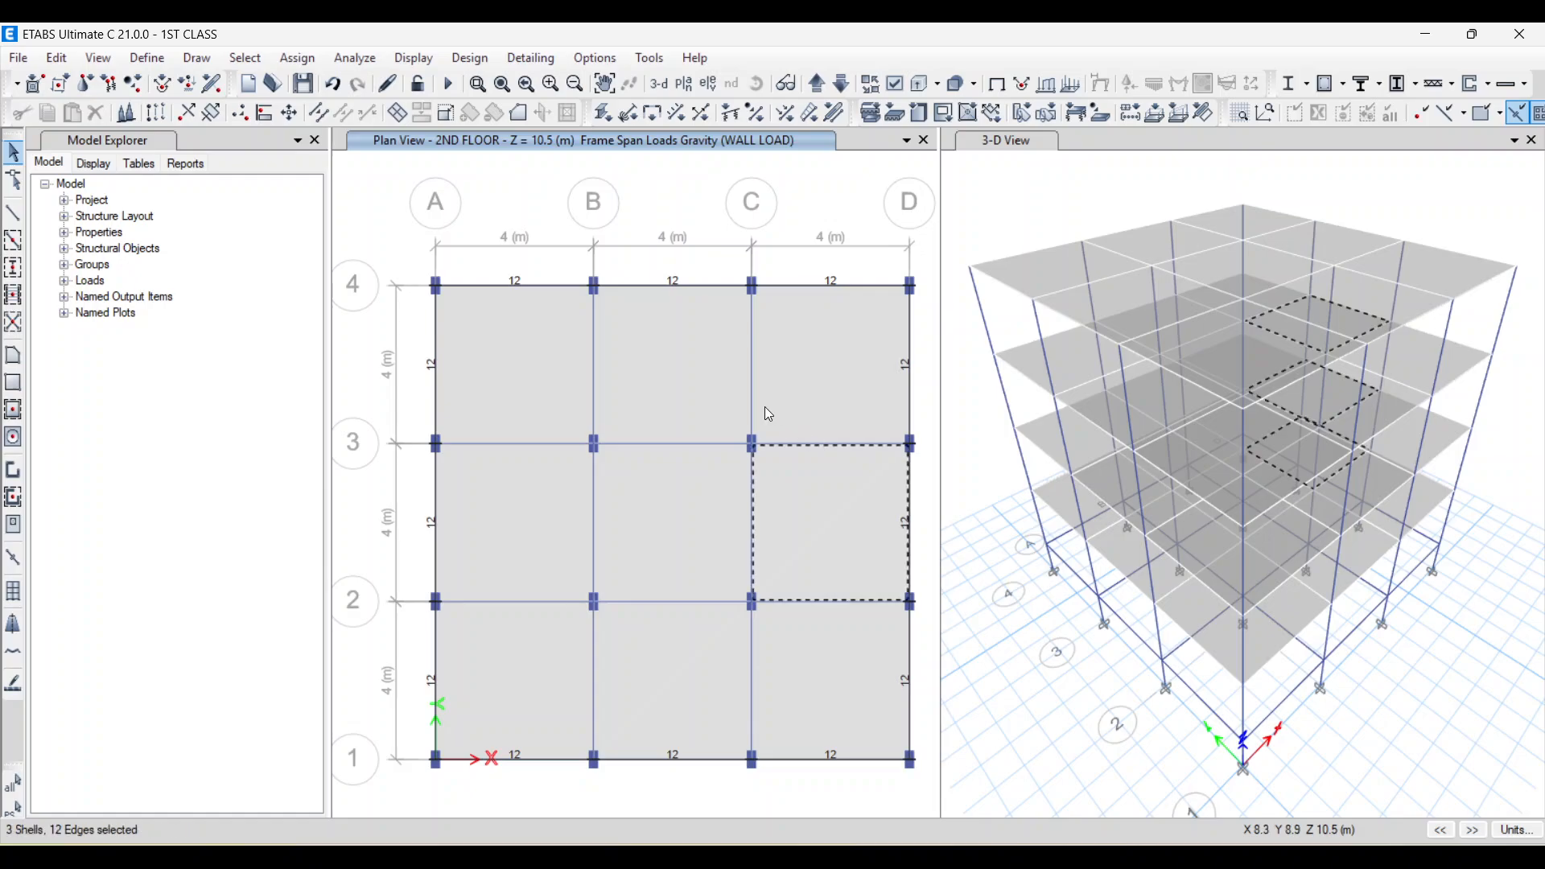
pyautogui.click(823, 462)
pyautogui.click(823, 442)
pyautogui.click(751, 367)
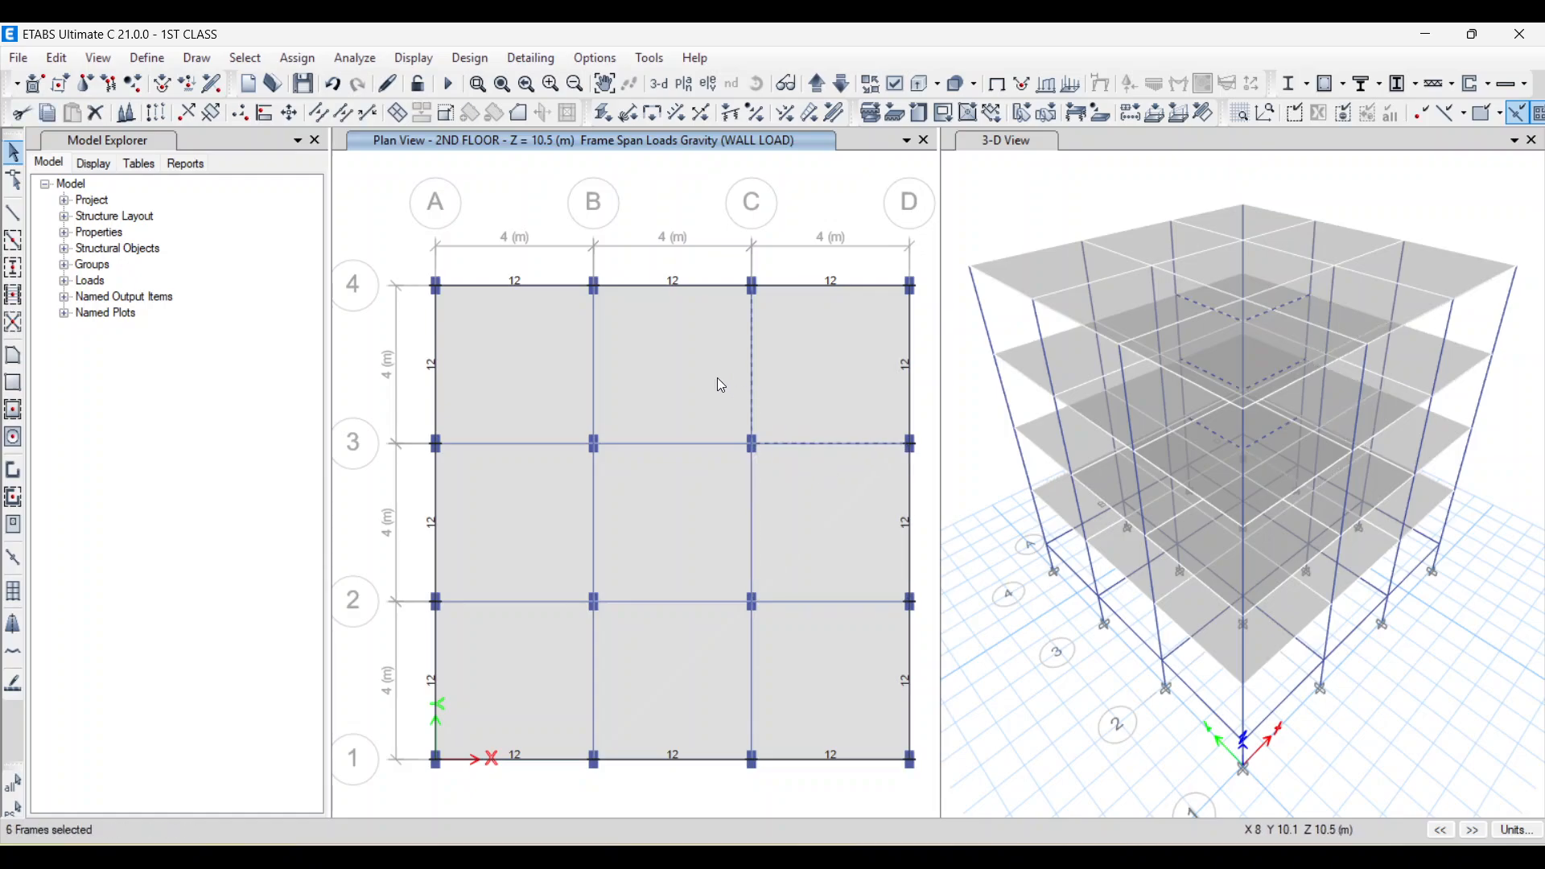
pyautogui.click(595, 384)
pyautogui.click(558, 444)
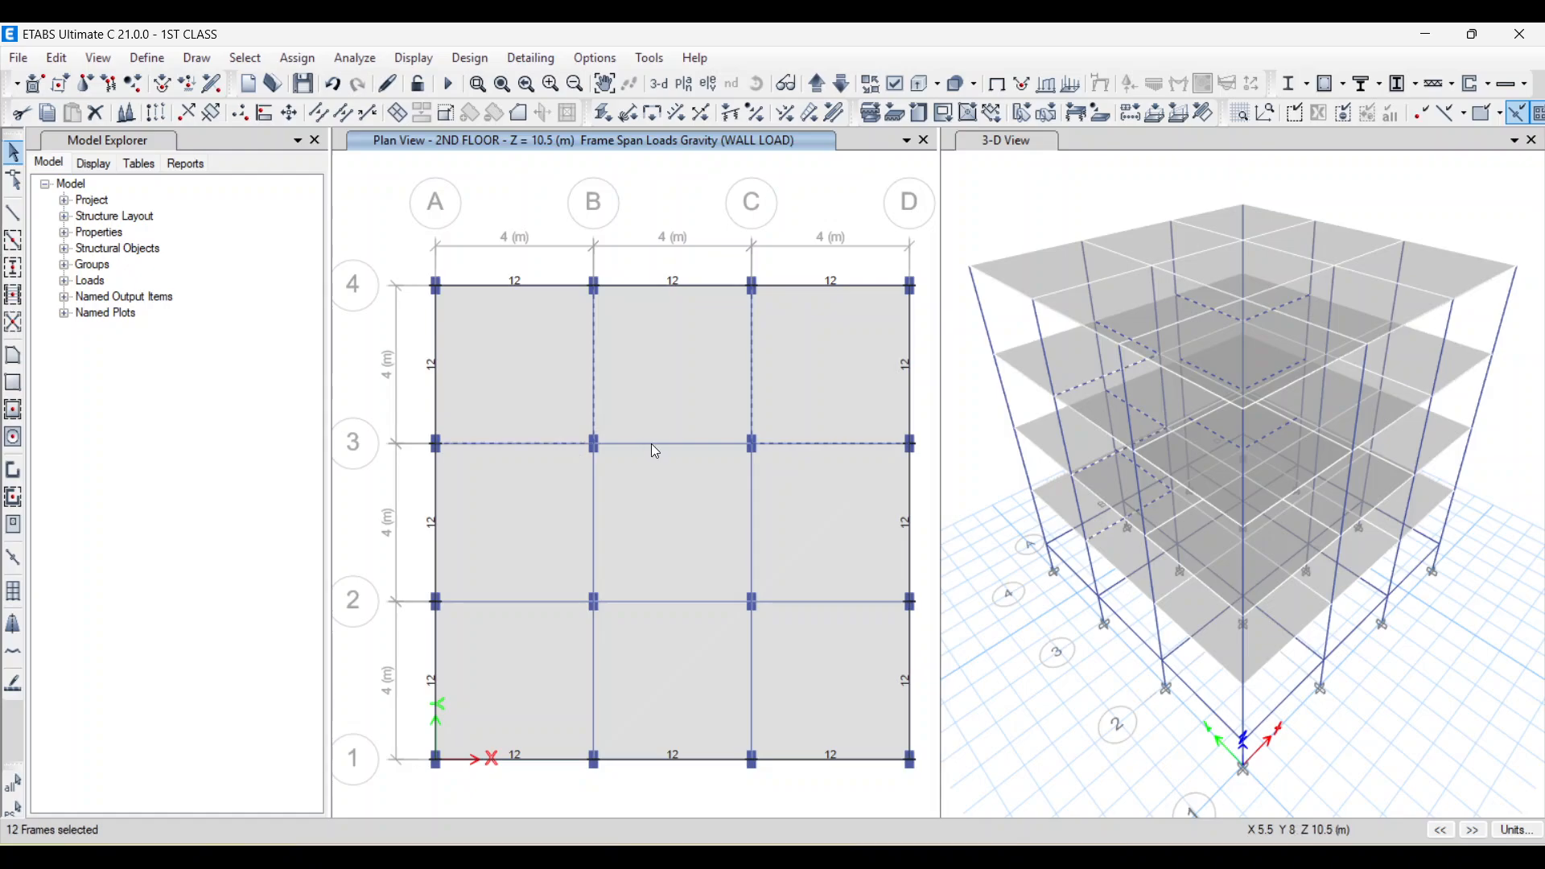
pyautogui.click(650, 443)
pyautogui.click(751, 528)
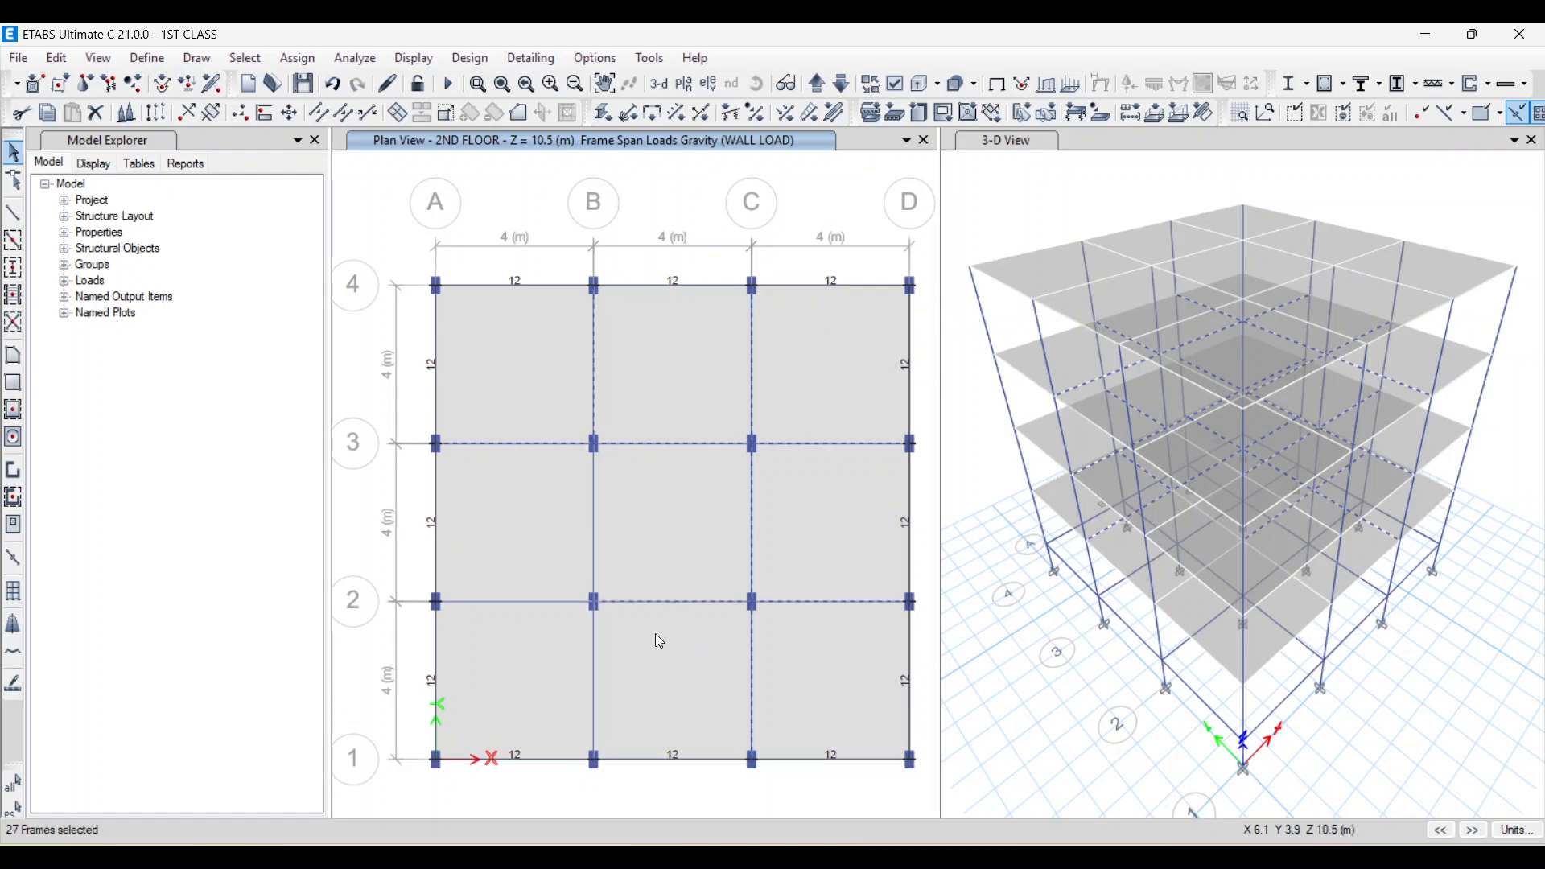
pyautogui.click(590, 636)
pyautogui.click(583, 636)
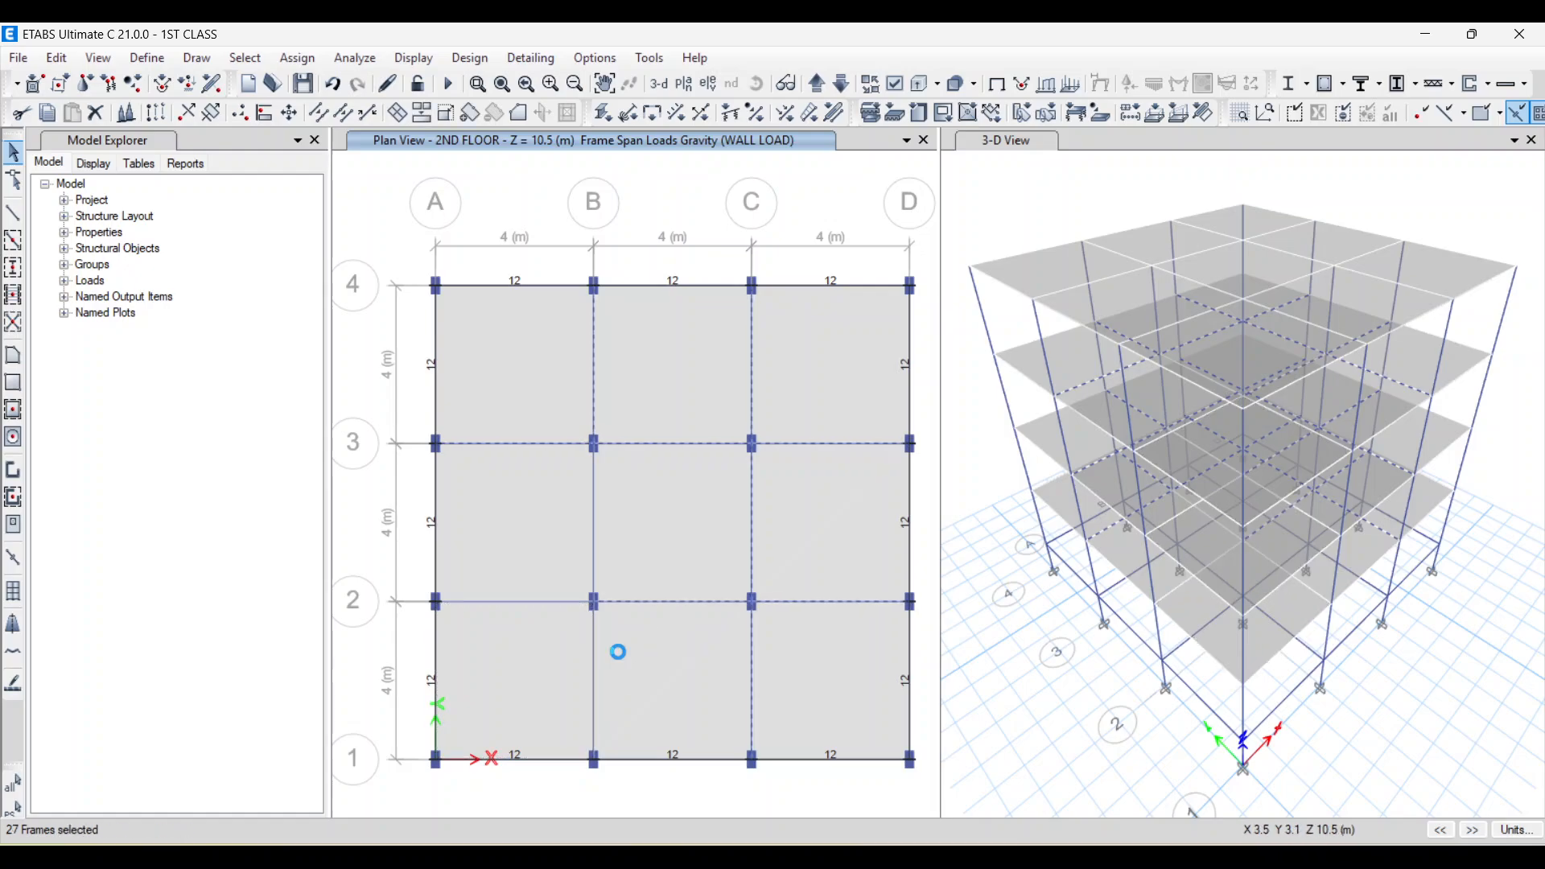
pyautogui.click(566, 635)
pyautogui.click(548, 645)
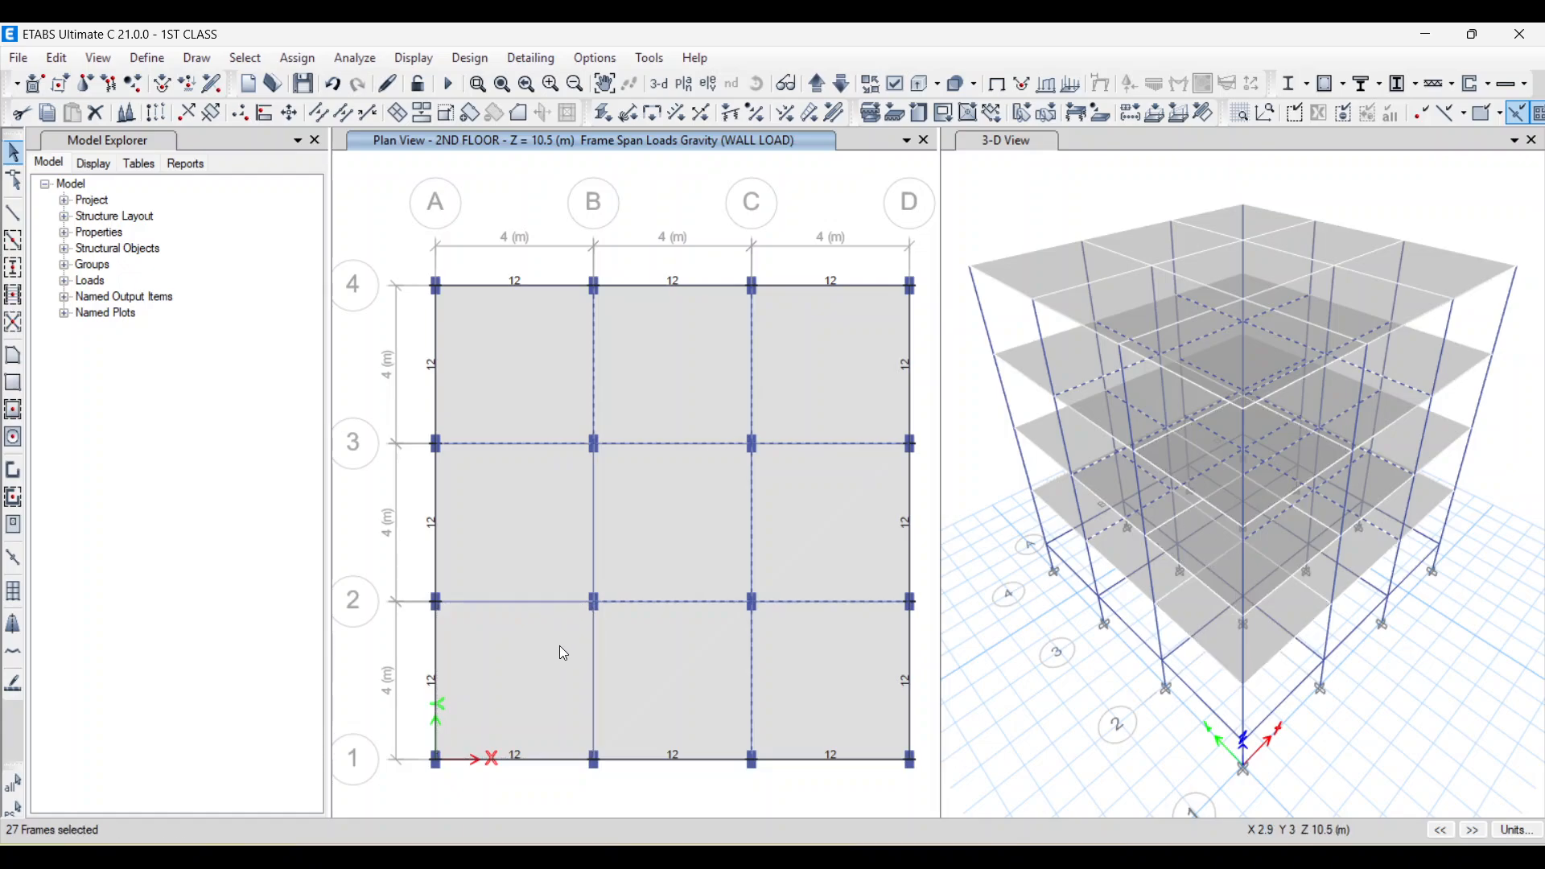
pyautogui.click(592, 636)
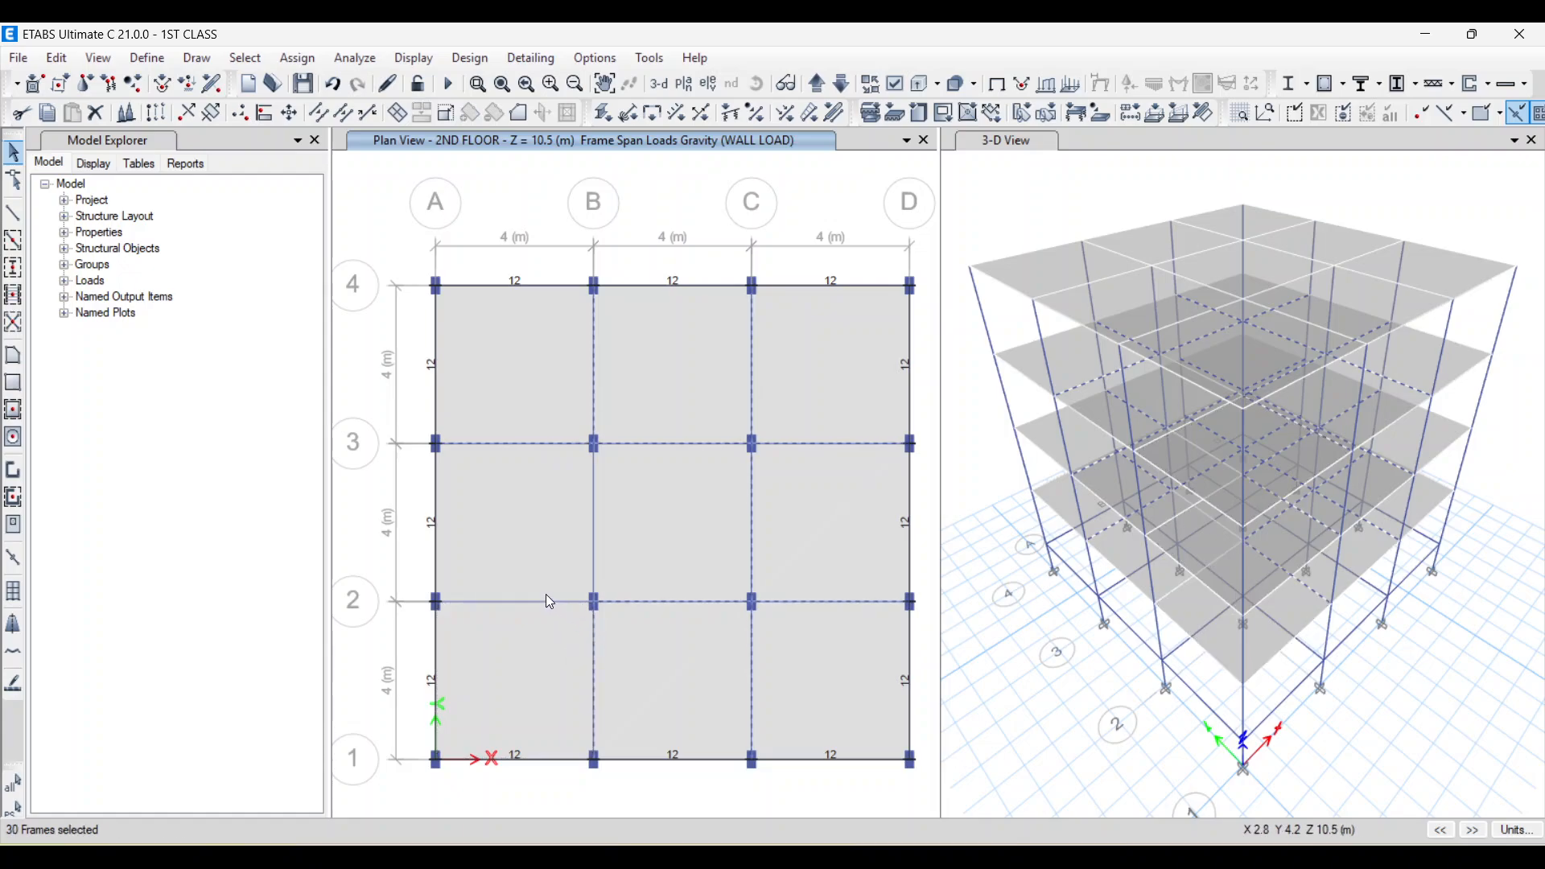
pyautogui.click(540, 604)
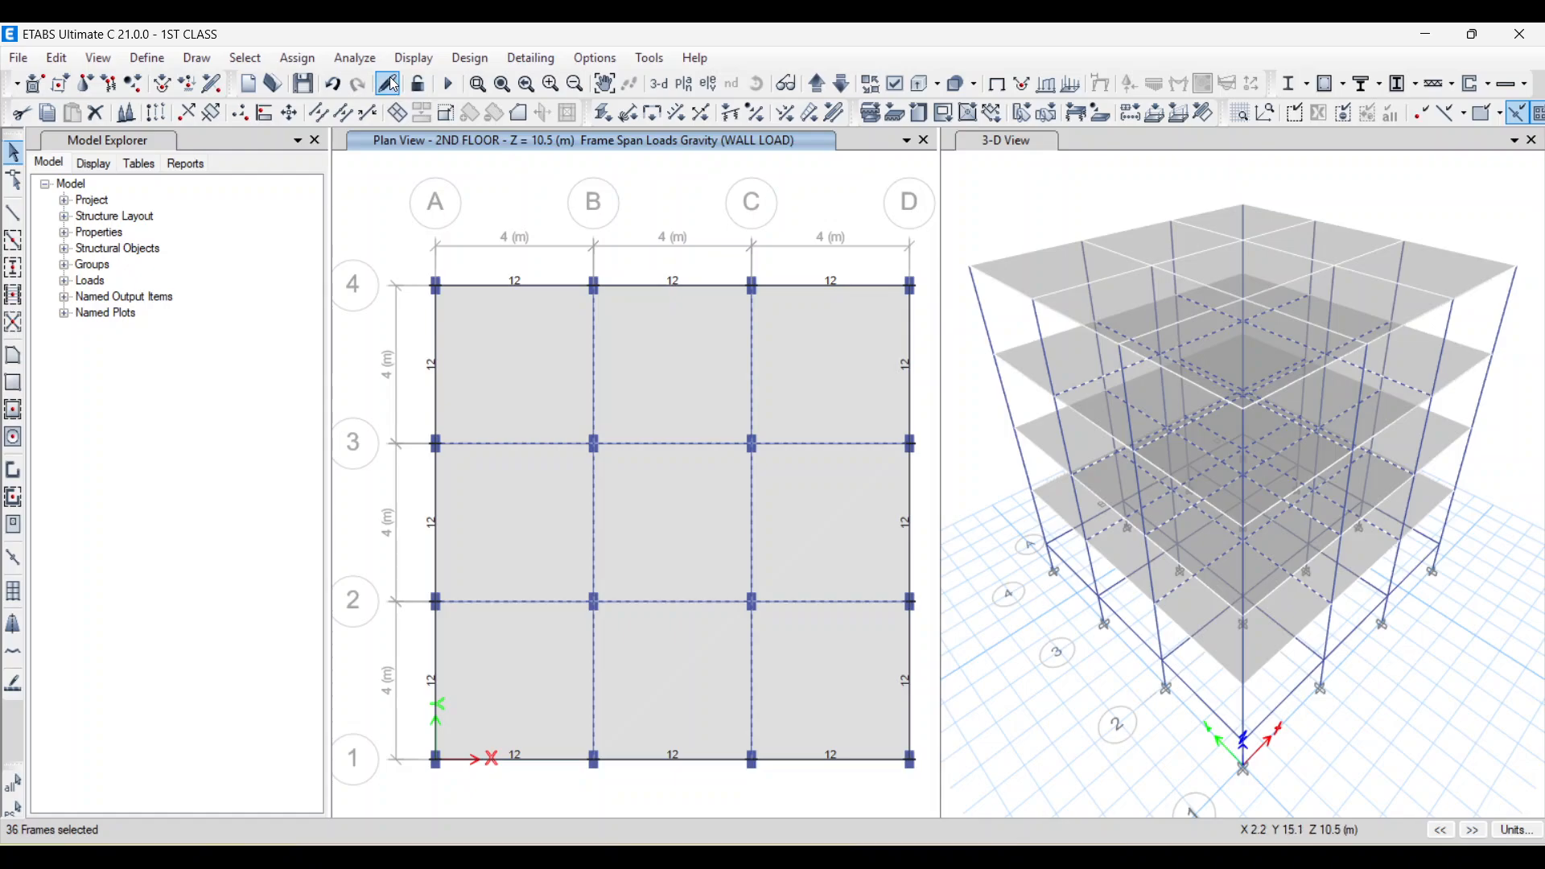
# - Assign a uniform gravity load of 7.5 kN/m in the WALL LOAD pattern to the selected interior beams, replacing existing loads
pyautogui.click(297, 58)
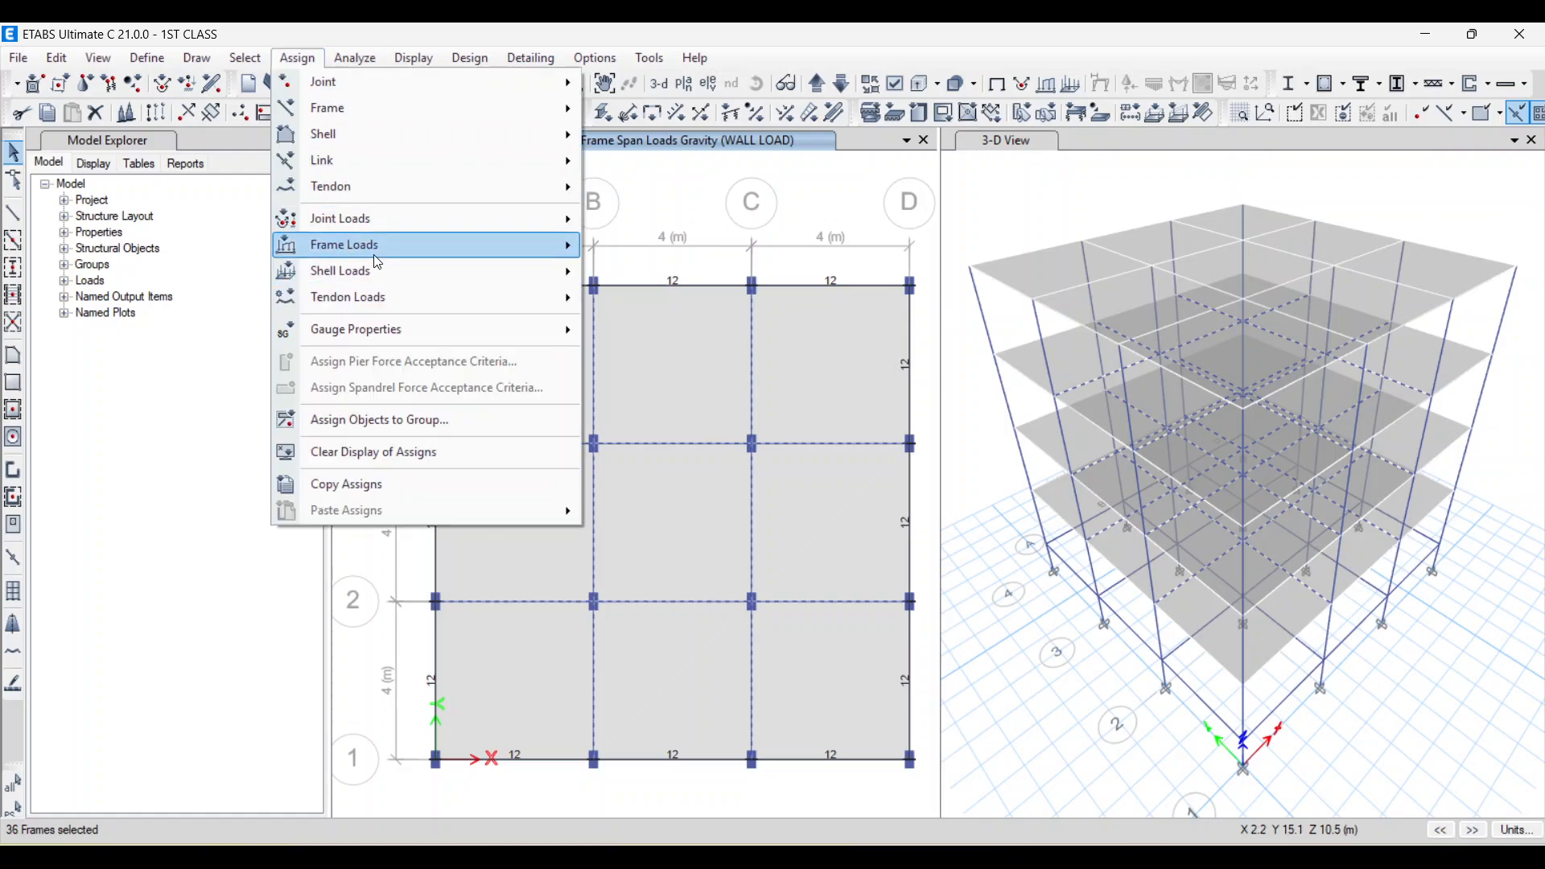
pyautogui.moveTo(523, 244)
pyautogui.click(665, 278)
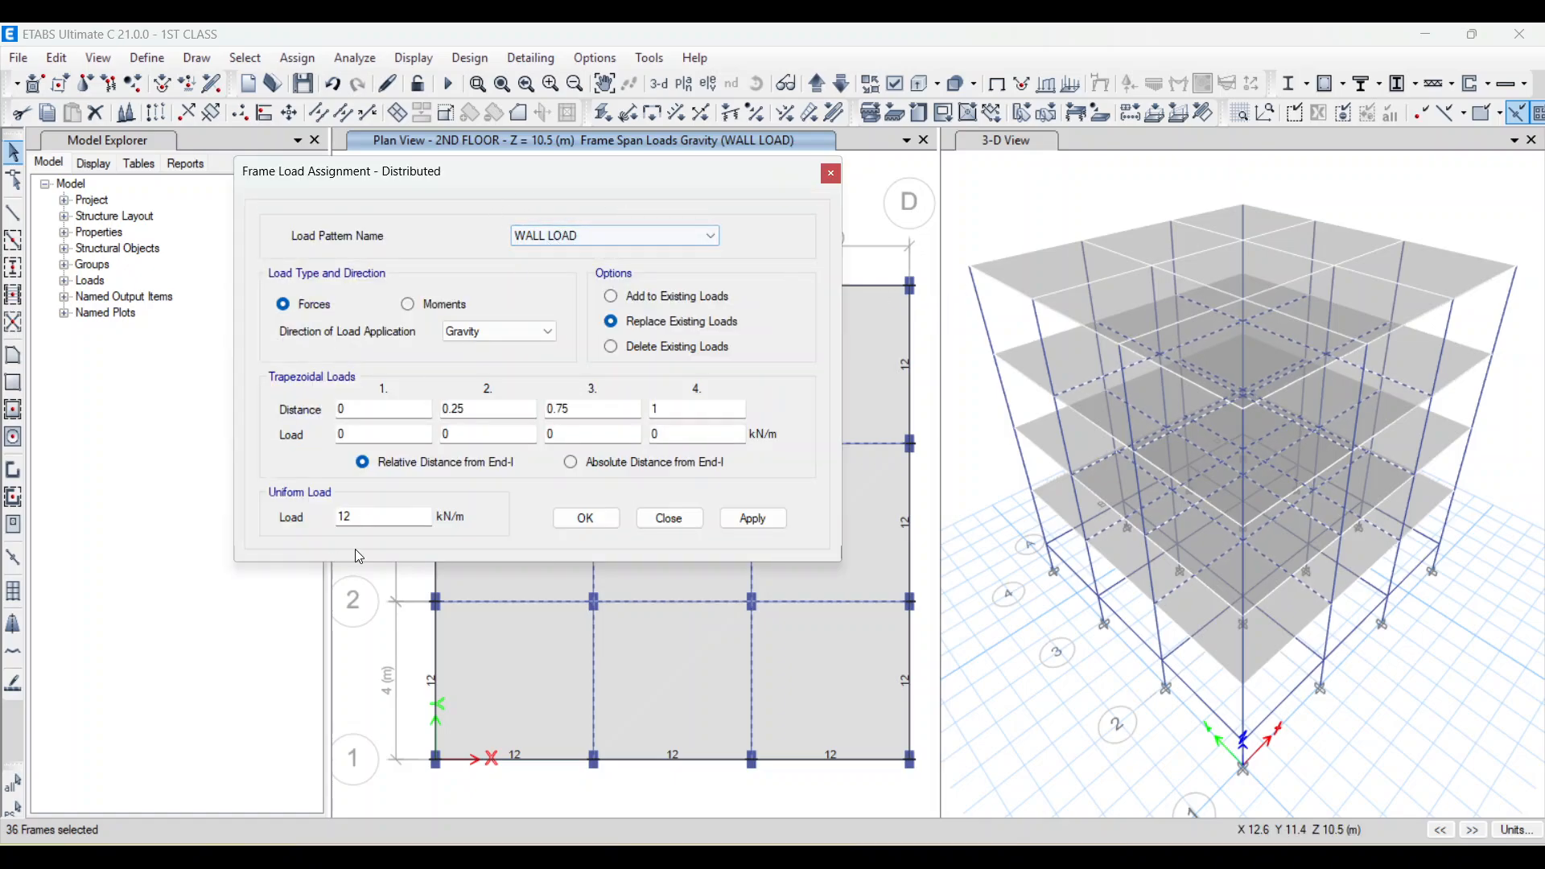
pyautogui.doubleClick(345, 516)
pyautogui.write('7.5')
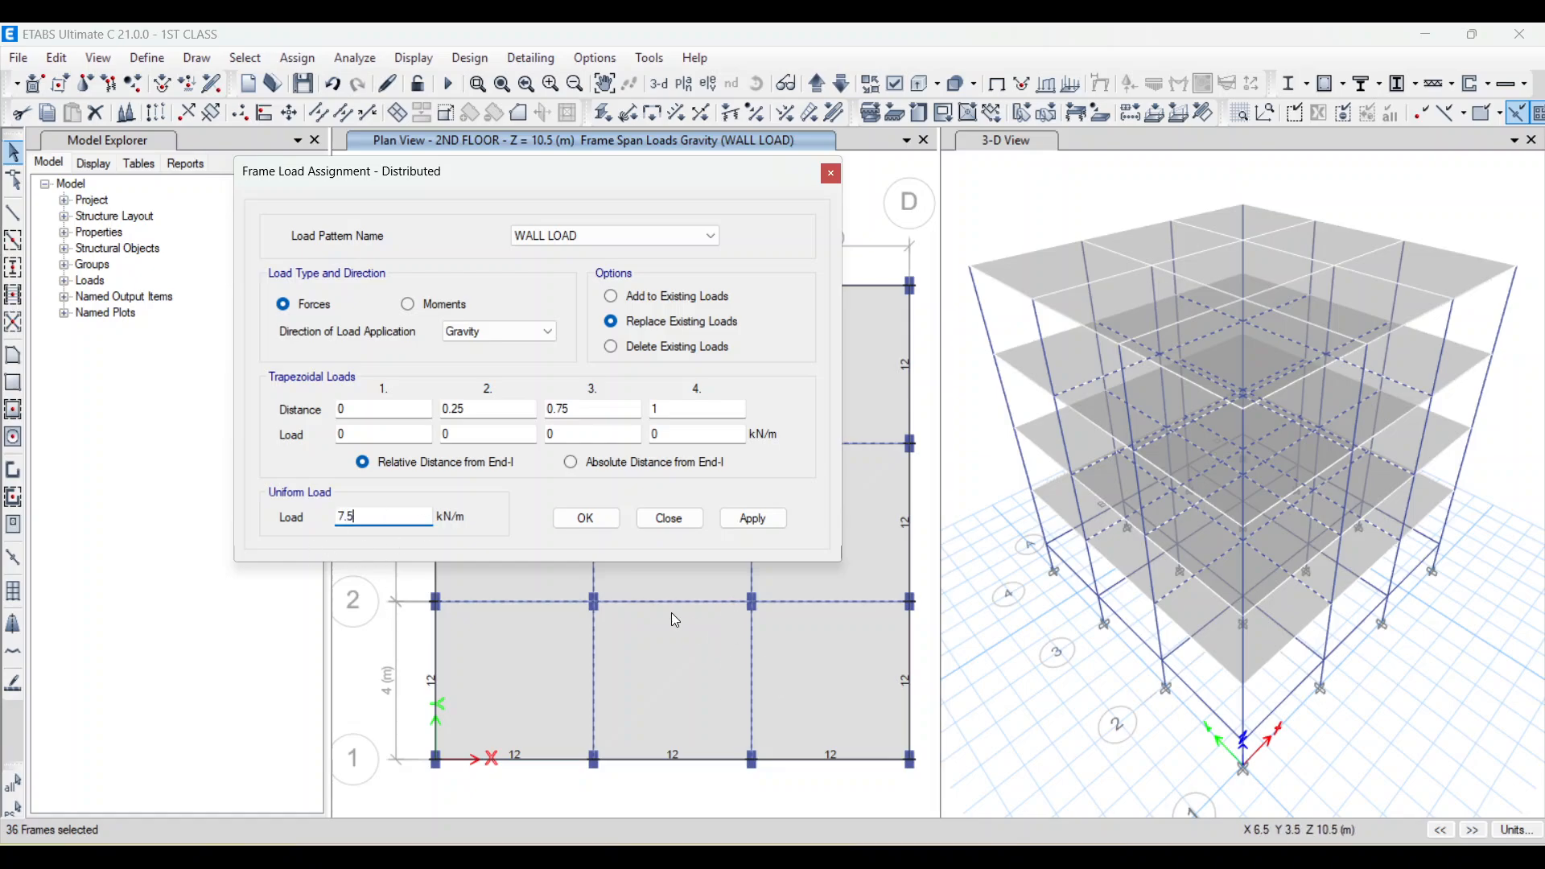
pyautogui.click(751, 516)
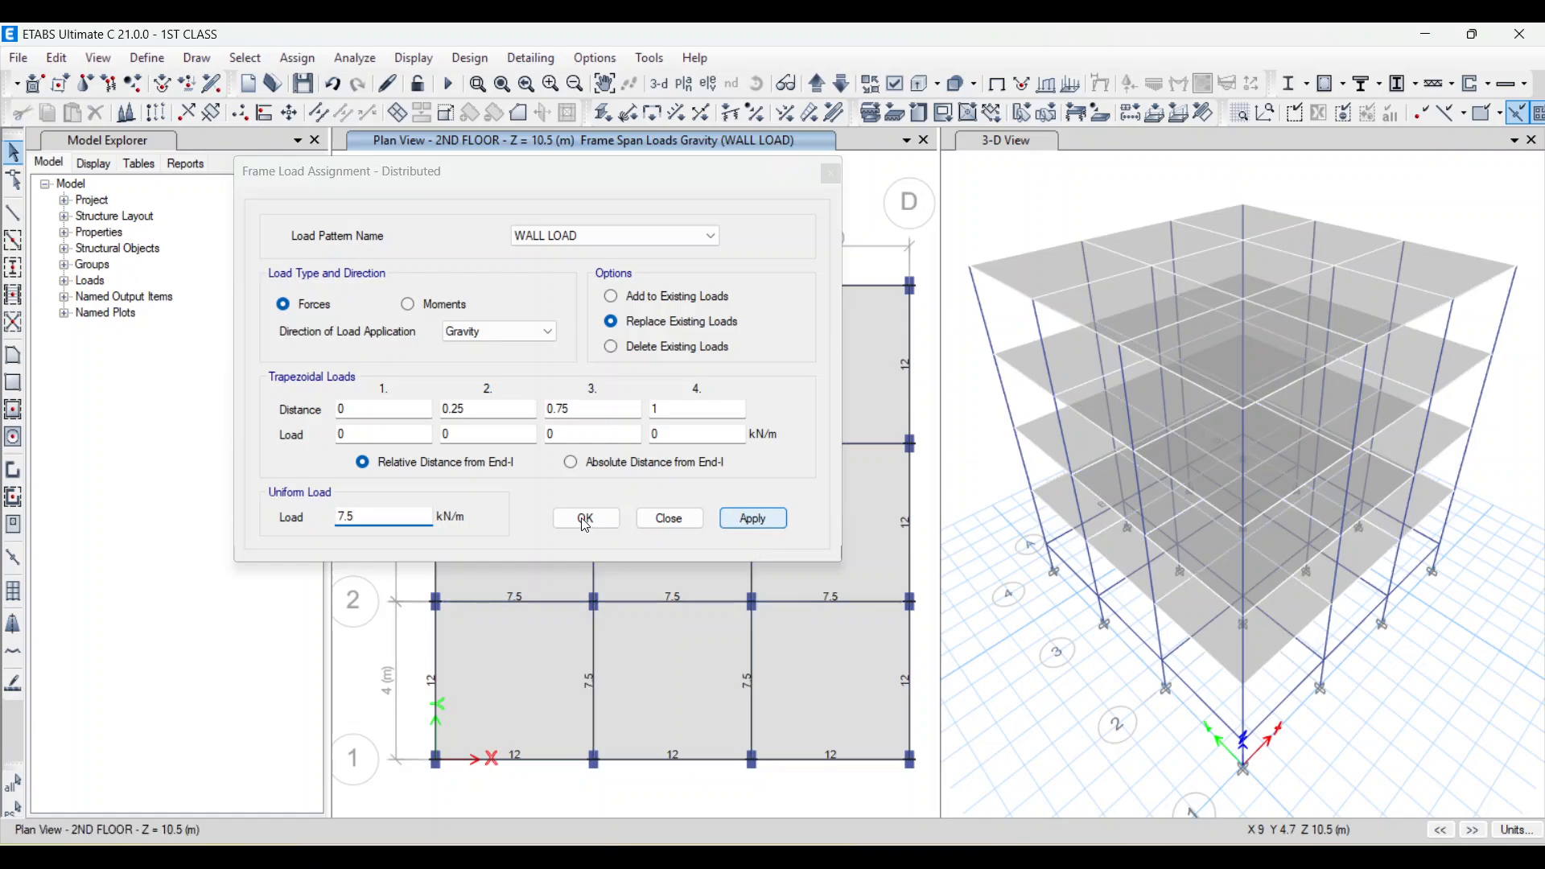
pyautogui.click(586, 522)
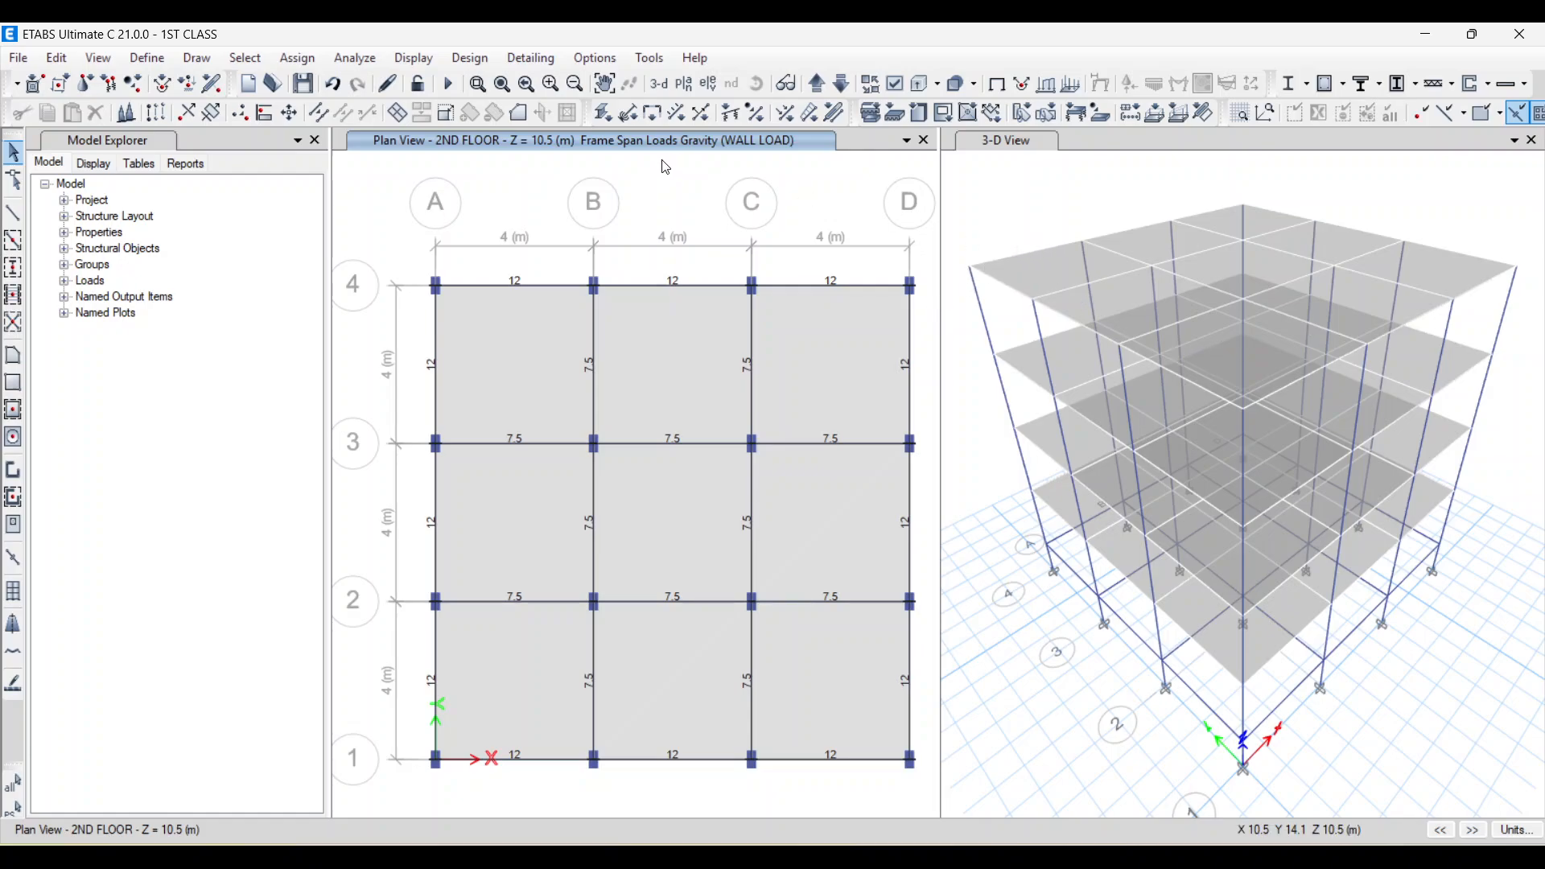
# - Go up to the 3RD FLOOR plan and select its twelve perimeter beams along grids A, D, 1 and 4, without any slabs
pyautogui.click(819, 84)
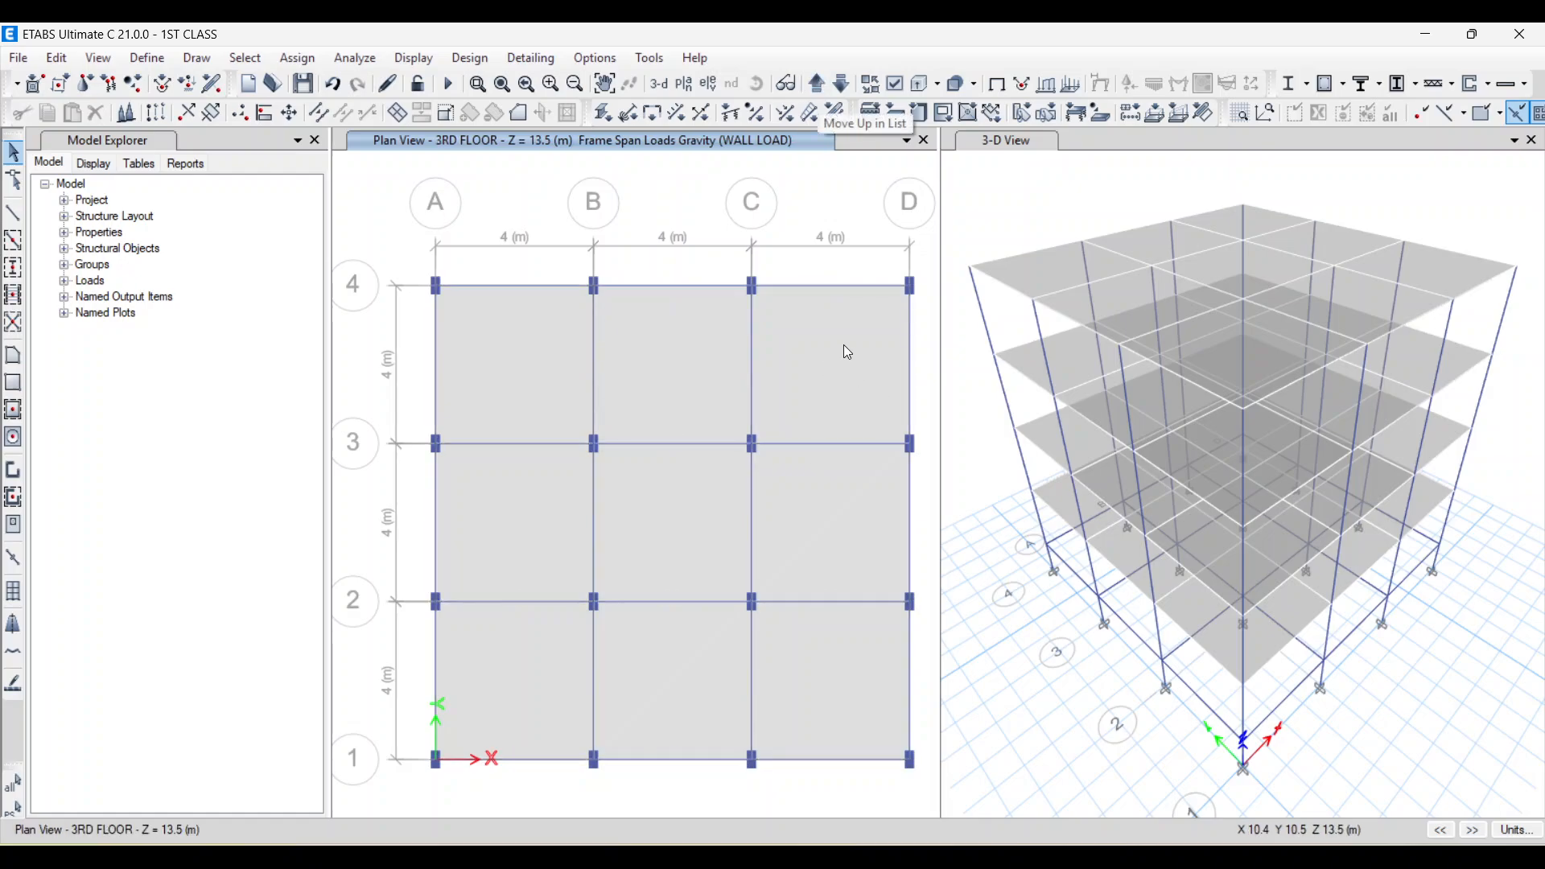
pyautogui.click(860, 326)
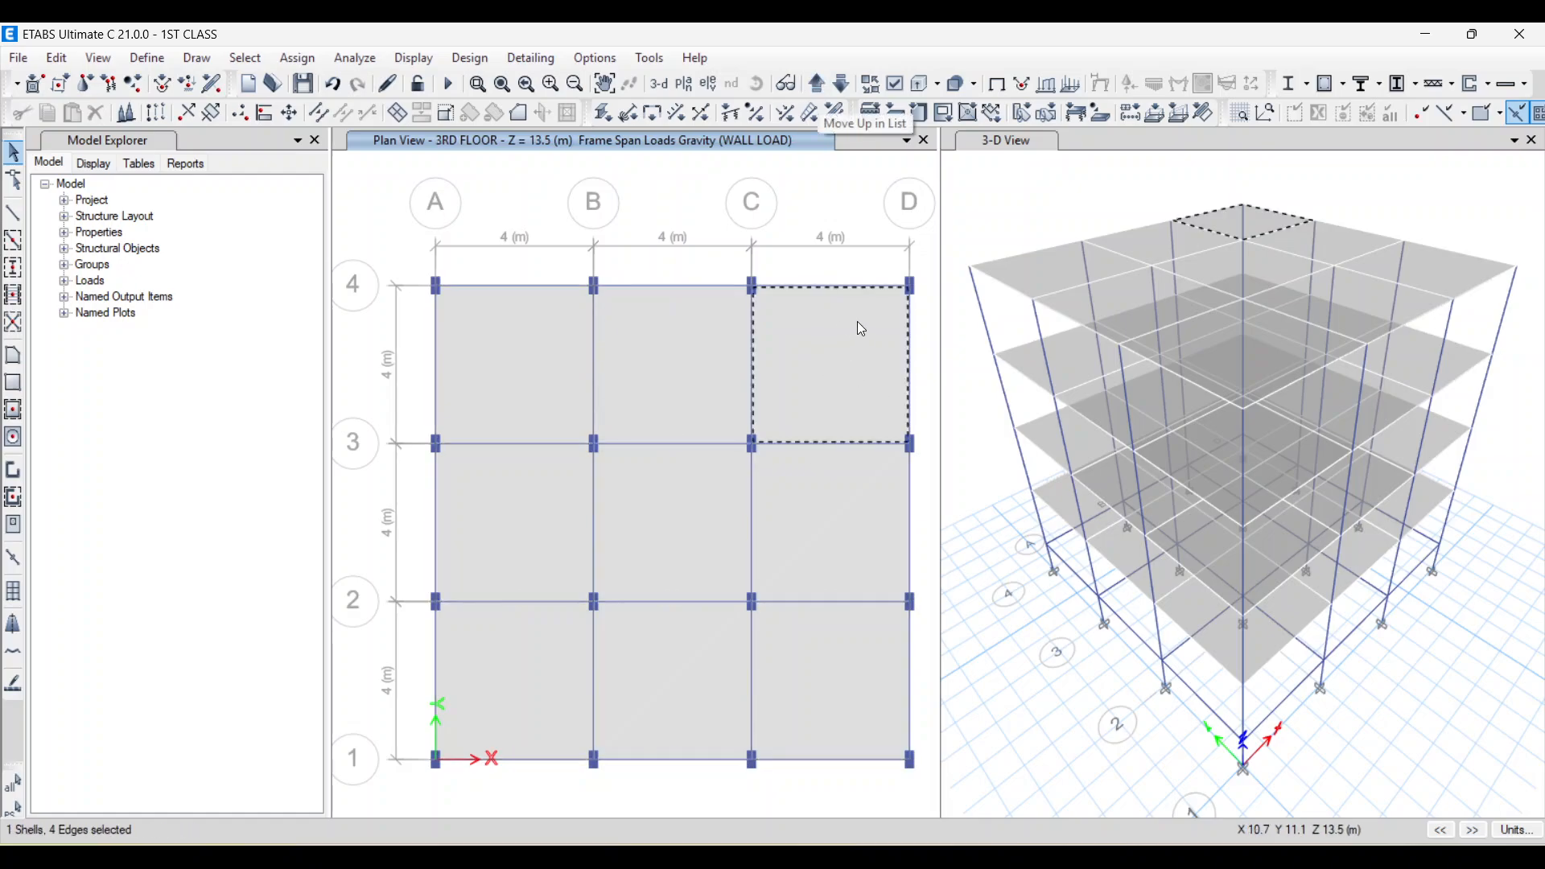
pyautogui.click(825, 351)
pyautogui.click(809, 286)
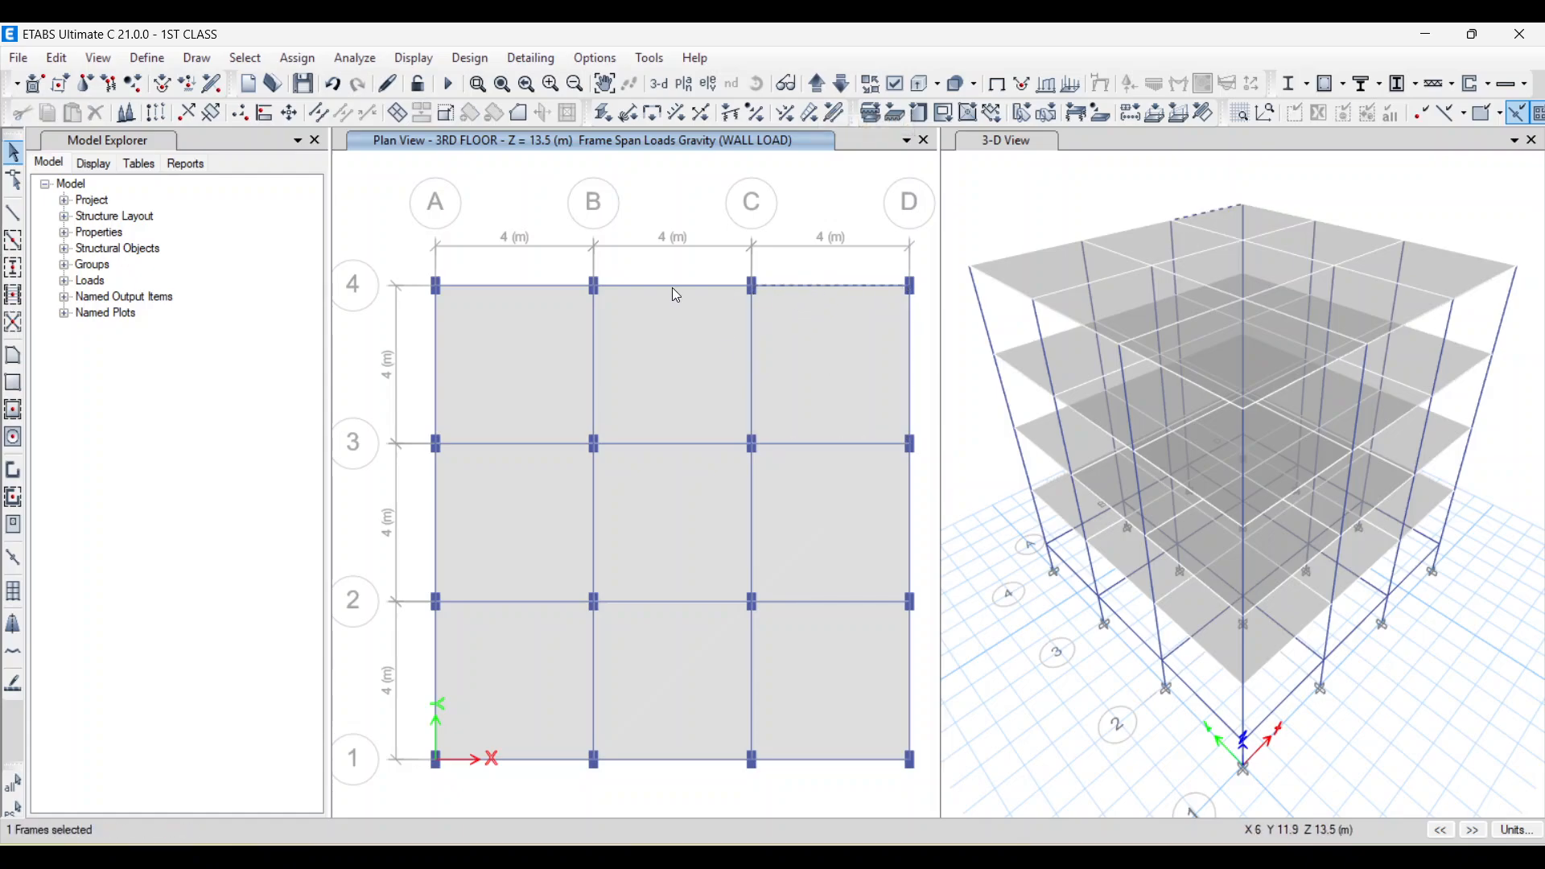
pyautogui.click(673, 286)
pyautogui.click(508, 287)
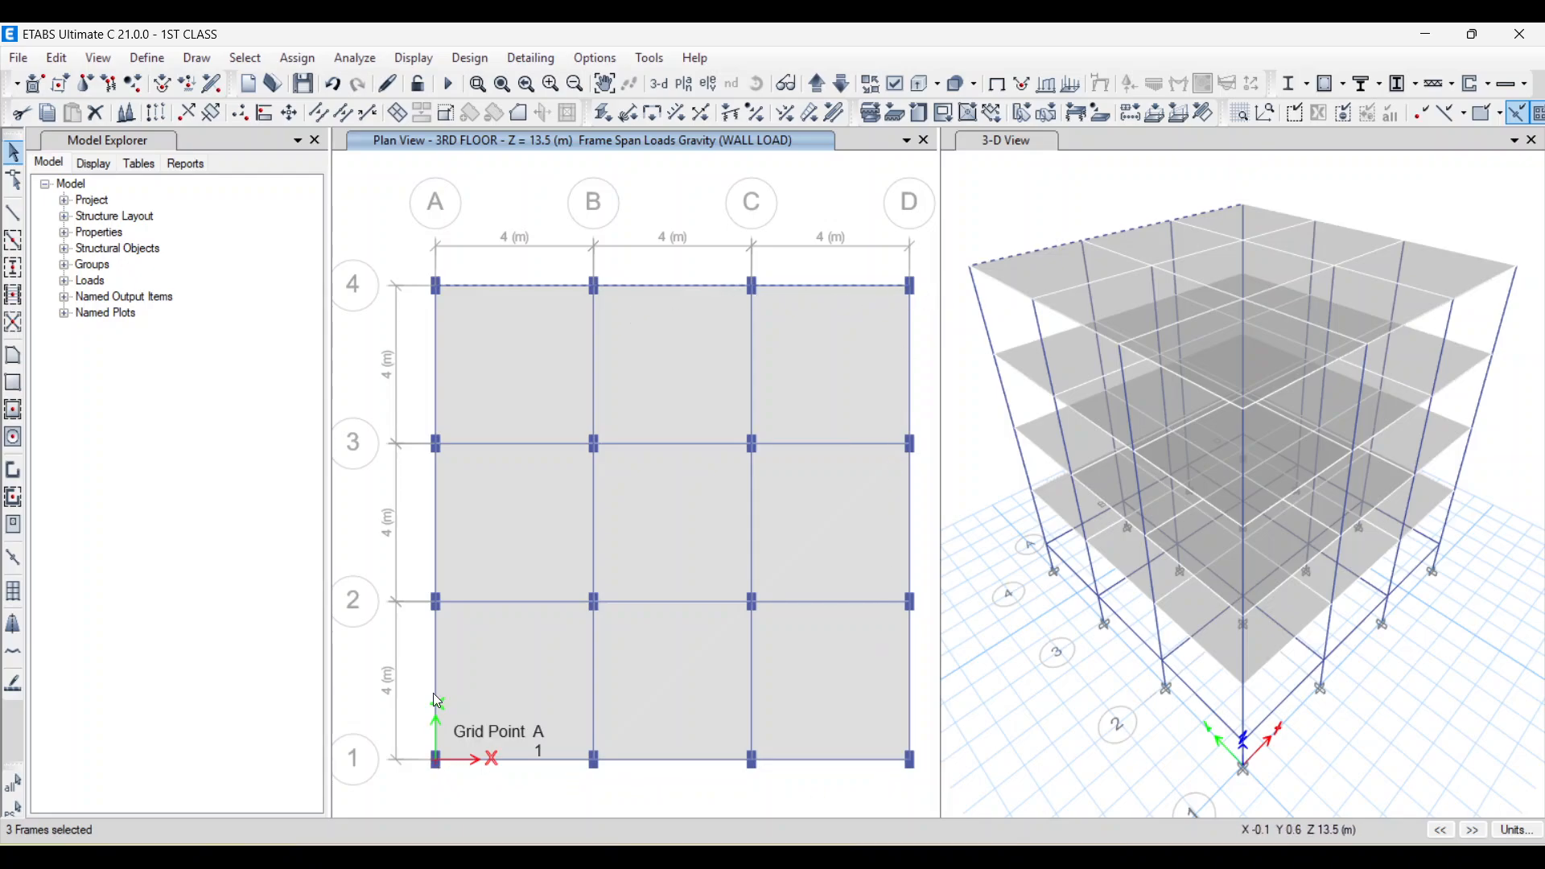
pyautogui.click(434, 338)
pyautogui.click(435, 512)
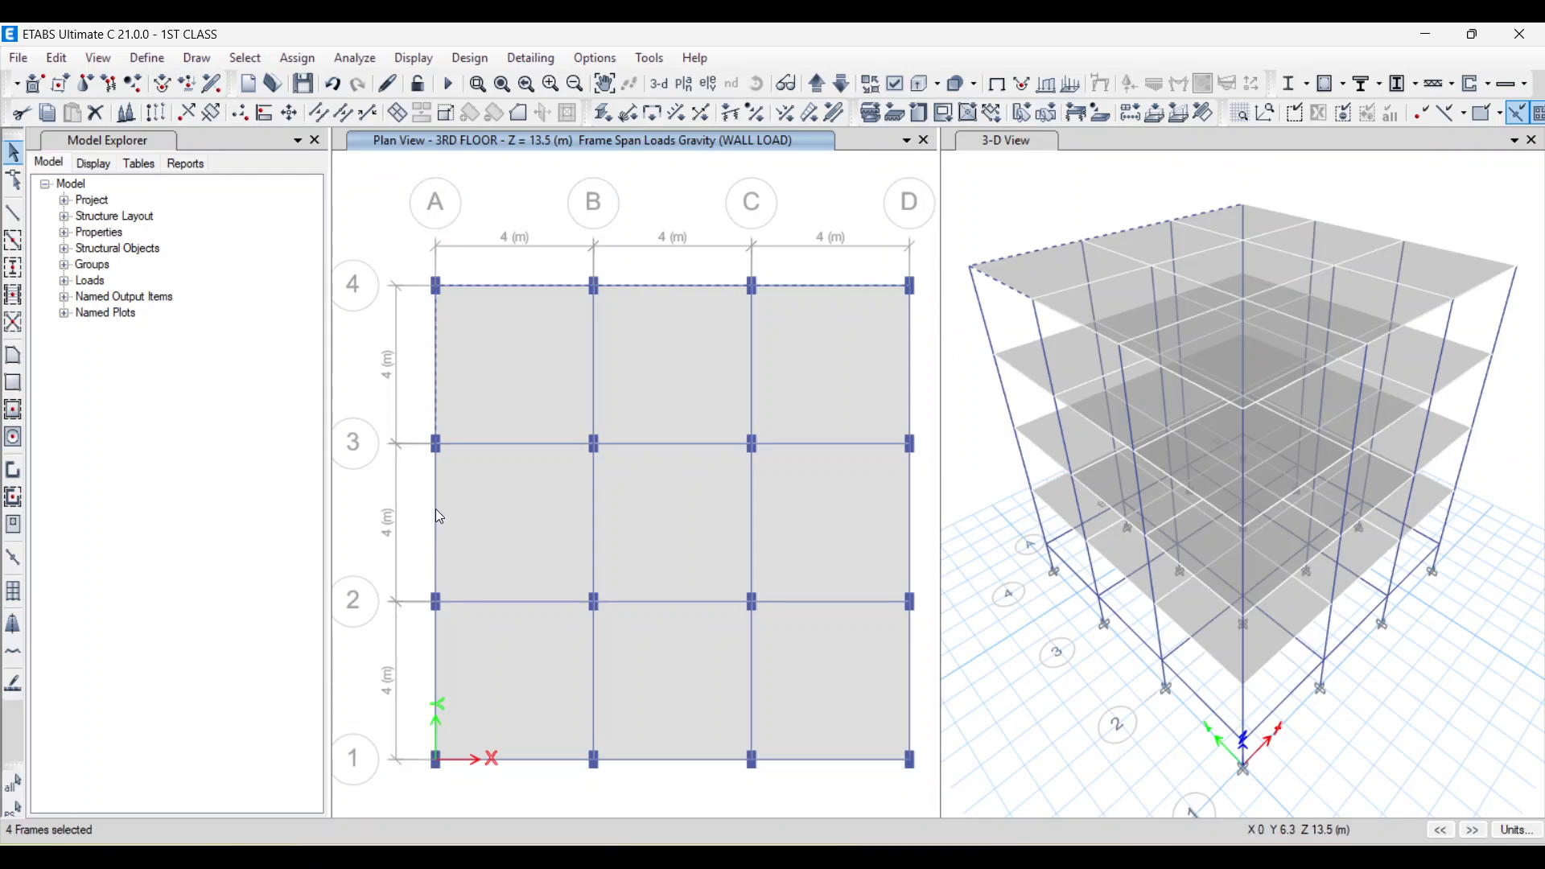
pyautogui.click(435, 667)
pyautogui.click(515, 760)
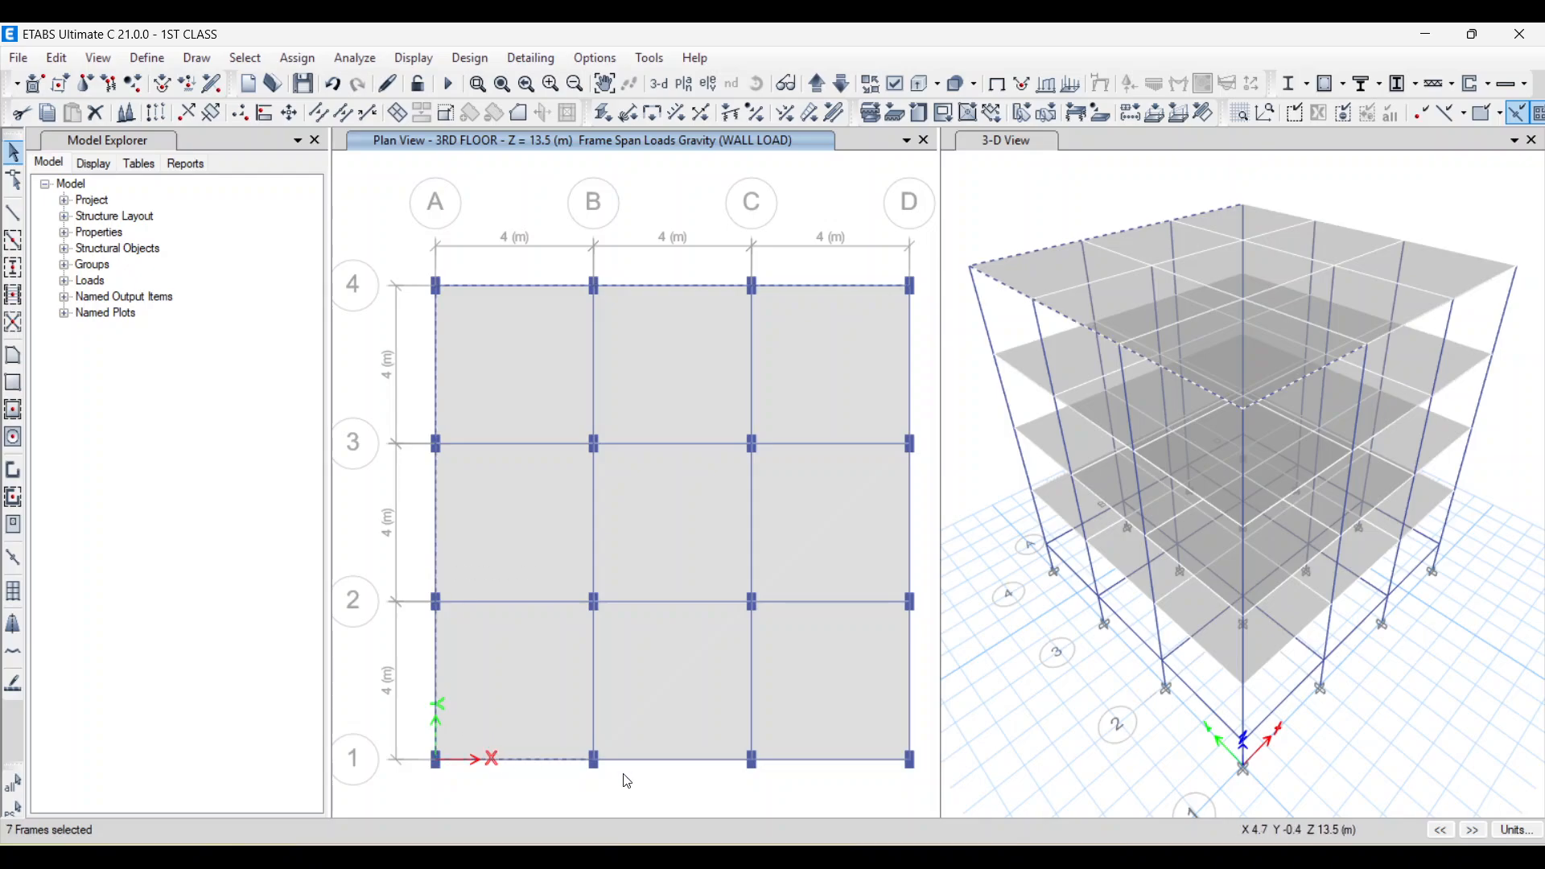
pyautogui.click(708, 769)
pyautogui.click(797, 762)
pyautogui.click(913, 656)
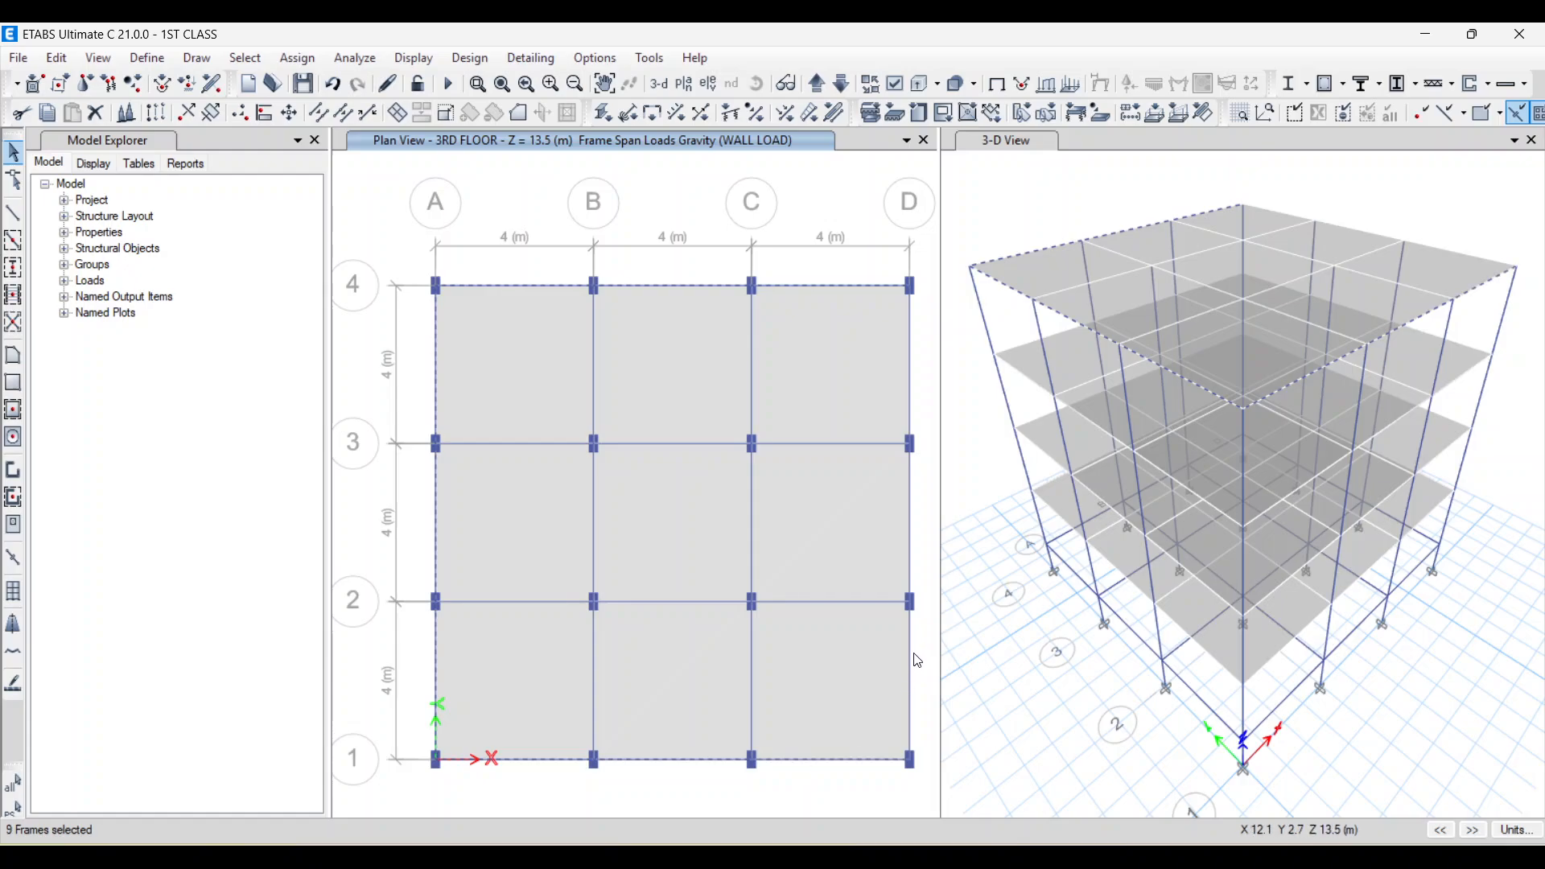
pyautogui.click(913, 495)
pyautogui.click(913, 372)
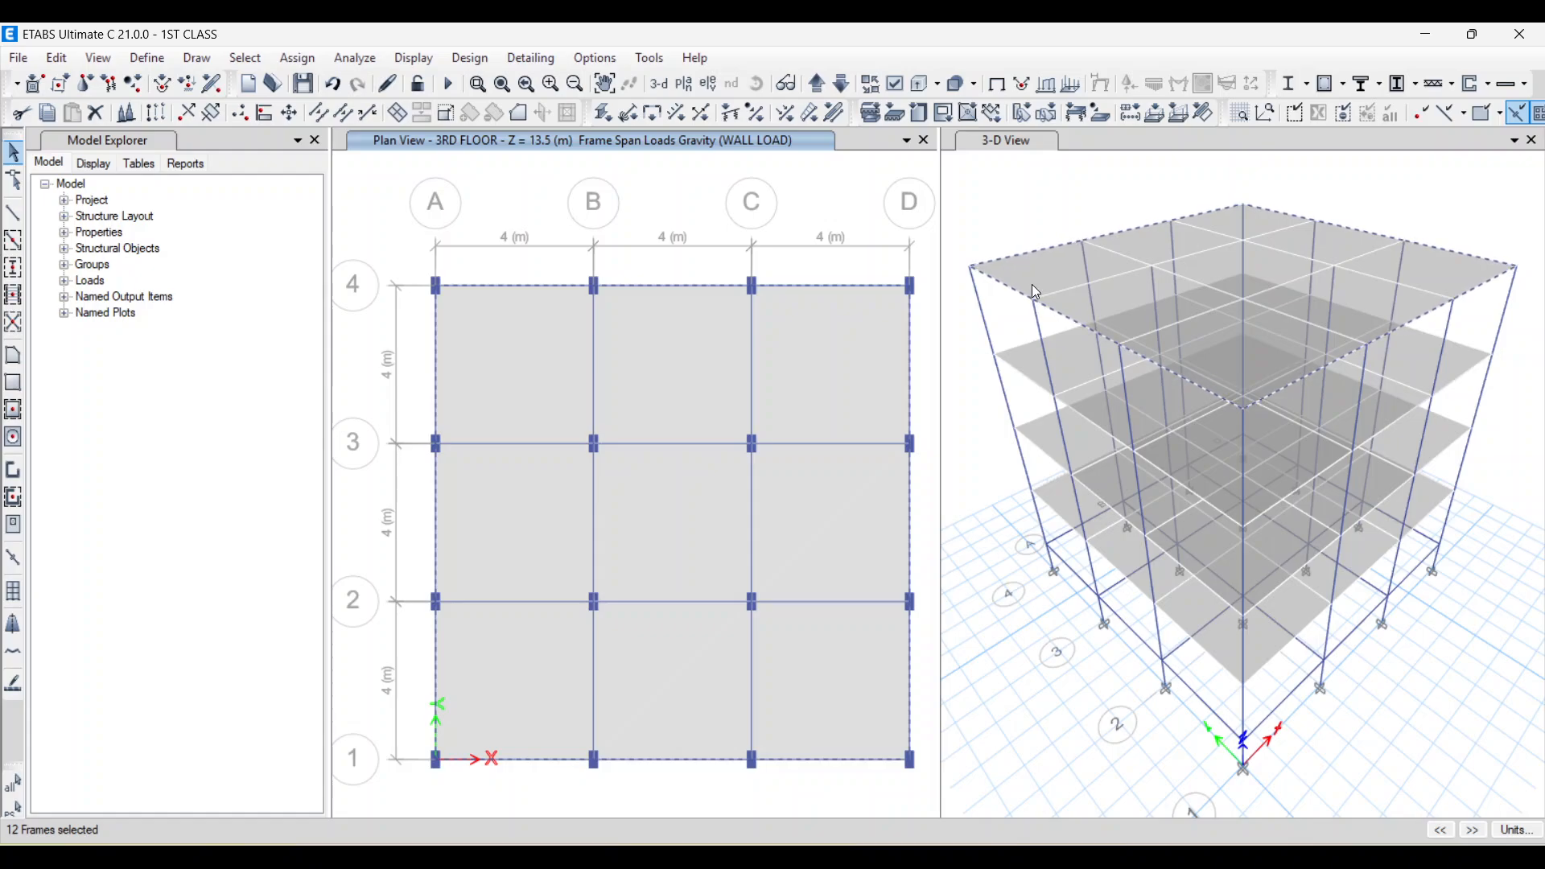
# - Assign a uniform gravity load of 4.5 kN/m in the WALL LOAD pattern to the selected 3RD FLOOR perimeter beams, replacing existing loads
pyautogui.click(298, 58)
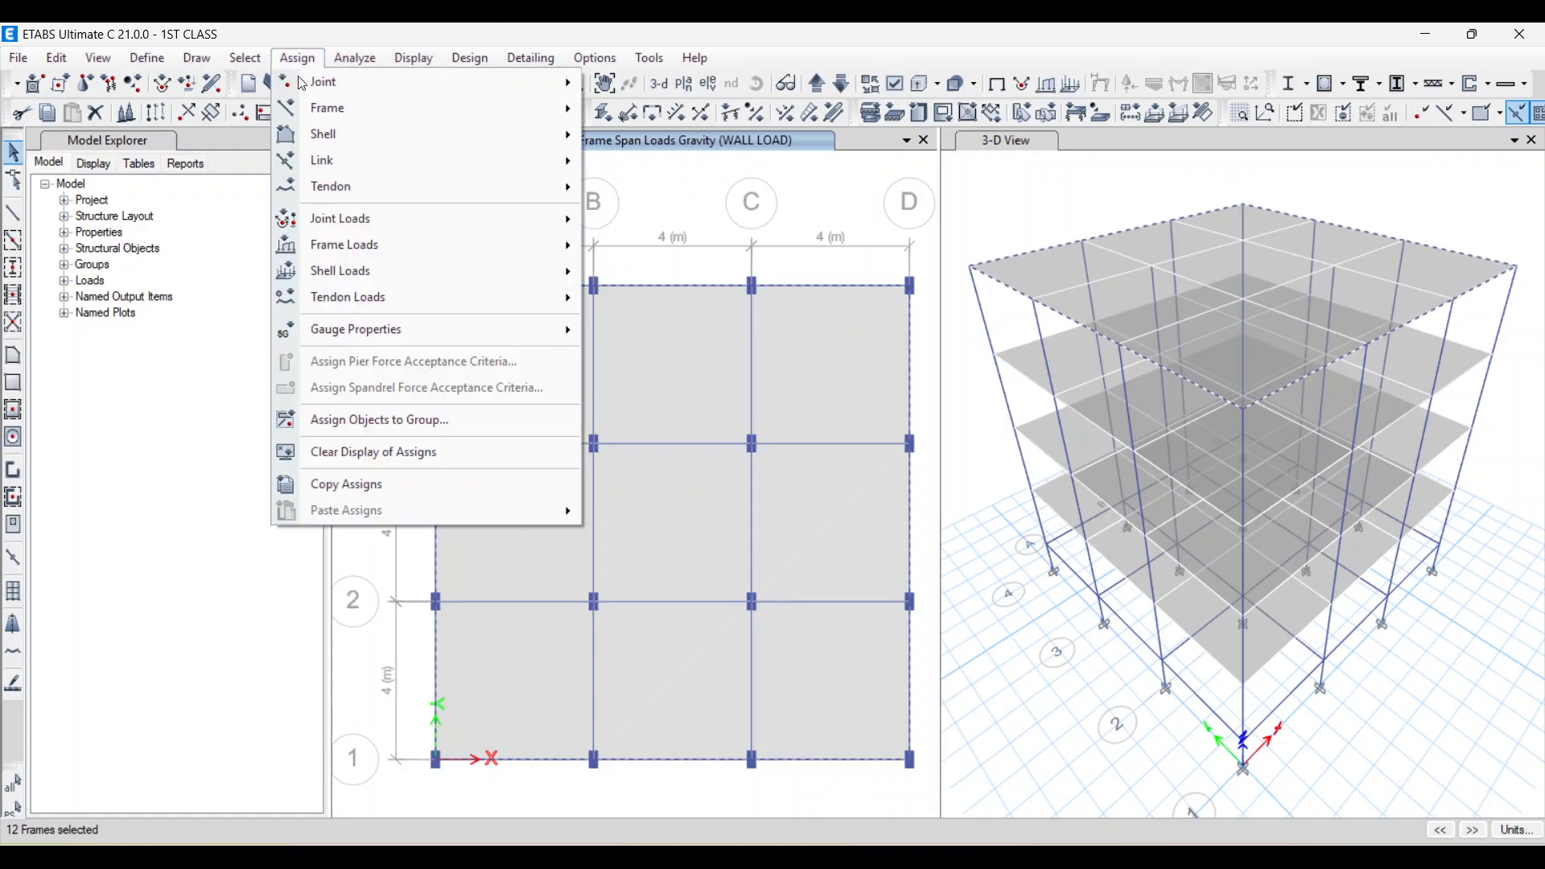
pyautogui.moveTo(483, 245)
pyautogui.click(699, 288)
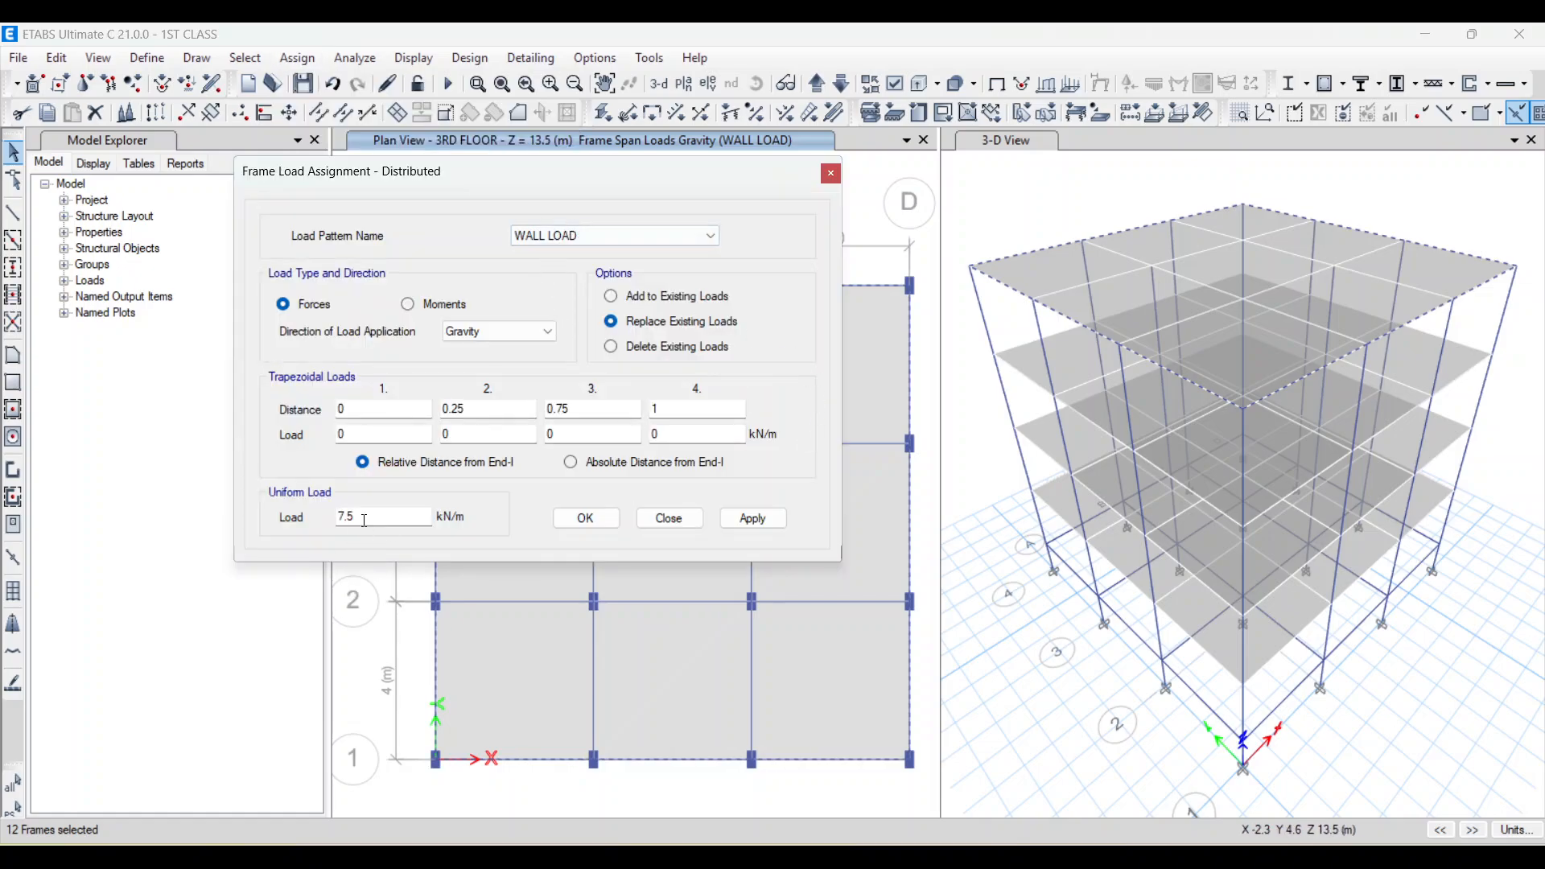
pyautogui.click(367, 515)
pyautogui.write('4.')
pyautogui.moveTo(635, 183); pyautogui.dragTo(559, 161)
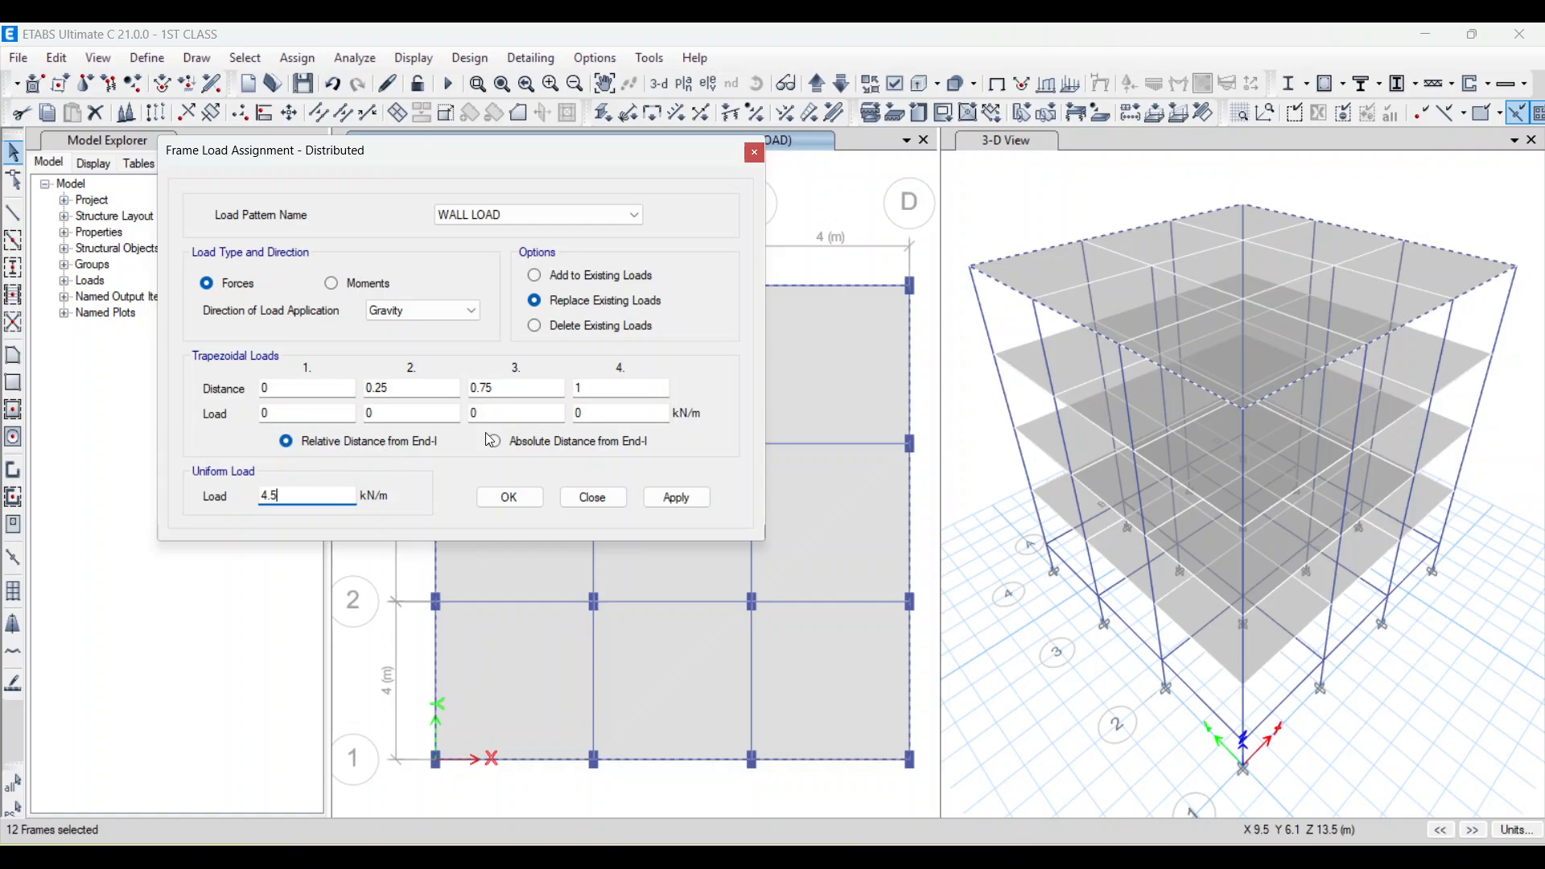
pyautogui.click(677, 497)
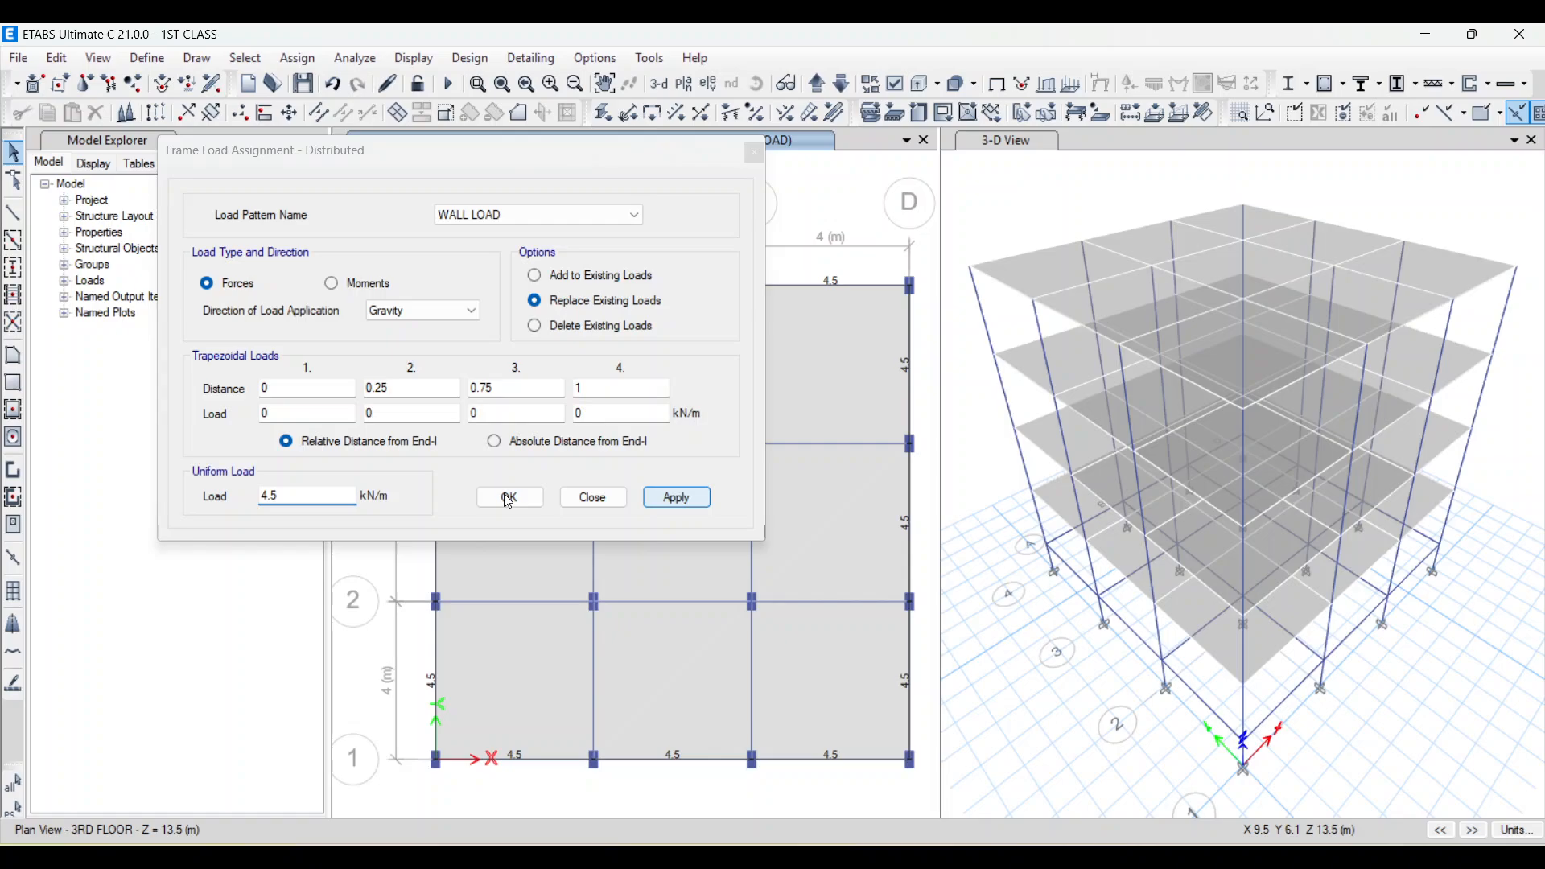
pyautogui.click(509, 499)
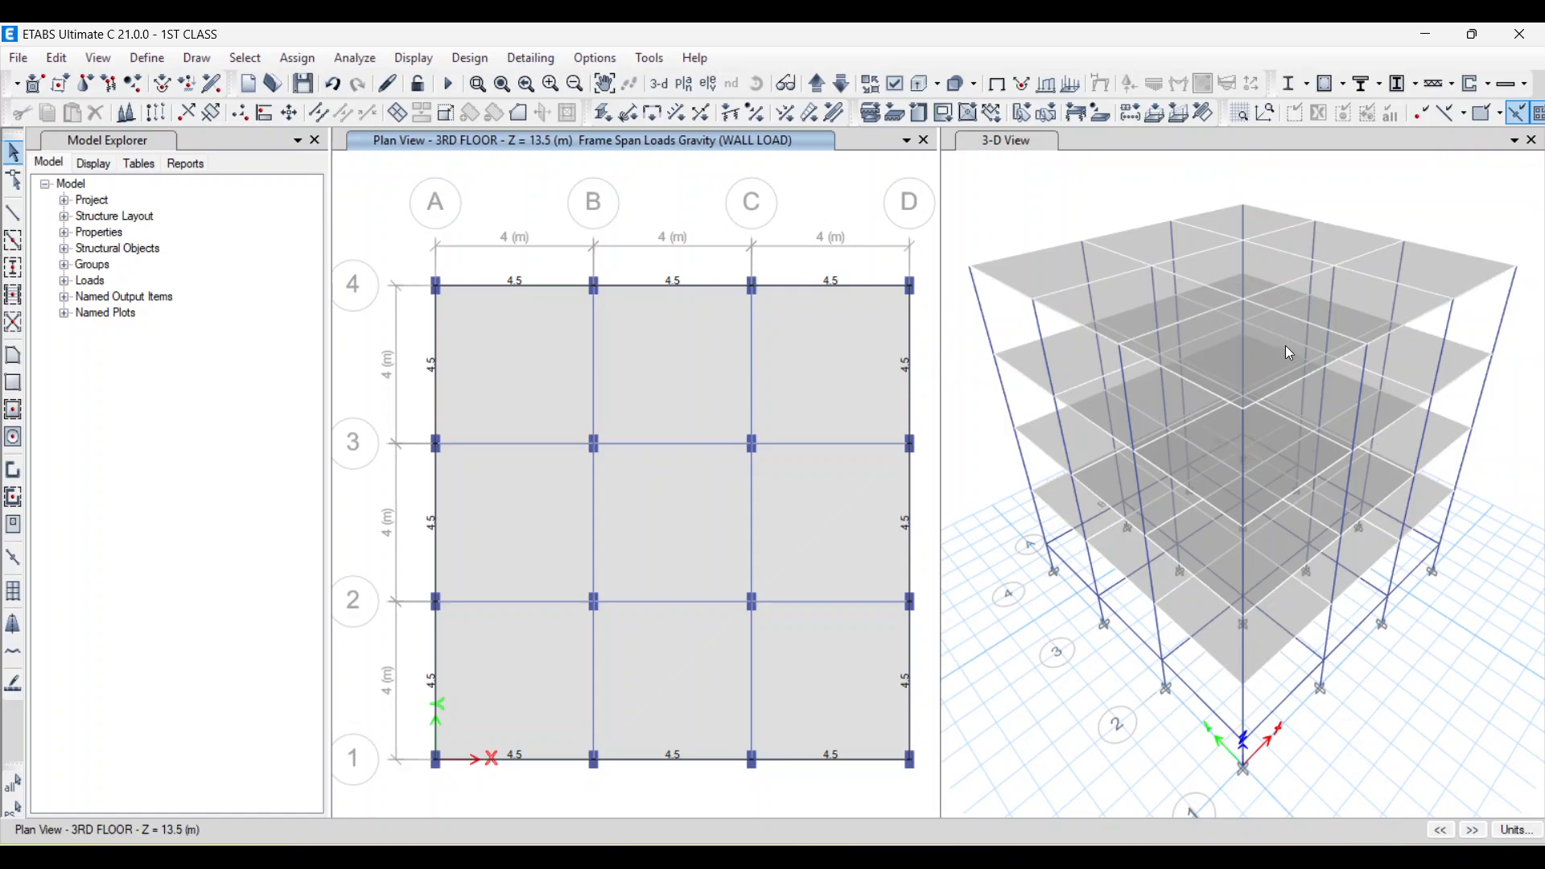
# - Display the WALL LOAD span forces on the frames in the 3-D view, with loading values shown
pyautogui.click(1020, 201)
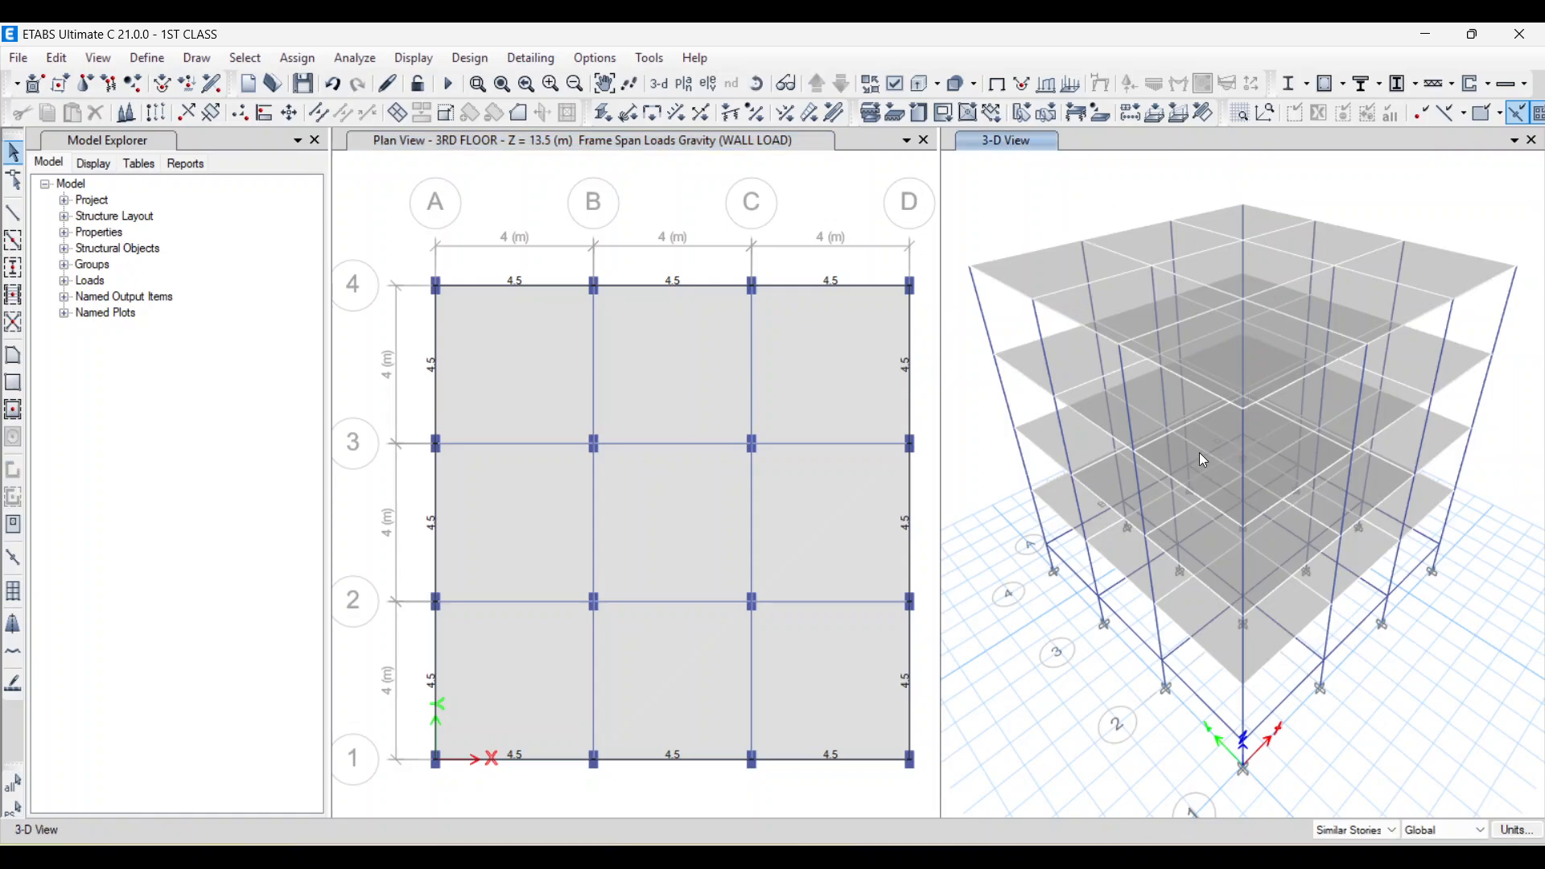
pyautogui.click(1047, 83)
pyautogui.click(866, 304)
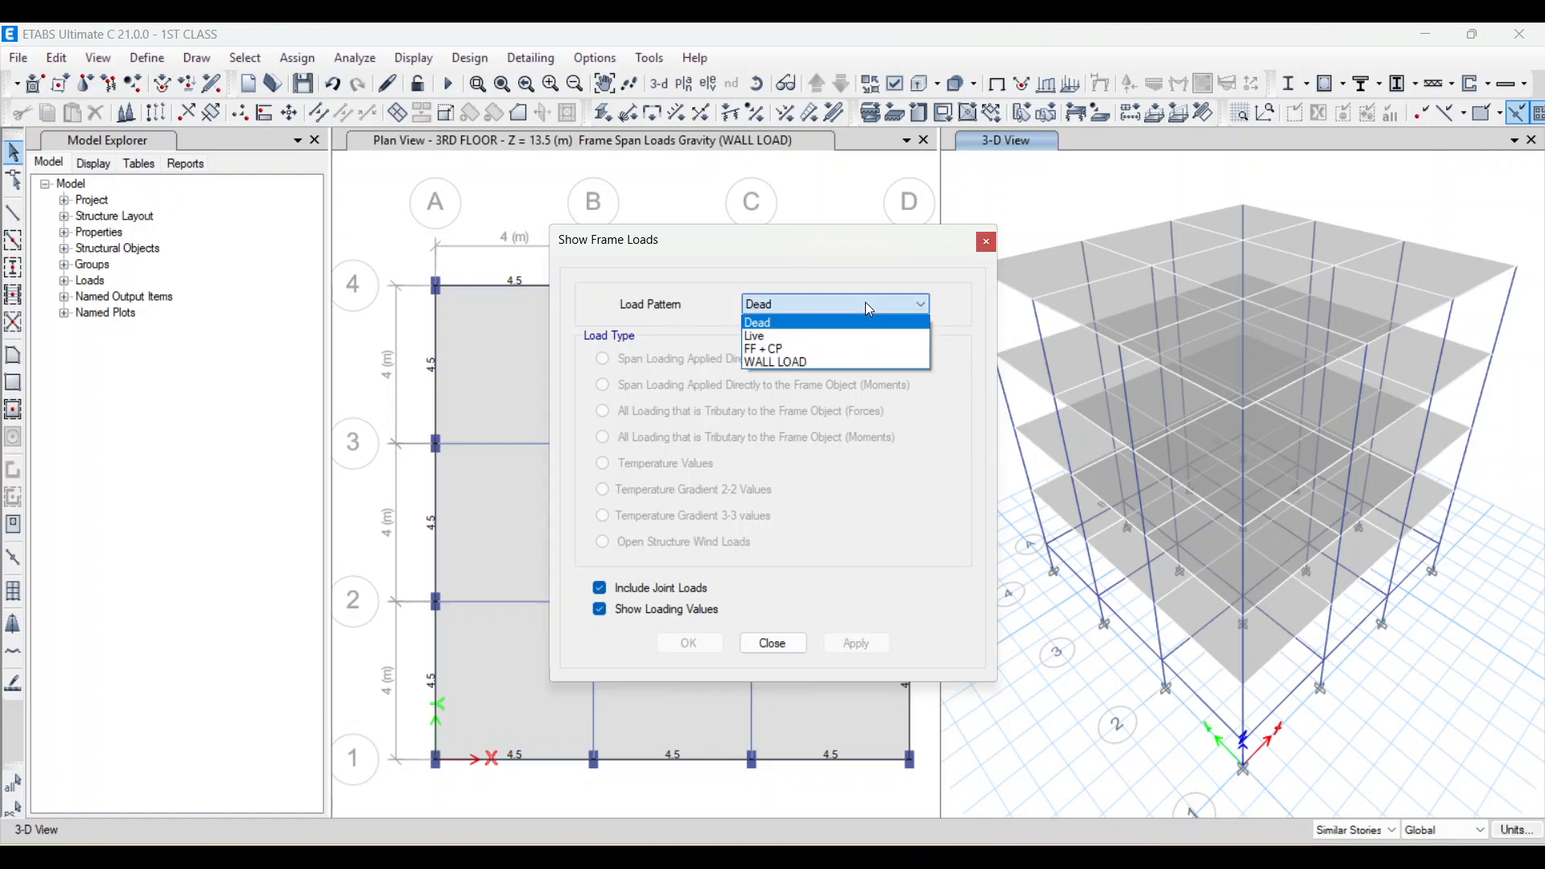
pyautogui.click(787, 362)
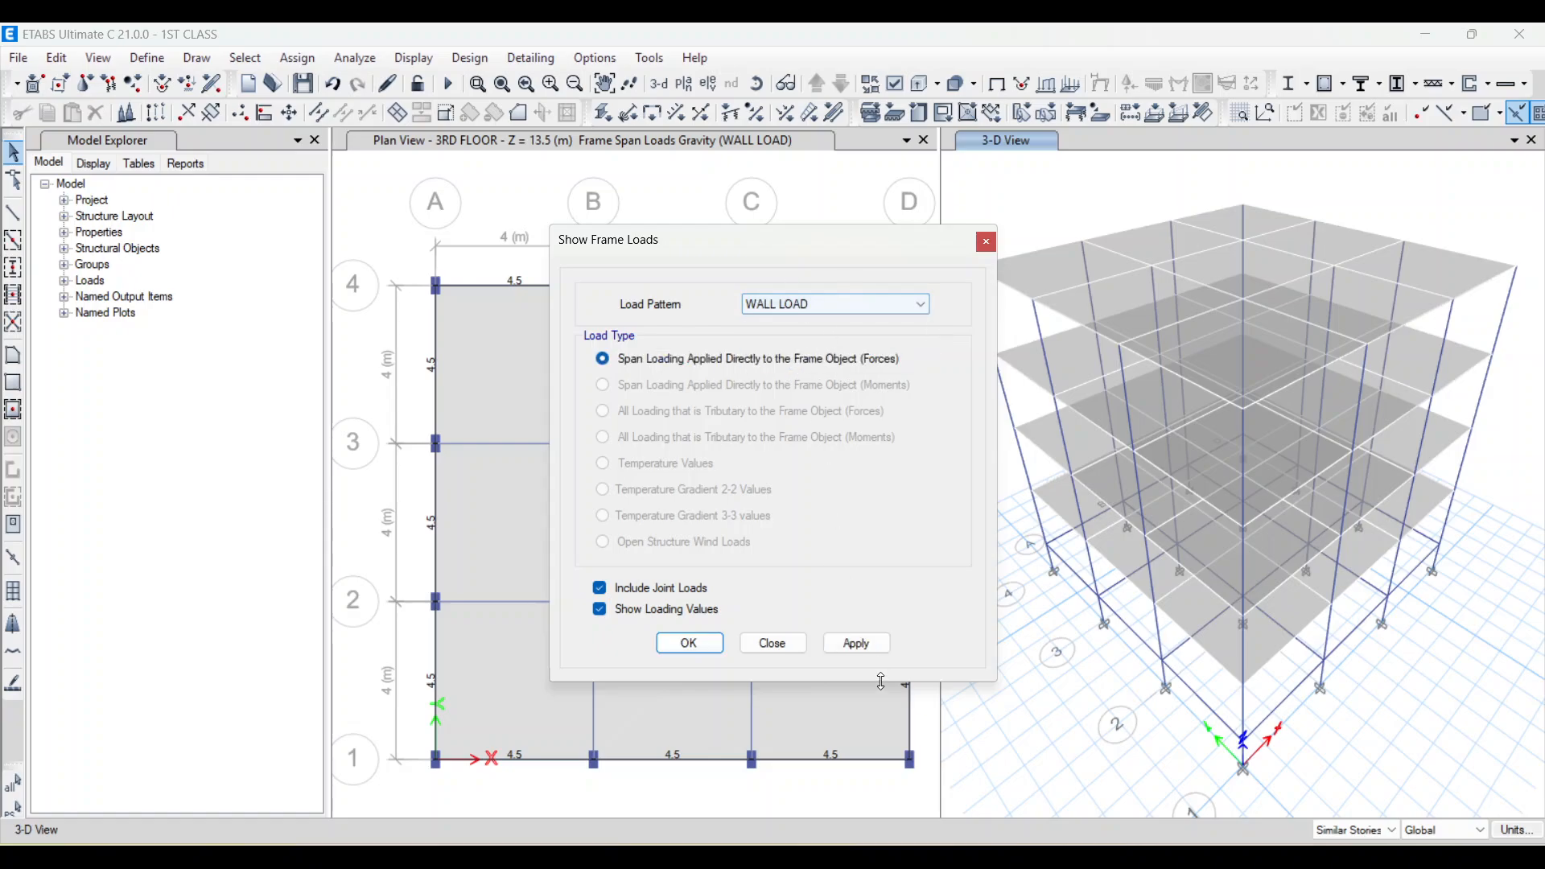
pyautogui.click(861, 647)
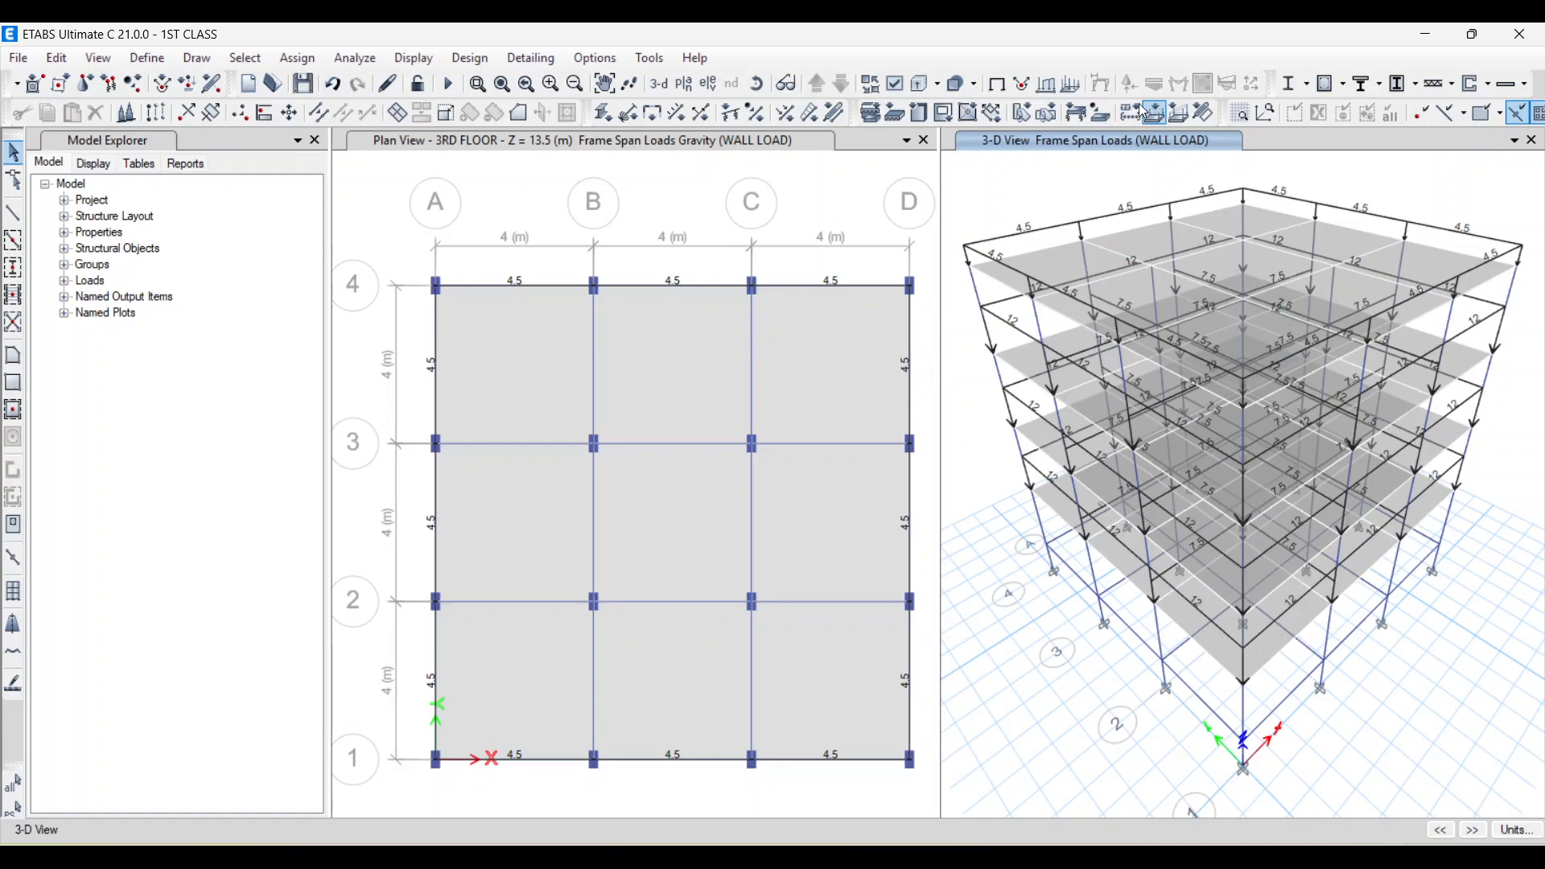
# - Display the uniform gravity shell loads of the FF + CP pattern in the 3-D view
pyautogui.click(1073, 89)
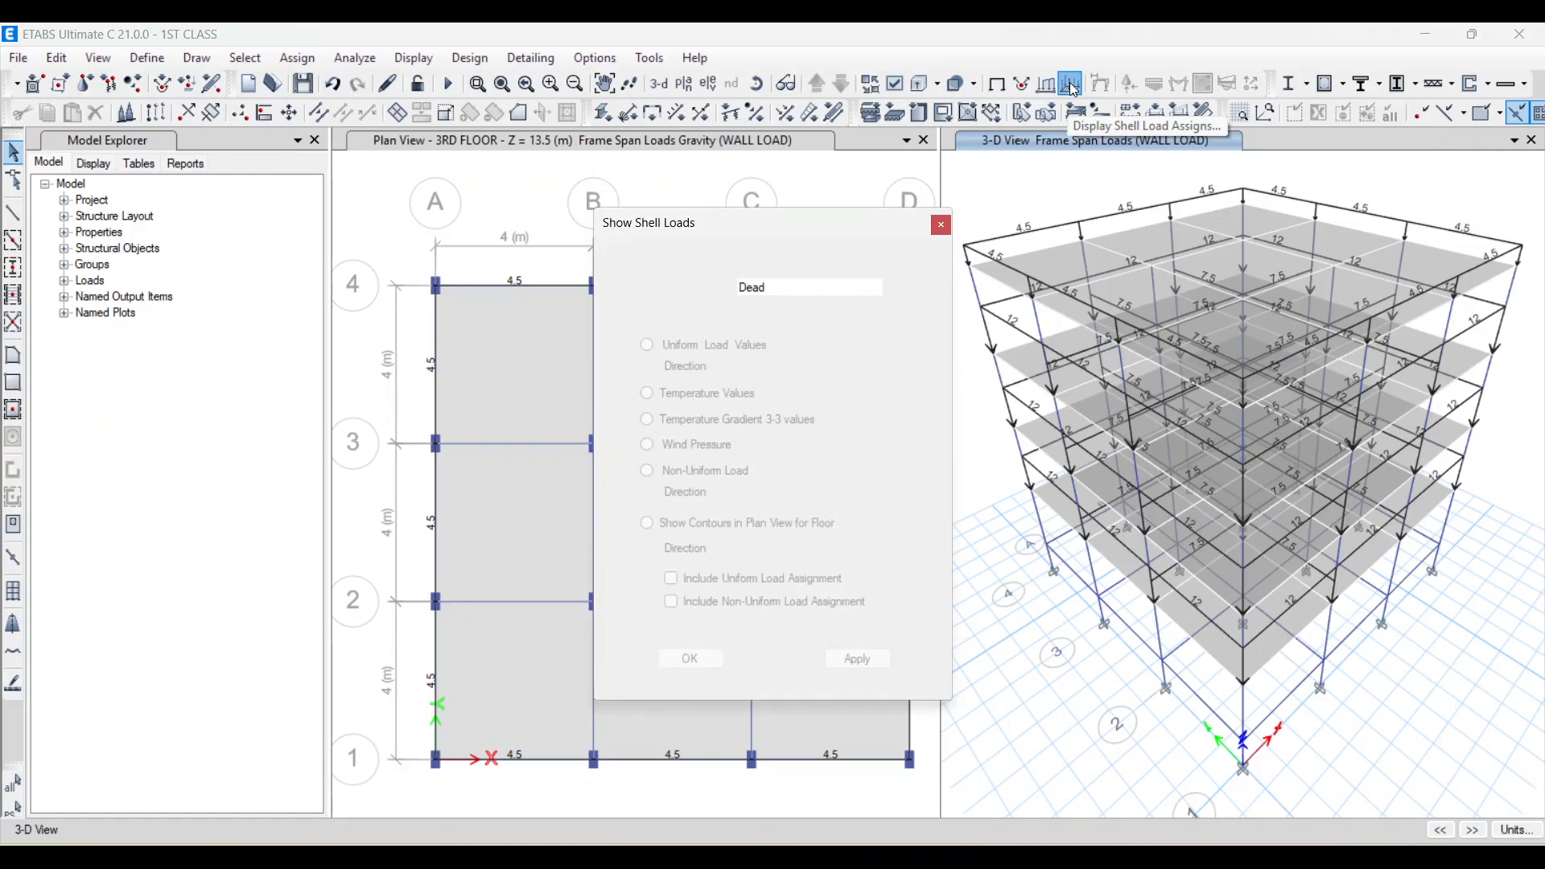
pyautogui.click(789, 289)
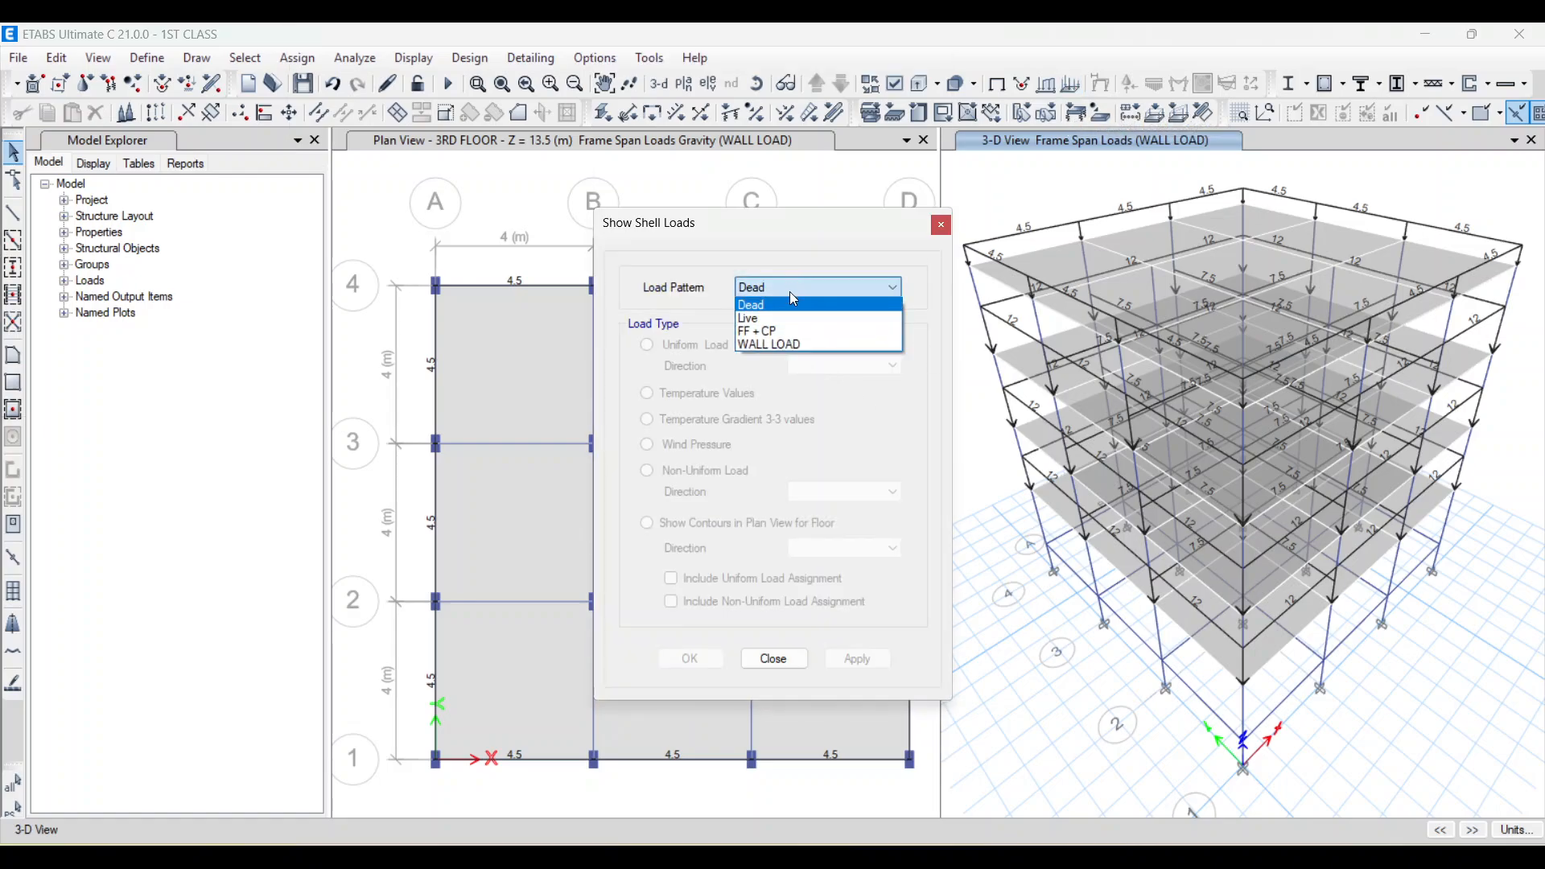
pyautogui.click(771, 331)
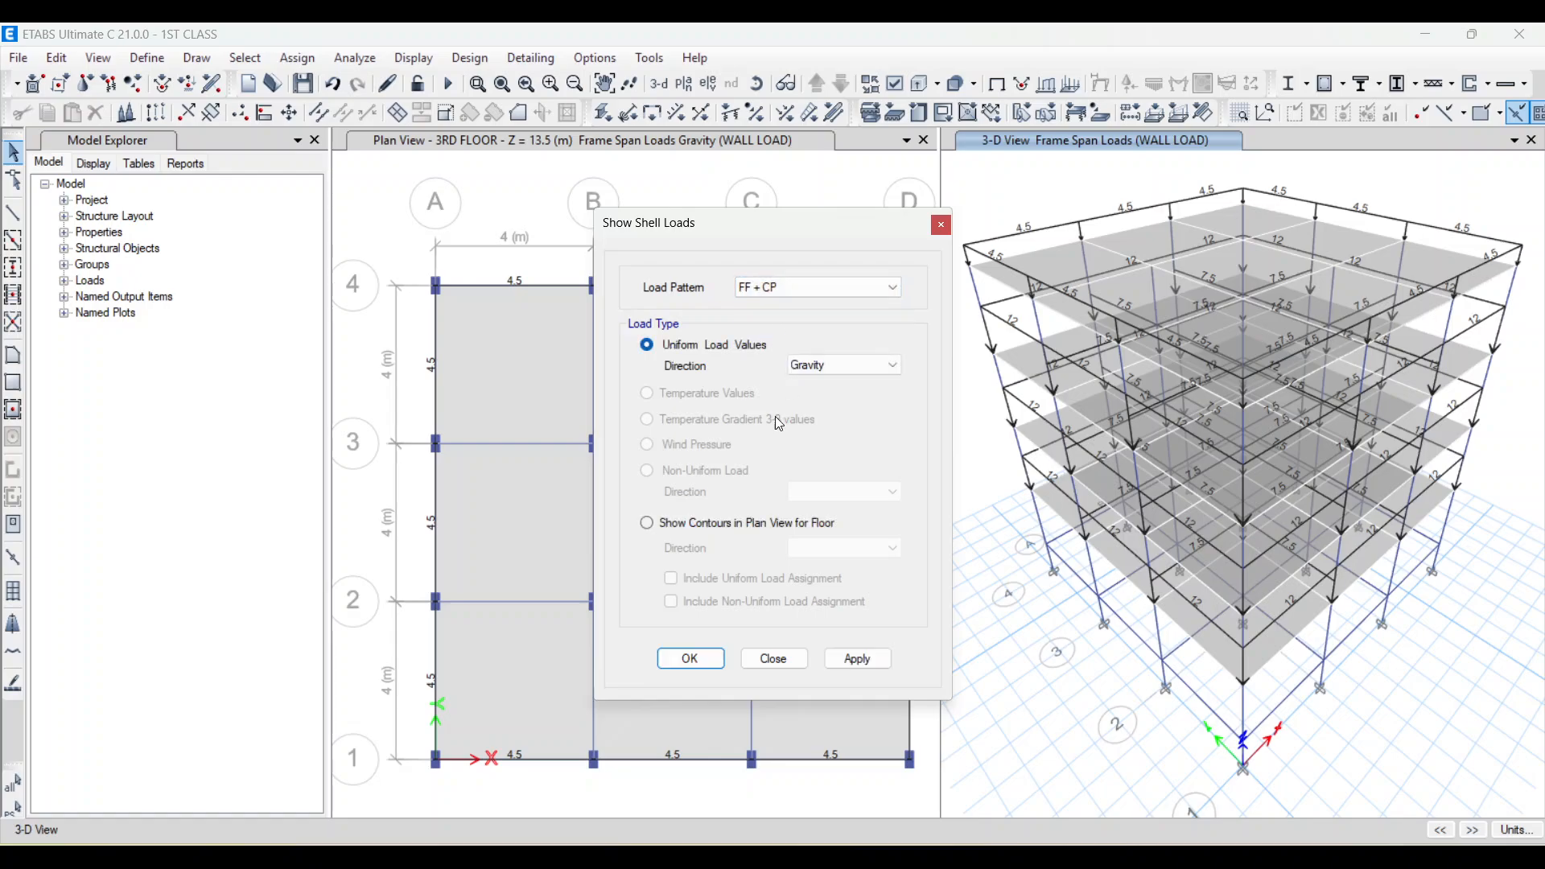
pyautogui.click(831, 656)
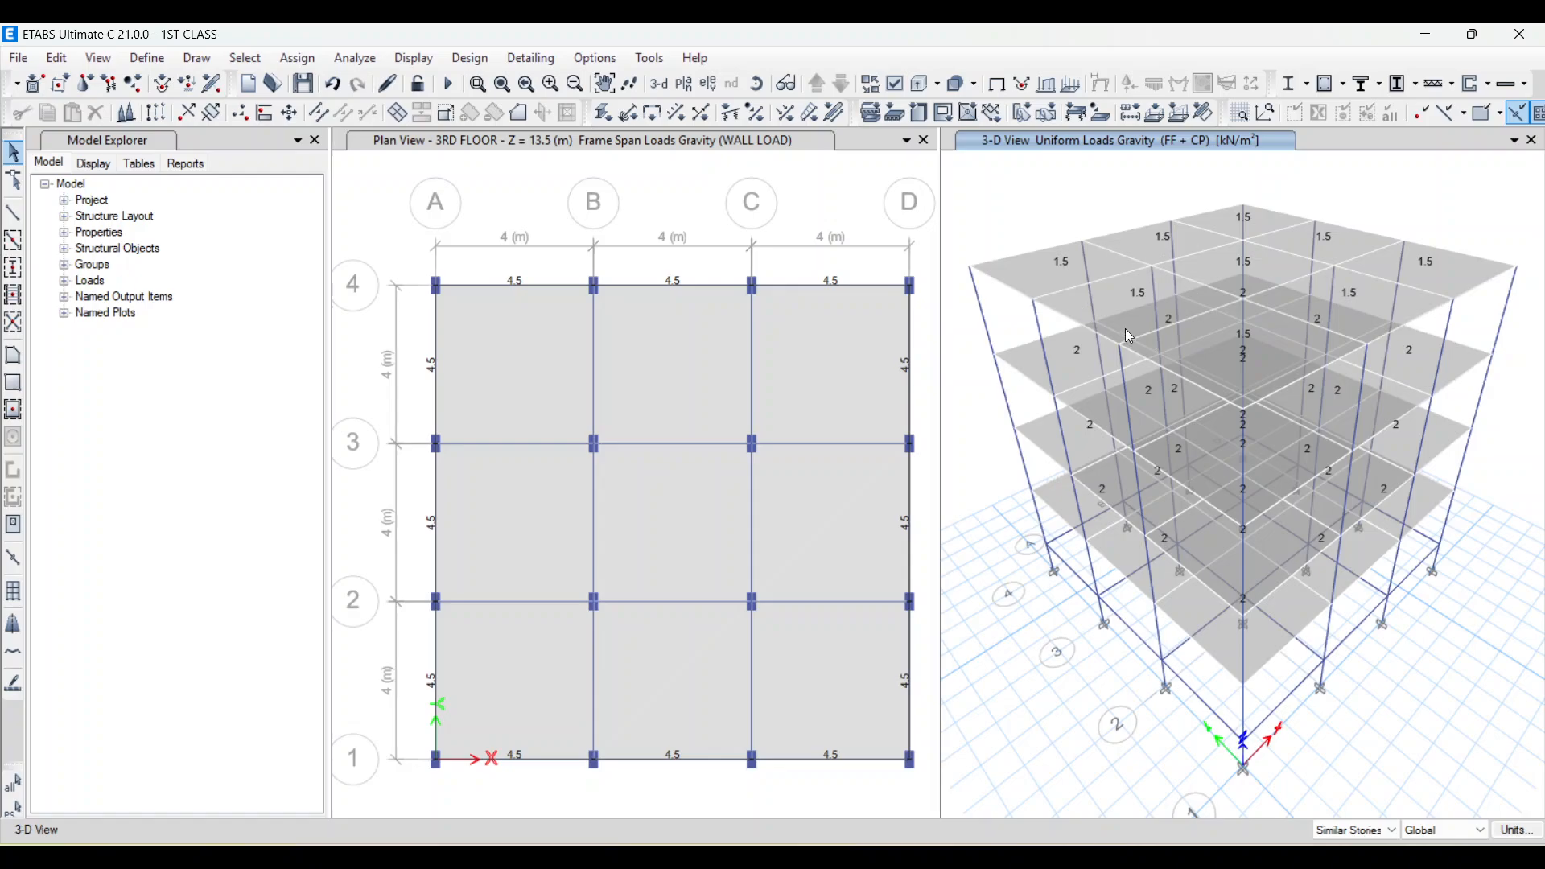
# - Display the uniform gravity shell loads of the Live pattern in the 3-D view, and return to the plan view
pyautogui.click(1074, 86)
pyautogui.click(797, 288)
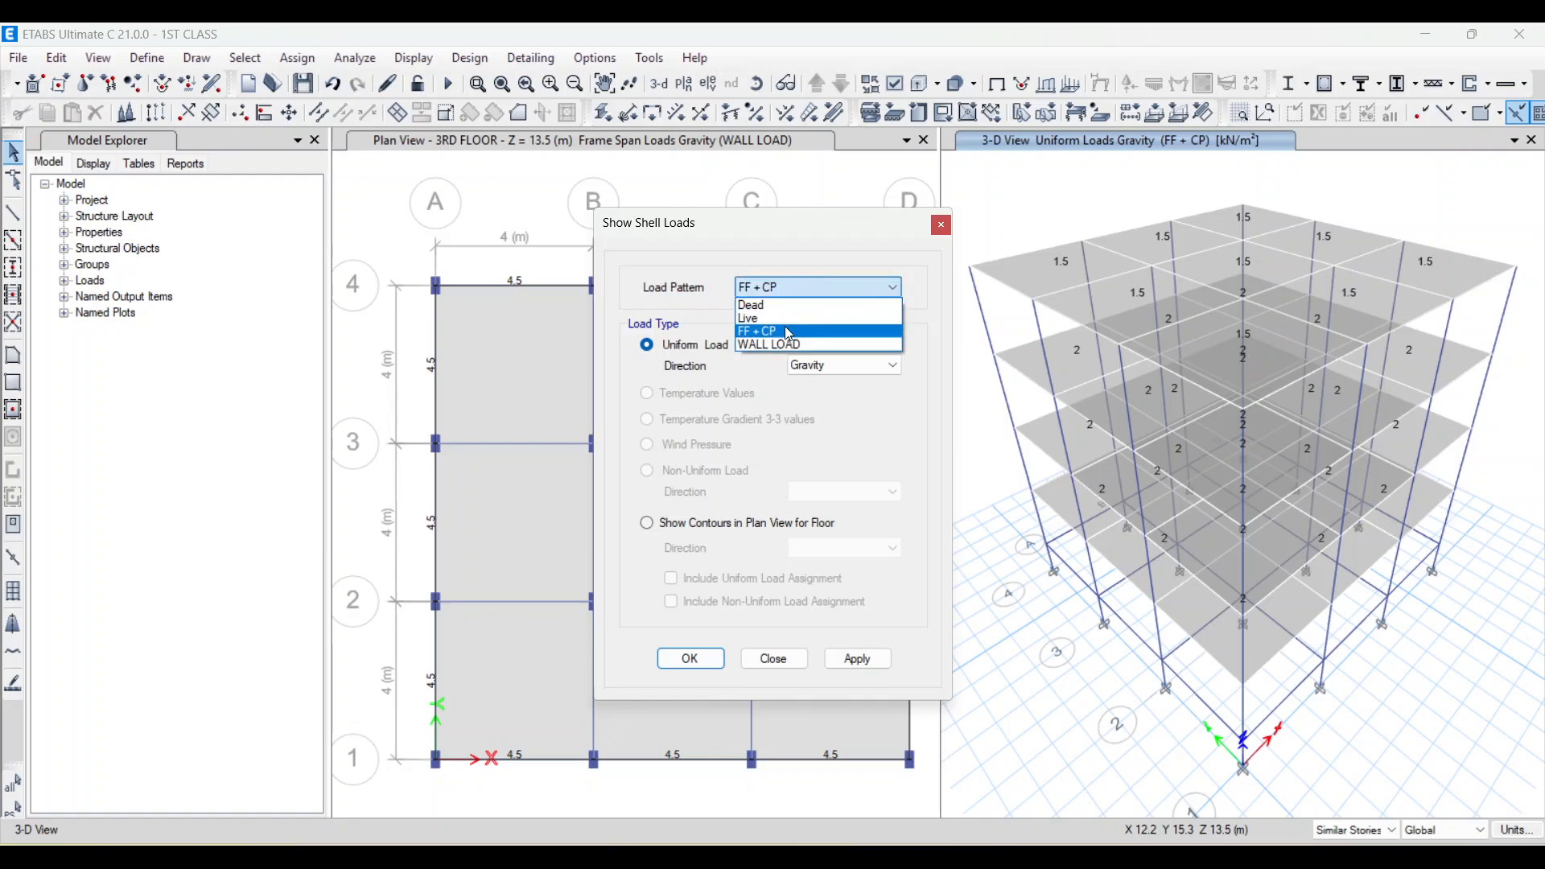
pyautogui.click(779, 320)
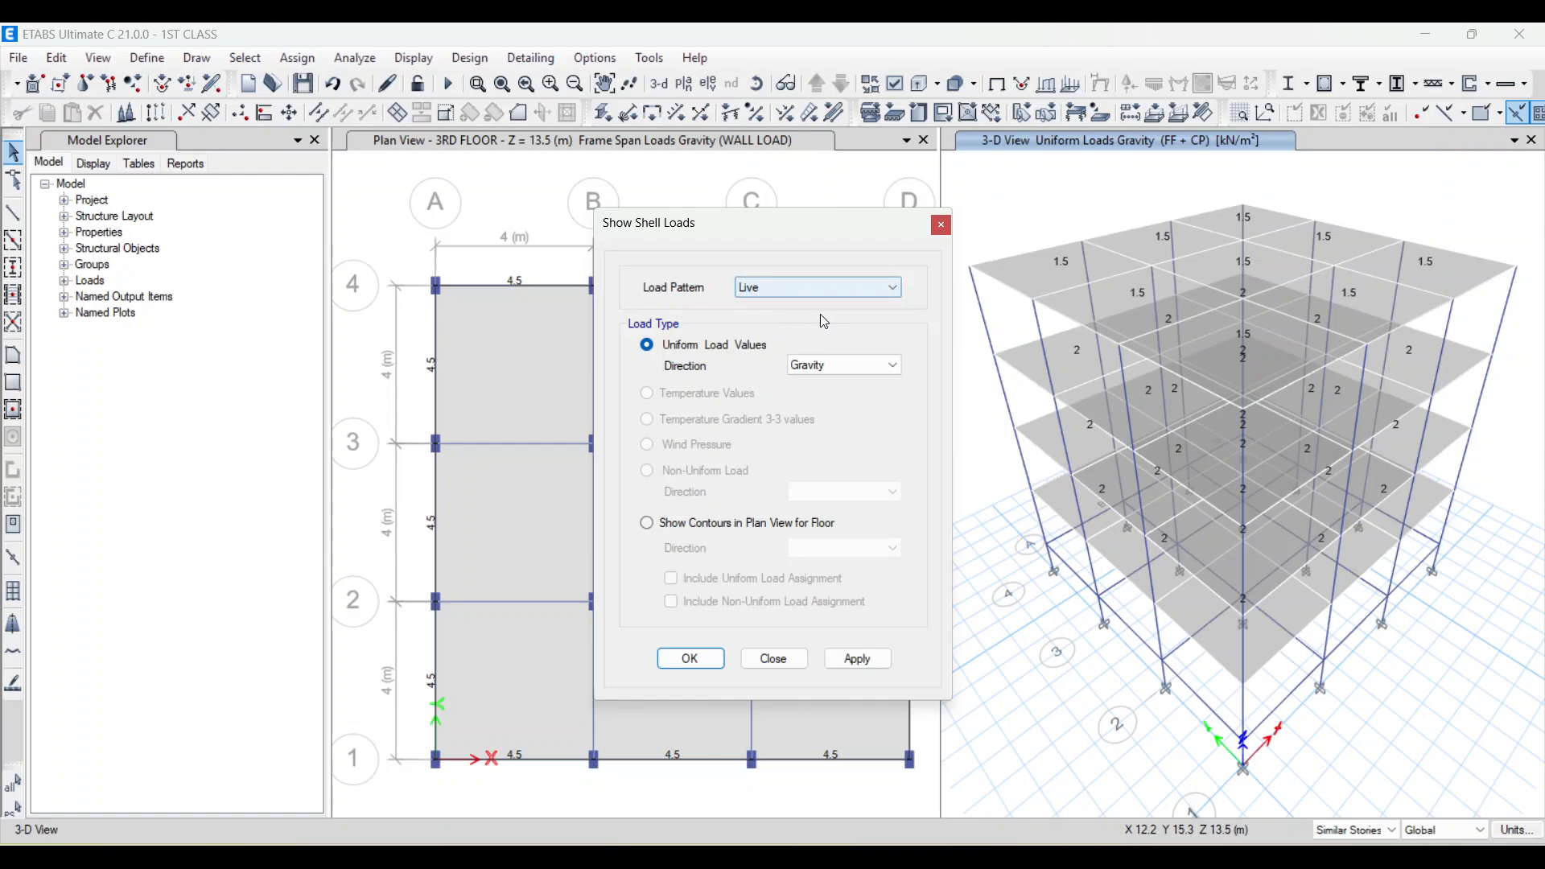
pyautogui.click(858, 660)
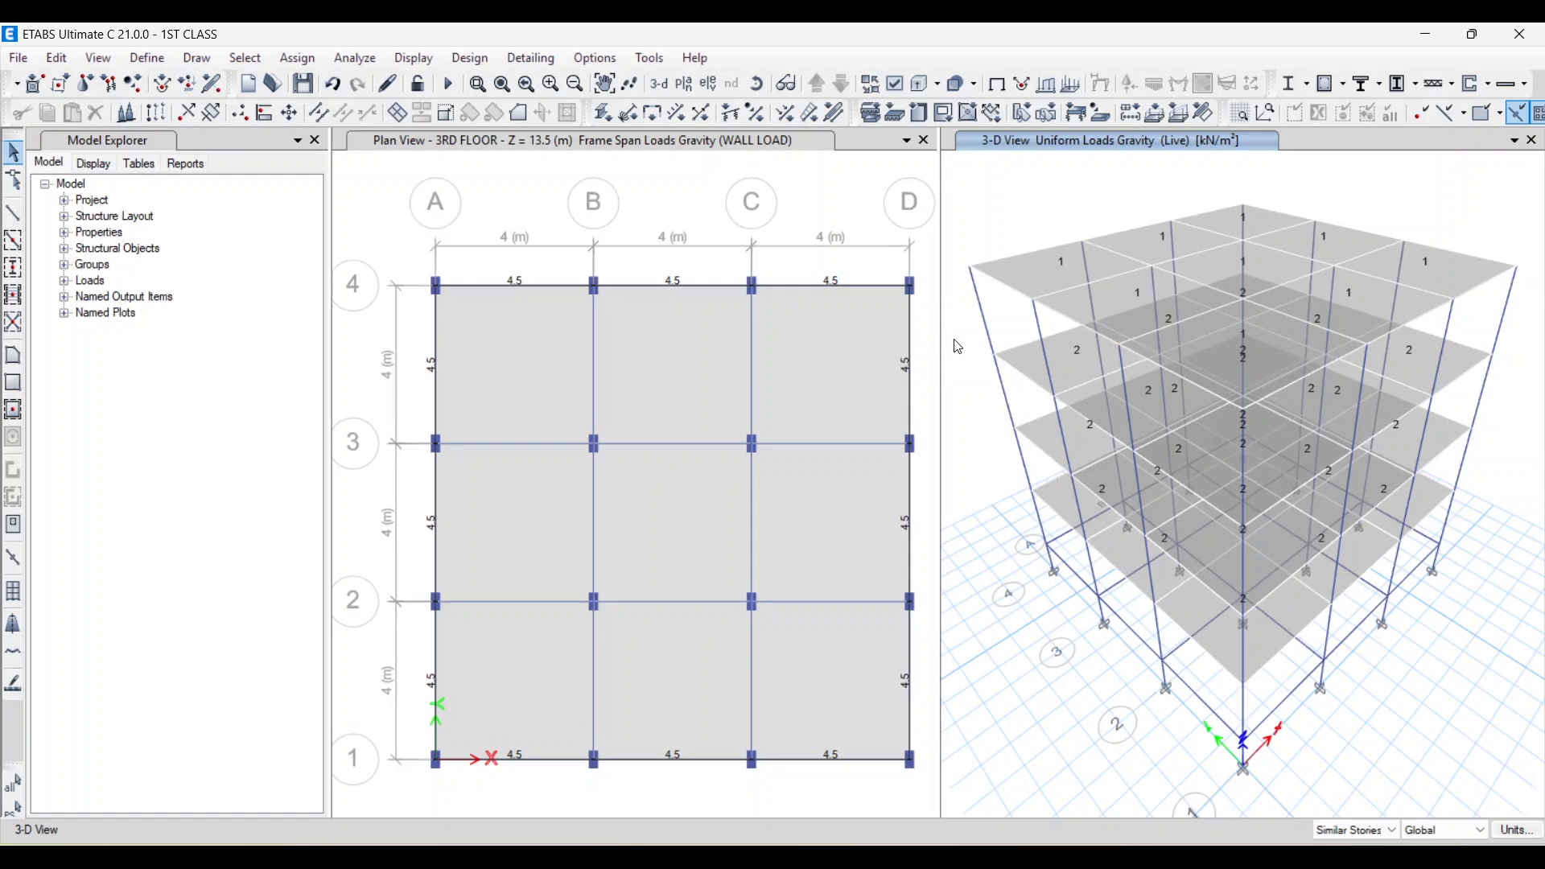
pyautogui.click(694, 202)
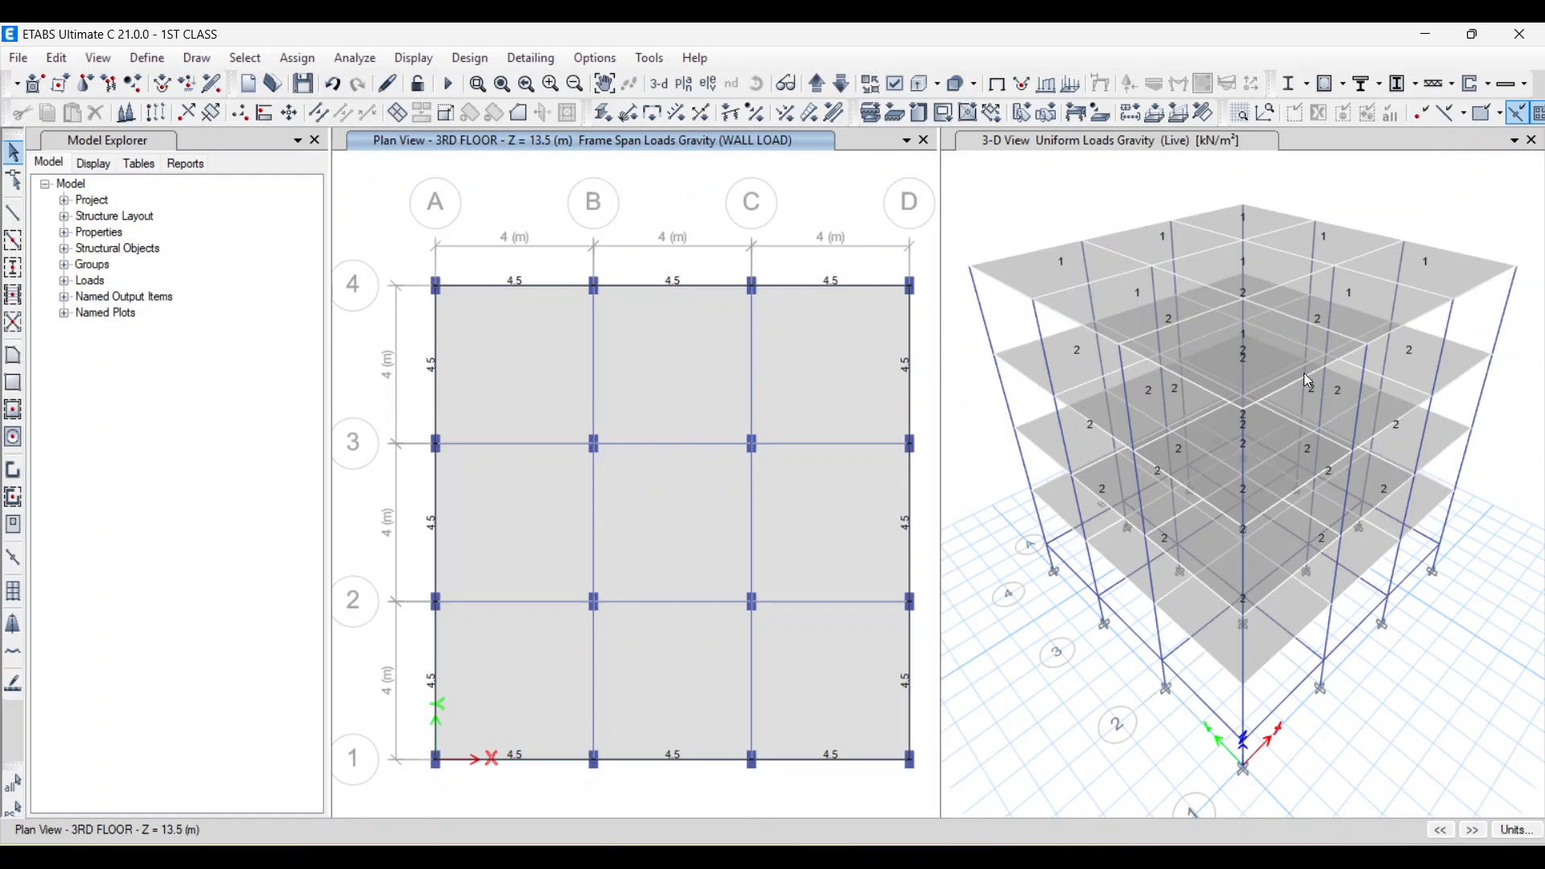
# - Start a new load combination named DL + LL that includes the Dead load case
pyautogui.click(155, 62)
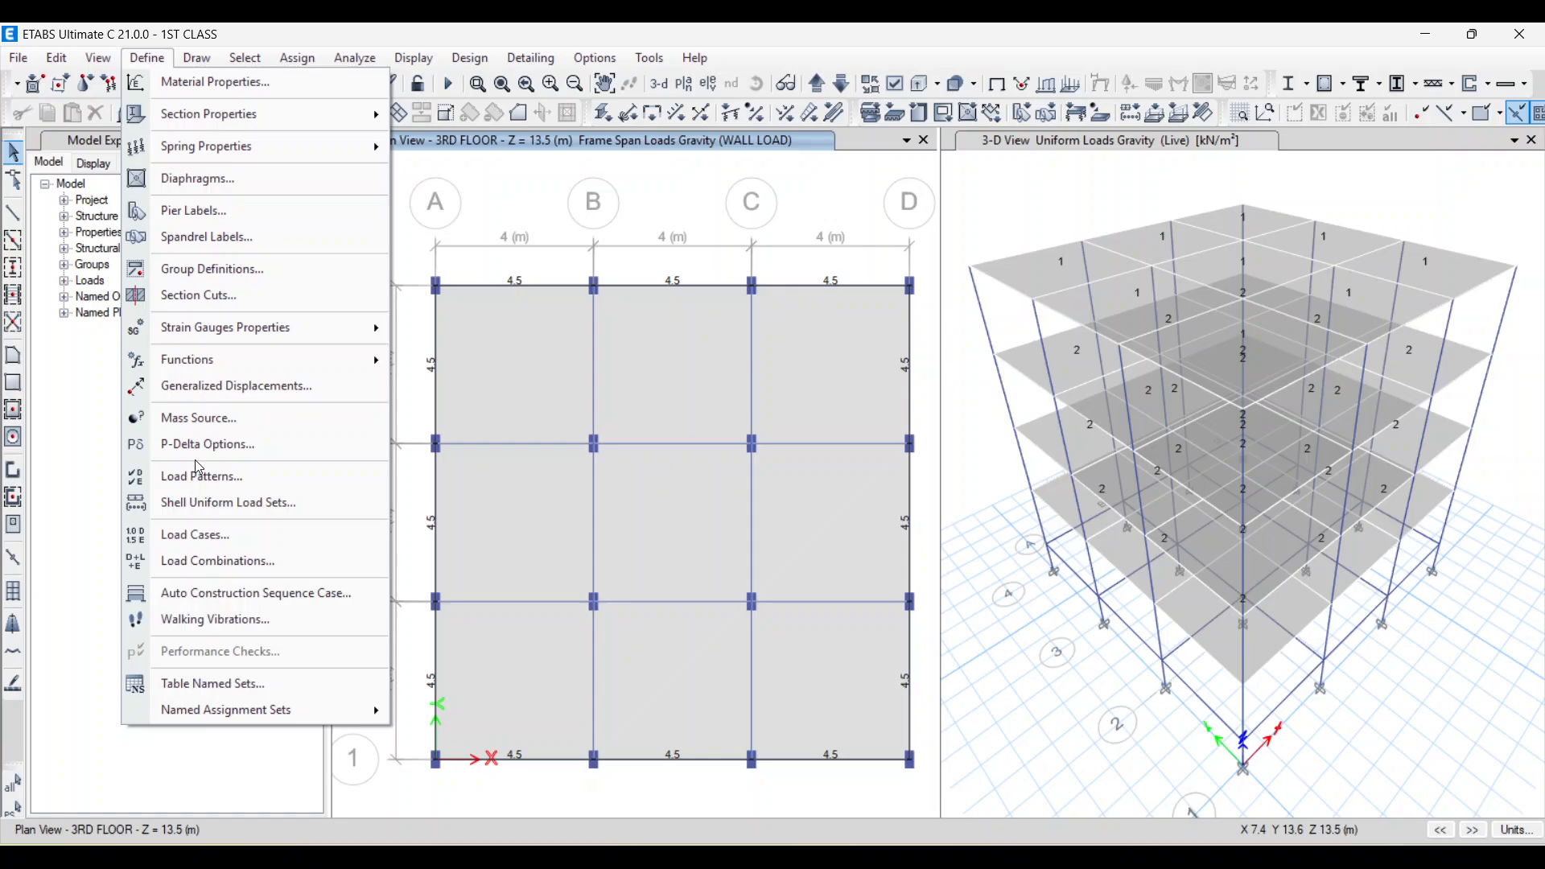
pyautogui.click(265, 568)
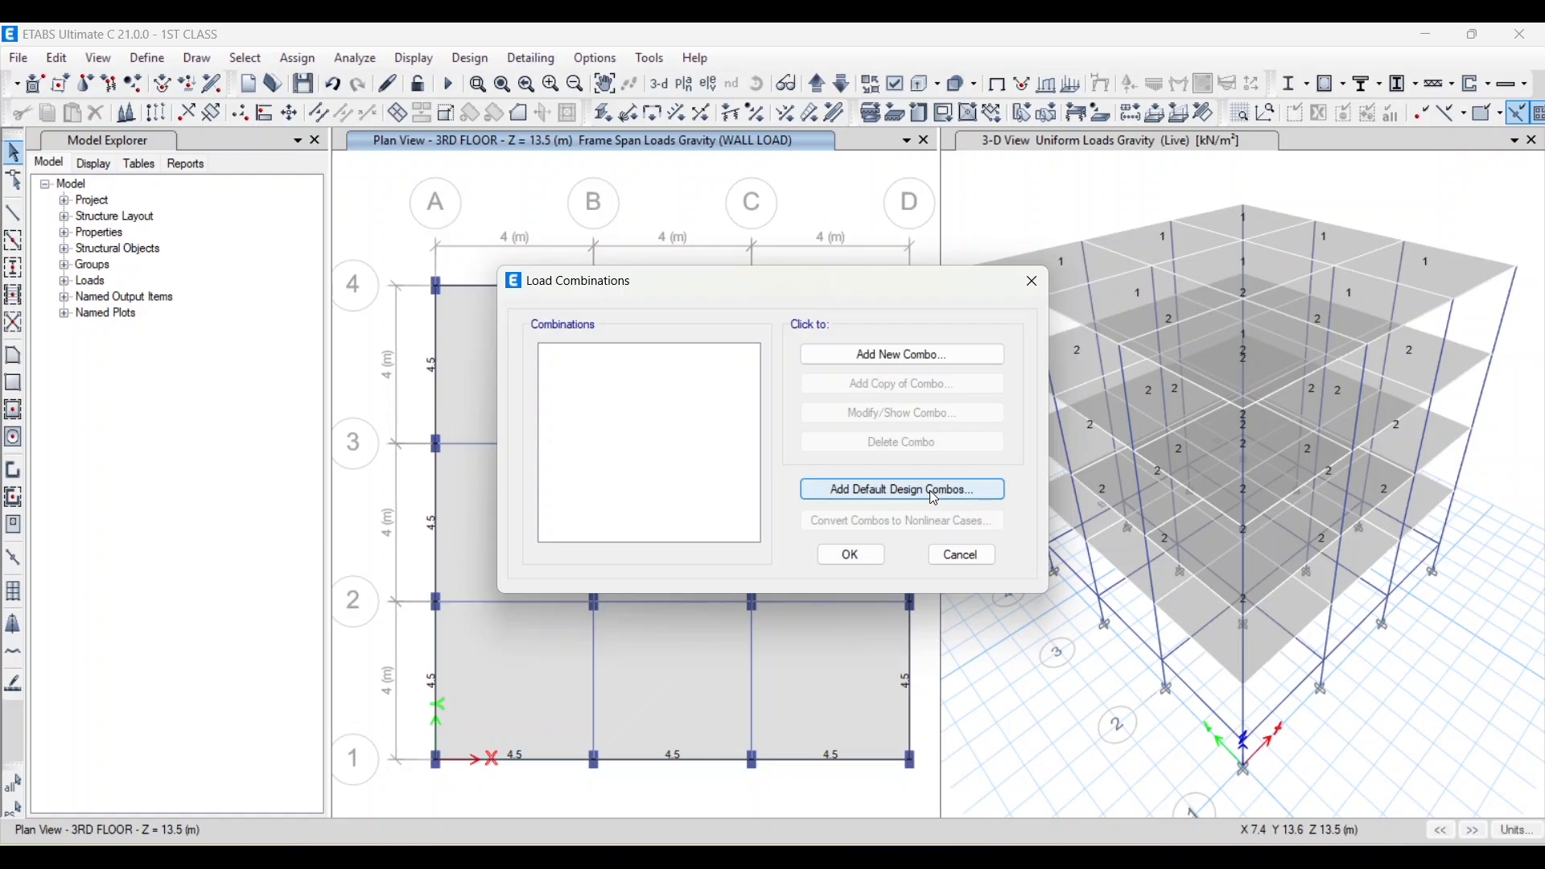
pyautogui.click(917, 354)
pyautogui.moveTo(784, 278); pyautogui.dragTo(688, 277)
pyautogui.press('BackSpace')
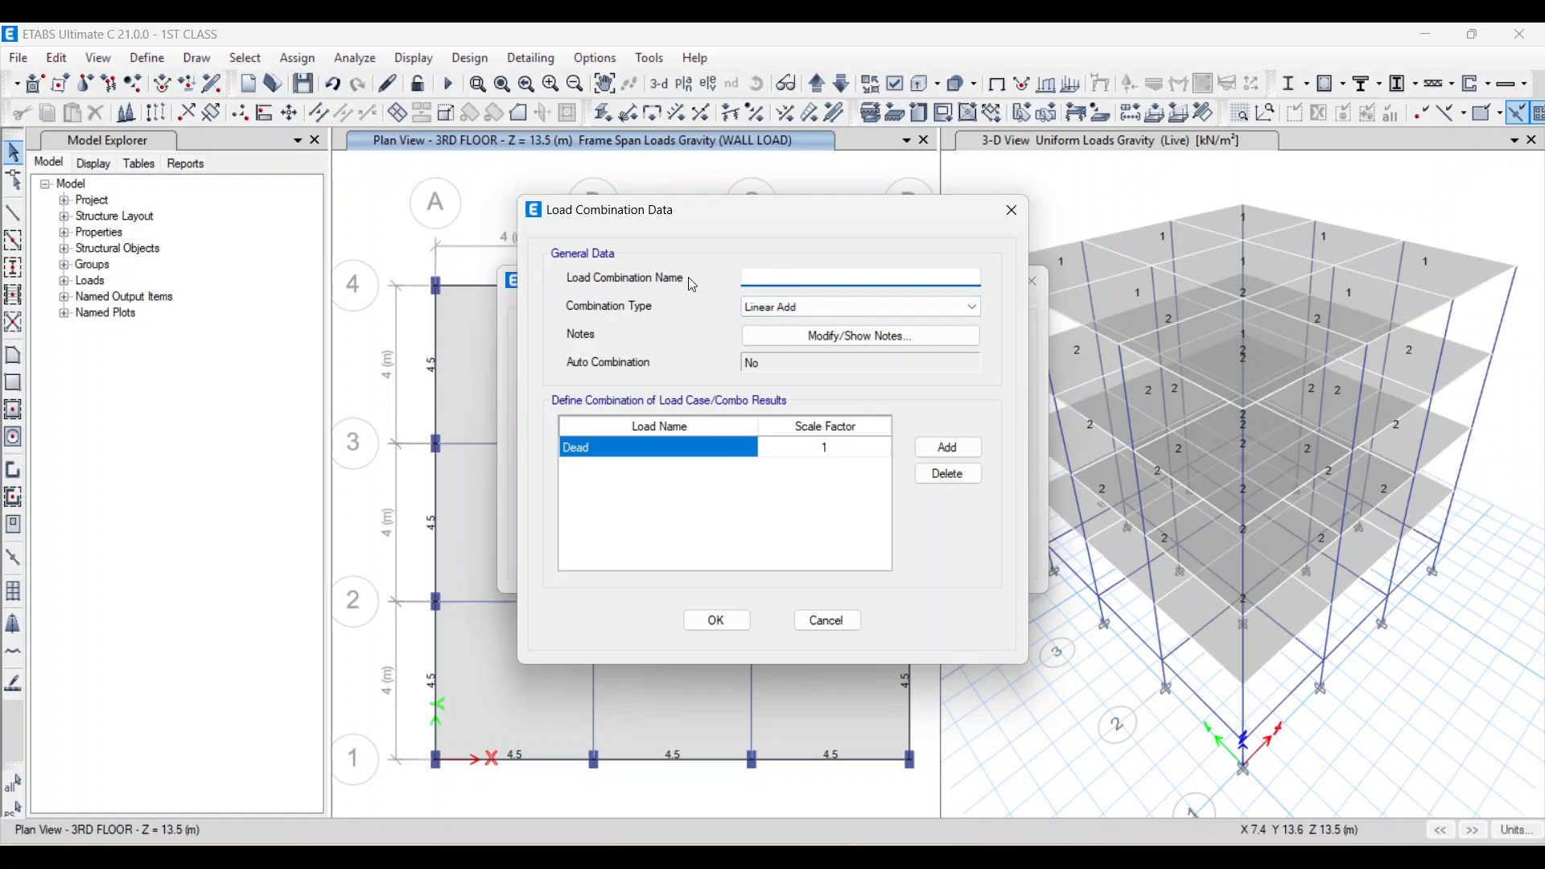
pyautogui.write('DL + LL')
pyautogui.moveTo(867, 221); pyautogui.dragTo(757, 203)
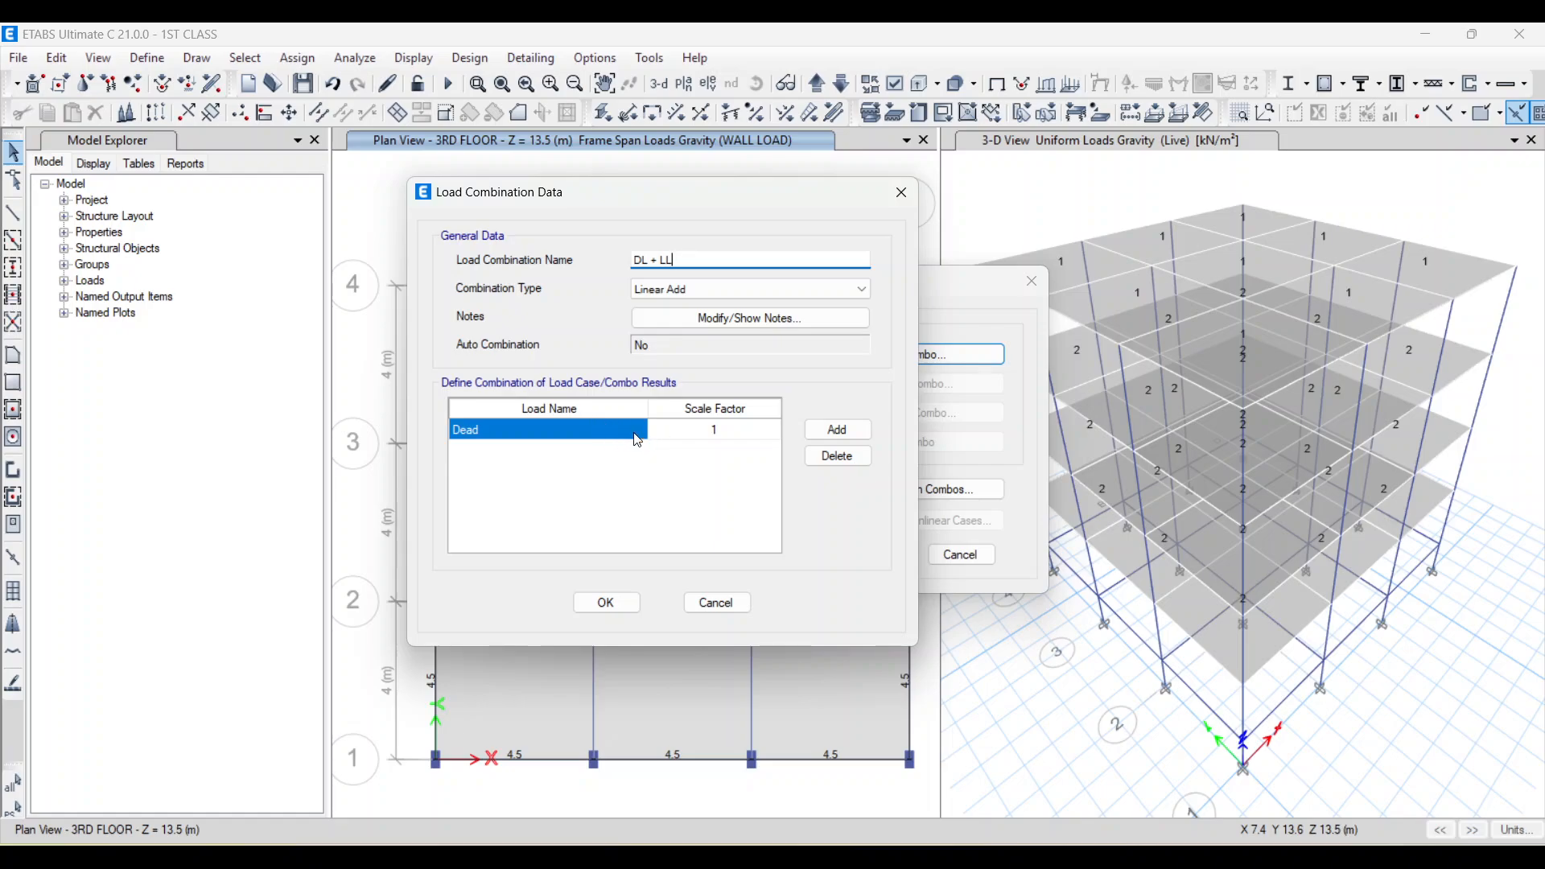
# - Add the Live, FF + CP and WALL LOAD cases to the DL + LL combination with scale factor 1, and save it
pyautogui.click(837, 430)
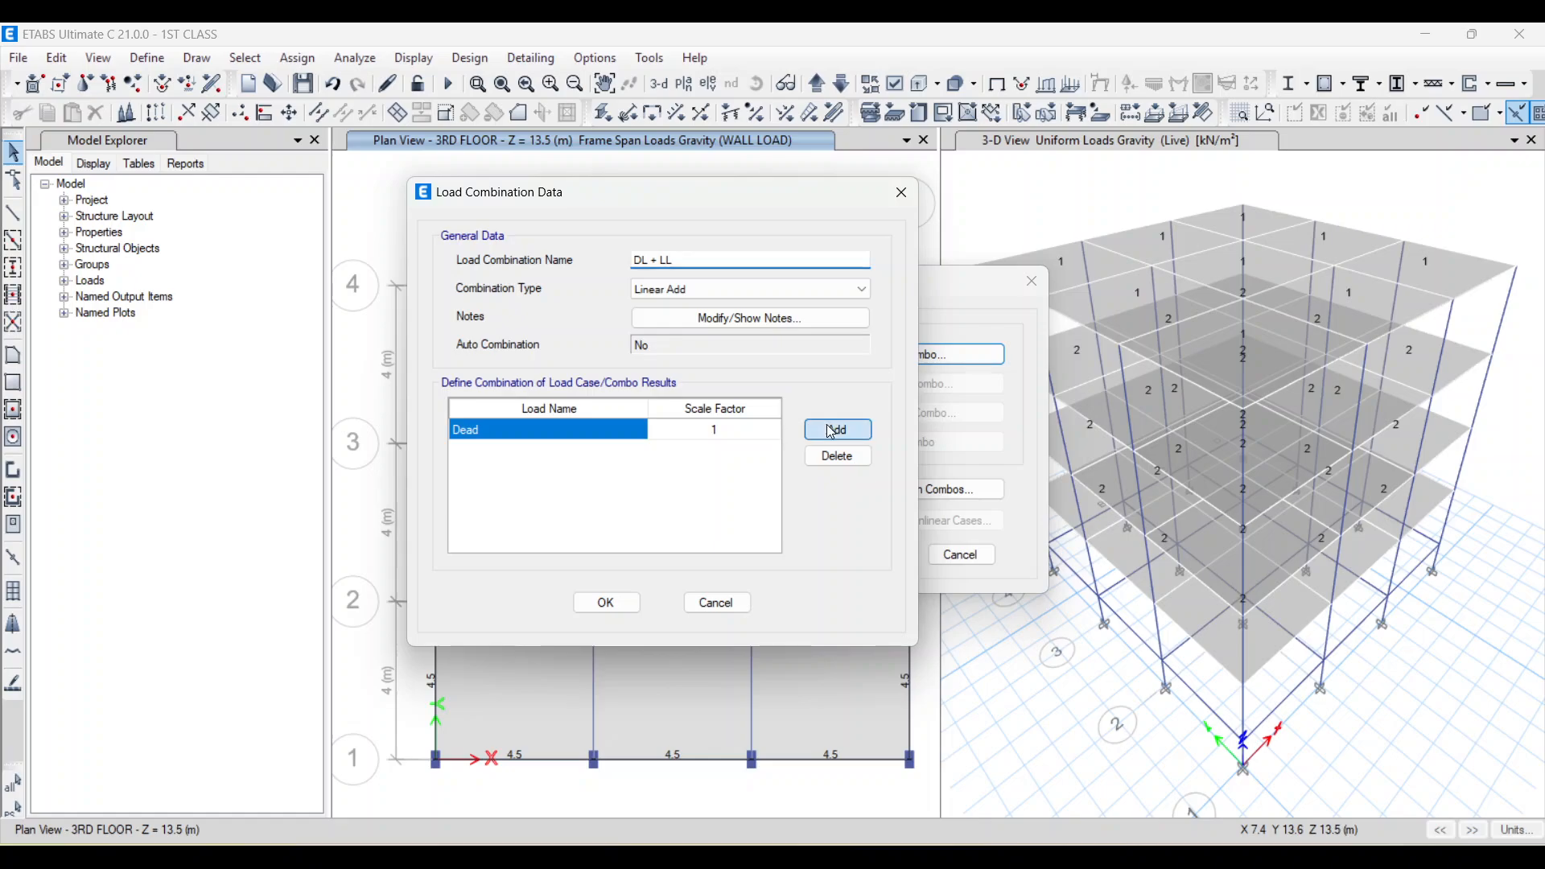
pyautogui.click(639, 452)
pyautogui.click(635, 466)
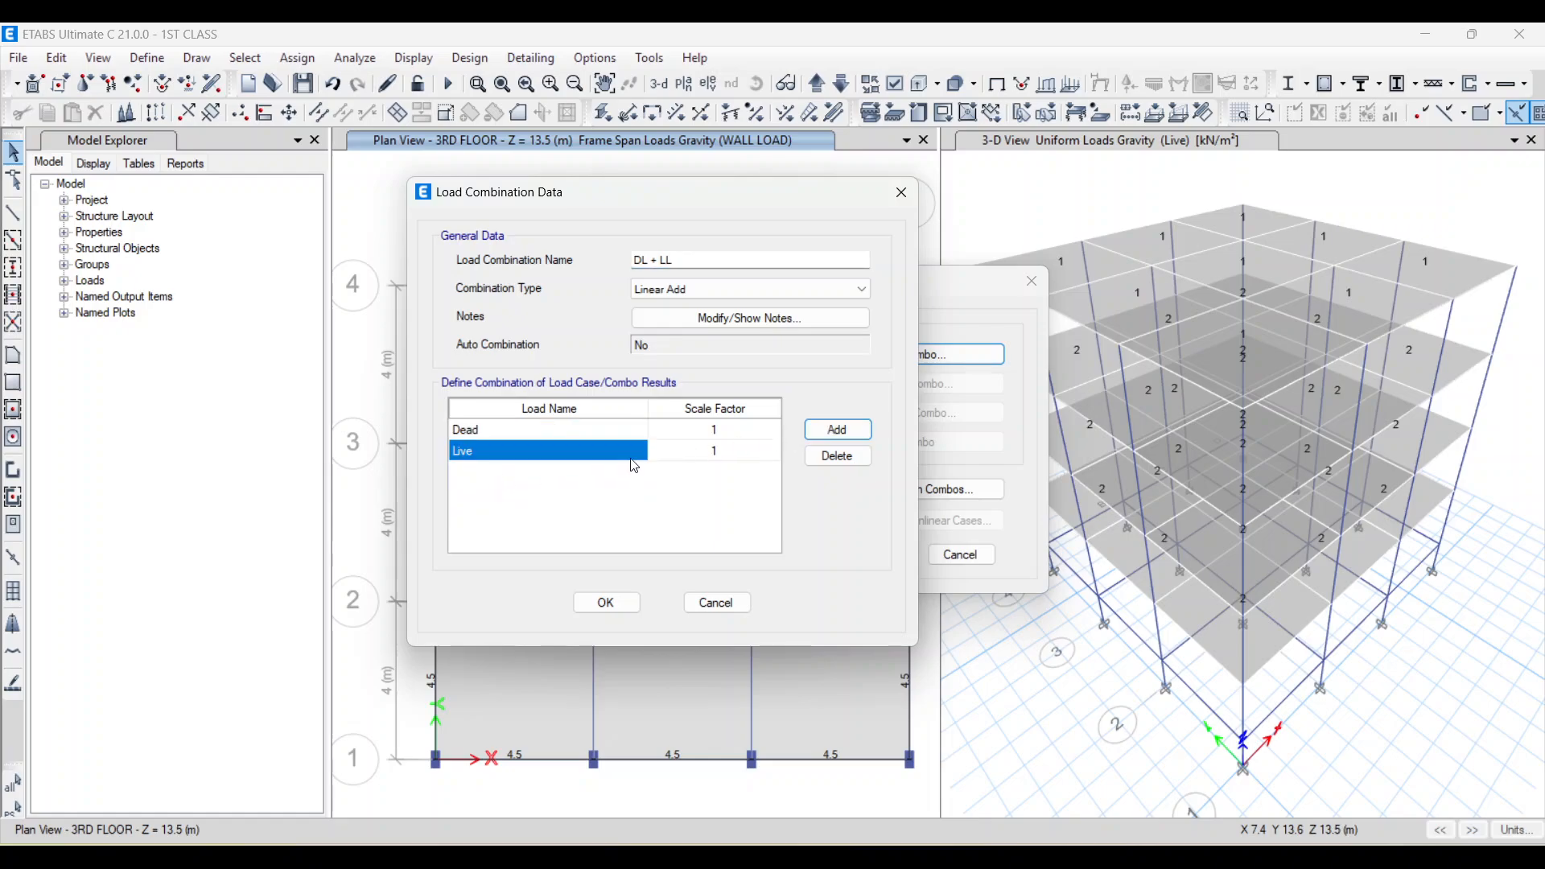
pyautogui.click(837, 432)
pyautogui.click(581, 471)
pyautogui.click(508, 529)
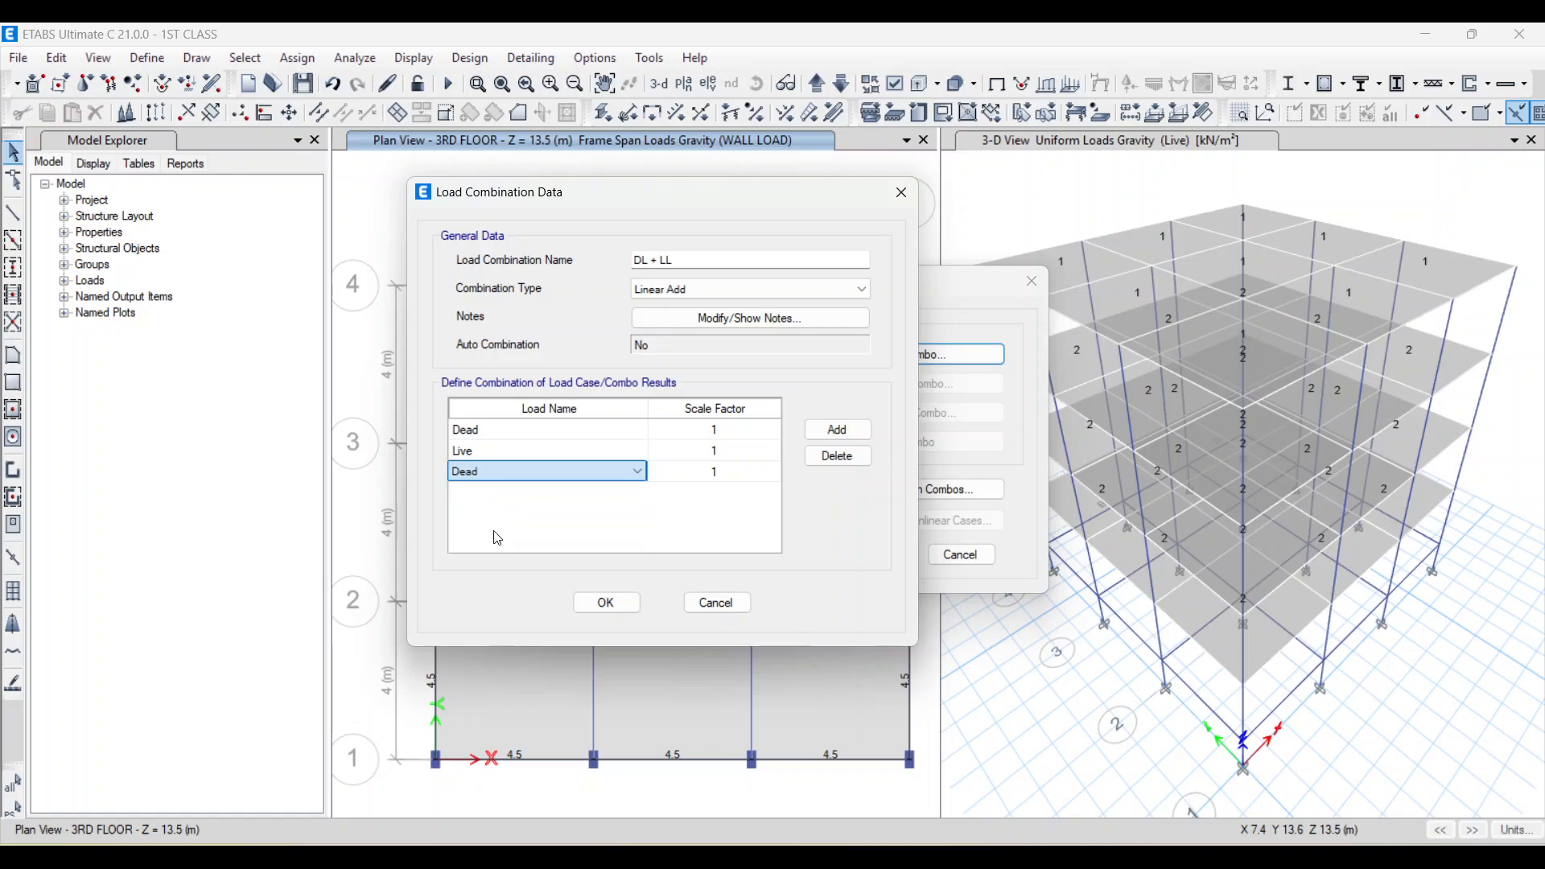
pyautogui.click(837, 430)
pyautogui.click(532, 492)
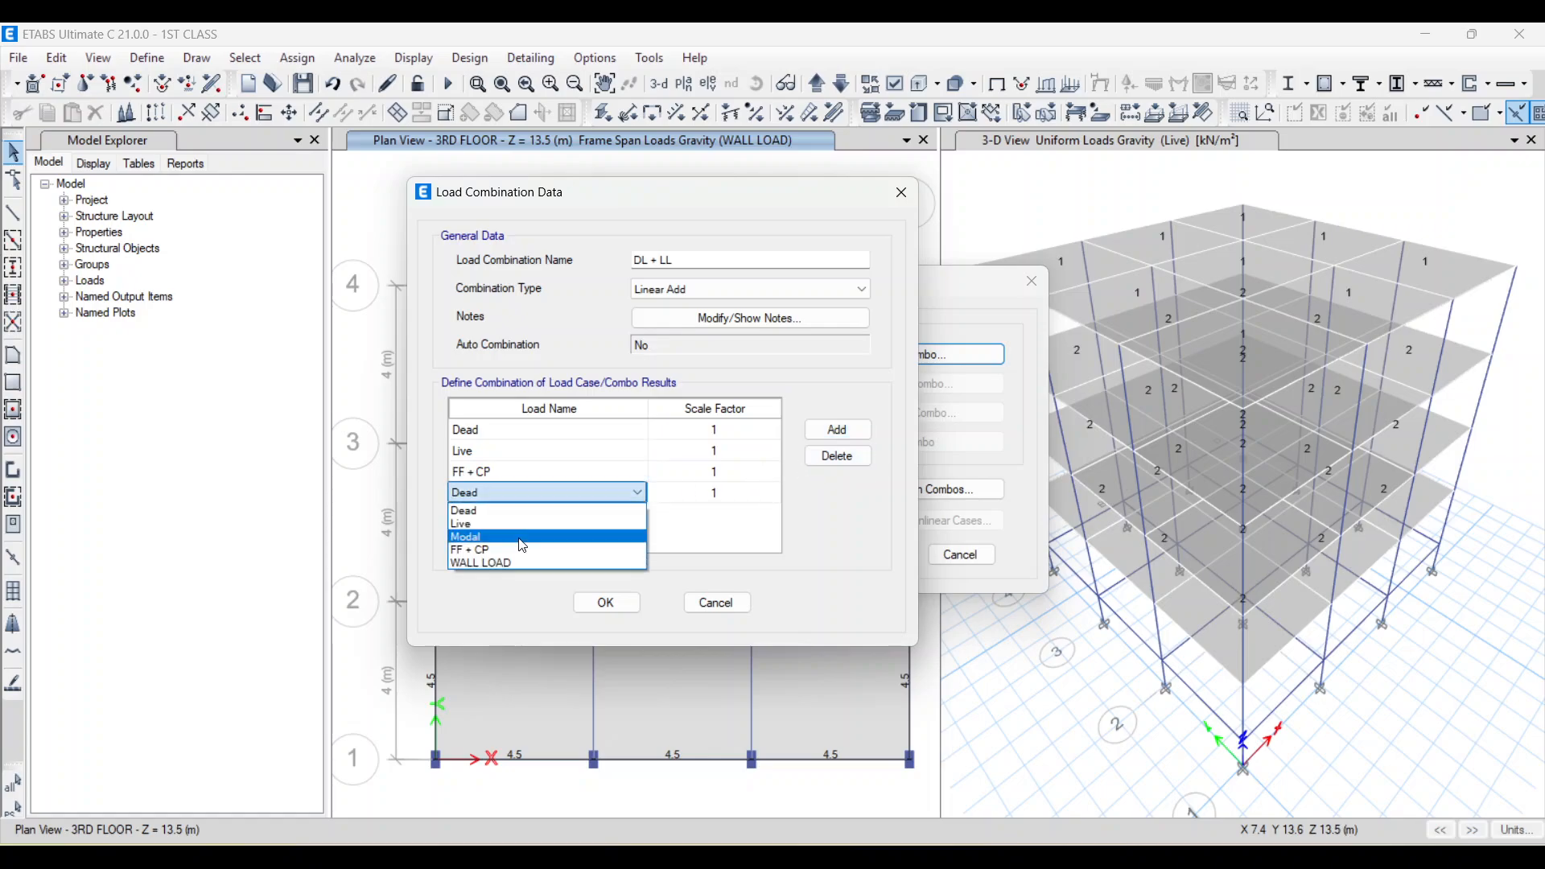
pyautogui.click(498, 559)
pyautogui.click(869, 431)
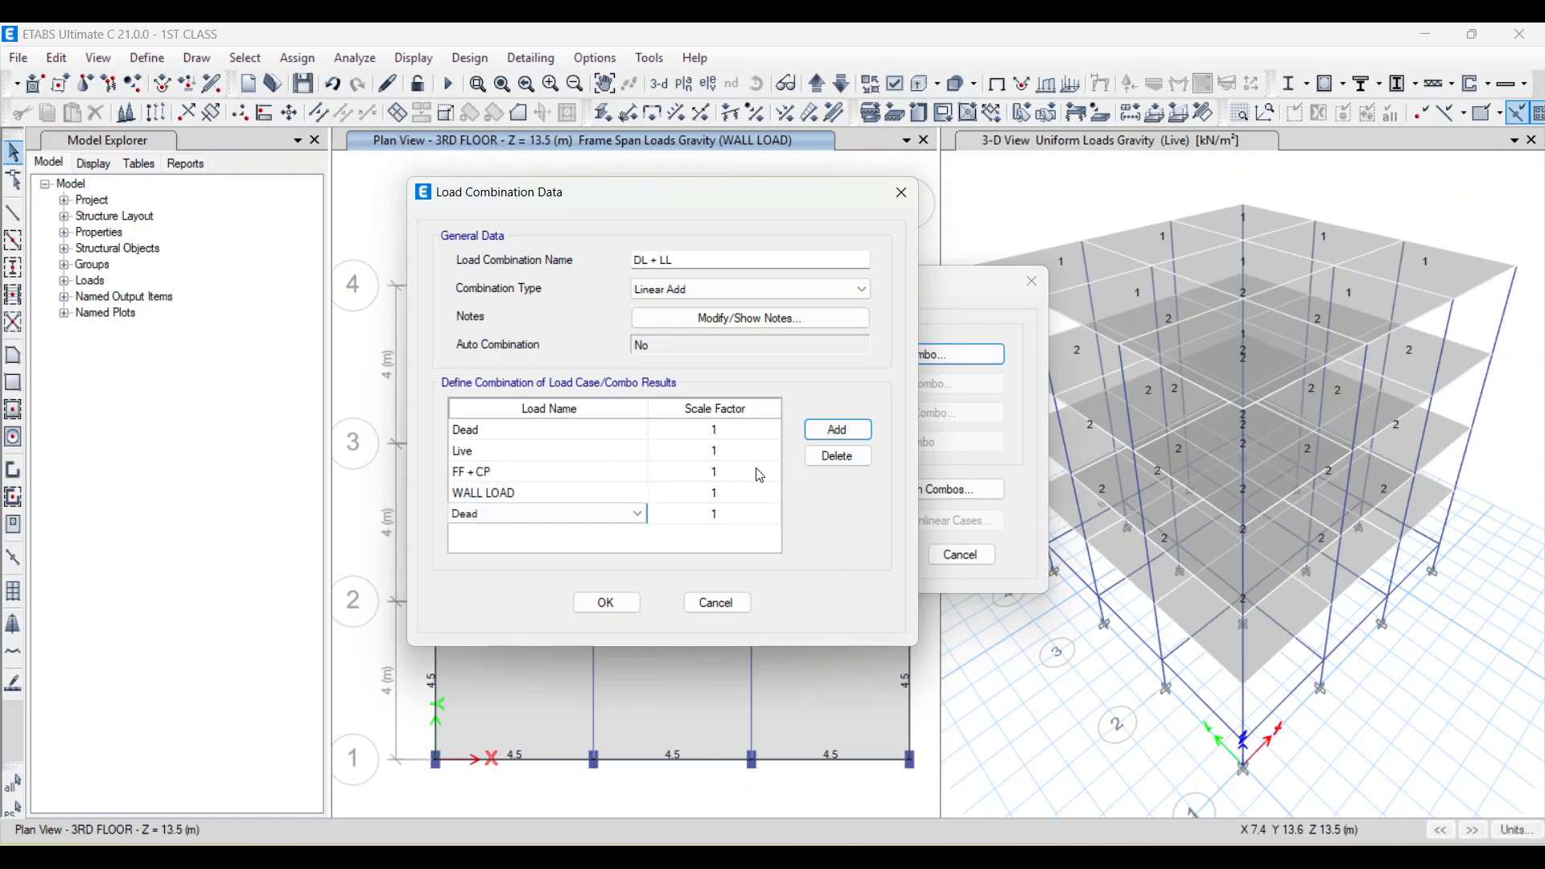
pyautogui.click(838, 457)
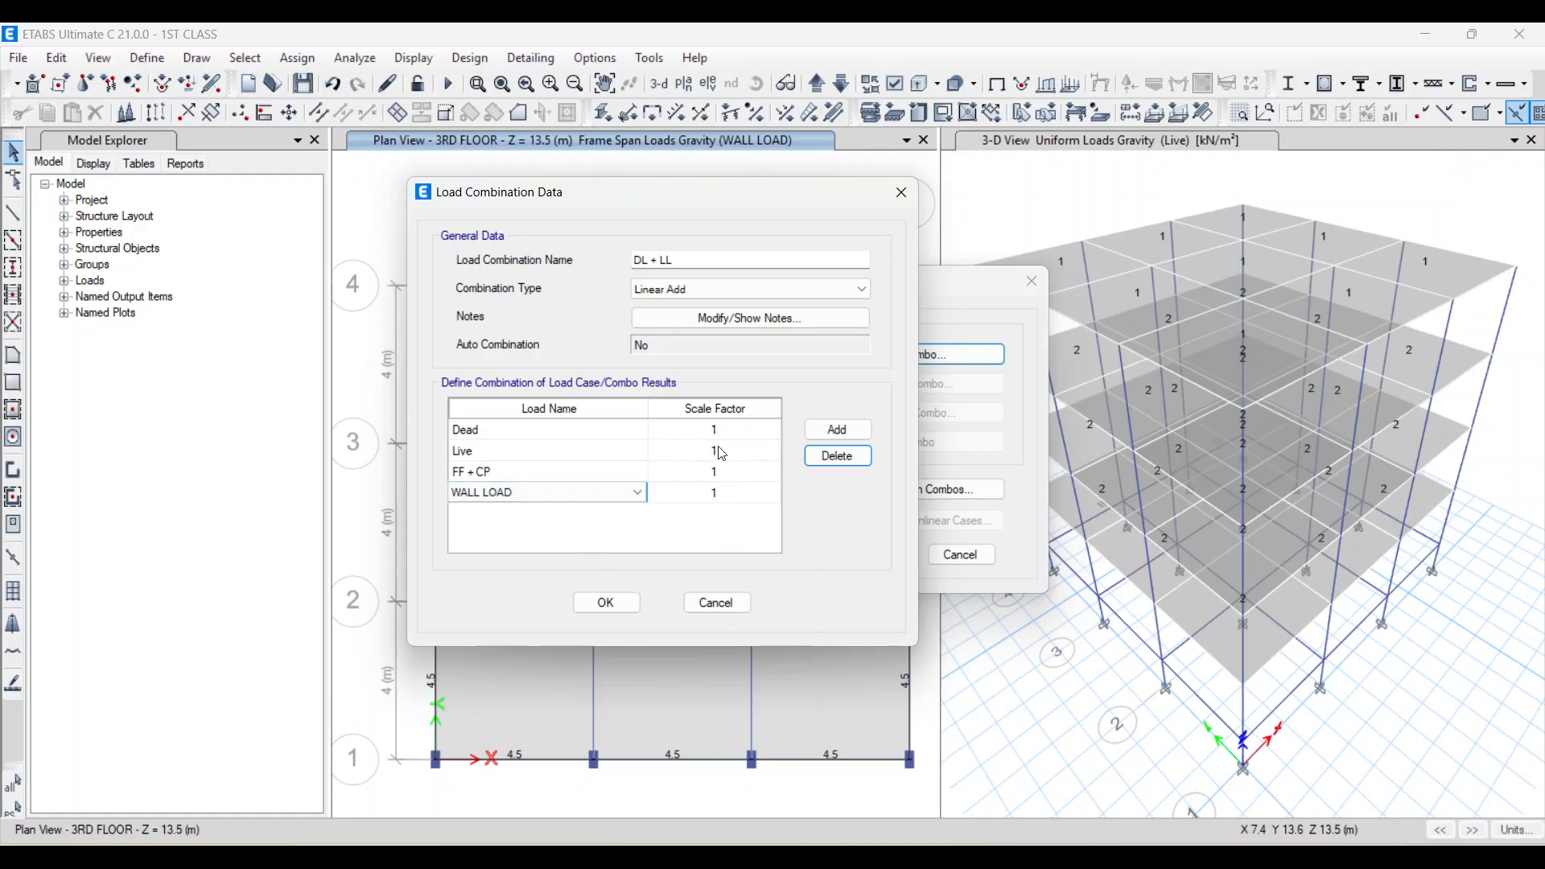
pyautogui.click(606, 603)
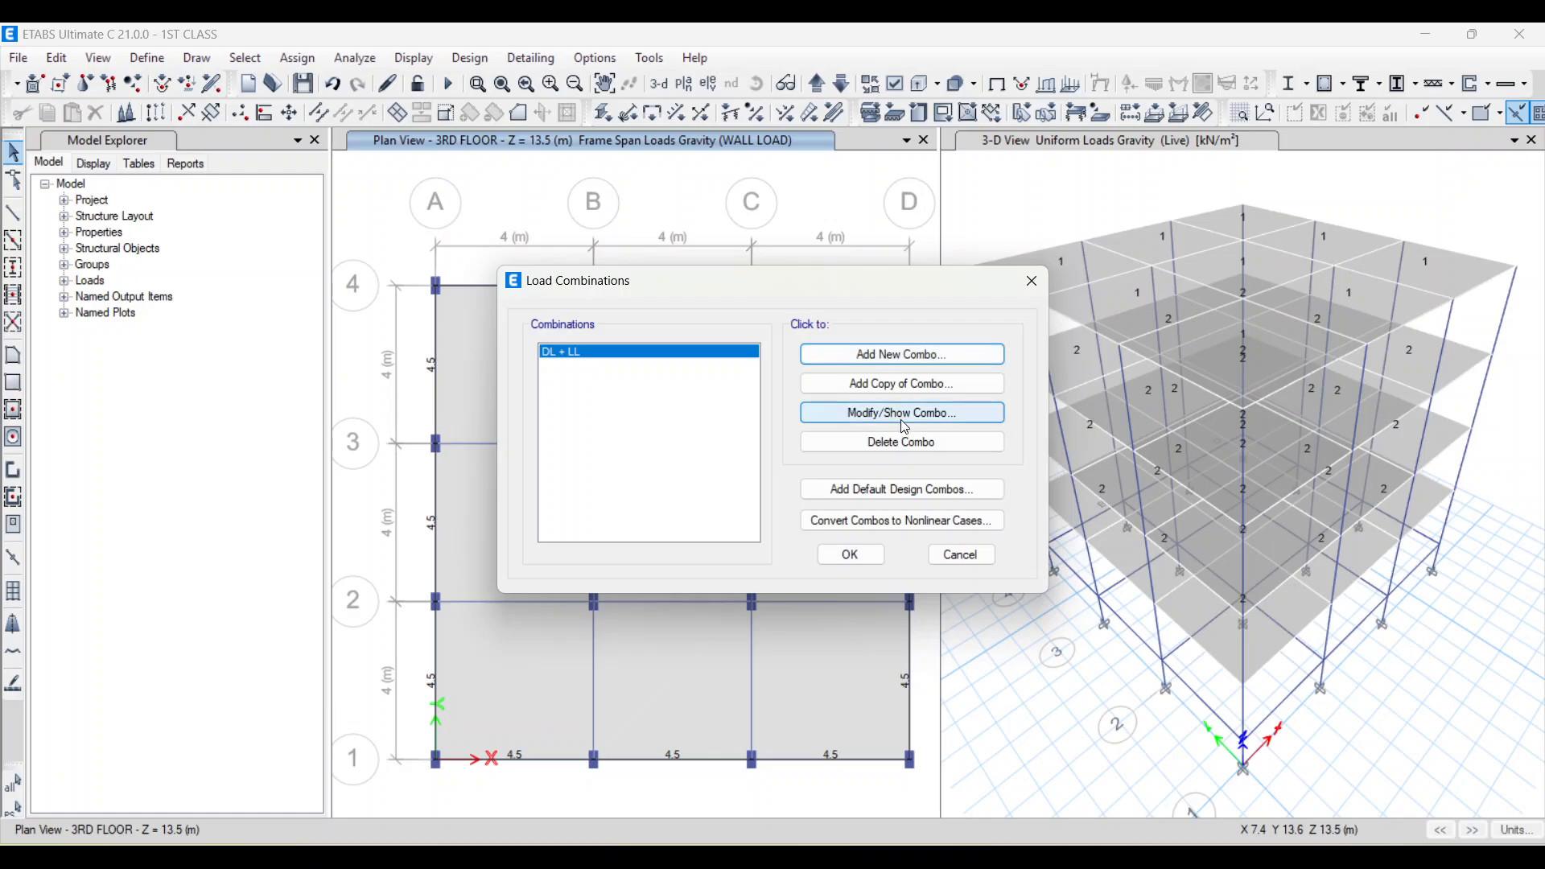
# - Create a copy of the DL + LL combination and name it 1.5 (DL +LL)
pyautogui.click(905, 385)
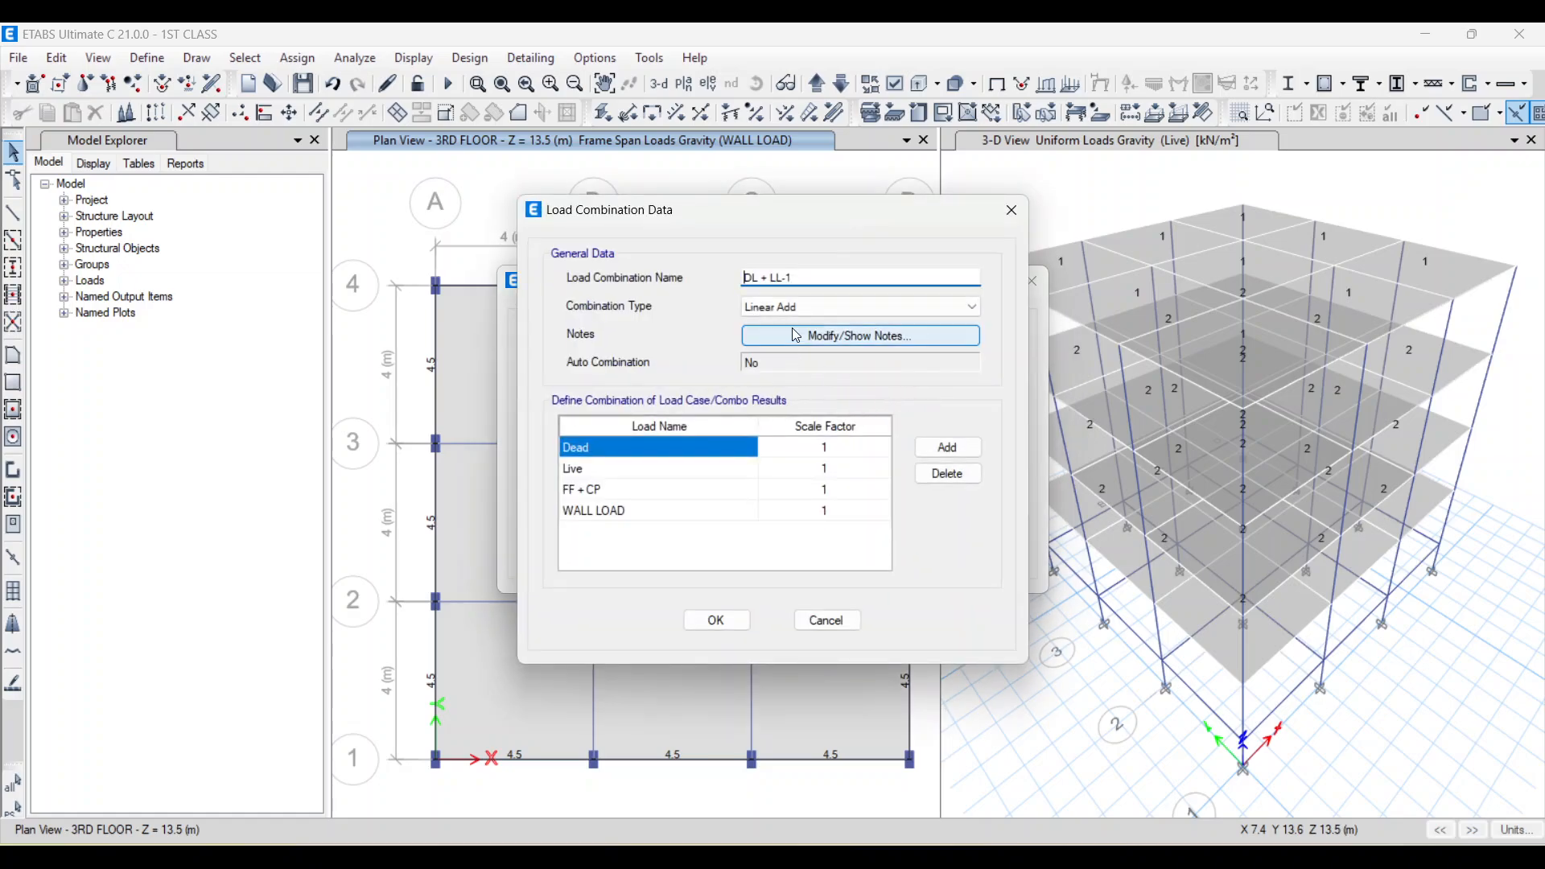
pyautogui.moveTo(796, 278); pyautogui.dragTo(702, 277)
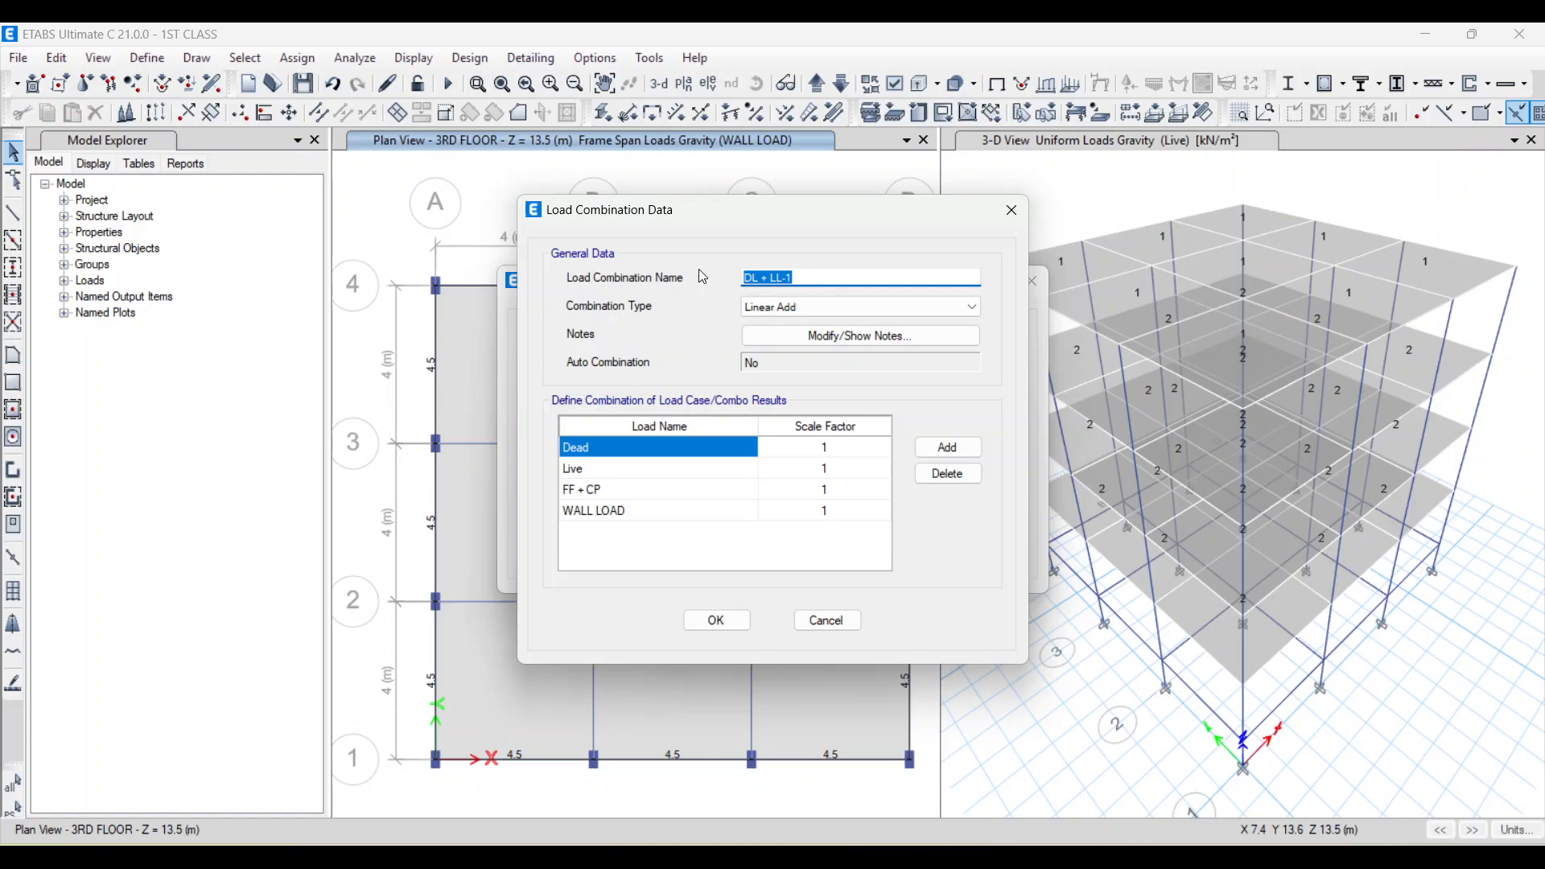
pyautogui.press('BackSpace')
pyautogui.write('1.5 (DL +LL)')
# - Set the scale factors of Dead, Live, FF + CP and WALL LOAD to 1.5 in the copied combination, and accept the load combinations
pyautogui.click(833, 451)
pyautogui.click(836, 458)
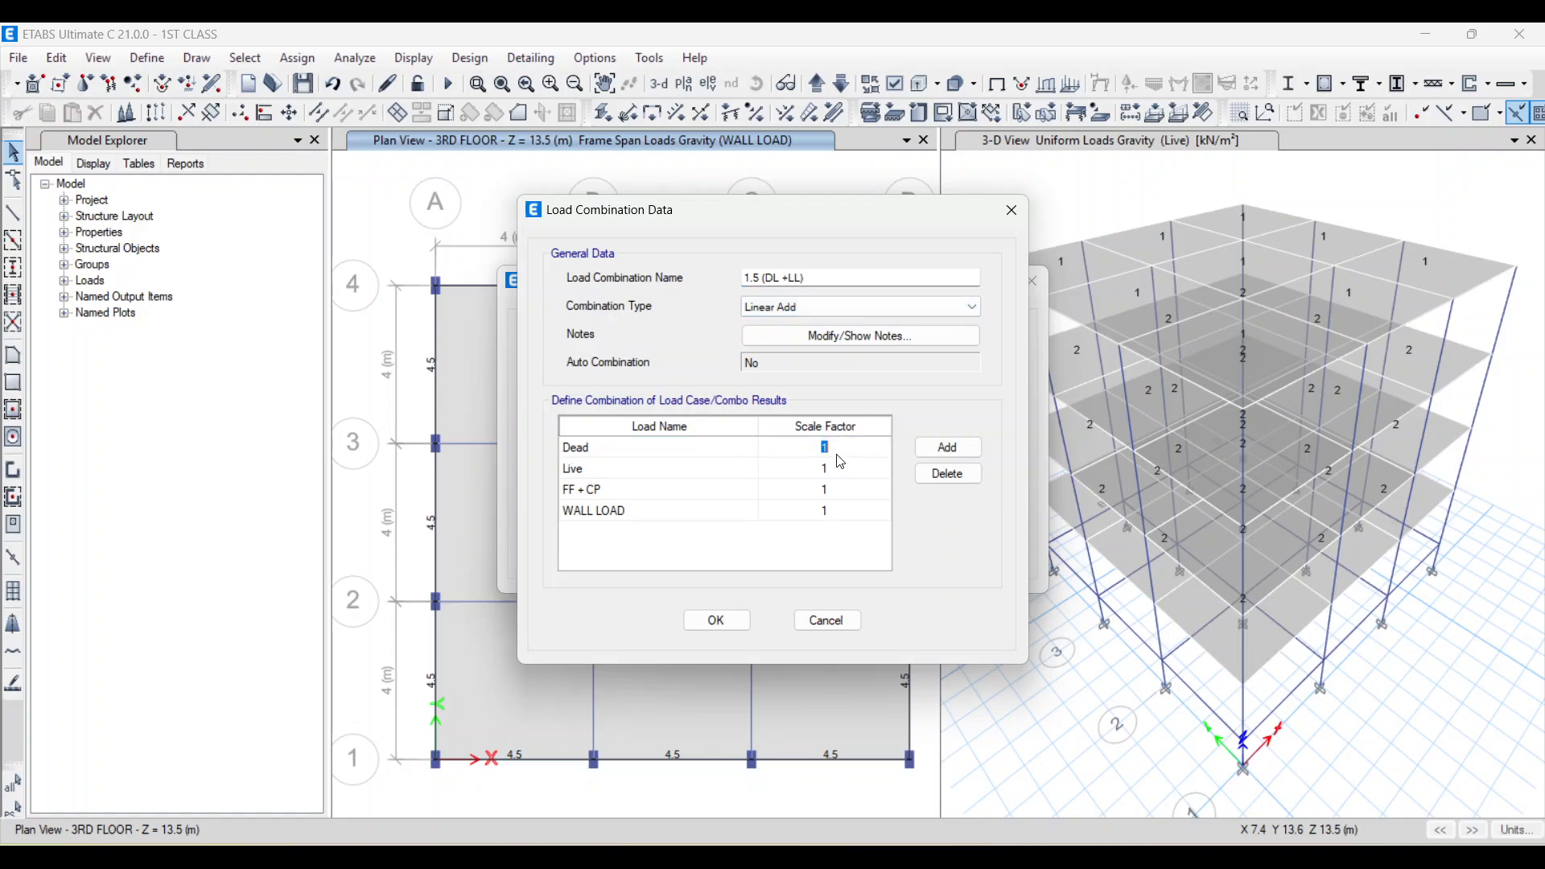
pyautogui.write('1.5')
pyautogui.click(836, 469)
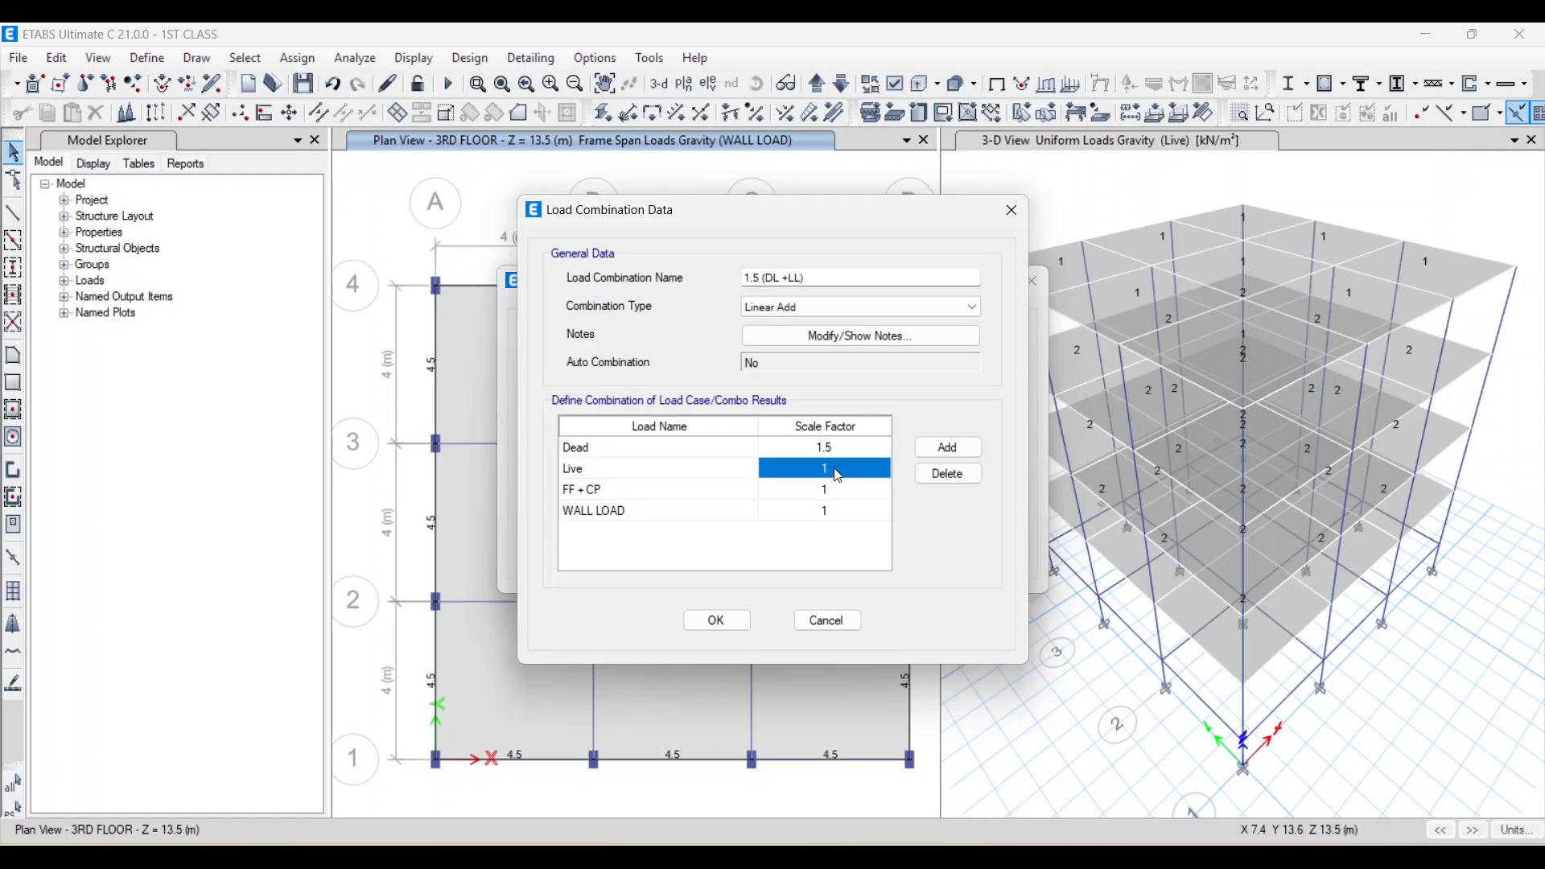
pyautogui.click(838, 473)
pyautogui.write('1.5')
pyautogui.click(831, 487)
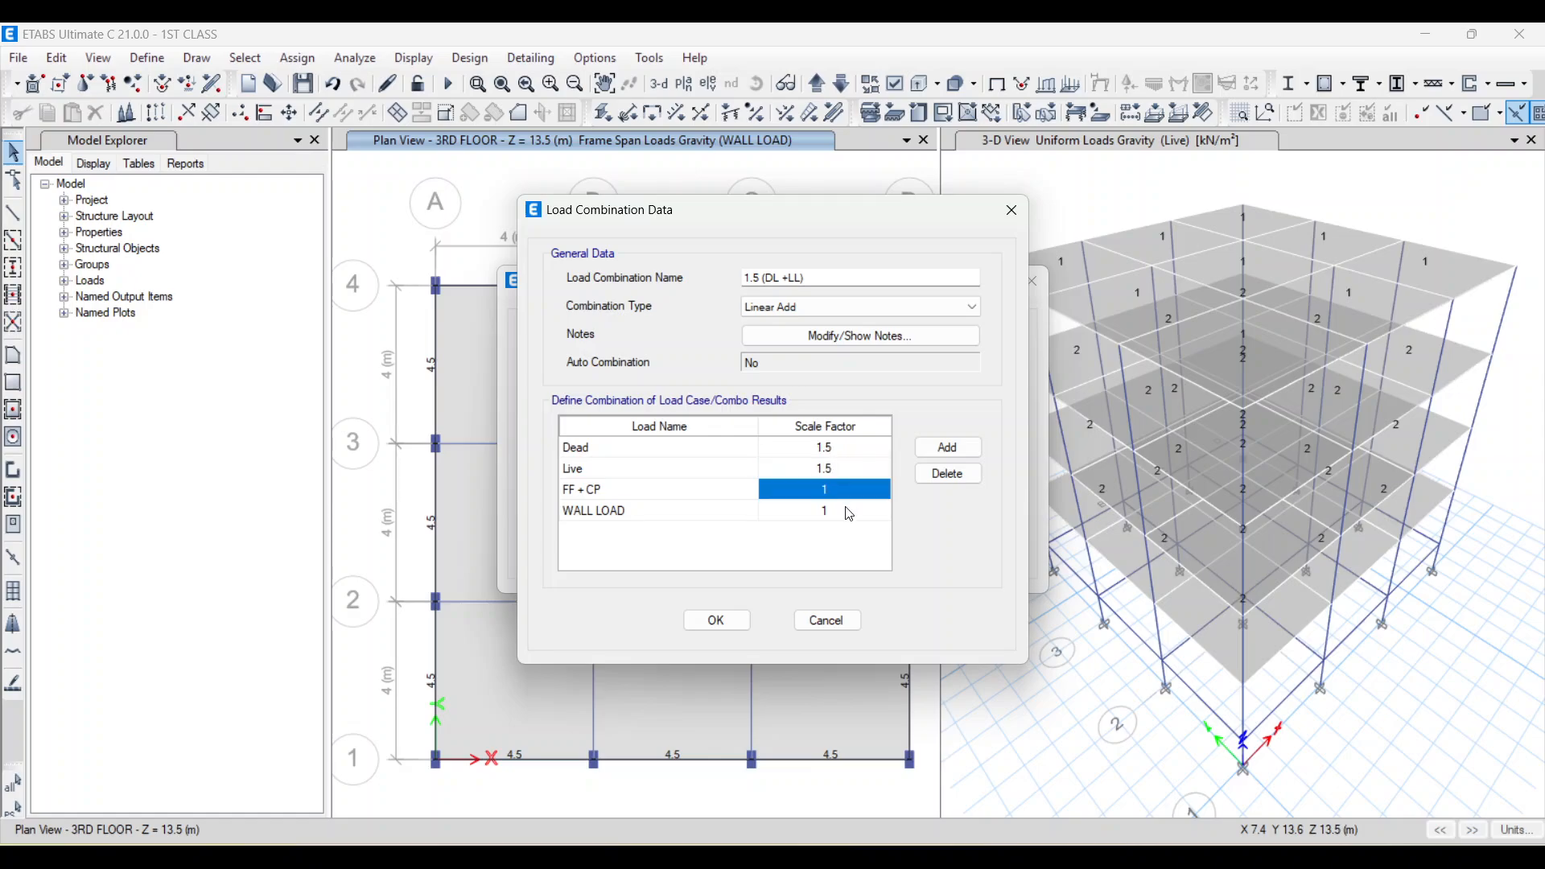
pyautogui.click(832, 490)
pyautogui.write('1.5')
pyautogui.click(830, 519)
pyautogui.click(830, 519)
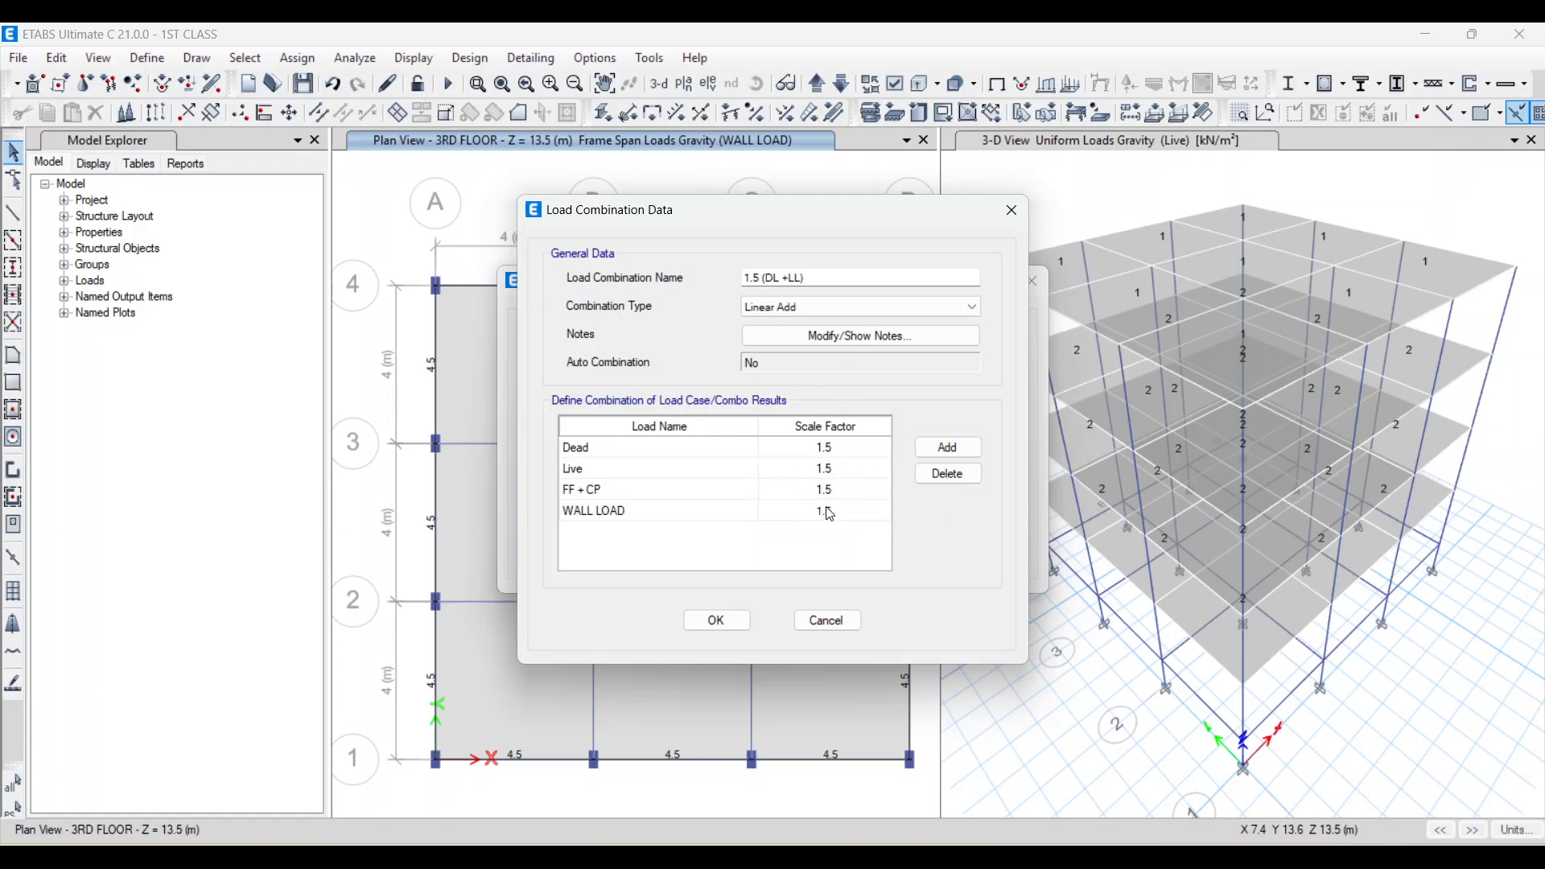
pyautogui.click(716, 621)
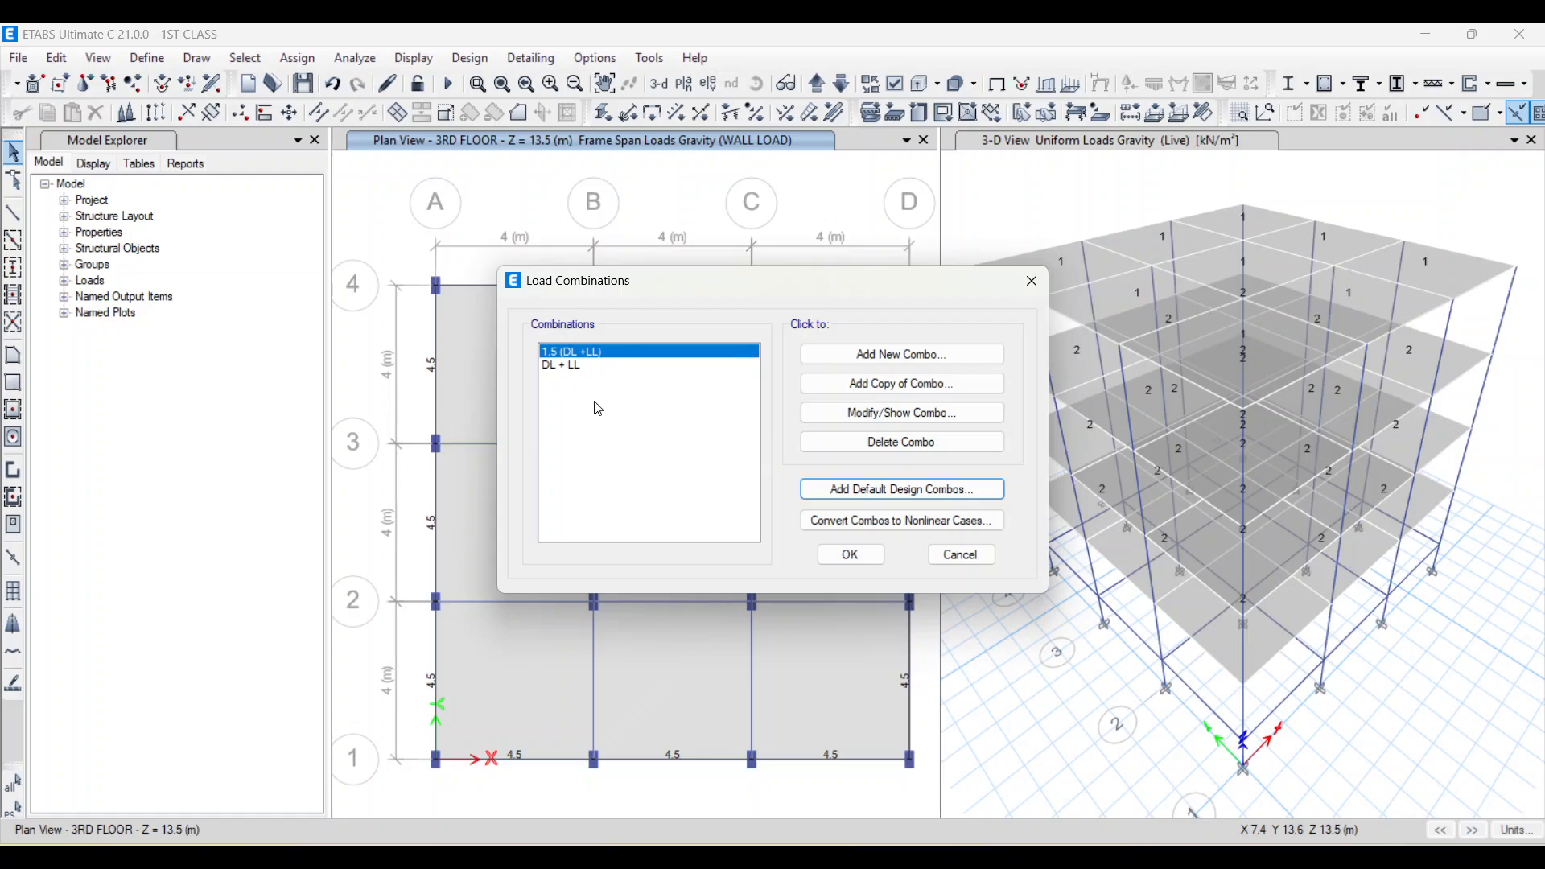
pyautogui.click(859, 559)
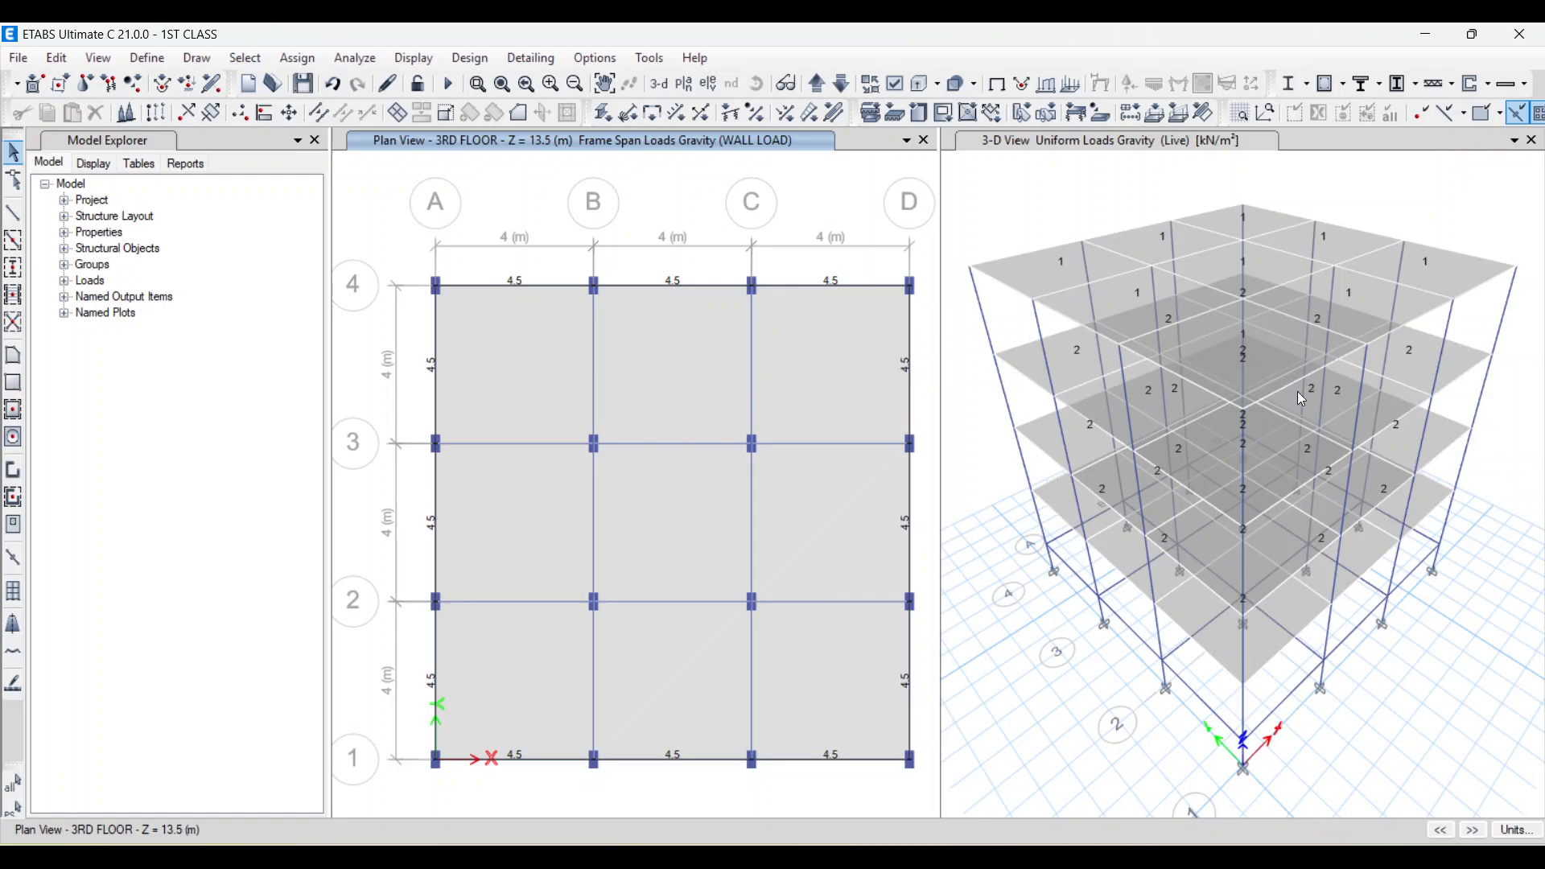
# - Check the model with a 5 mm check tolerance, all joint, frame, shell and other checks, and the trim or extend frames fix enabled
pyautogui.click(344, 61)
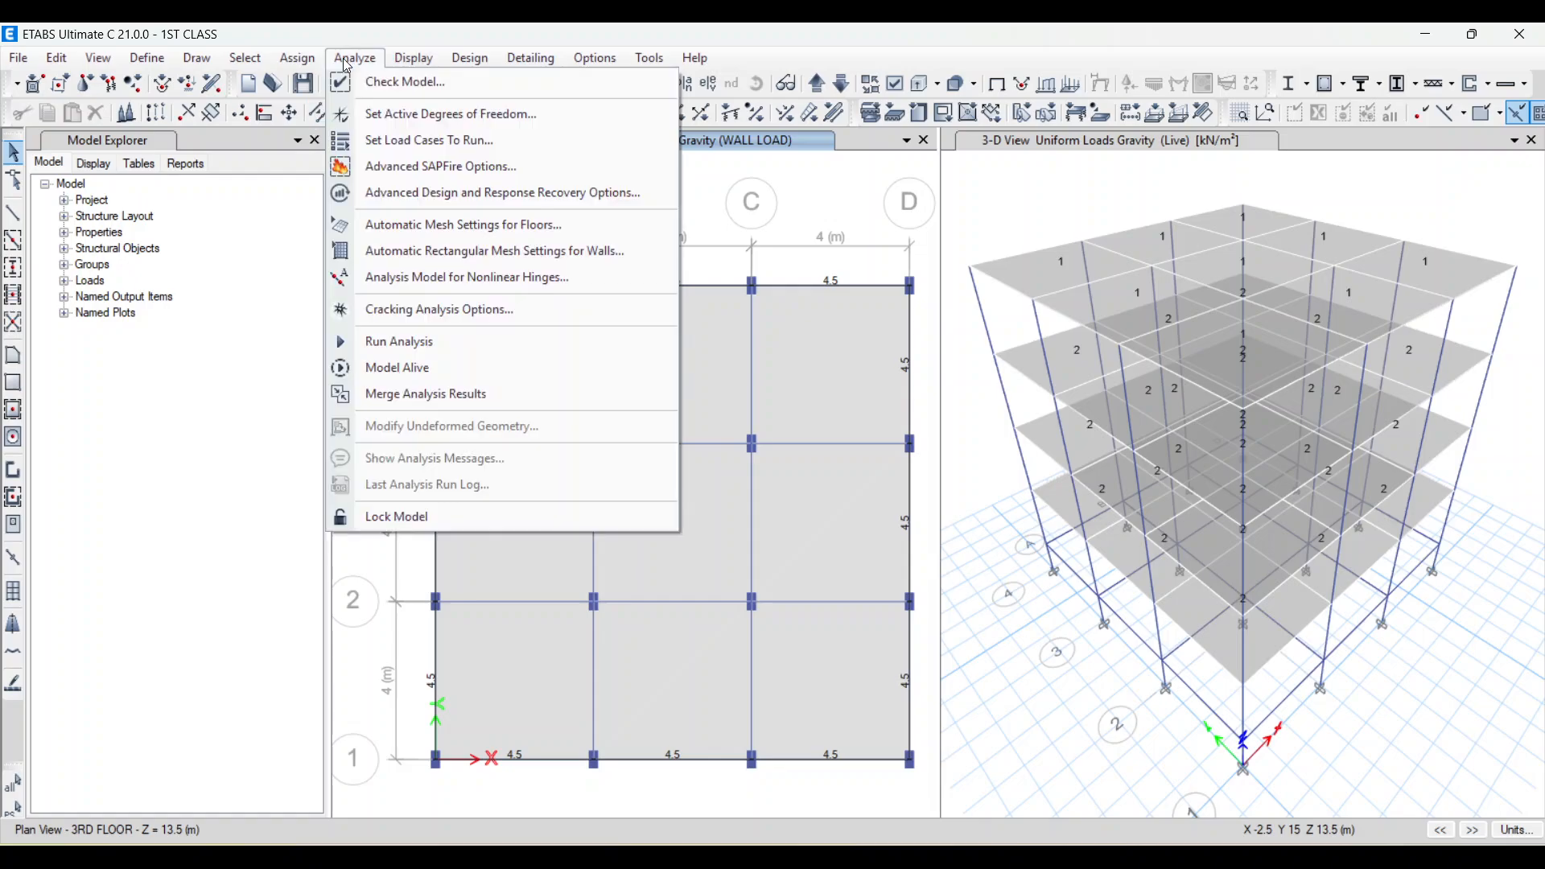
pyautogui.click(389, 84)
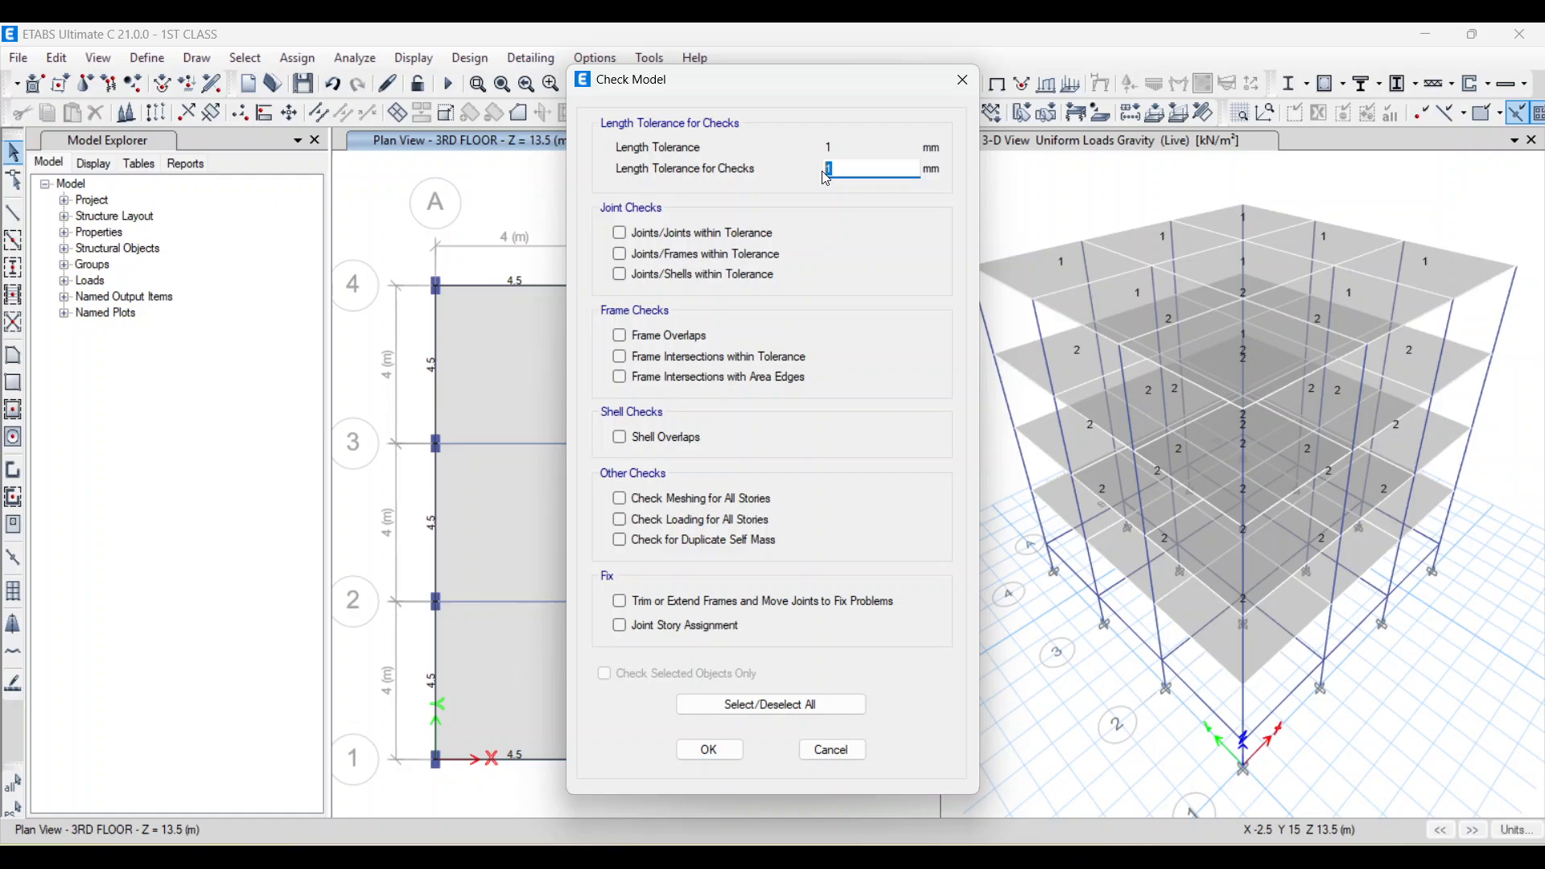
pyautogui.write('5')
pyautogui.click(757, 713)
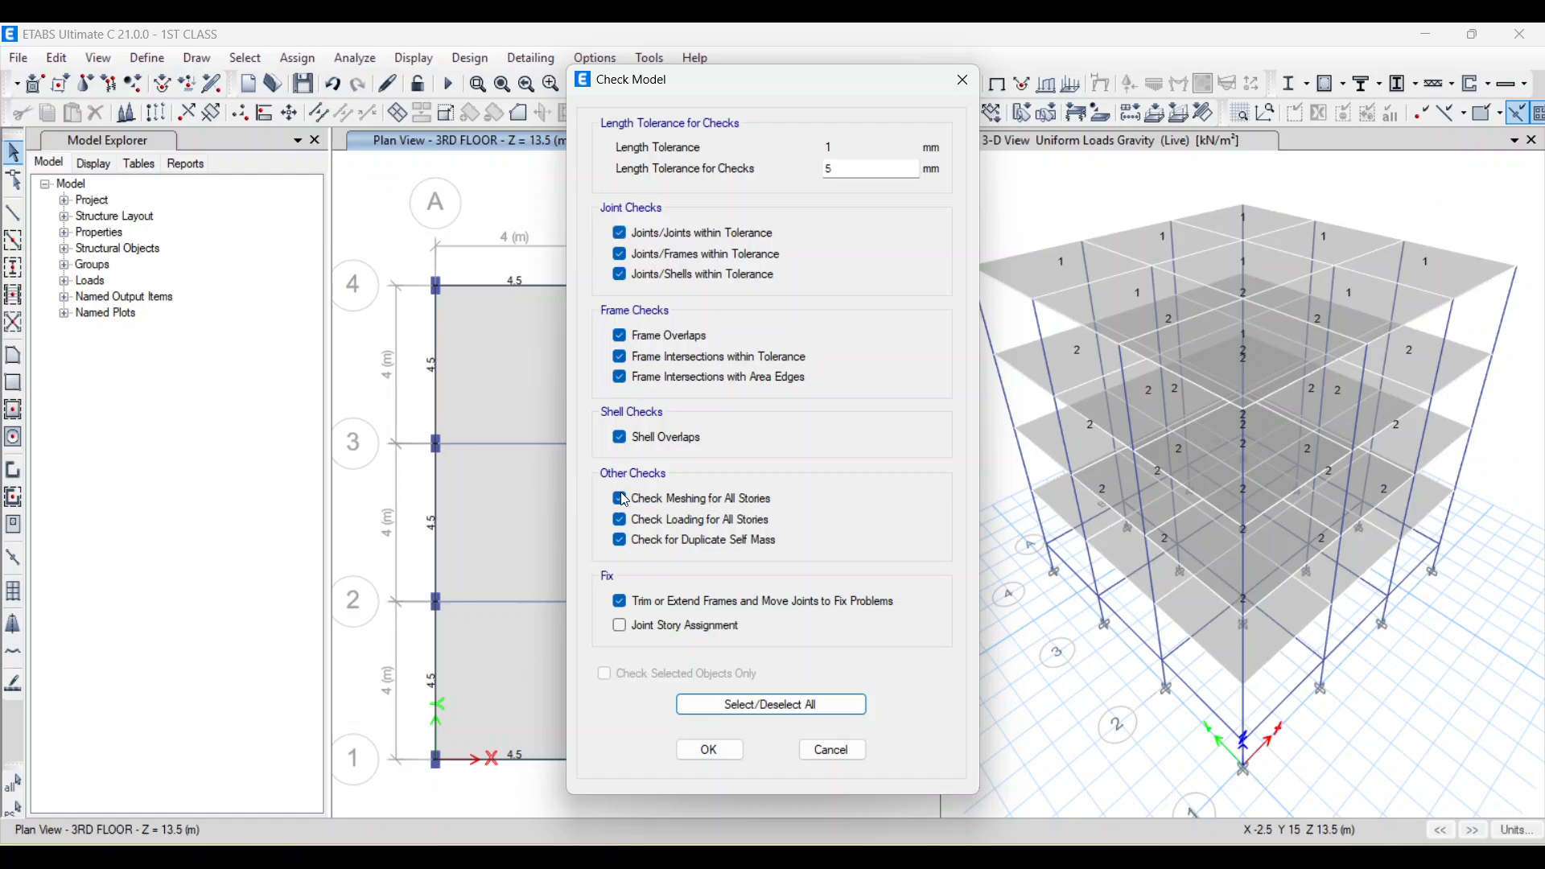
pyautogui.click(697, 749)
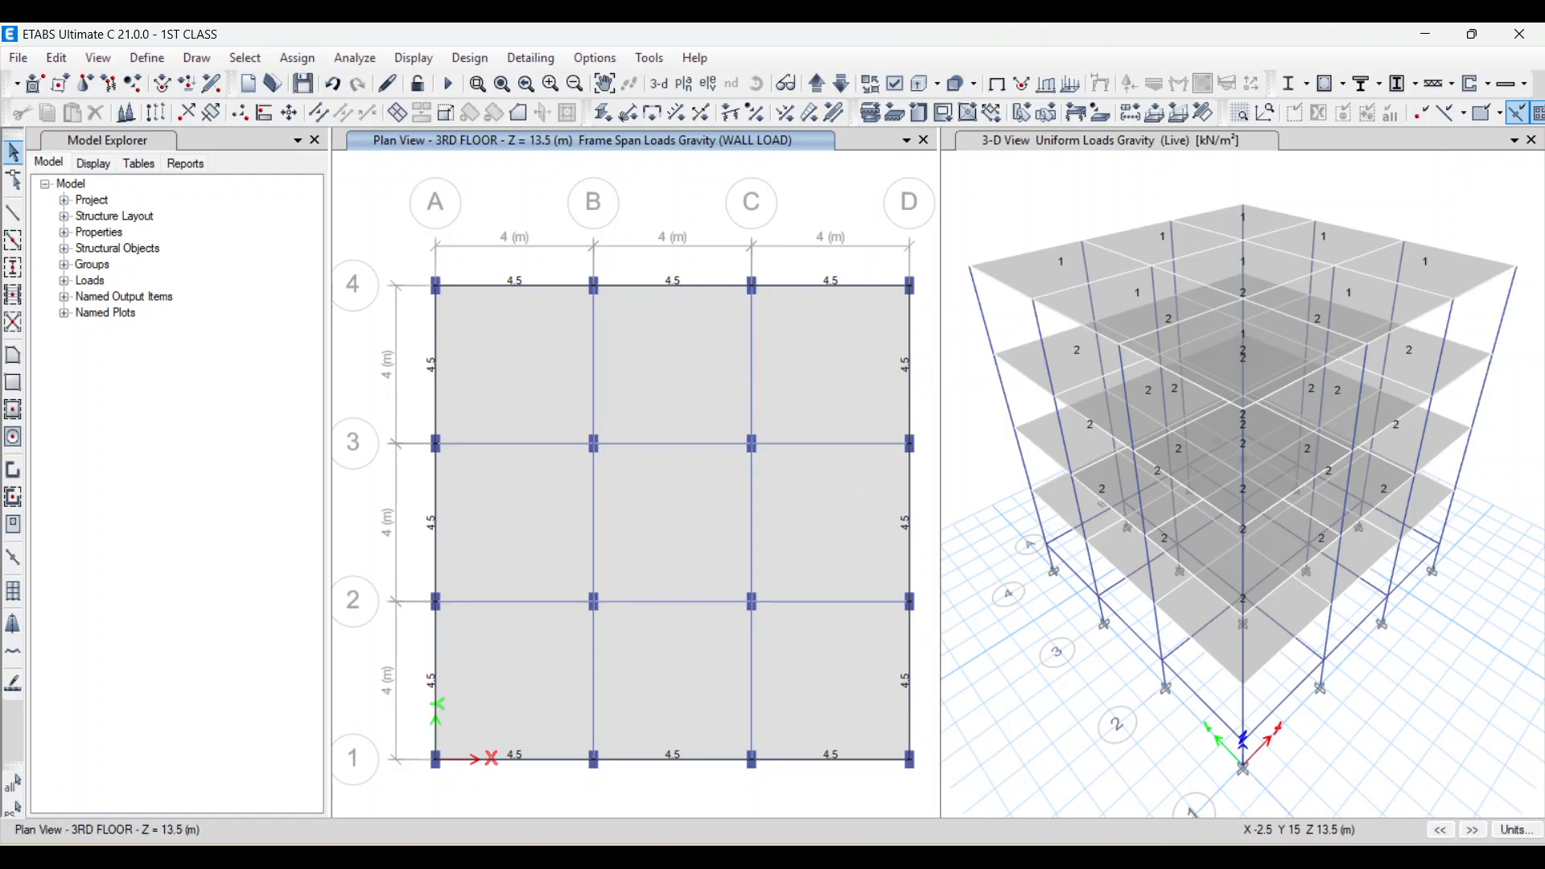
pyautogui.moveTo(64, 843)
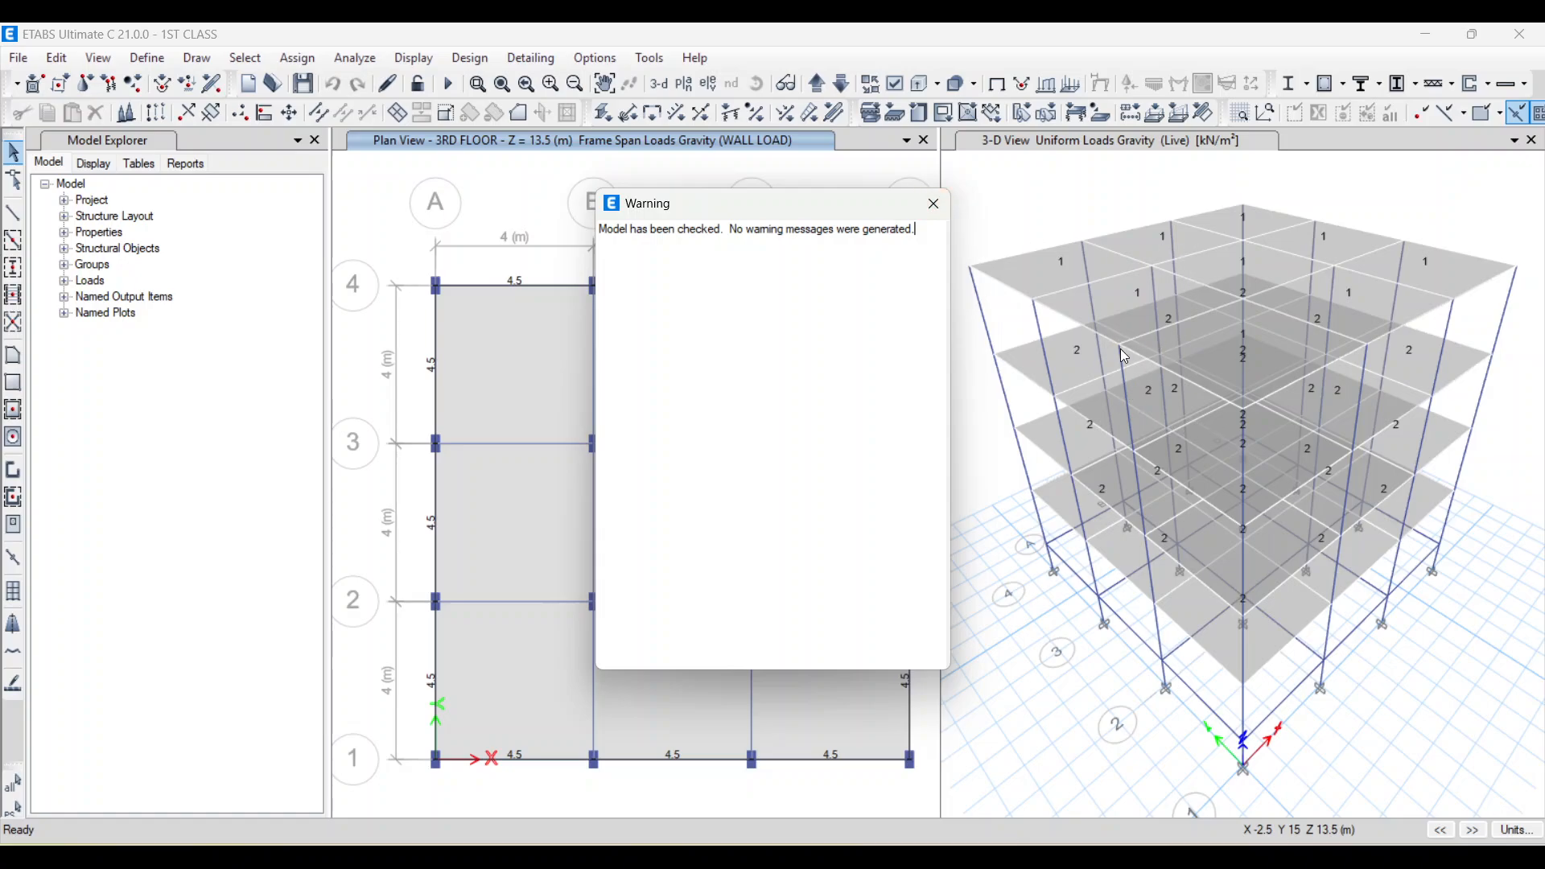
pyautogui.click(933, 204)
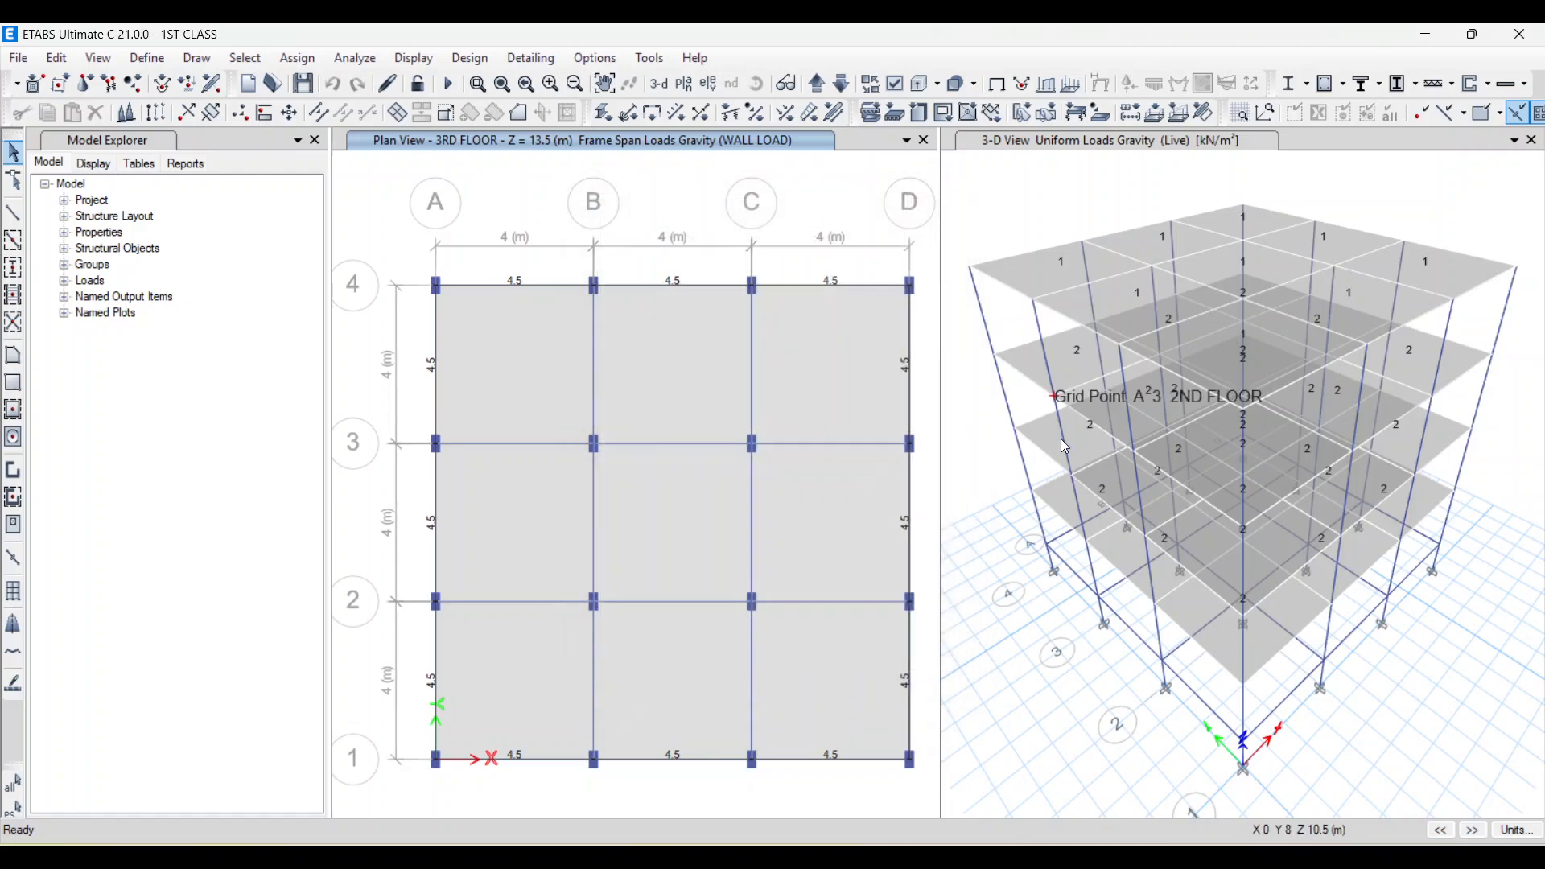